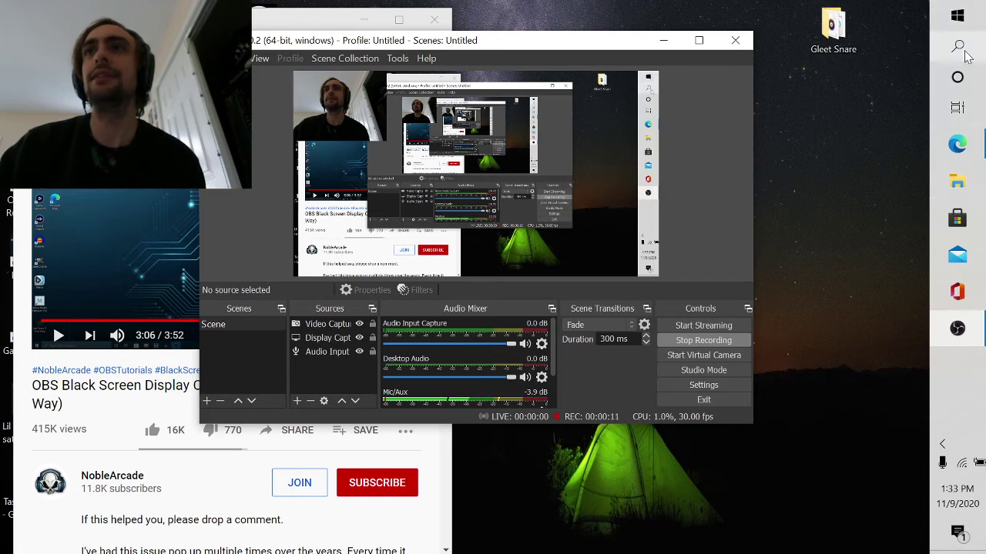
# Launch Ableton Live 9 Suite and maximize its window
pyautogui.click(959, 49)
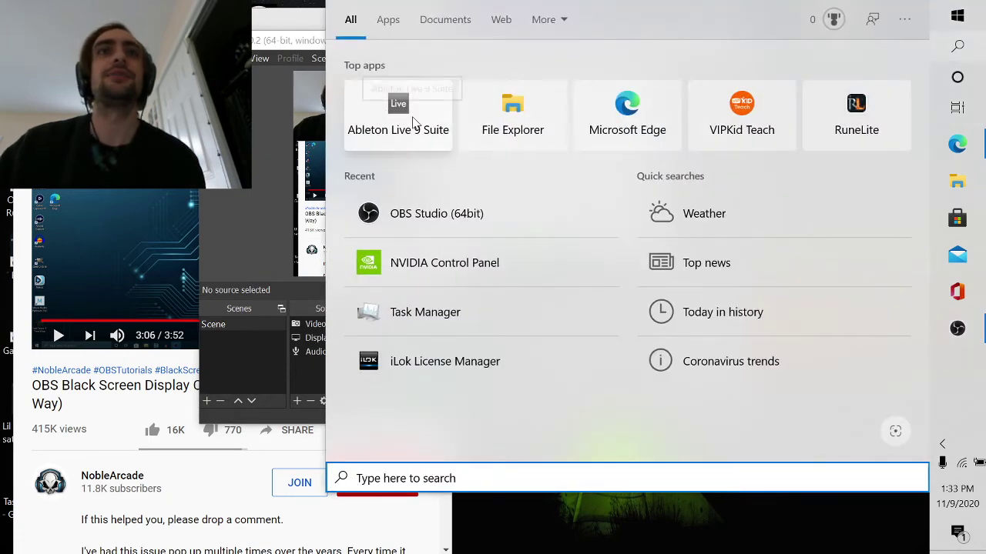
pyautogui.click(401, 108)
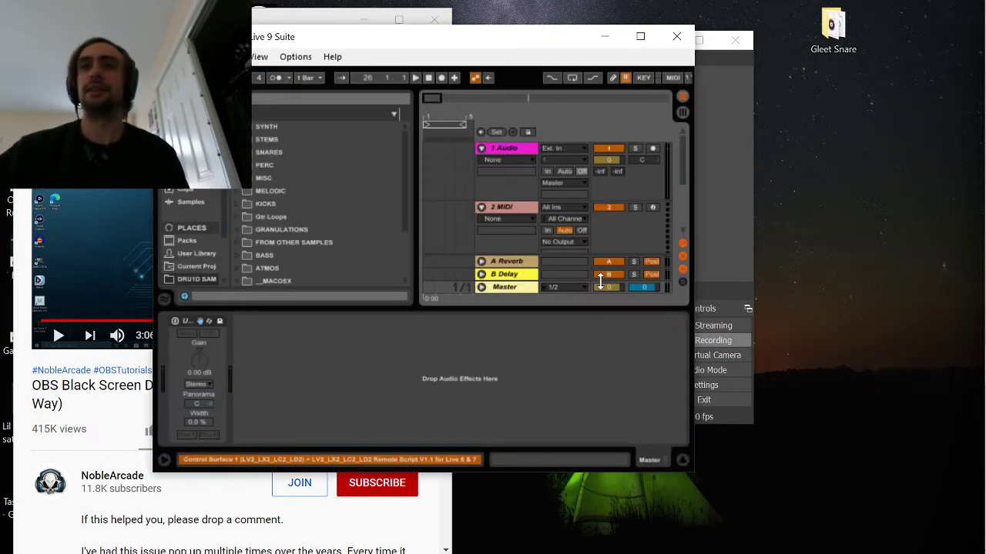
pyautogui.click(641, 38)
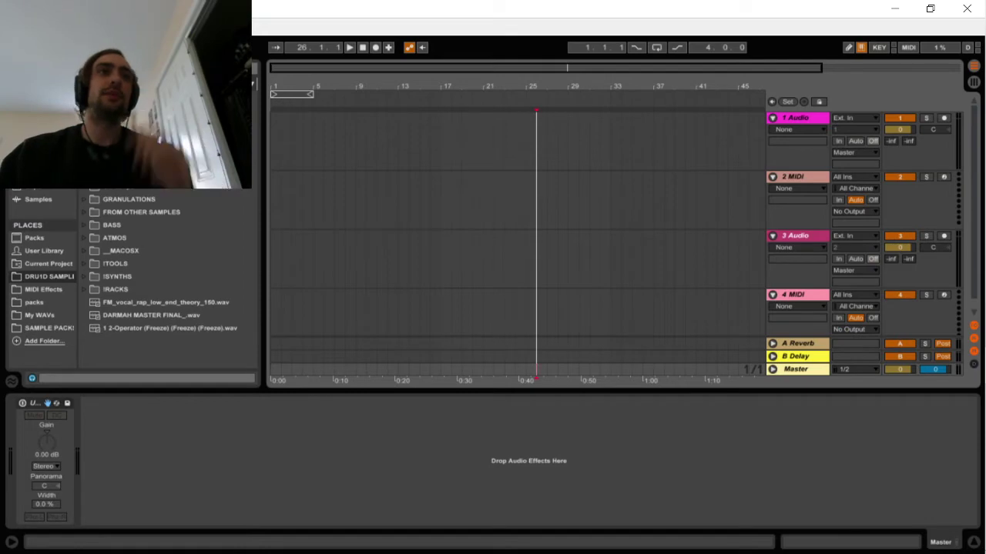
# Load the Operator instrument onto the 2 MIDI track
pyautogui.click(44, 123)
pyautogui.moveTo(116, 135); pyautogui.dragTo(485, 218)
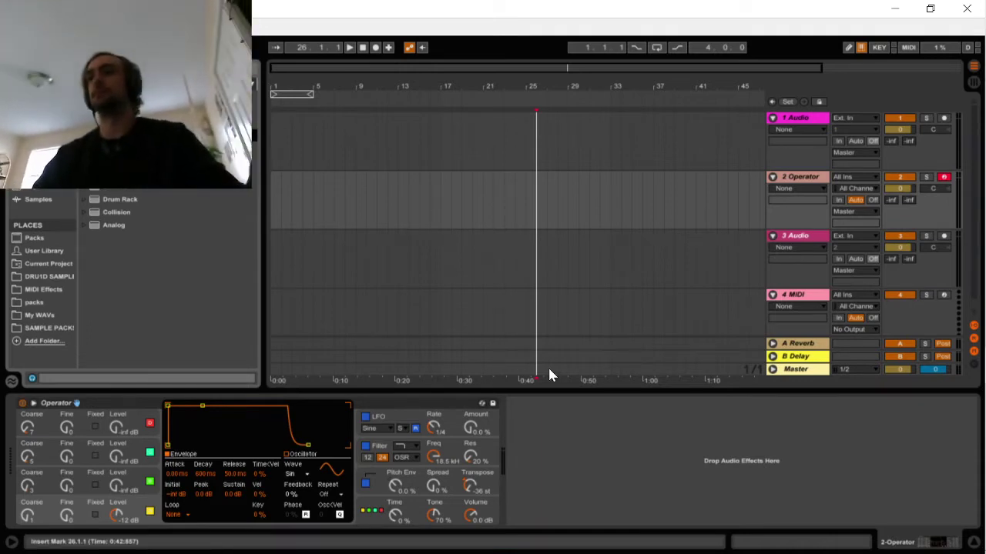
# Switch to OBS Studio to check the recording and audio levels, and return to Ableton Live
pyautogui.moveTo(985, 269)
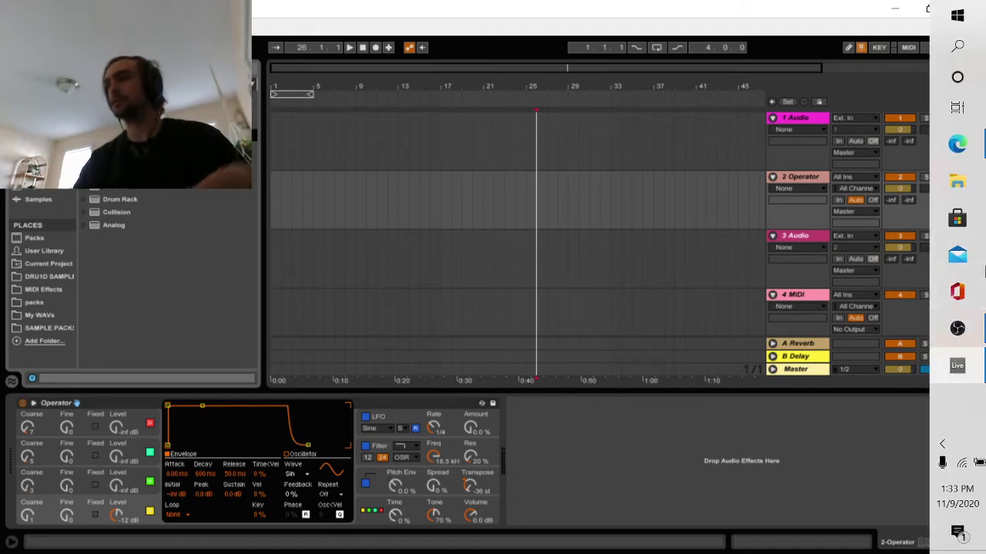
pyautogui.click(957, 328)
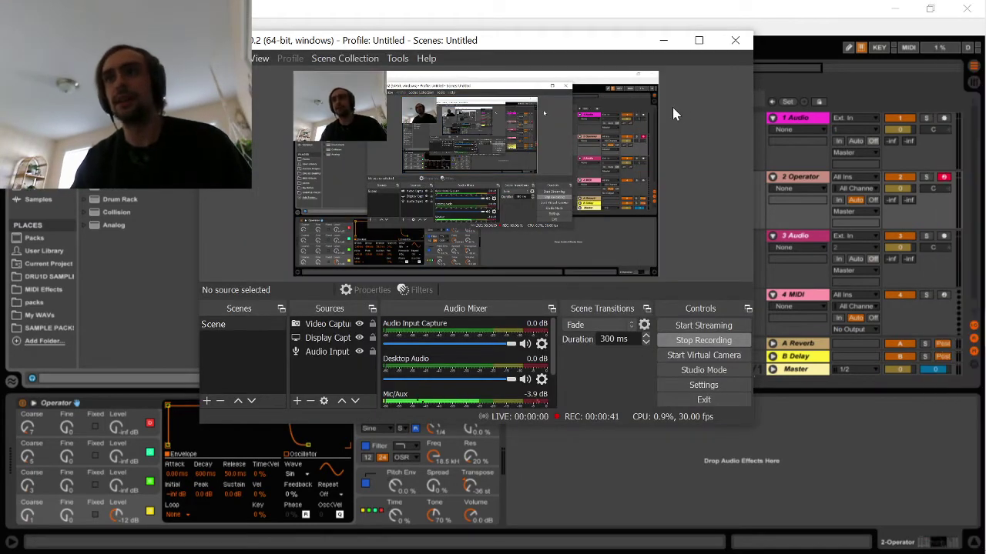
pyautogui.click(801, 34)
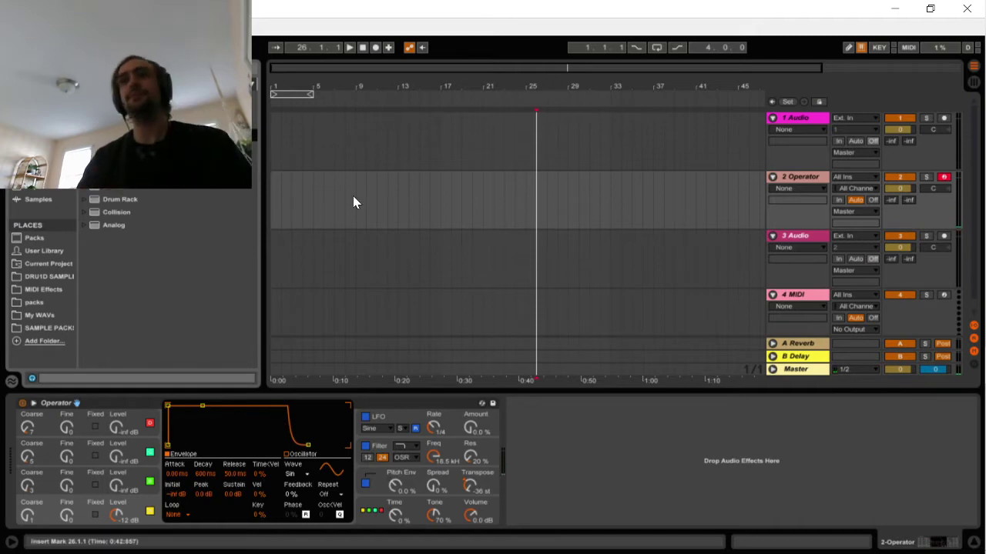
# Create an empty four-bar MIDI clip at bar 1 of the Operator track and show its note editor
pyautogui.moveTo(311, 206); pyautogui.dragTo(255, 208)
pyautogui.hotkey('ctrl', 'shift', 'm')
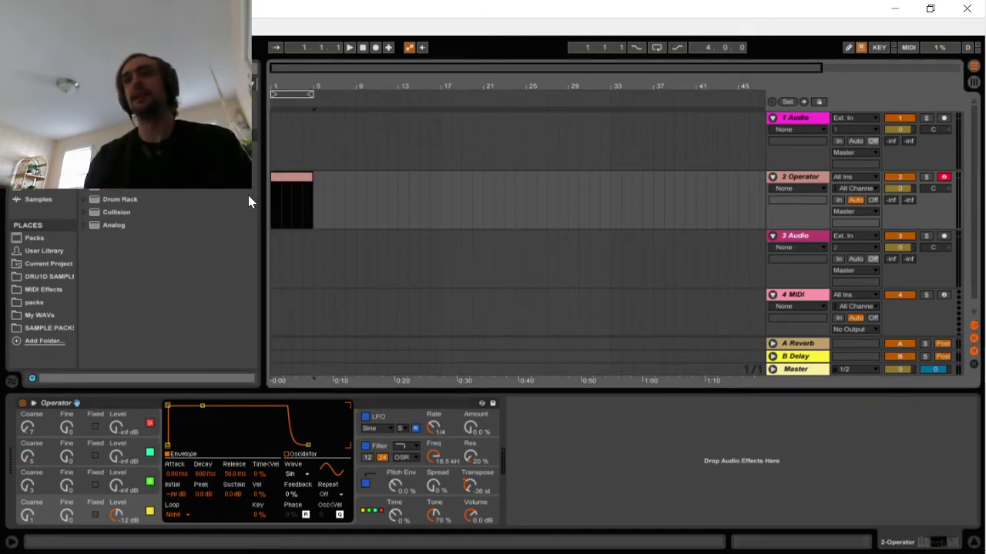
pyautogui.hotkey('shift', 'Tab')
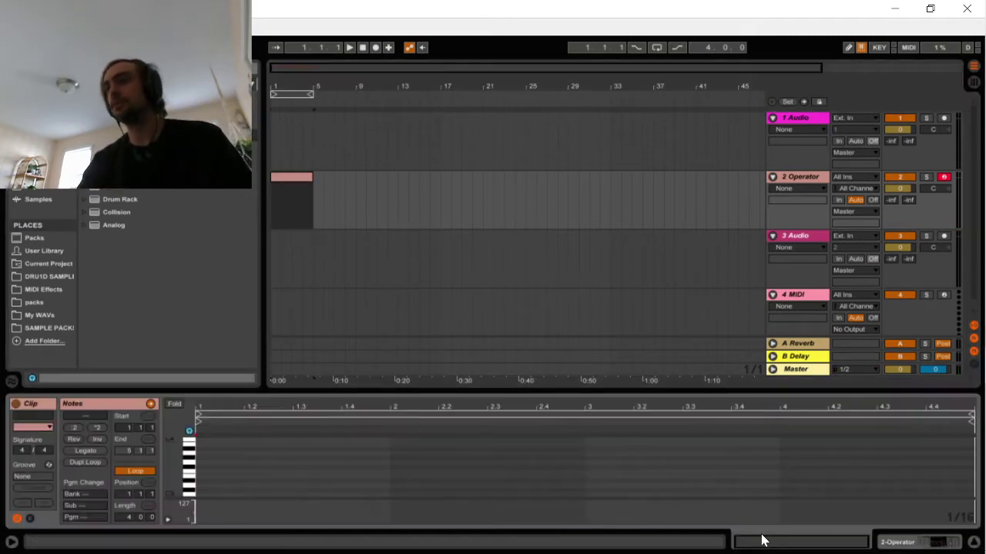
# Draw a note from 1.1.1 to 1.4.2 in the MIDI clip and transpose it up two octaves to F5
pyautogui.doubleClick(197, 470)
pyautogui.moveTo(204, 472); pyautogui.dragTo(353, 466)
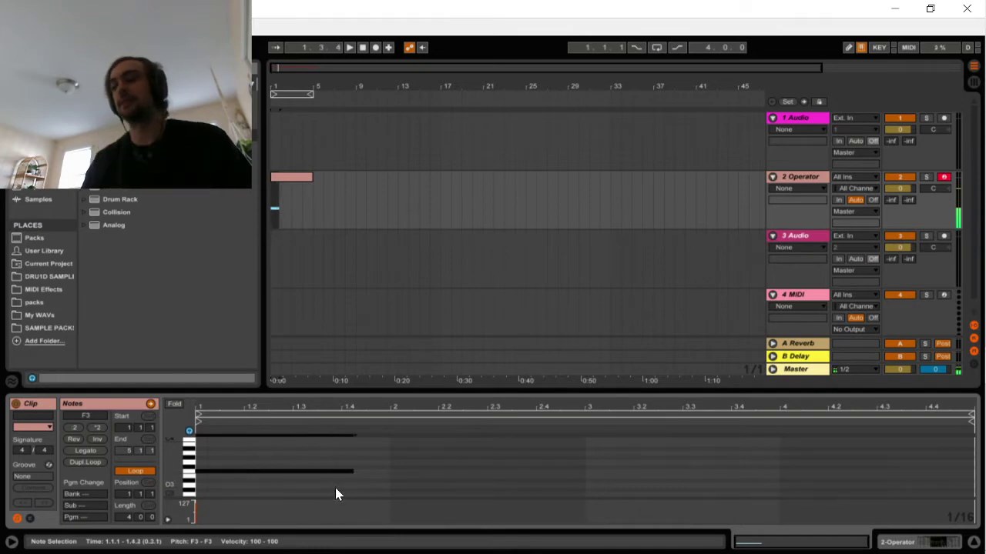
pyautogui.hotkey('shift', 'Up')
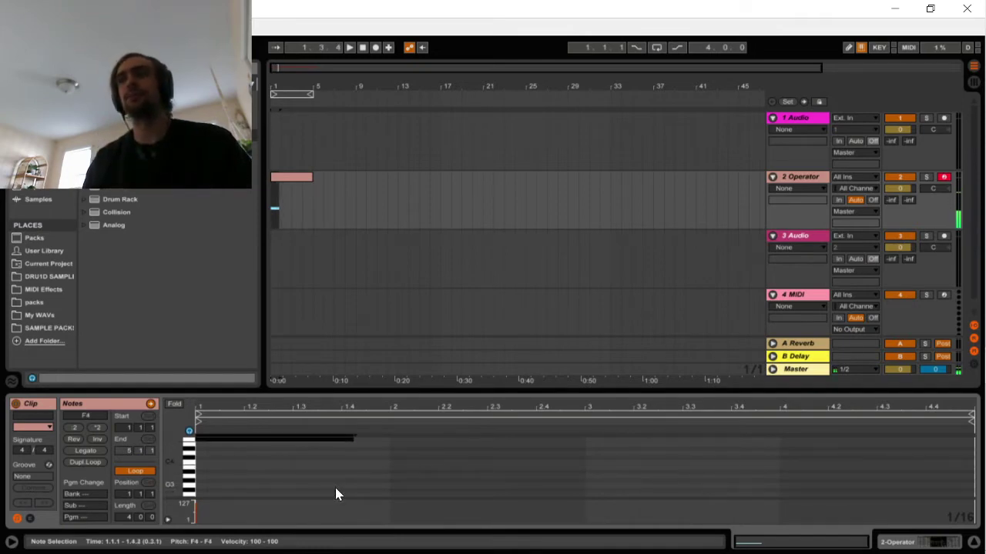
pyautogui.hotkey('shift', 'Up')
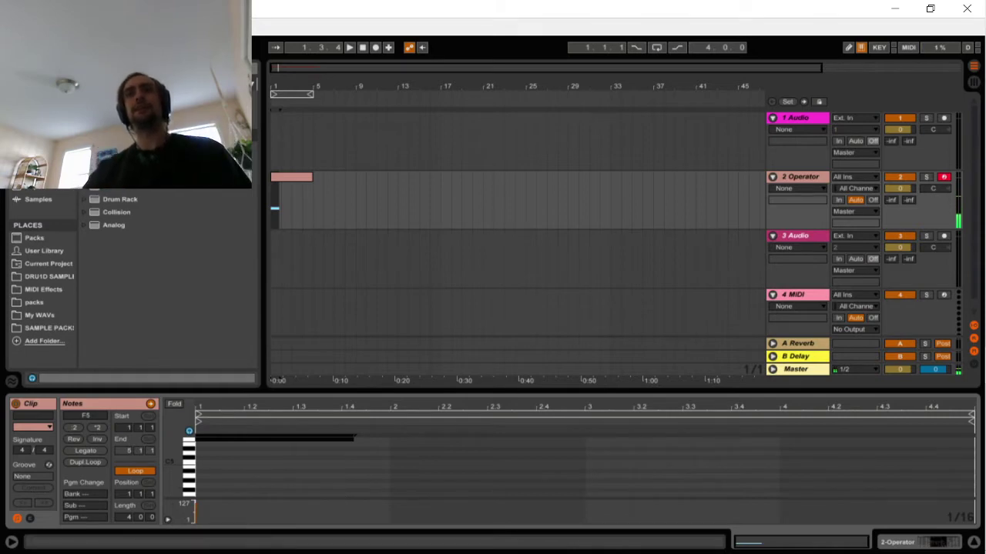
# Add the Spectrum audio effect after Operator on the Operator track
pyautogui.click(44, 135)
pyautogui.scroll(-1, 143, 247)
pyautogui.scroll(-4, 141, 245)
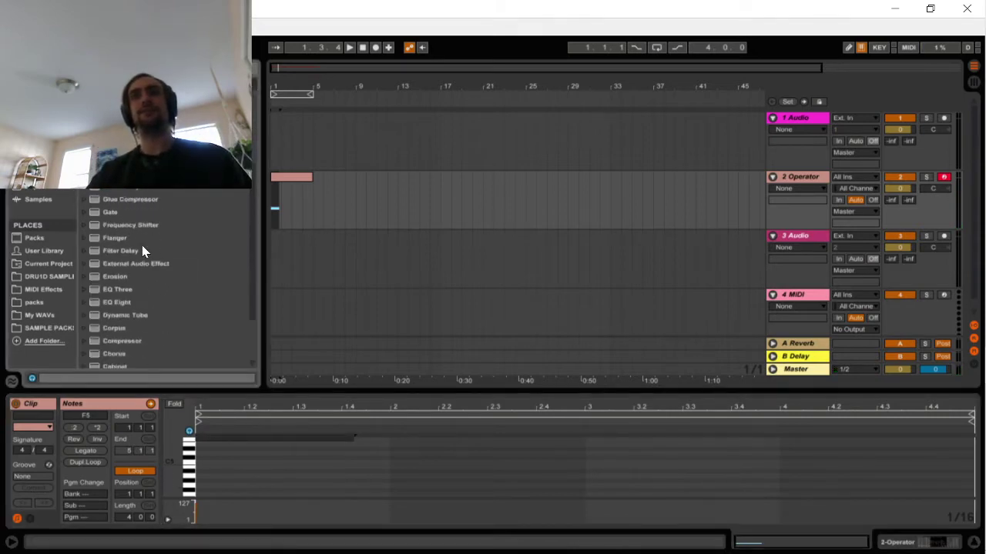
pyautogui.scroll(2, 142, 263)
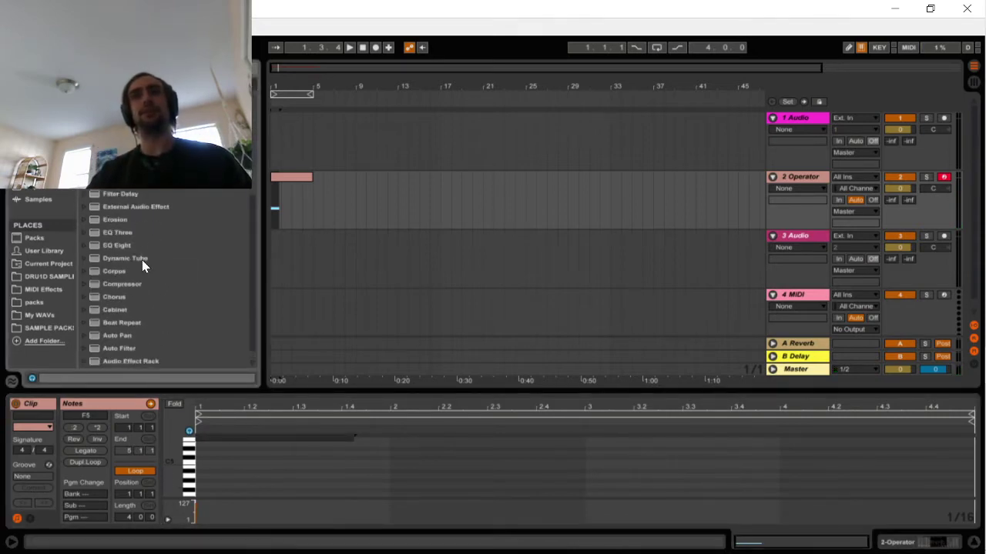
pyautogui.scroll(1, 169, 277)
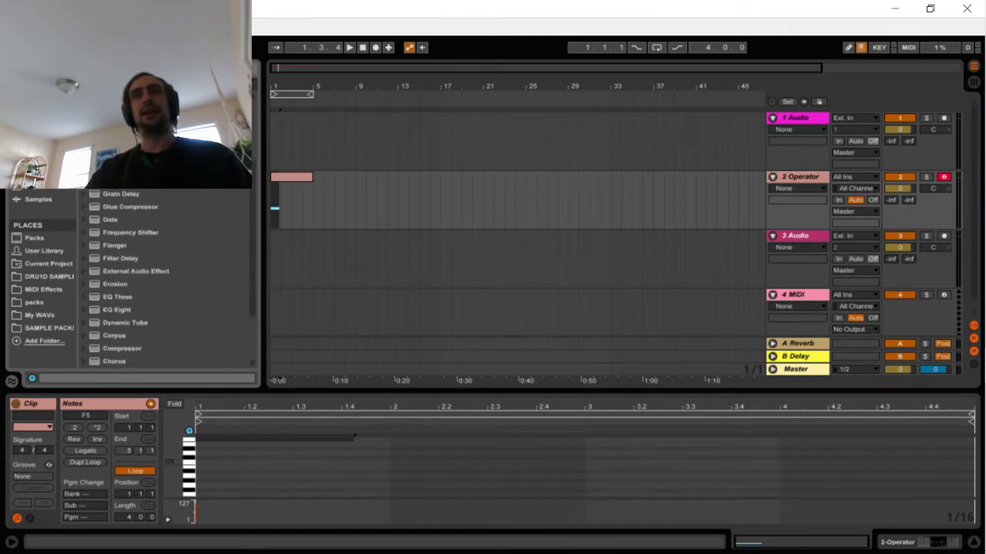
pyautogui.scroll(3, 170, 277)
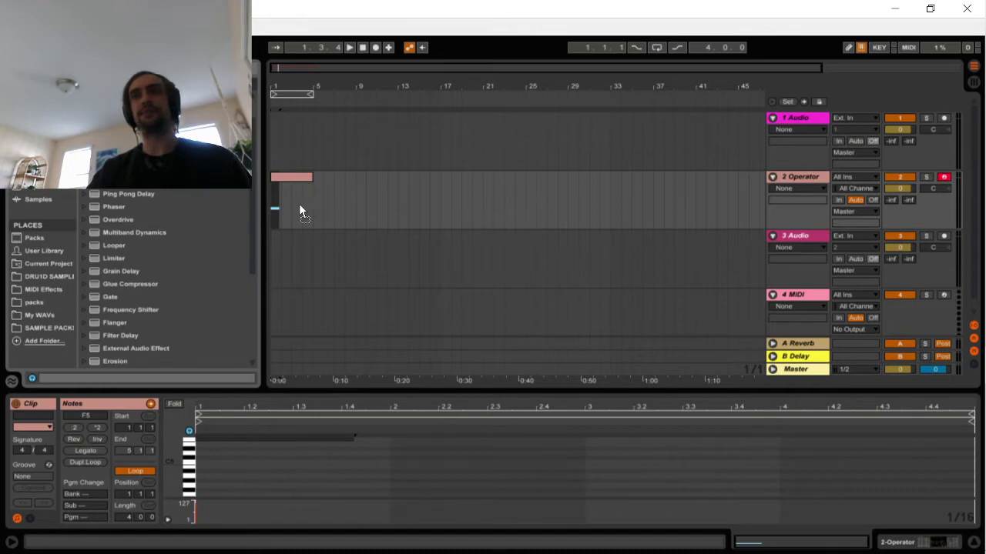
pyautogui.moveTo(300, 205); pyautogui.dragTo(396, 211)
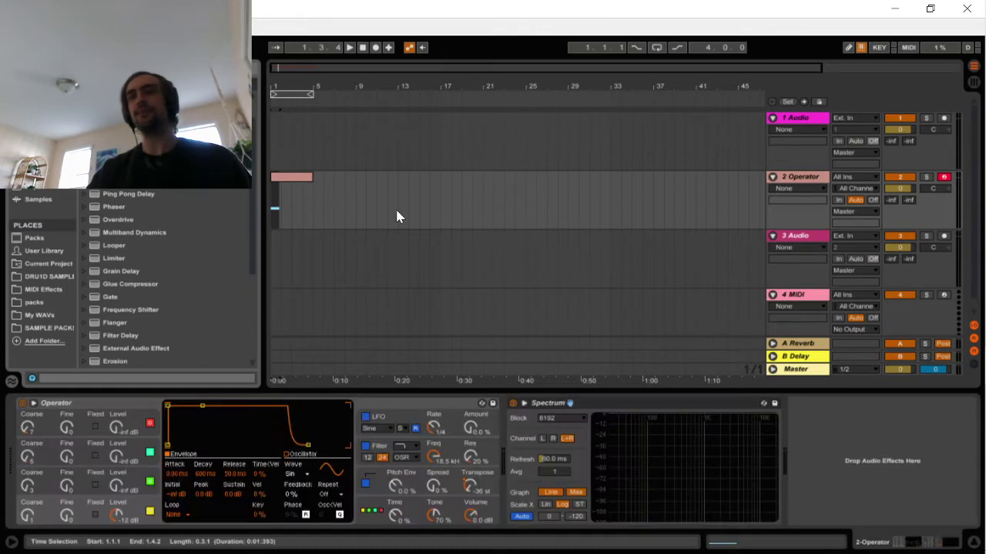
# Play the Operator note with the Spectrum display enlarged, examine the peak's frequency and pitch, and shrink the display
pyautogui.click(522, 403)
pyautogui.press('space')
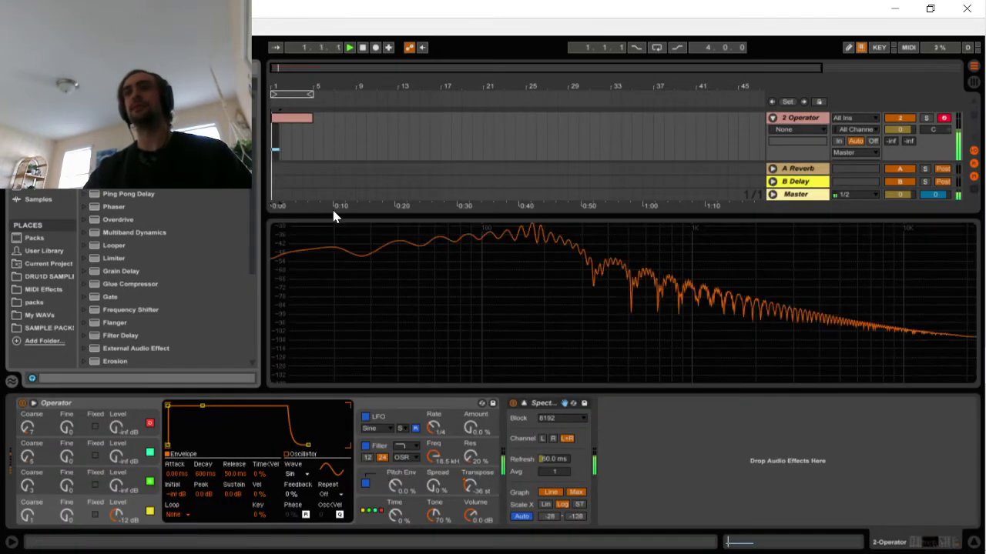
pyautogui.press('space')
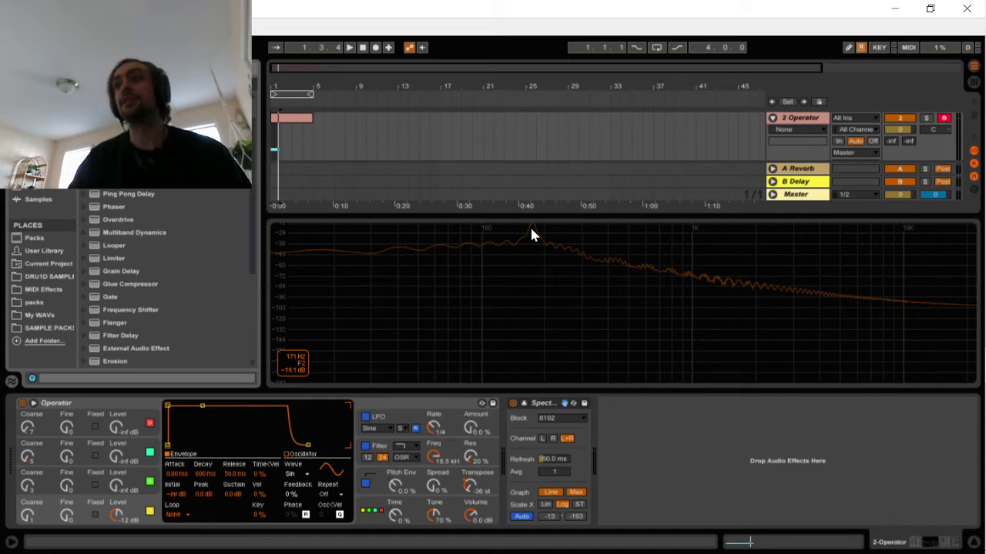
pyautogui.click(523, 404)
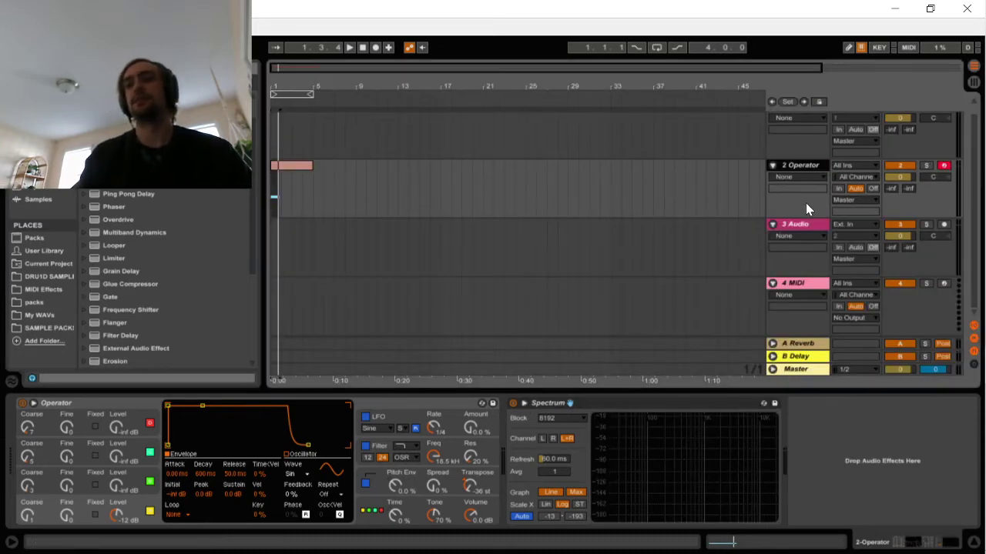
# Insert an audio track below the Operator track, place Snare_A 3(2).wav from the sample pack at bar 35 and audition it
pyautogui.hotkey('ctrl', 't')
pyautogui.click(64, 332)
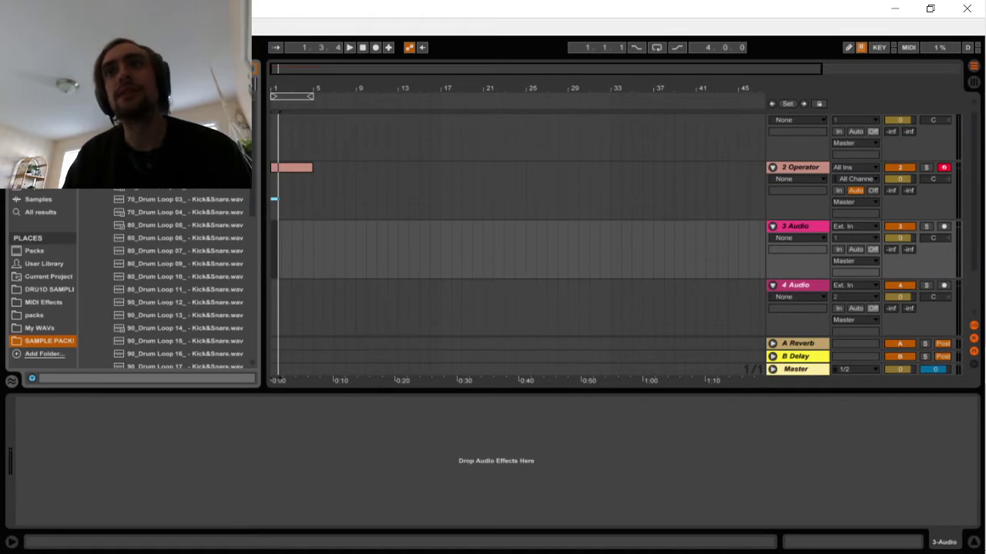
pyautogui.scroll(-15, 114, 191)
pyautogui.click(145, 212)
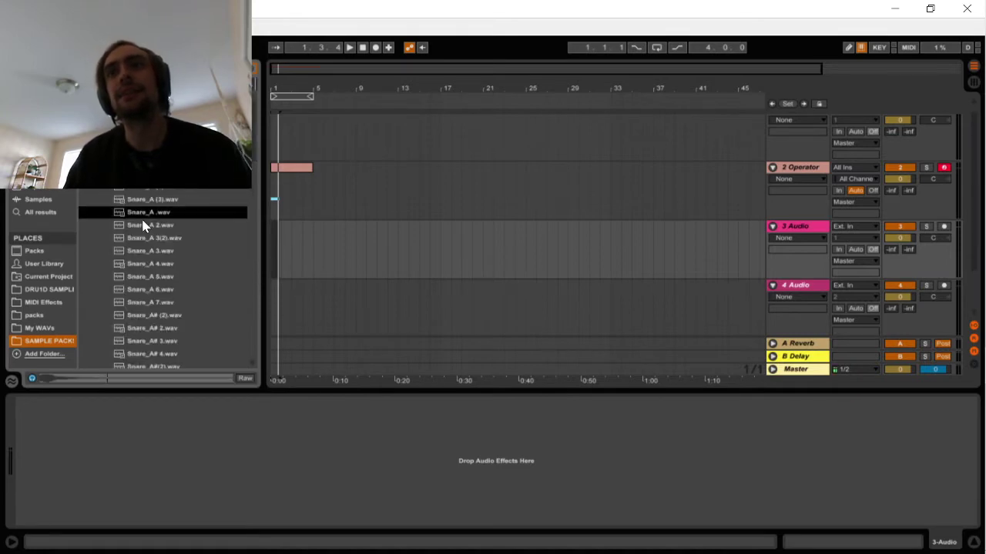
pyautogui.click(159, 239)
pyautogui.moveTo(148, 234); pyautogui.dragTo(632, 263)
pyautogui.press('space')
pyautogui.press('space')
pyautogui.click(838, 539)
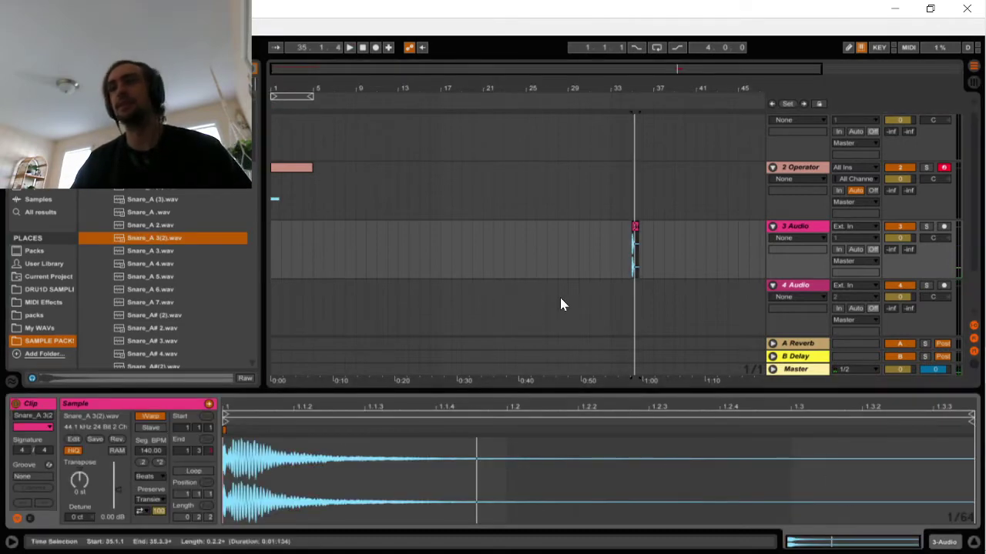
# Copy the Spectrum device from the Operator track onto the 3 Audio snare track
pyautogui.click(595, 199)
pyautogui.hotkey('shift', 'Tab')
pyautogui.moveTo(563, 404); pyautogui.dragTo(661, 262)
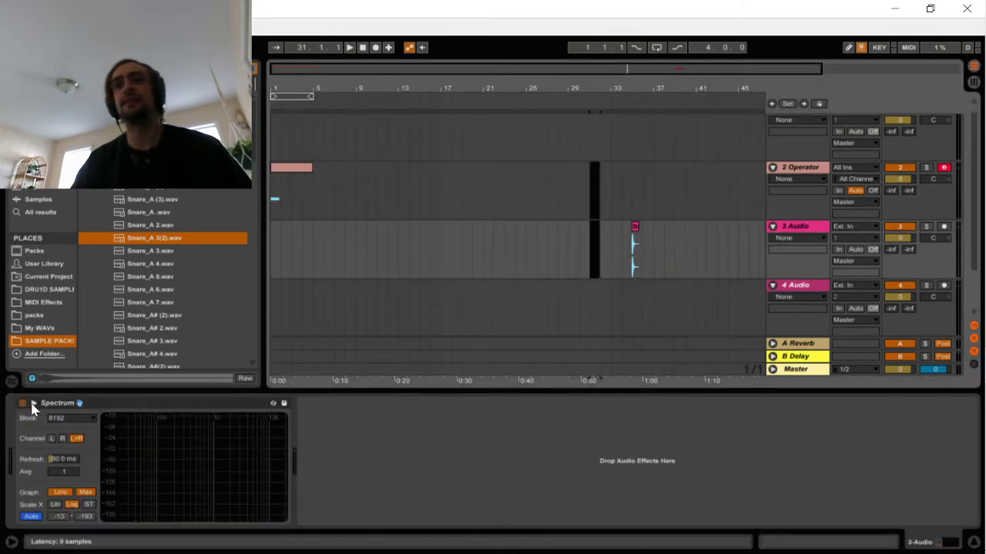
# Enlarge the snare track's Spectrum display, play the snare from bar 35 and examine its peak frequency and pitch
pyautogui.click(79, 403)
pyautogui.press('space')
pyautogui.scroll(3, 625, 169)
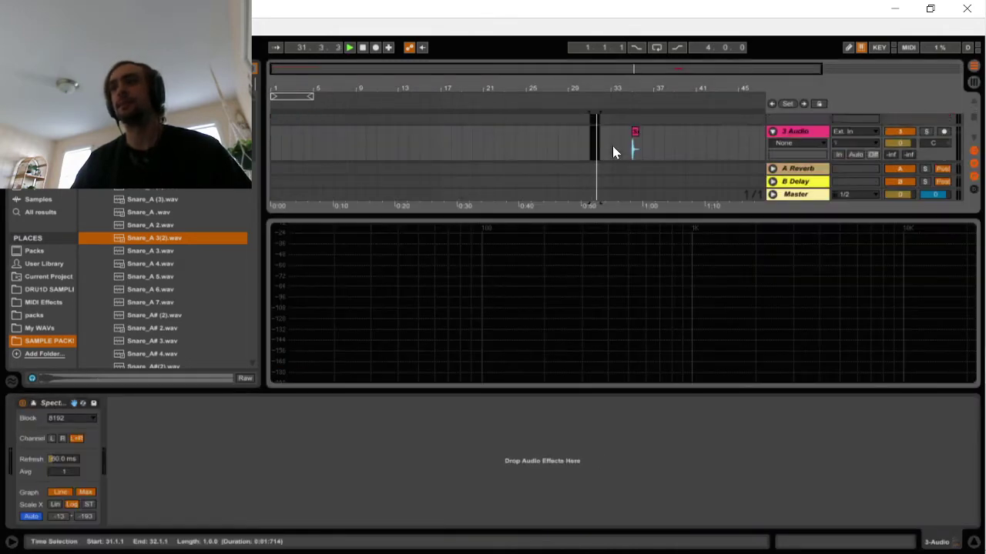
pyautogui.scroll(-2, 614, 151)
pyautogui.click(632, 118)
pyautogui.press('space')
pyautogui.press('space')
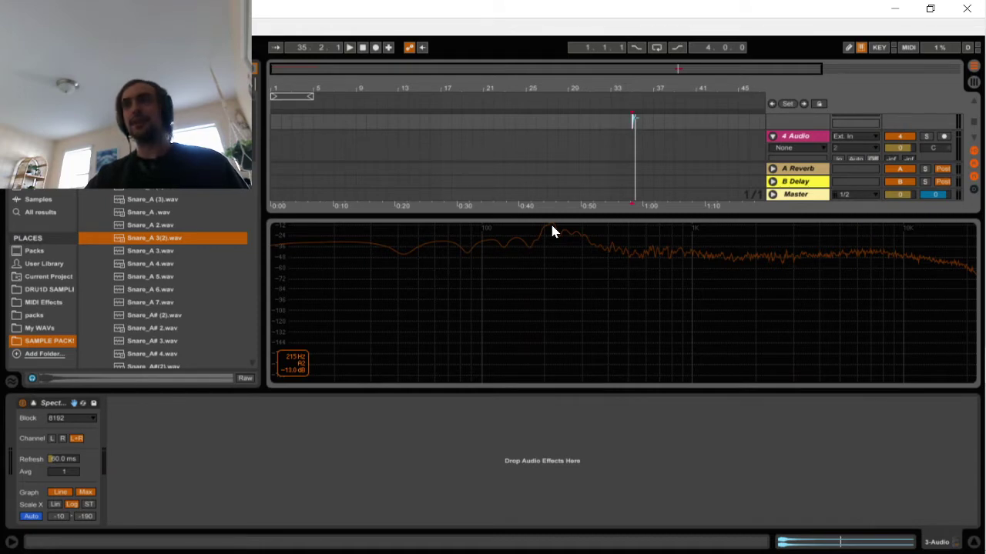
# Reopen the Operator track's MIDI clip and transpose its note up four semitones to A5
pyautogui.scroll(-2, 316, 153)
pyautogui.scroll(4, 310, 141)
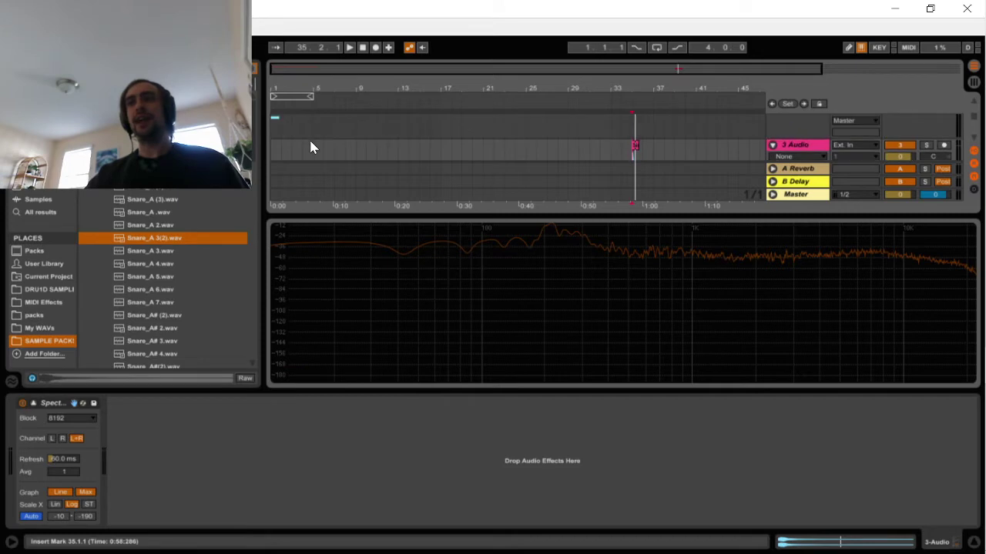
pyautogui.scroll(2, 311, 145)
pyautogui.click(308, 142)
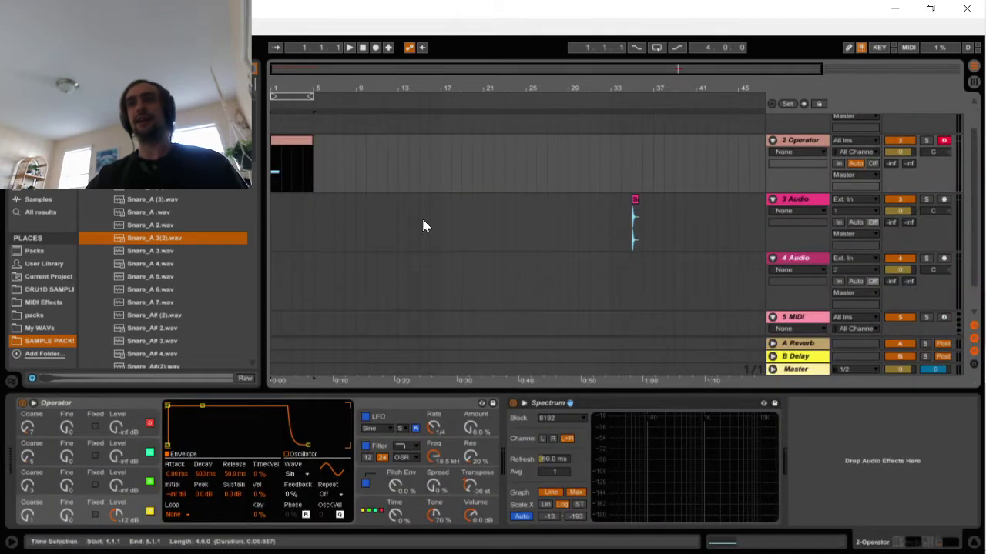
pyautogui.click(794, 546)
pyautogui.click(310, 437)
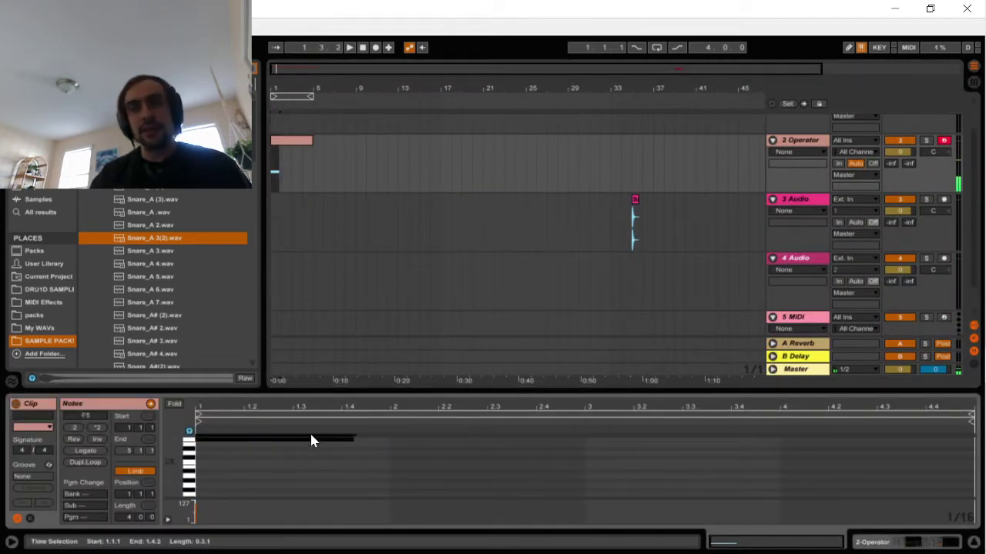
pyautogui.press('Up')
pyautogui.press('Up')
pyautogui.press('Up')
pyautogui.press('Up')
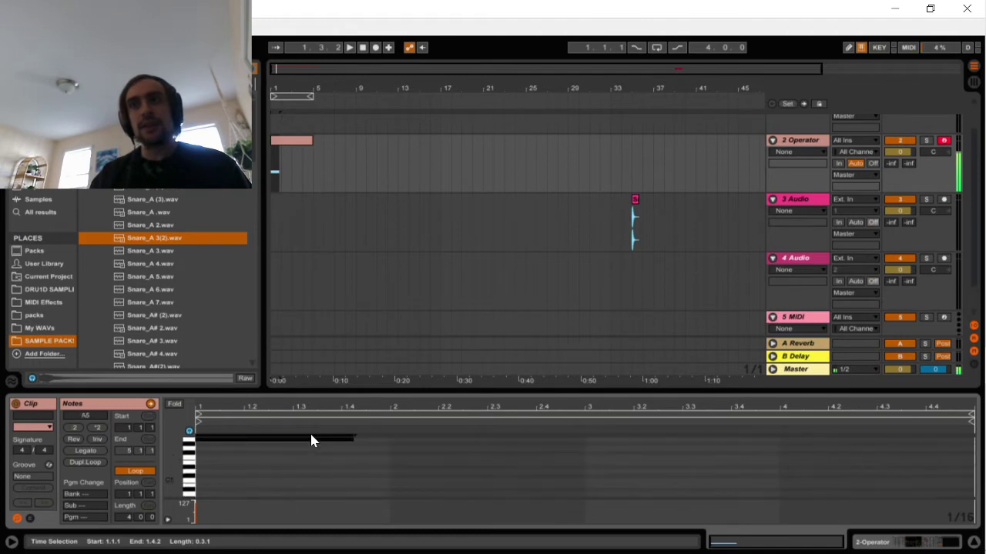
pyautogui.scroll(-1, 425, 494)
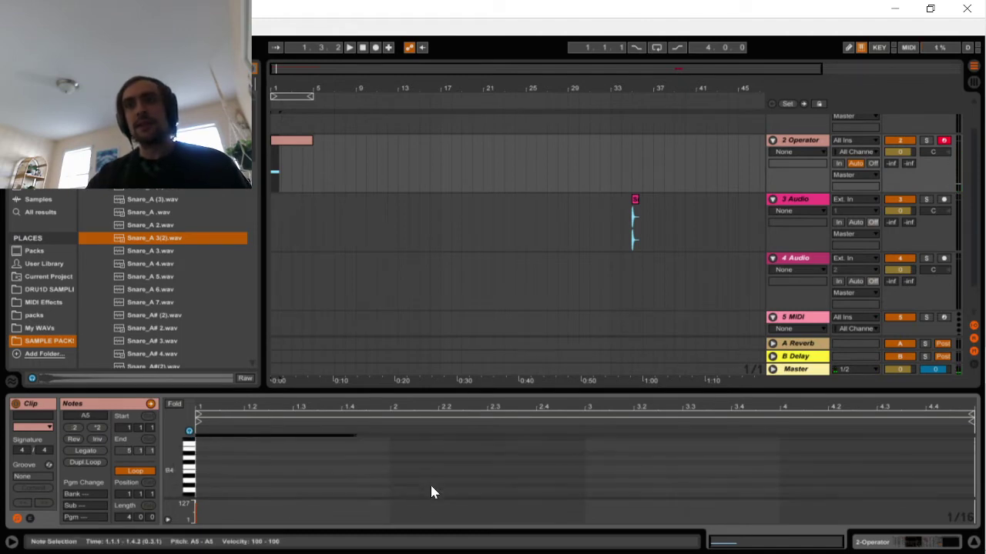
pyautogui.scroll(2, 433, 485)
# Play the transposed Operator note and examine its frequency in the enlarged Spectrum display
pyautogui.hotkey('shift', 'Tab')
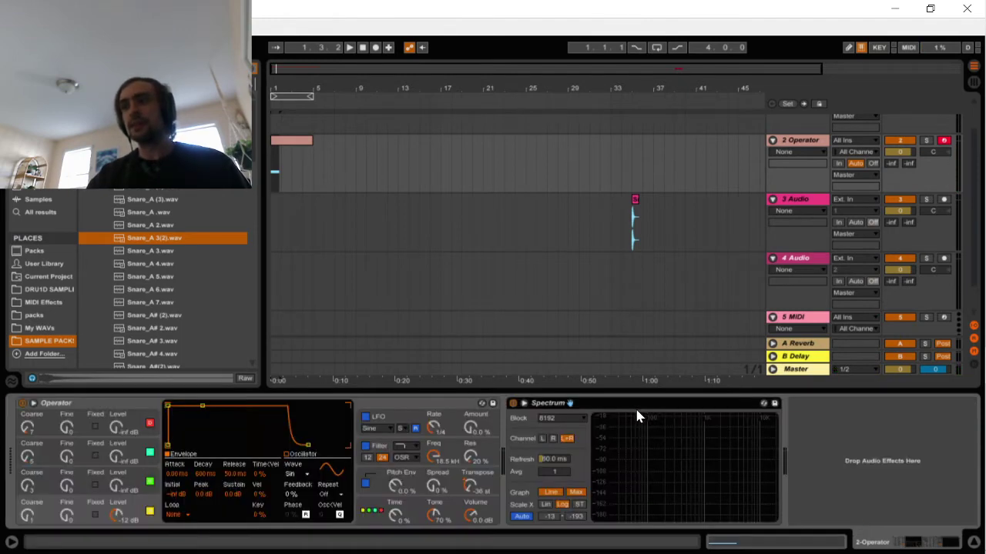
pyautogui.press('space')
pyautogui.click(569, 403)
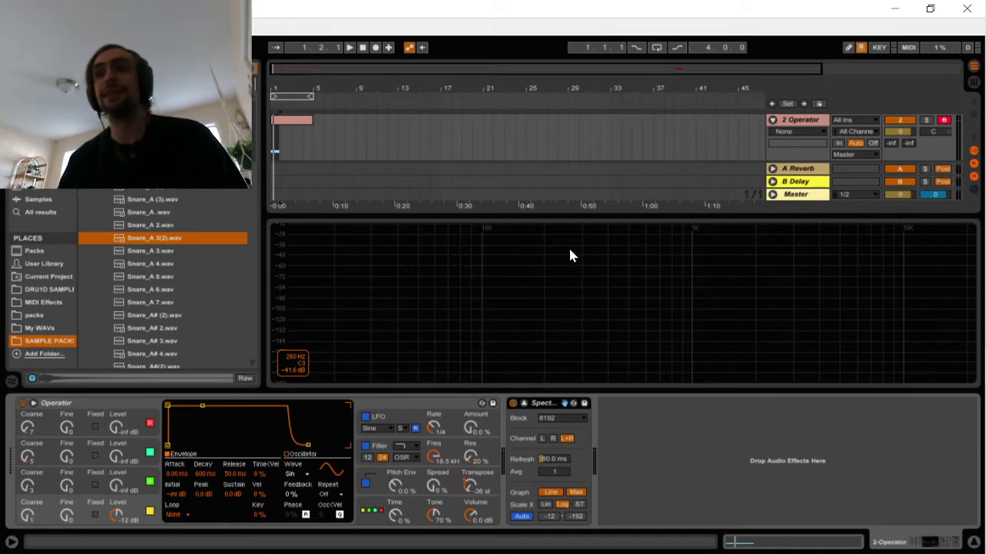
pyautogui.click(524, 404)
pyautogui.click(524, 404)
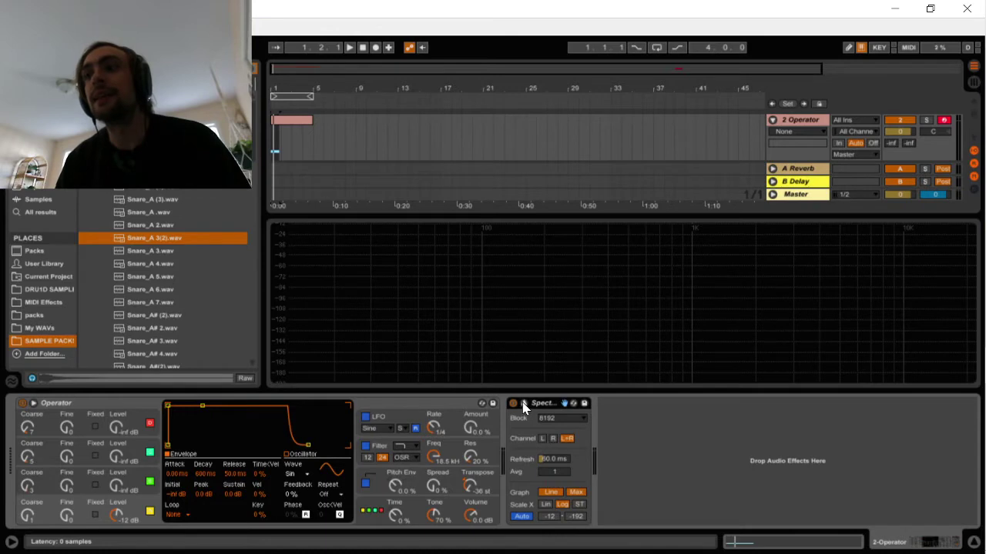
pyautogui.click(524, 403)
pyautogui.click(524, 403)
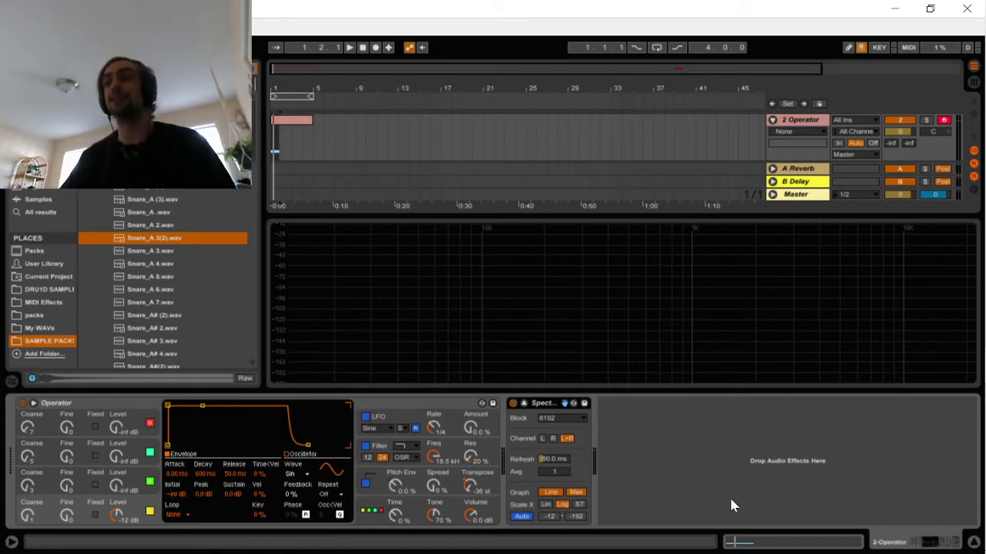
# Shorten the A5 note in the Operator track's MIDI clip so it ends at about 1.2.3
pyautogui.click(793, 543)
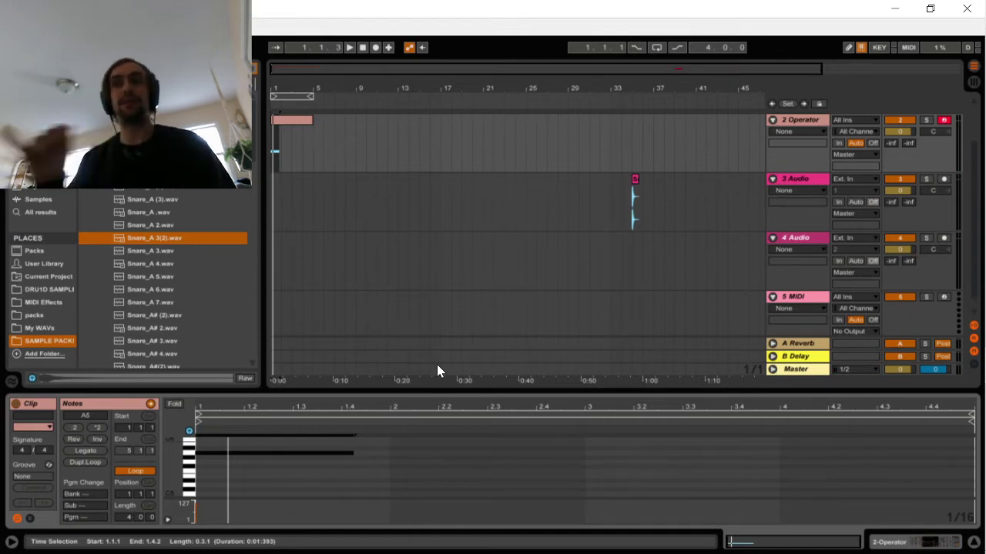
pyautogui.click(923, 544)
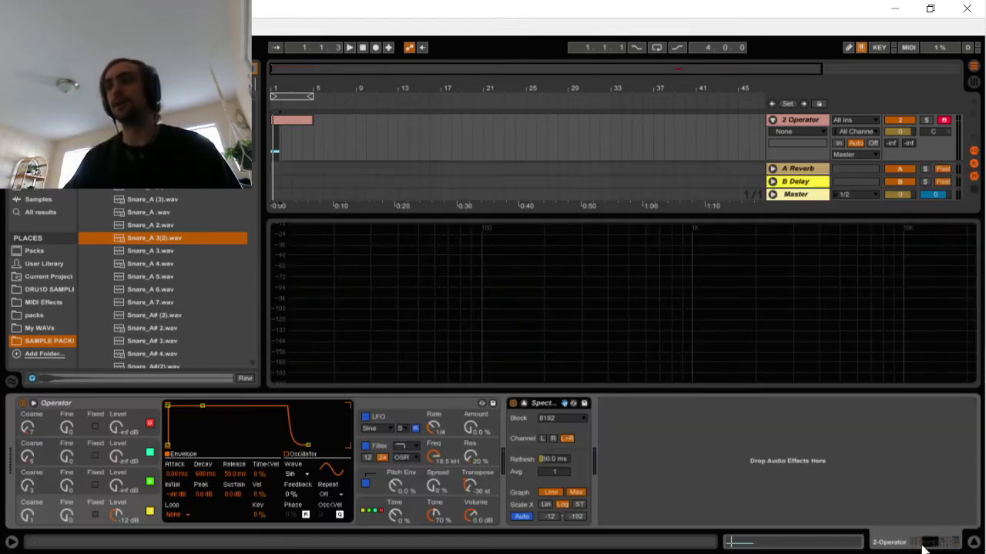
pyautogui.click(820, 543)
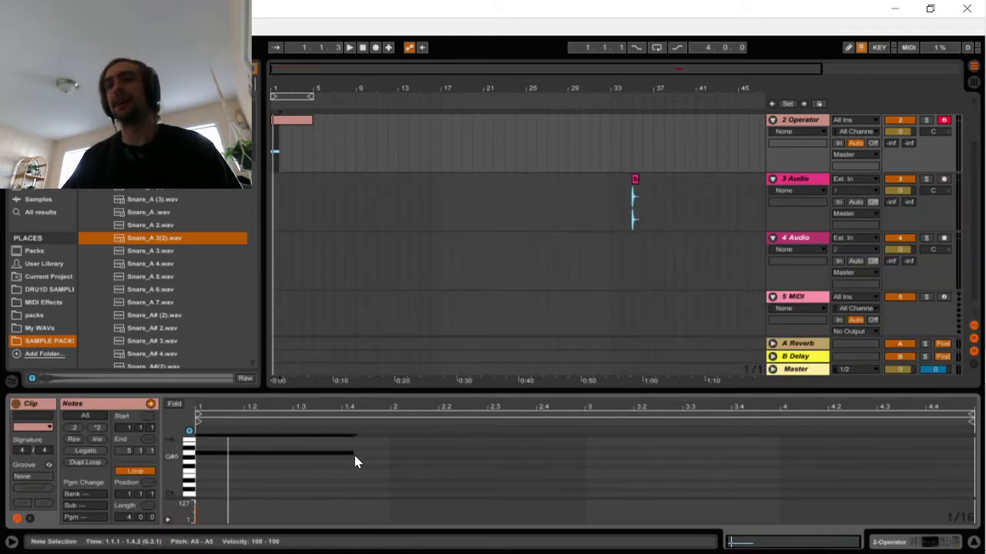
pyautogui.press('space')
pyautogui.moveTo(354, 455); pyautogui.dragTo(269, 453)
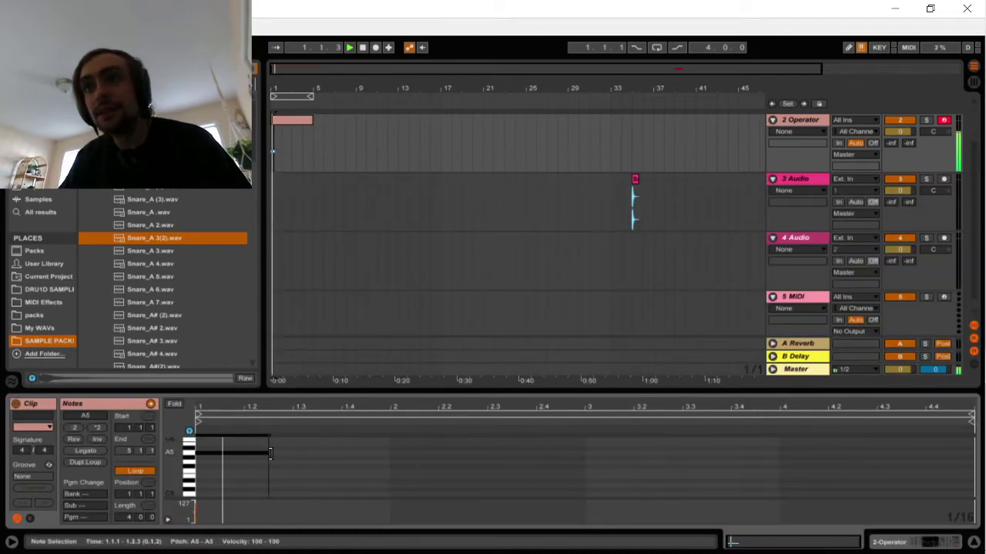
pyautogui.click(894, 542)
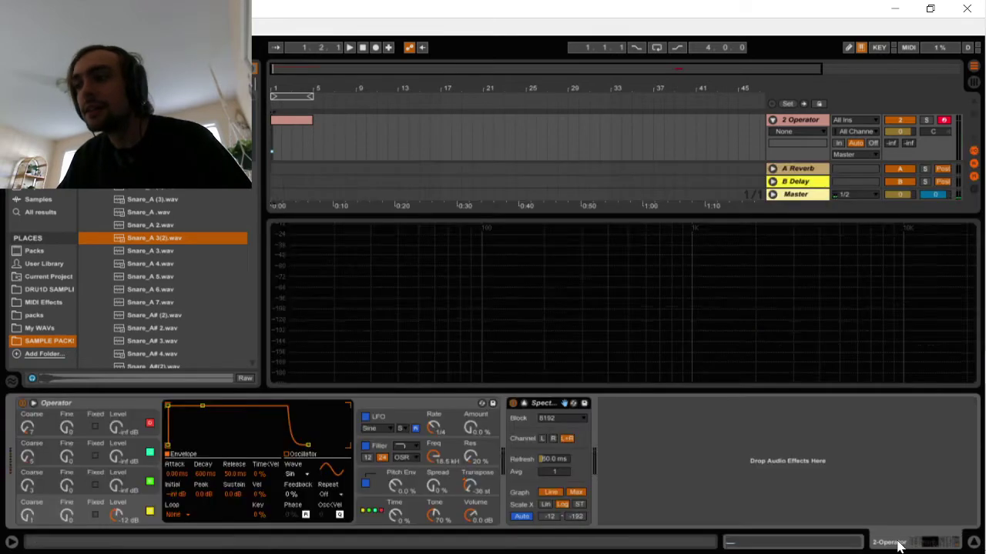
# Set Operator's pitch envelope amount to 100 % while playing the shortened note repeatedly
pyautogui.press('space')
pyautogui.press('space')
pyautogui.press('space')
pyautogui.moveTo(395, 485); pyautogui.dragTo(395, 421)
pyautogui.press('space')
pyautogui.press('space')
pyautogui.press('space')
pyautogui.press('space')
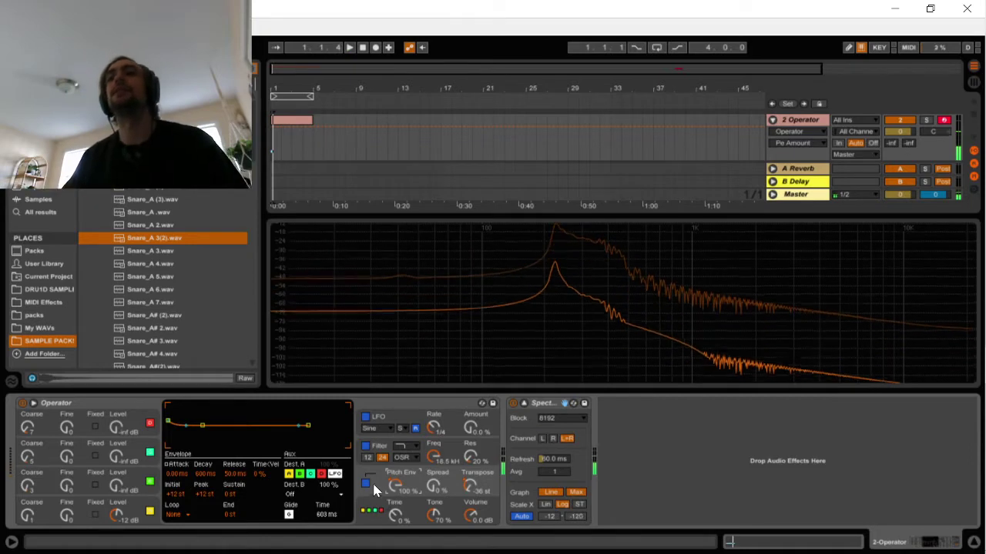
# Switch Operator's pitch envelope off and on again and shape it with a +48 st peak and about 61 ms decay
pyautogui.click(363, 485)
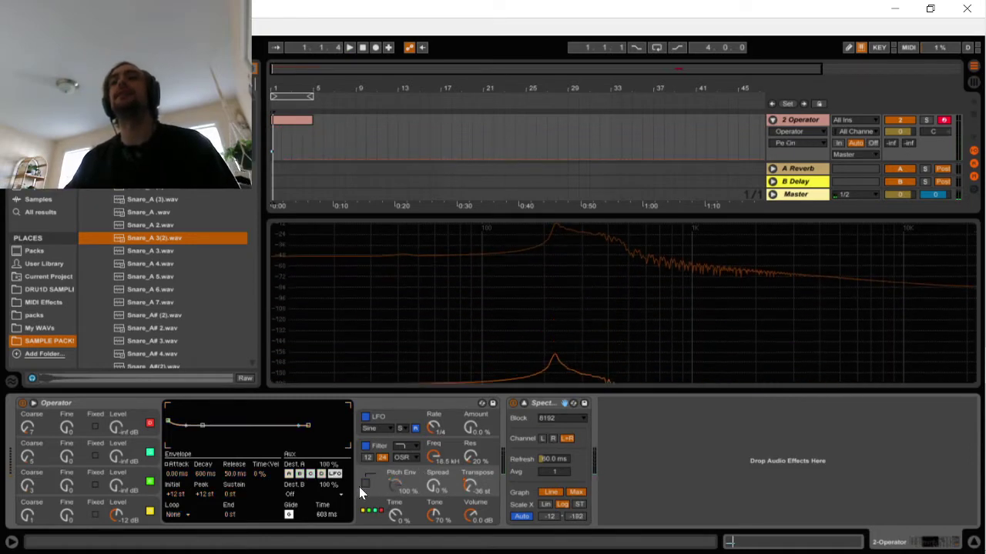
pyautogui.click(366, 484)
pyautogui.click(398, 487)
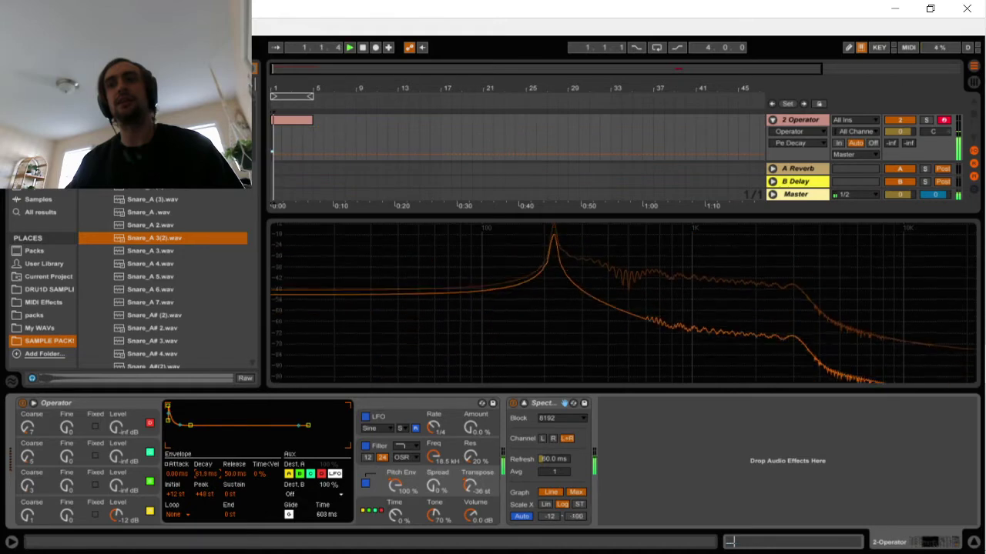
# Reshape oscillator A's volume envelope with a 191 ms decay and -inf dB sustain, and play the result
pyautogui.click(133, 514)
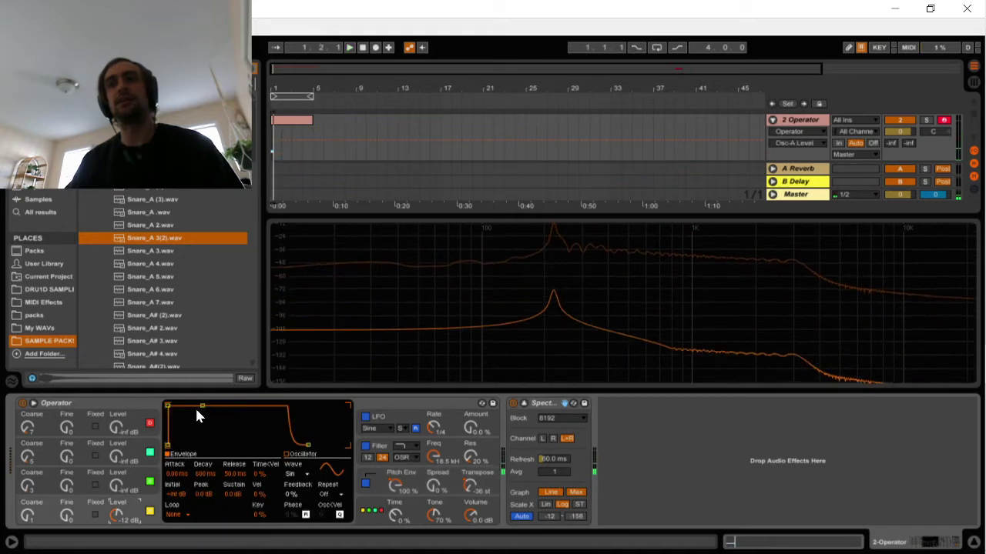
pyautogui.moveTo(202, 405); pyautogui.dragTo(197, 445)
pyautogui.press('space')
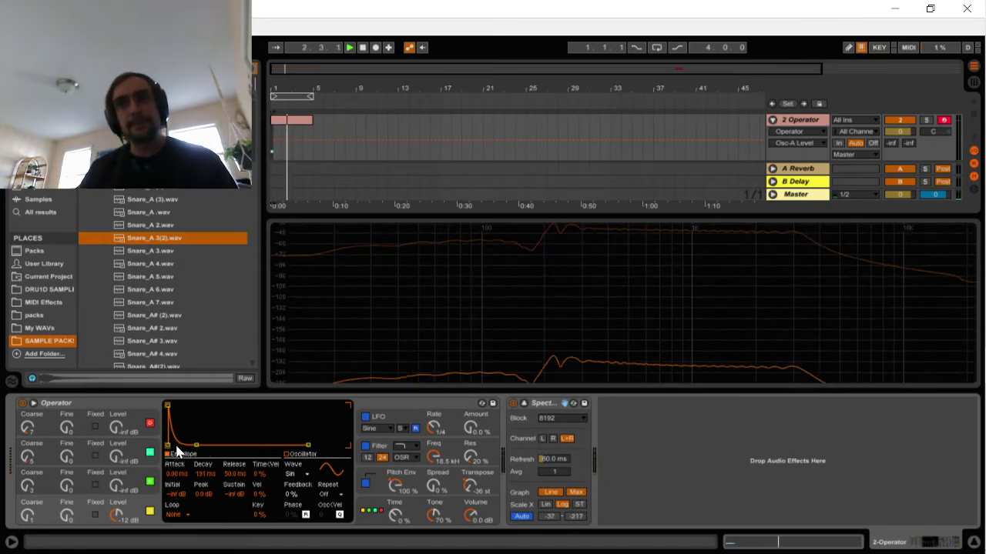
pyautogui.moveTo(198, 449); pyautogui.dragTo(209, 449)
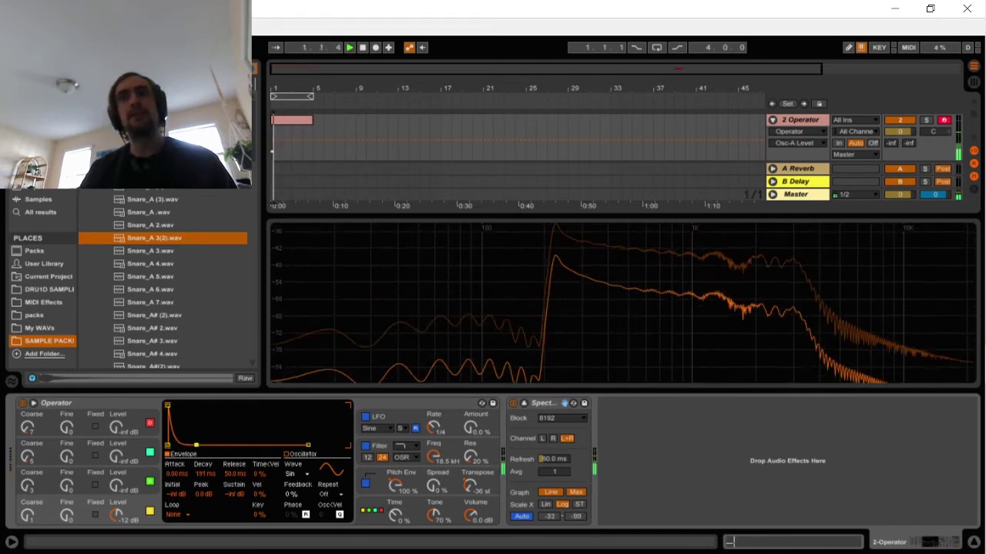
# Shorten the pitch envelope's decay and set its decay slope to 79 %, playing the note repeatedly to audition it
pyautogui.click(422, 485)
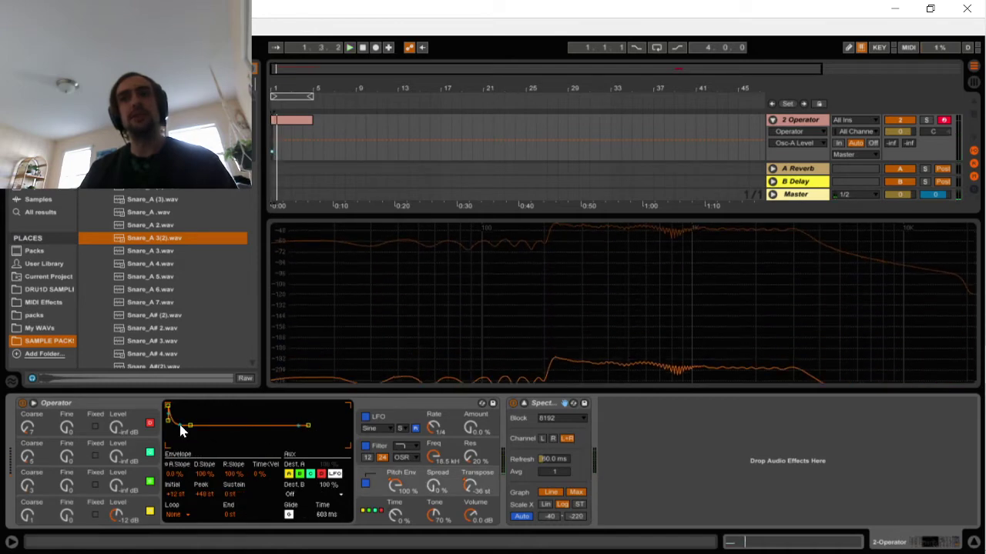
pyautogui.click(418, 478)
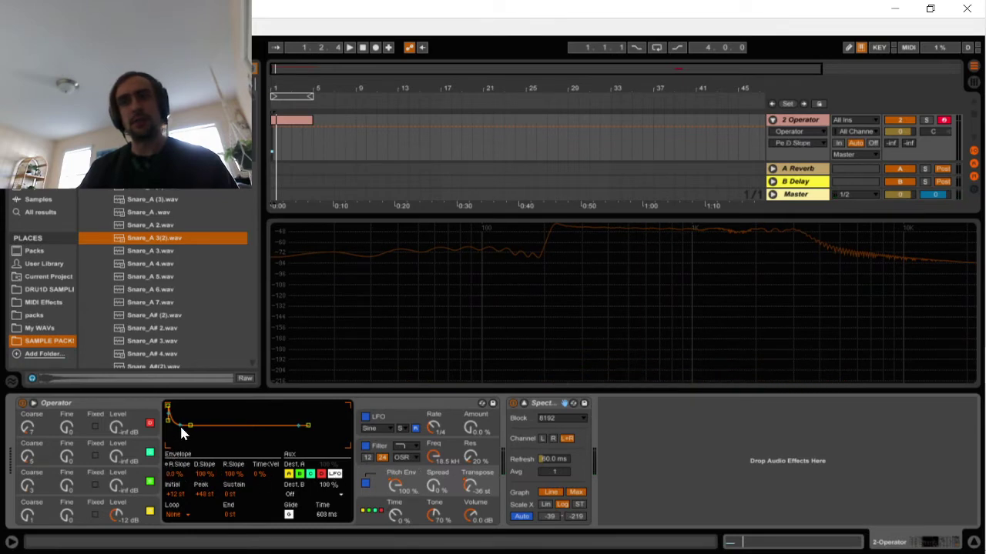
pyautogui.moveTo(190, 426)
pyautogui.mouseDown()
pyautogui.moveTo(227, 430)
pyautogui.moveTo(175, 431)
pyautogui.moveTo(175, 422)
pyautogui.mouseUp()
pyautogui.press('space')
pyautogui.press('space')
pyautogui.press('space')
pyautogui.press('space')
pyautogui.press('space')
pyautogui.press('space')
pyautogui.press('space')
pyautogui.press('space')
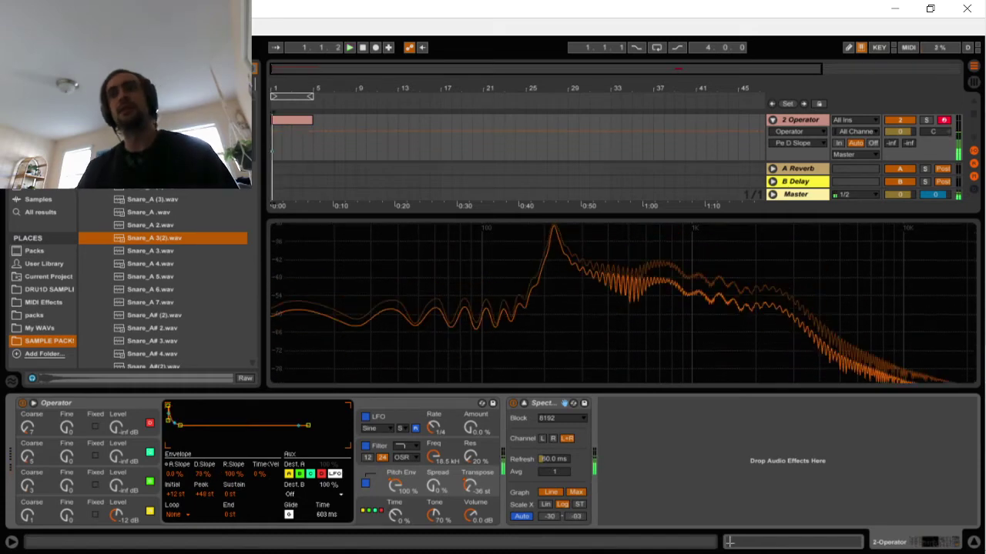
pyautogui.press('space')
pyautogui.press('space')
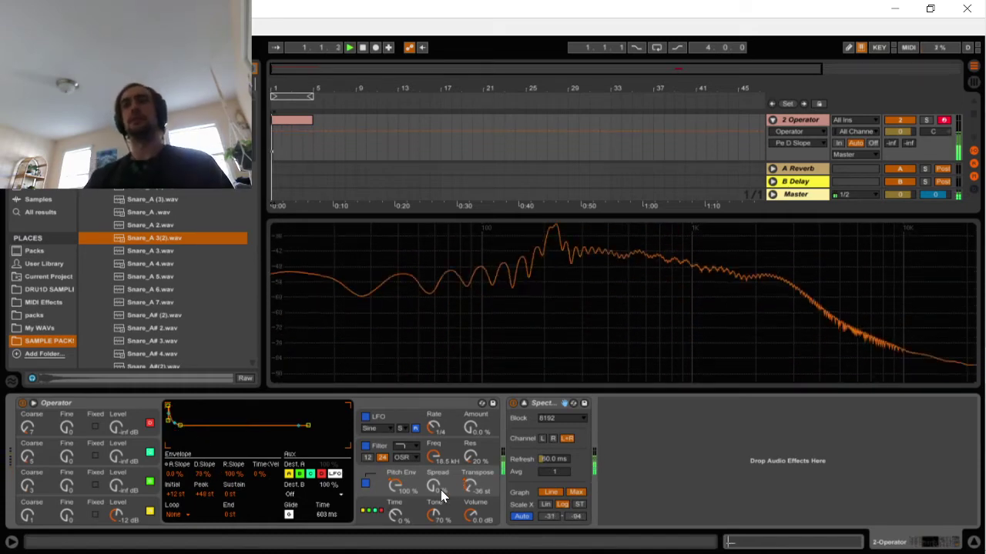
pyautogui.press('space')
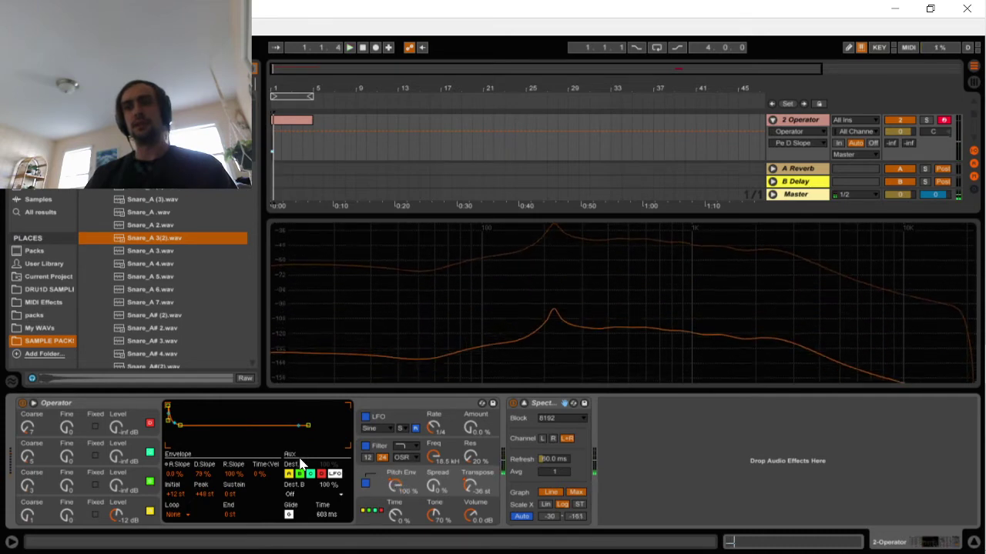
pyautogui.press('space')
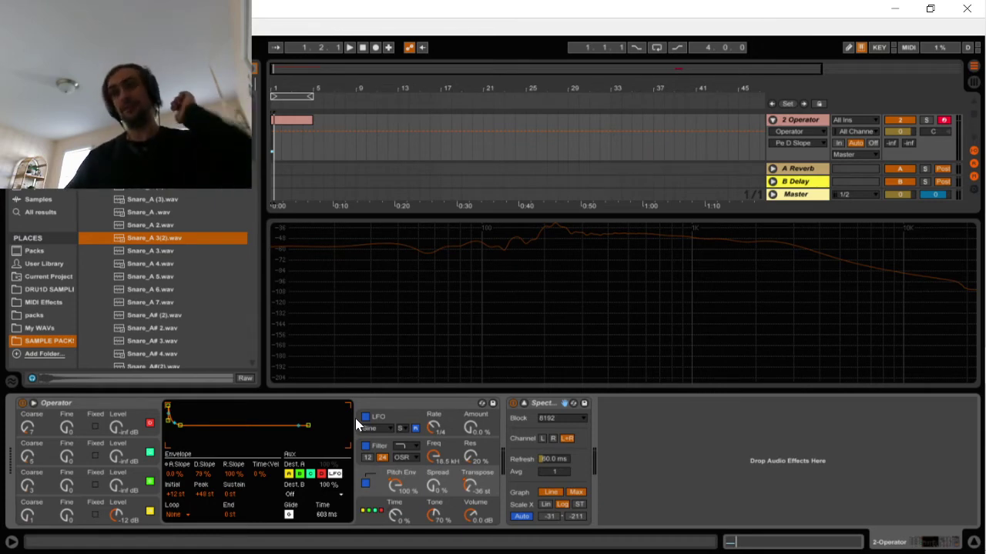
# Group the Operator into an Instrument Rack and delete the Spectrum device from its track
pyautogui.click(119, 413)
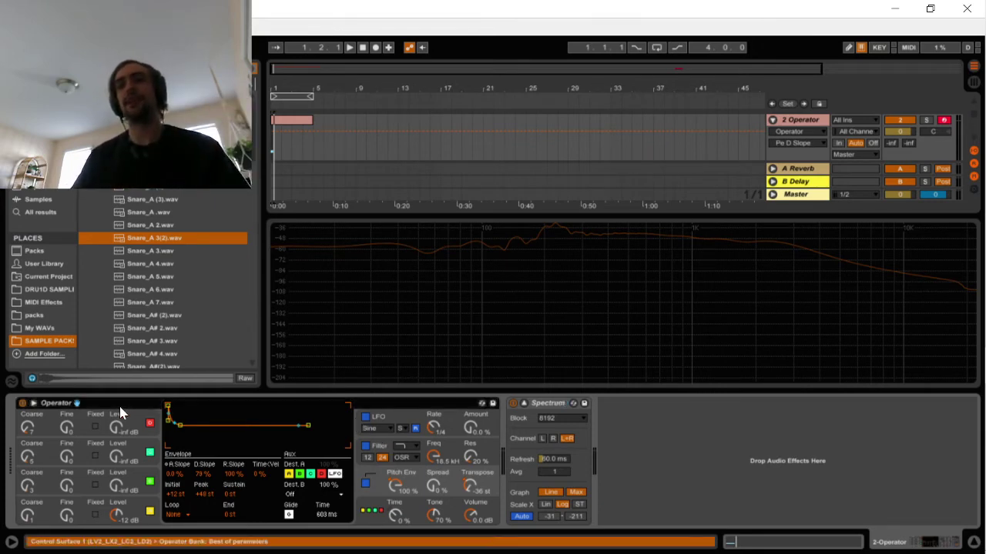
pyautogui.hotkey('ctrl', 'g')
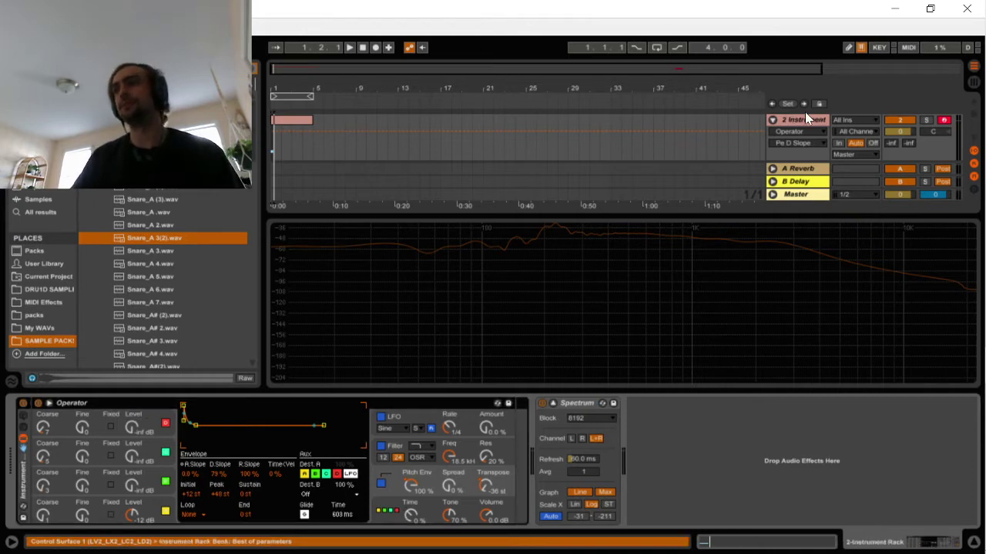
pyautogui.click(573, 402)
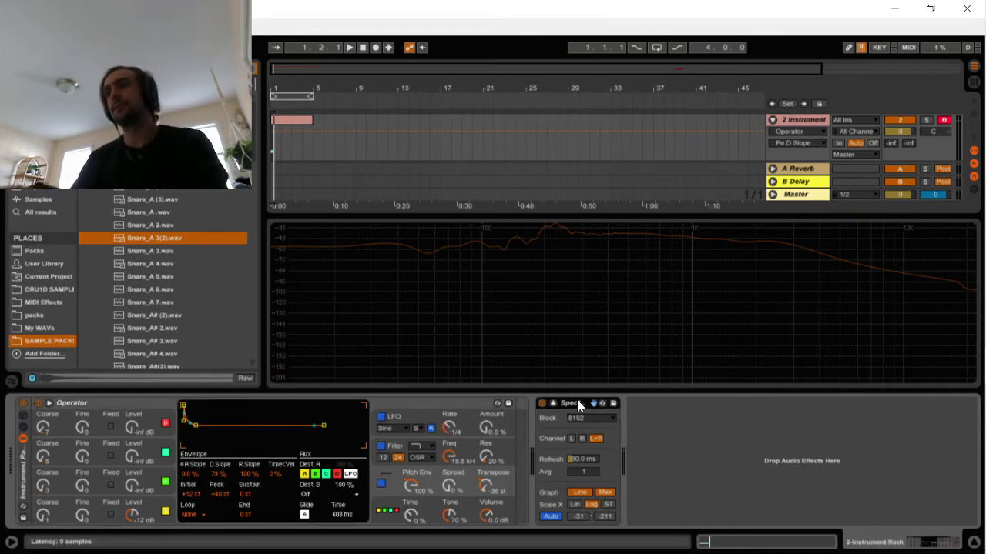
pyautogui.press('Delete')
# Delete the snare clip around bar 35 on the 3 Audio track and return to the Instrument Rack track
pyautogui.moveTo(685, 202); pyautogui.dragTo(581, 200)
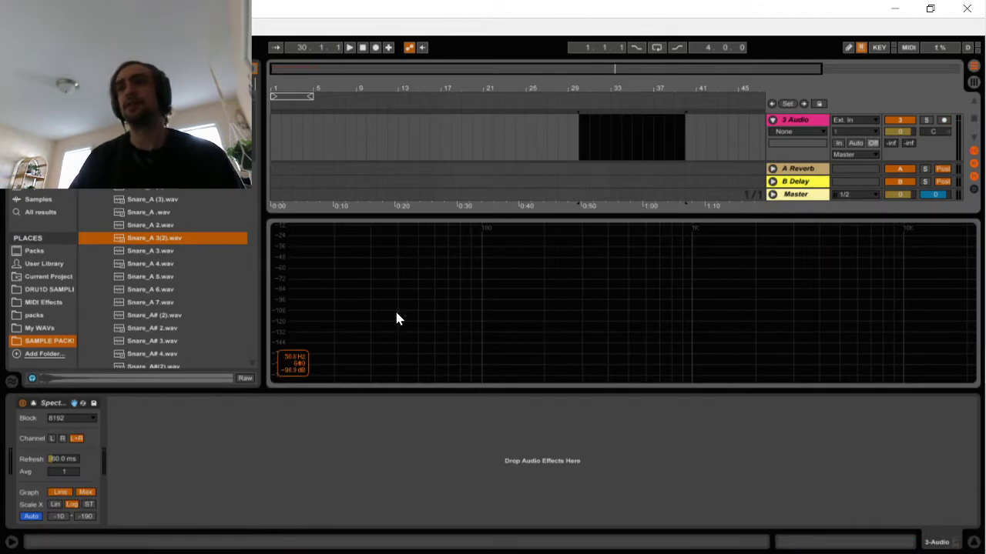
pyautogui.scroll(1, 799, 146)
pyautogui.click(705, 127)
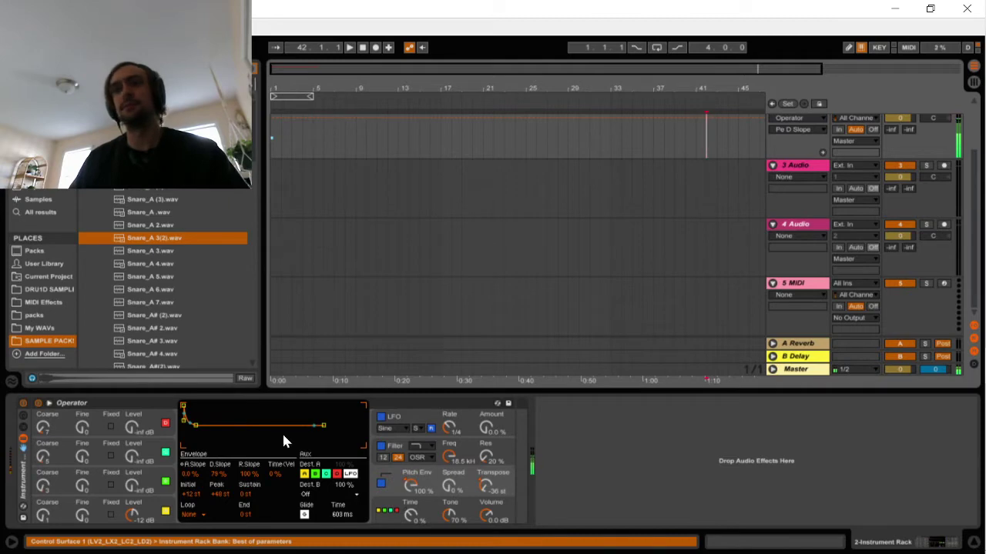
pyautogui.press('x')
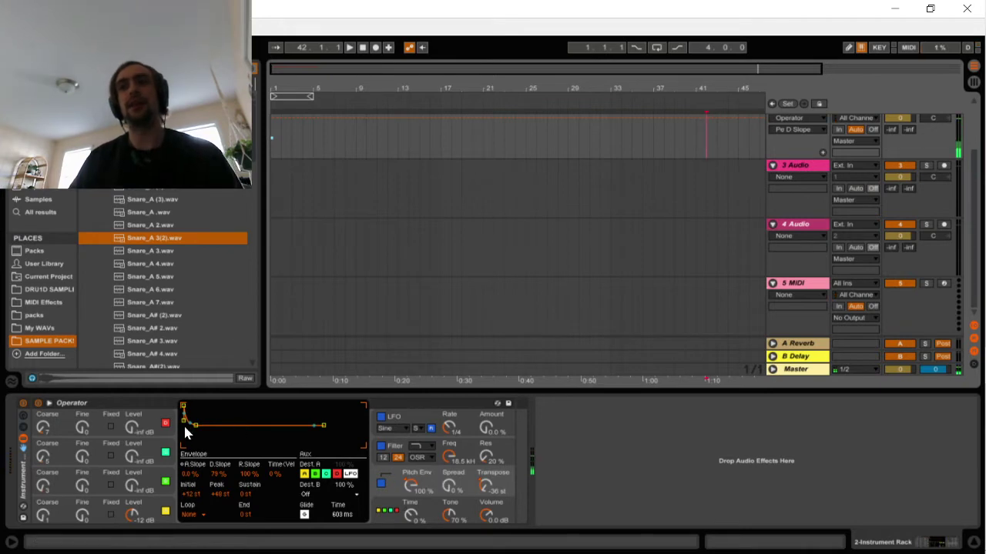
# Show the Instrument Rack's chain list and add a second Operator as a new chain
pyautogui.hotkey('ctrl', 'g')
pyautogui.rightClick(104, 475)
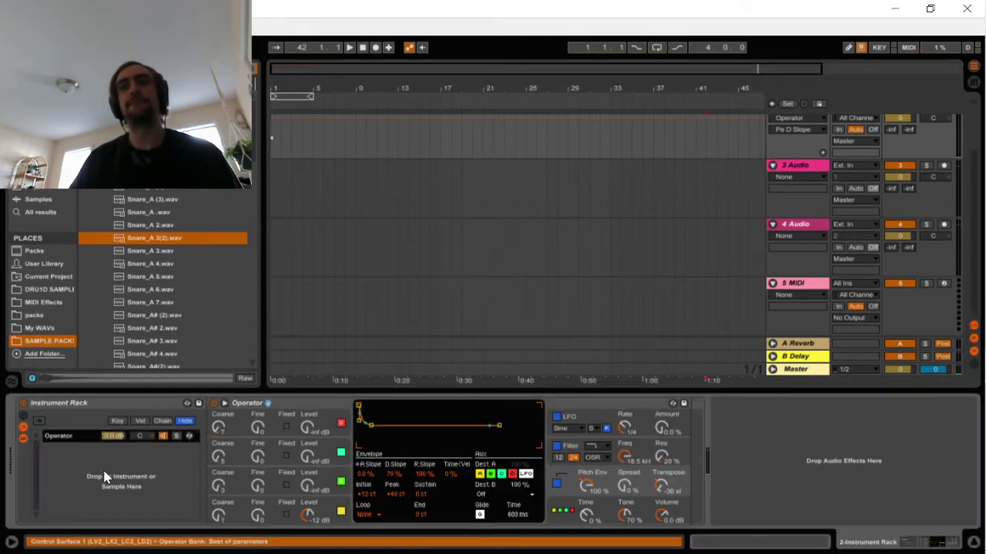
pyautogui.click(98, 459)
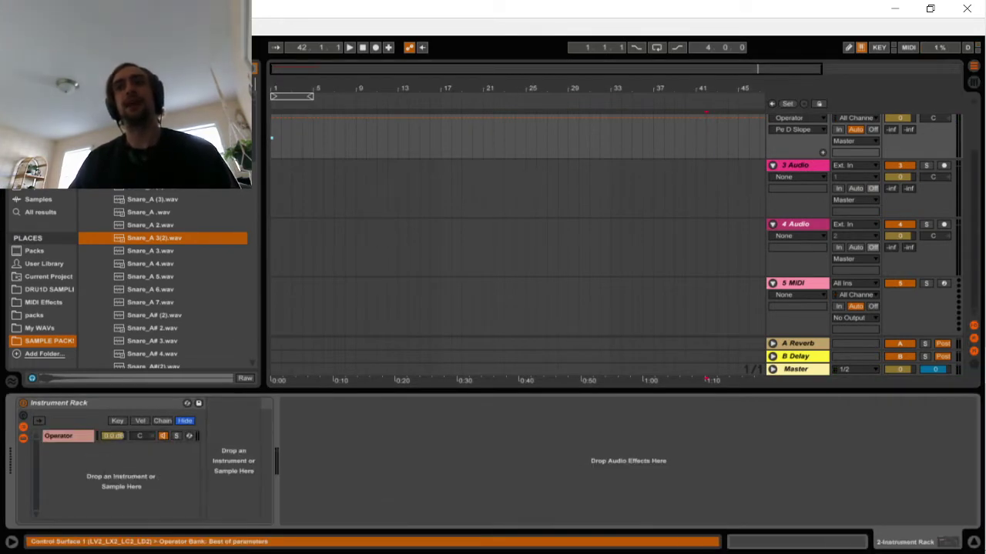
pyautogui.click(42, 122)
pyautogui.click(253, 70)
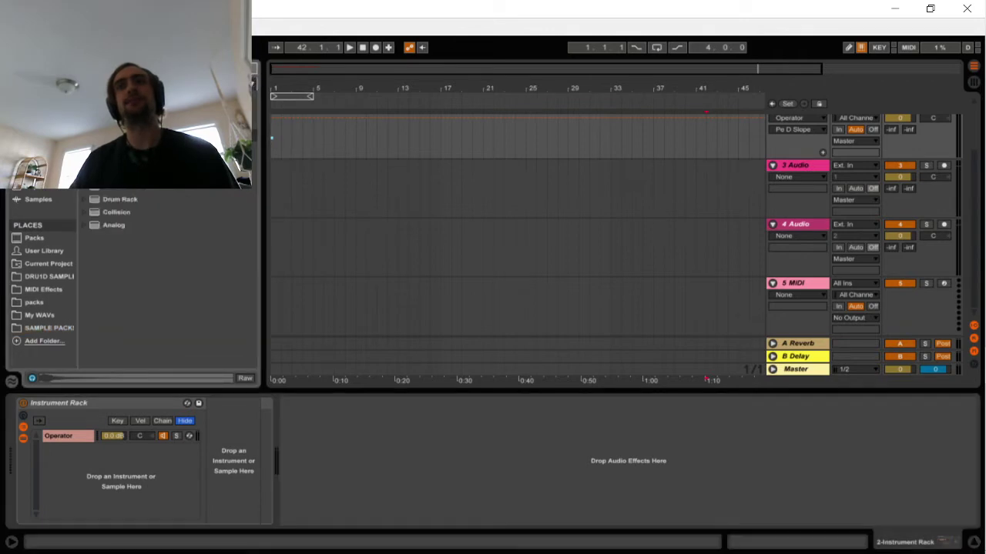
pyautogui.moveTo(115, 135); pyautogui.dragTo(163, 481)
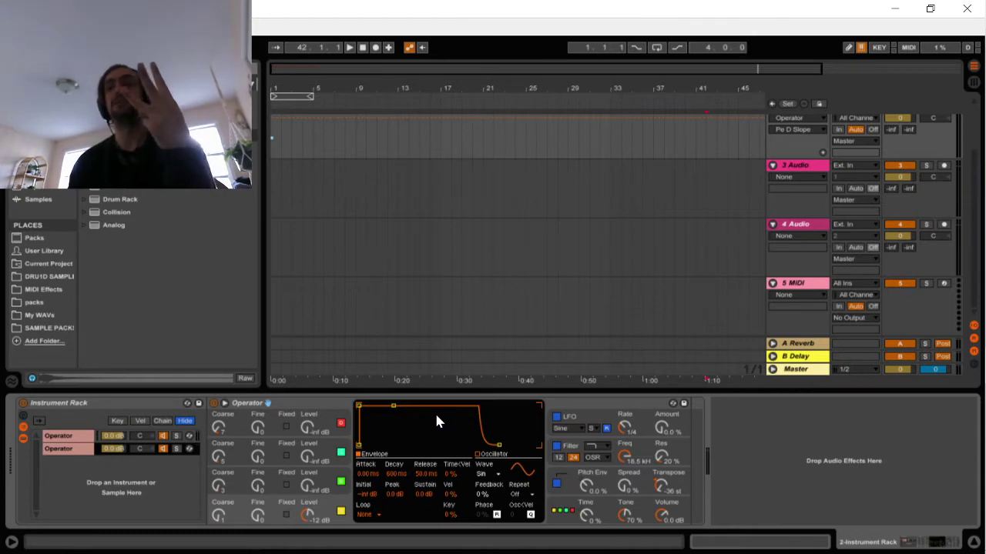
# Play the MIDI clip from bar 1 to hear both Operator chains together
pyautogui.press('space')
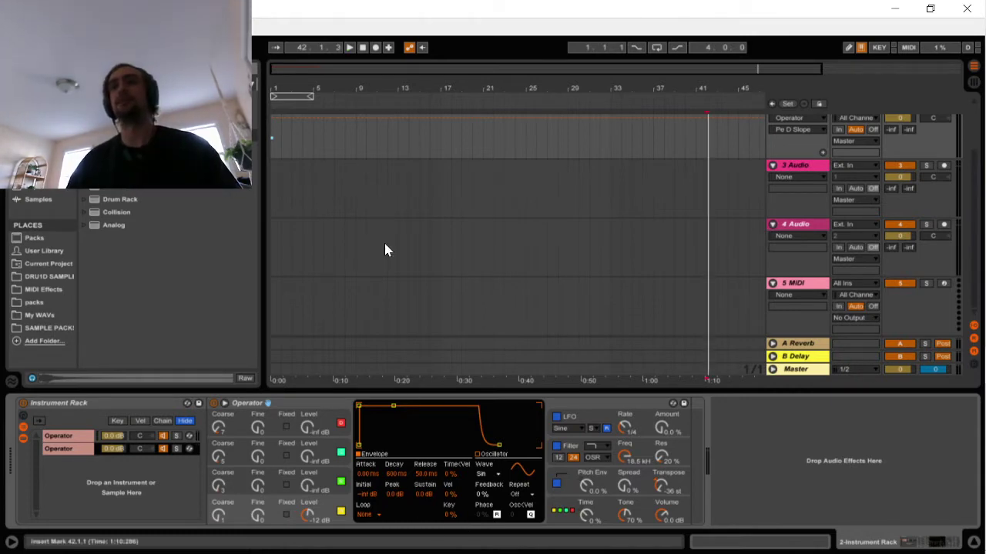
pyautogui.click(270, 148)
pyautogui.press('space')
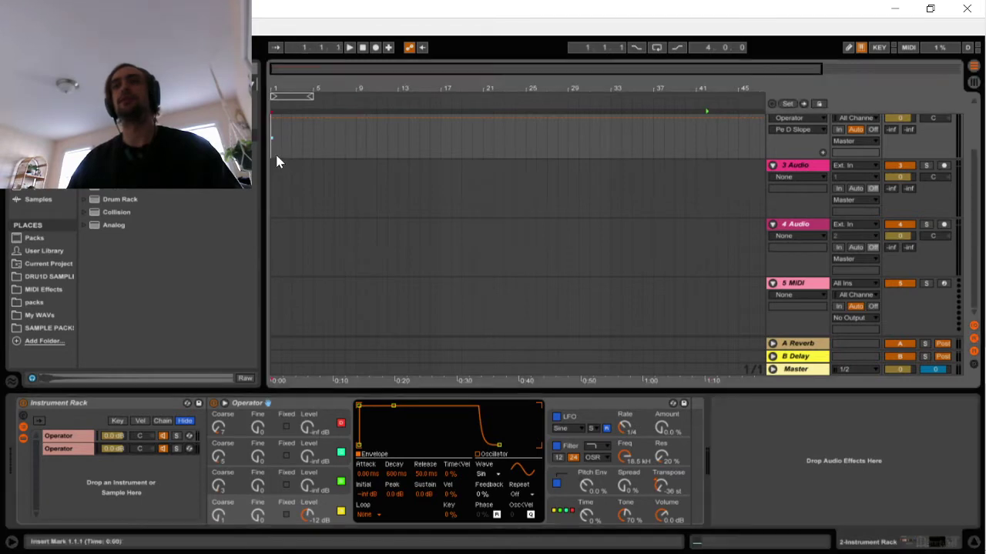
pyautogui.press('space')
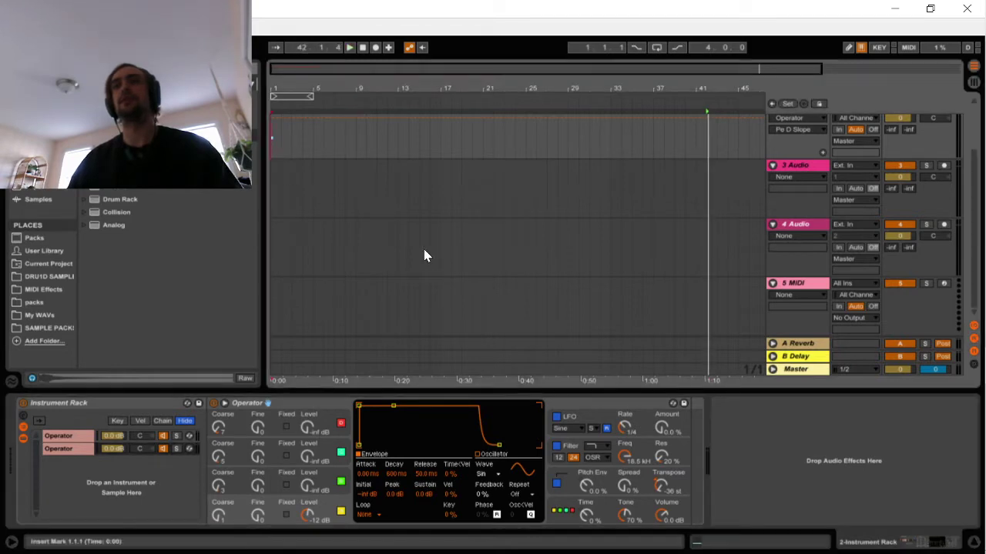
pyautogui.press('space')
pyautogui.click(270, 173)
pyautogui.click(270, 144)
pyautogui.press('space')
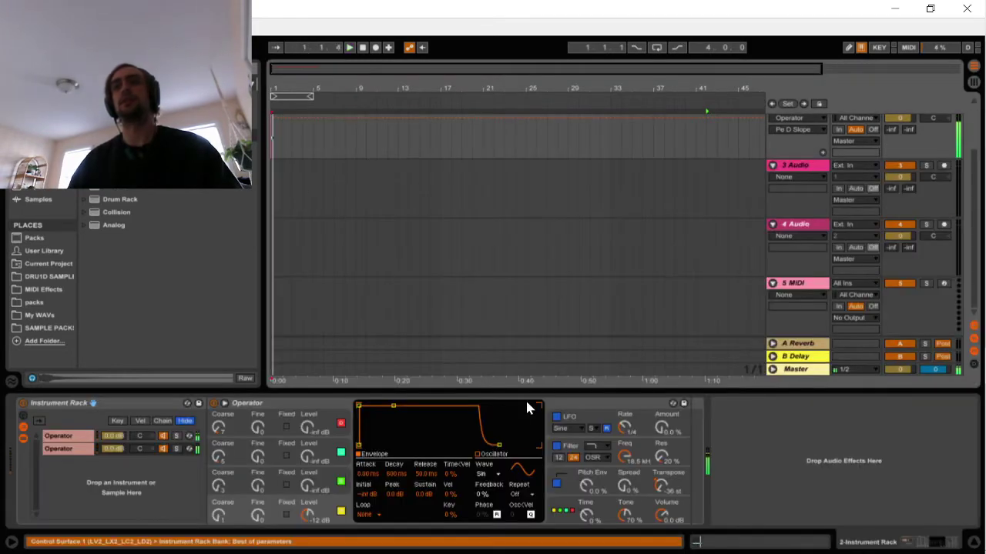
# Lengthen the A5 note in the MIDI clip to end at about 1.2.2 and play it
pyautogui.click(739, 545)
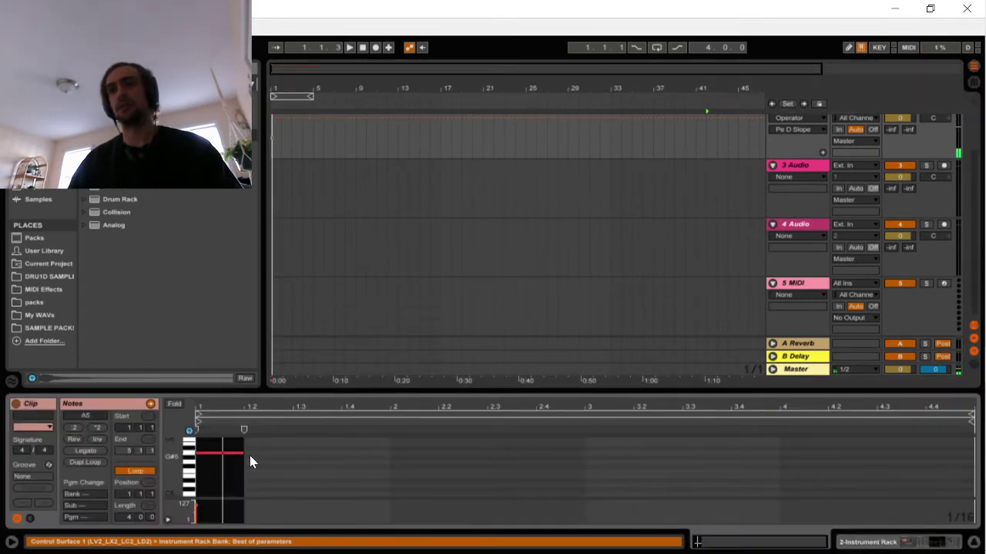
pyautogui.moveTo(243, 455)
pyautogui.mouseDown()
pyautogui.moveTo(208, 456)
pyautogui.moveTo(256, 455)
pyautogui.mouseUp()
pyautogui.press('space')
pyautogui.press('space')
pyautogui.press('space')
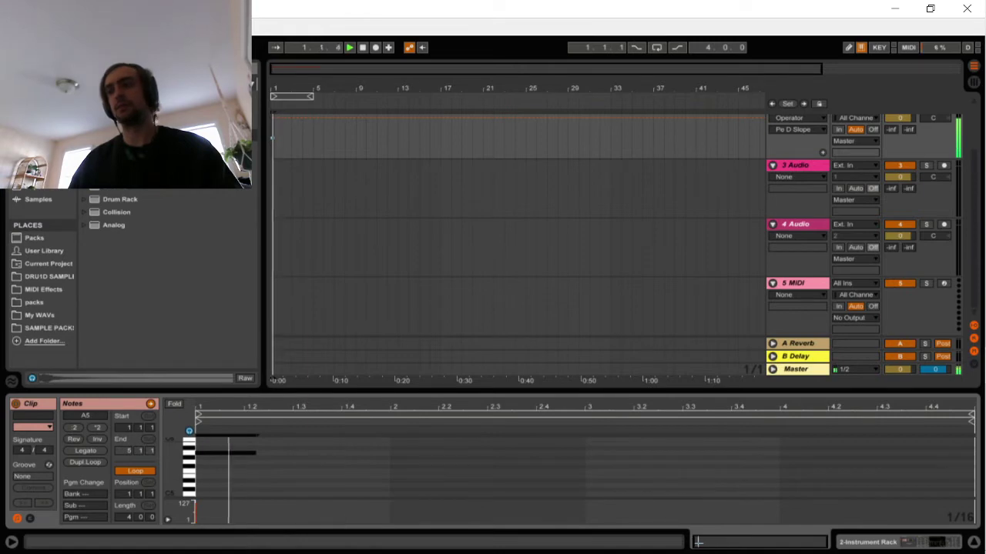
# Set oscillator A's waveform in the second Operator chain to Noise White
pyautogui.click(853, 546)
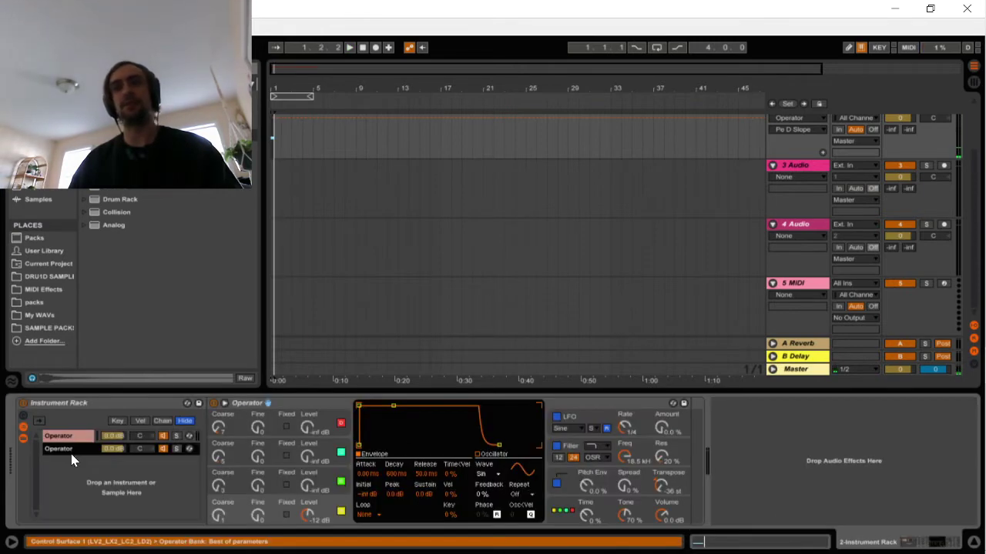
pyautogui.click(484, 474)
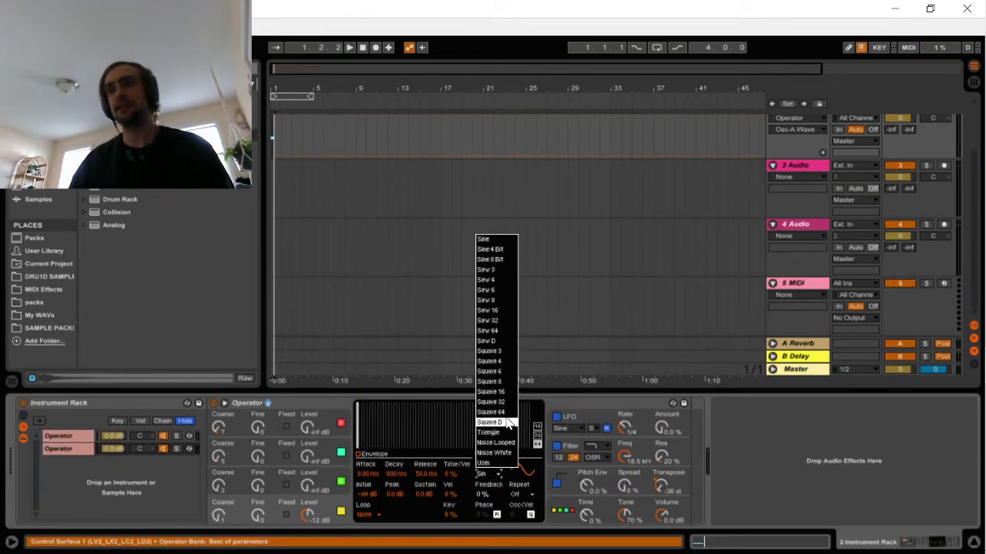
pyautogui.click(497, 452)
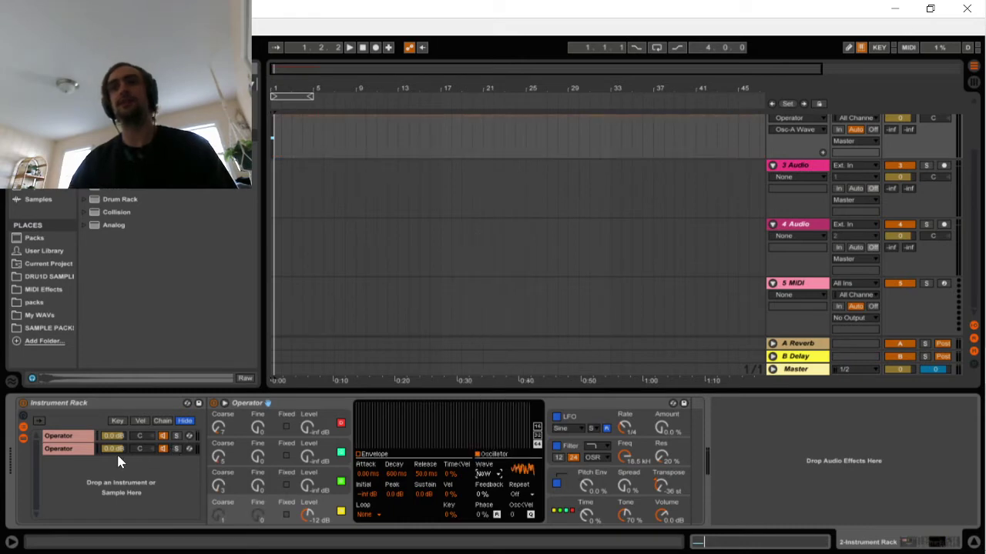
# Shape the noise oscillator's amplitude envelope with a 12.2 ms decay and sustain at -inf dB, playing the clip repeatedly to check it
pyautogui.click(274, 504)
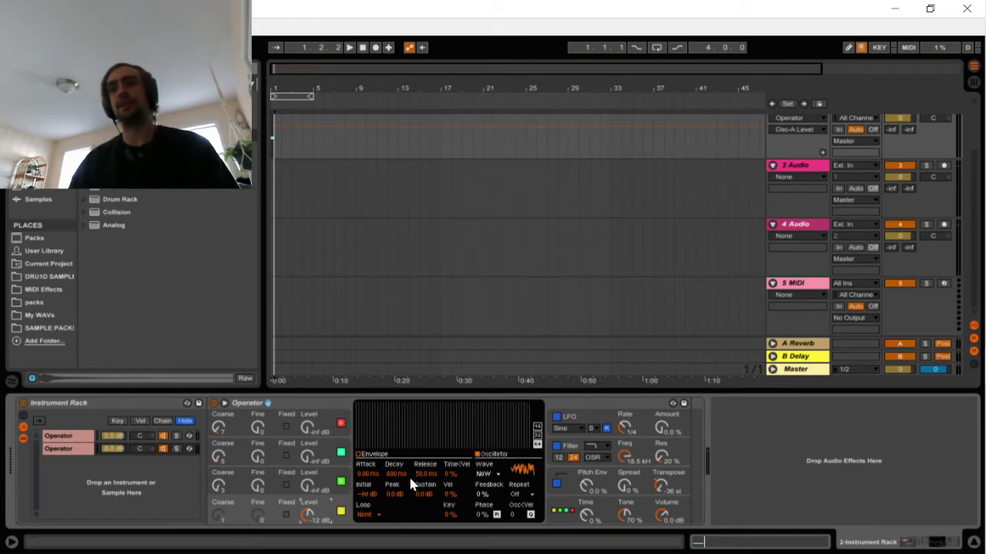
pyautogui.click(367, 459)
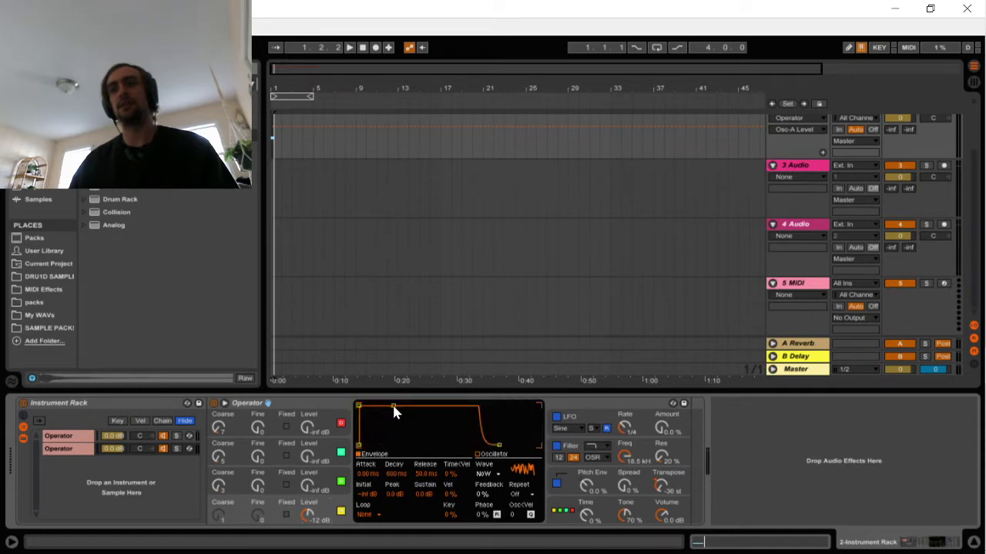
pyautogui.moveTo(395, 406); pyautogui.dragTo(370, 449)
pyautogui.press('space')
pyautogui.press('space')
pyautogui.press('space')
pyautogui.press('space')
pyautogui.press('space')
pyautogui.press('space')
pyautogui.press('space')
pyautogui.press('space')
pyautogui.press('space')
pyautogui.press('space')
pyautogui.press('space')
pyautogui.press('space')
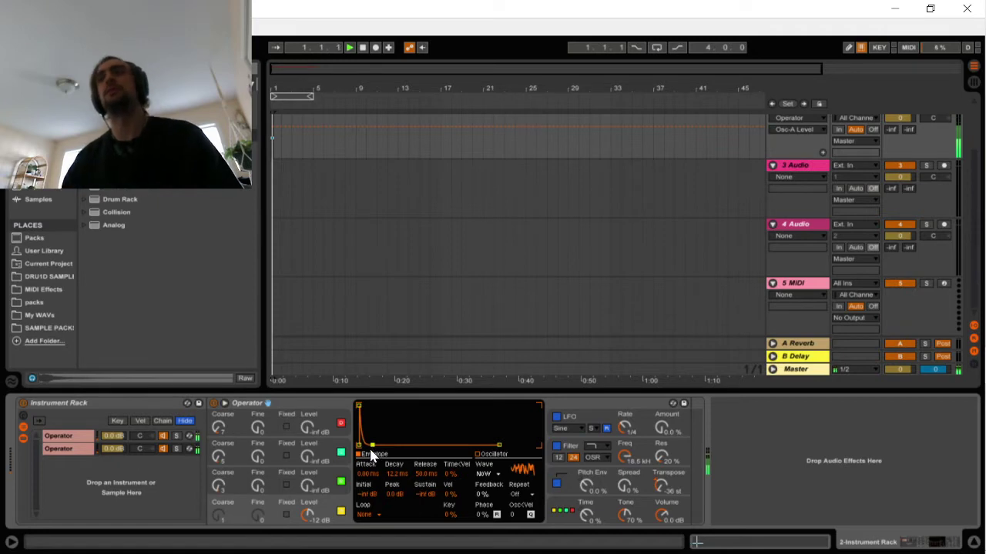
pyautogui.press('space')
pyautogui.press('space')
pyautogui.press('space')
# Duplicate the noise Operator chain to make a third chain in the Instrument Rack
pyautogui.click(70, 446)
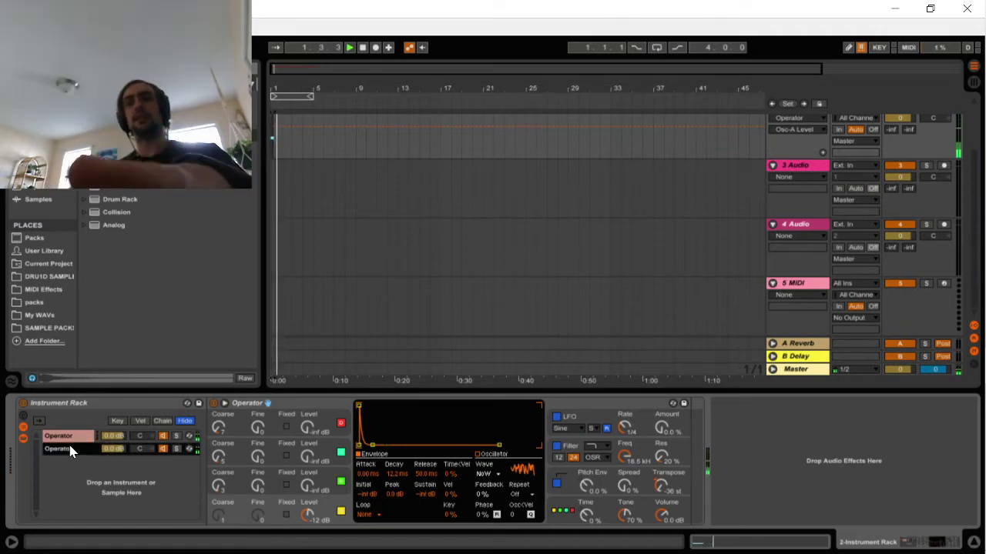
pyautogui.hotkey('ctrl', 'd')
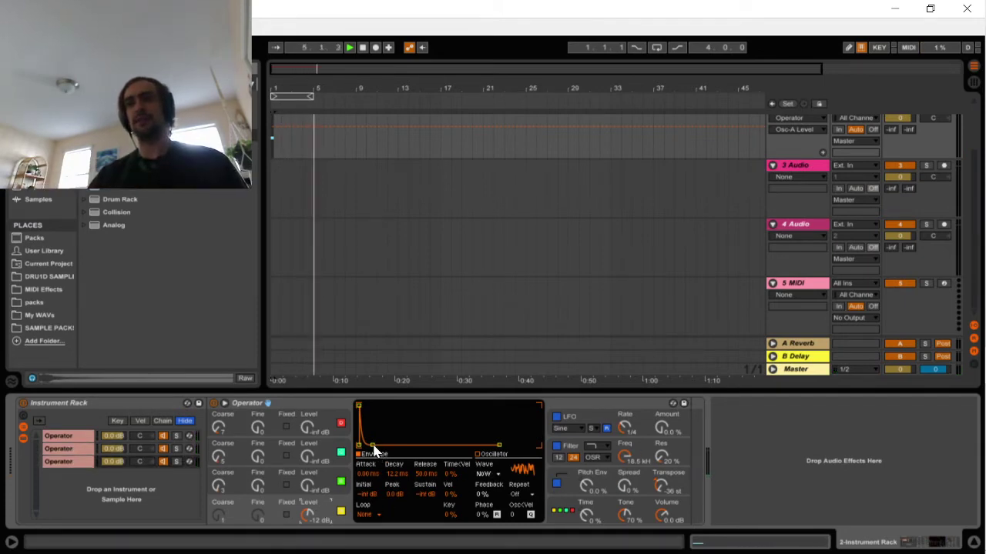
# Switch the third Operator's filter to high-pass with a cutoff of 495 Hz and play the clip to check it
pyautogui.click(597, 446)
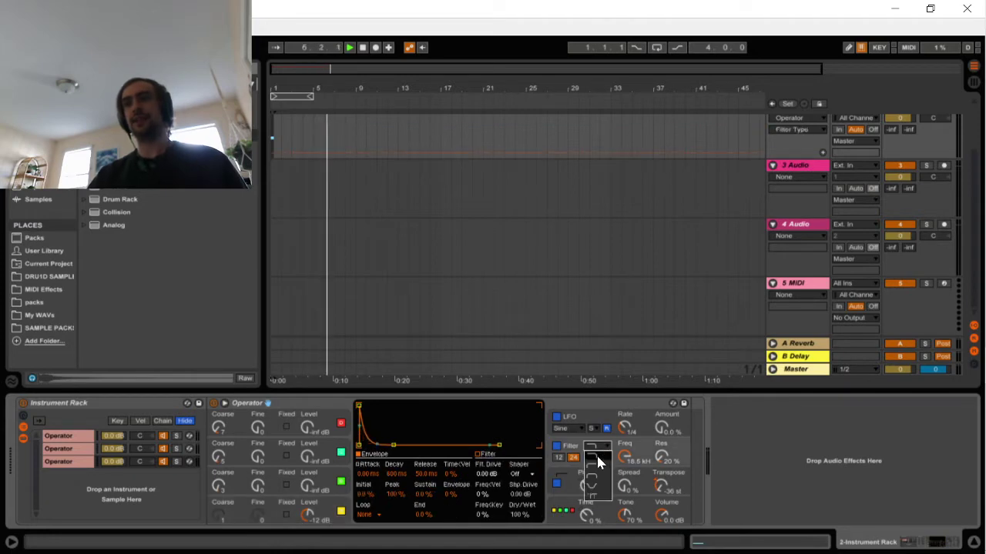
pyautogui.click(269, 473)
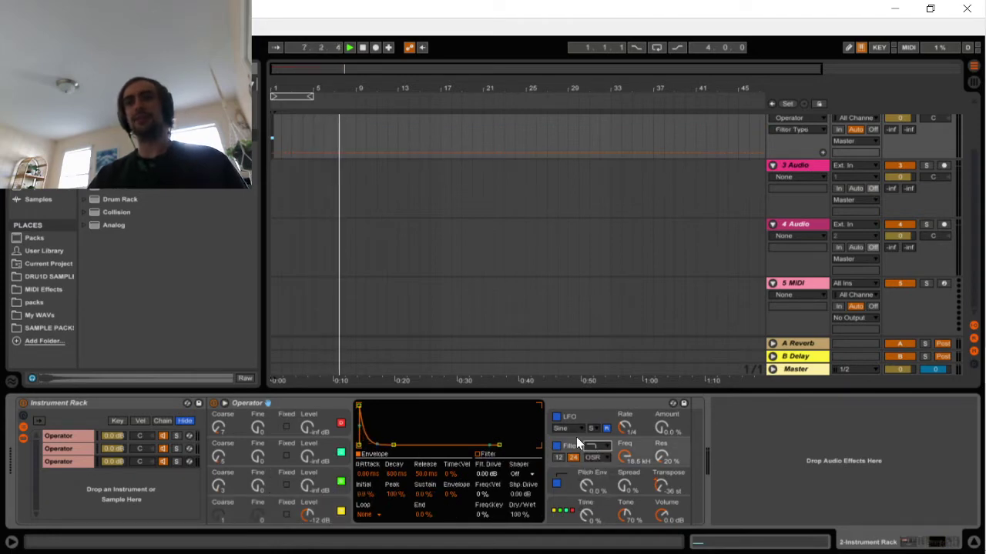
pyautogui.moveTo(617, 461); pyautogui.dragTo(617, 492)
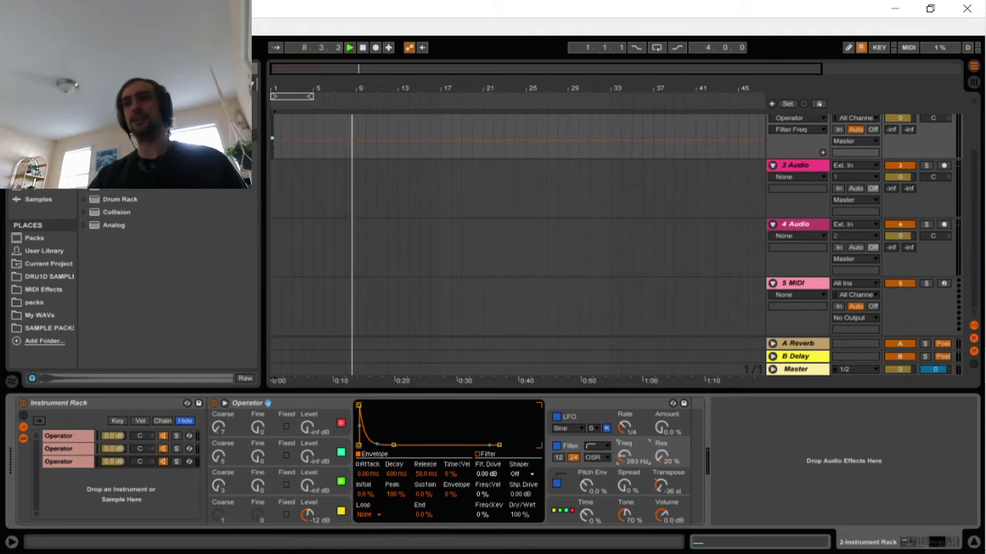
pyautogui.press('space')
pyautogui.press('space')
pyautogui.press('space')
pyautogui.press('space')
pyautogui.moveTo(625, 454); pyautogui.dragTo(625, 451)
pyautogui.press('space')
pyautogui.press('space')
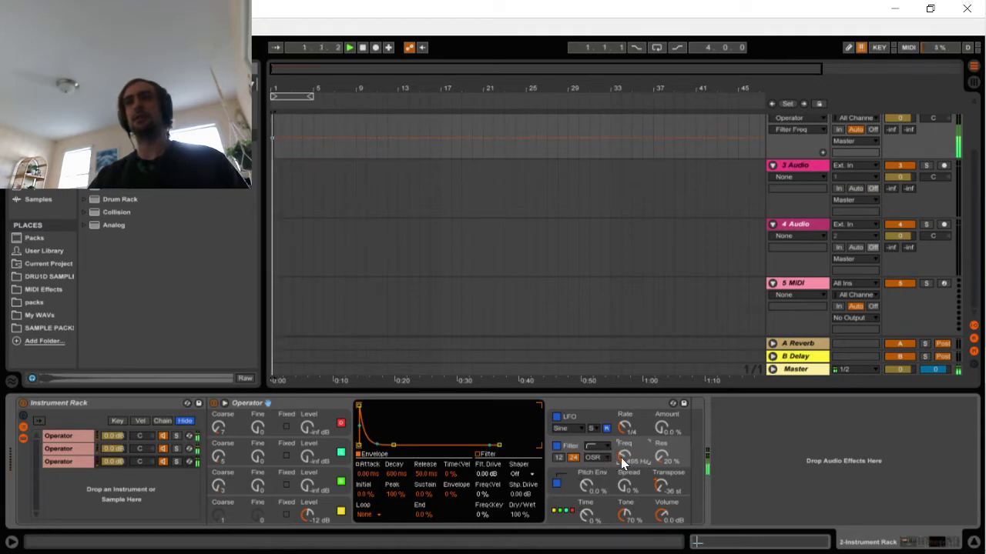
# Lower the third Operator chain's volume to -6.5 dB while playing the clip
pyautogui.moveTo(114, 461); pyautogui.dragTo(114, 476)
pyautogui.press('space')
pyautogui.press('space')
pyautogui.press('space')
pyautogui.press('space')
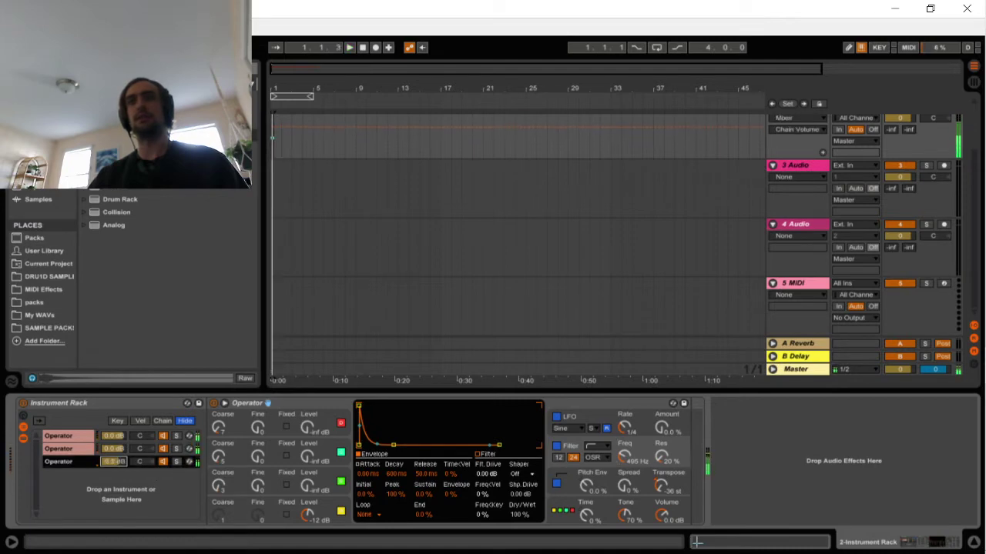
pyautogui.press('space')
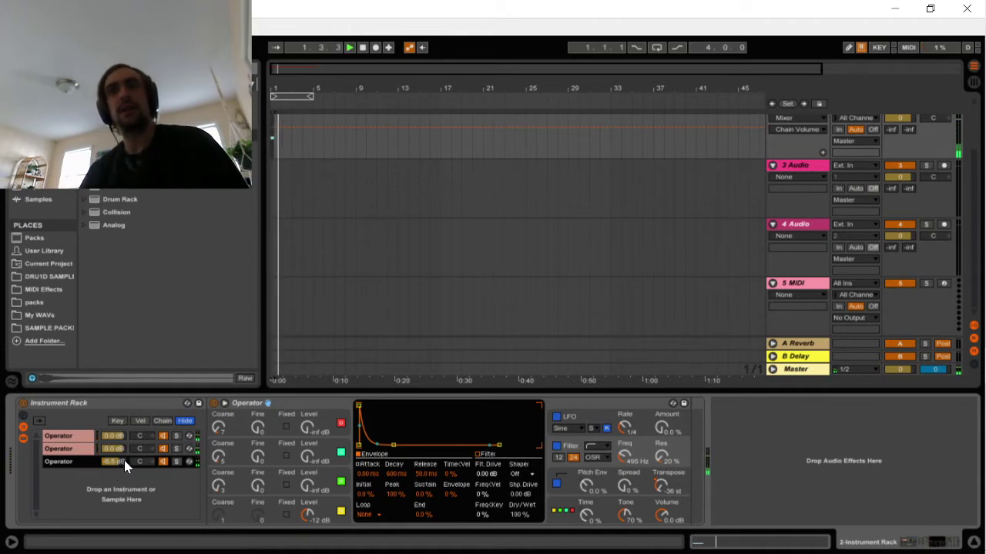
# Try a 1.75 ms filter envelope attack on the soloed third chain, then unsolo it and play all chains
pyautogui.press('space')
pyautogui.press('space')
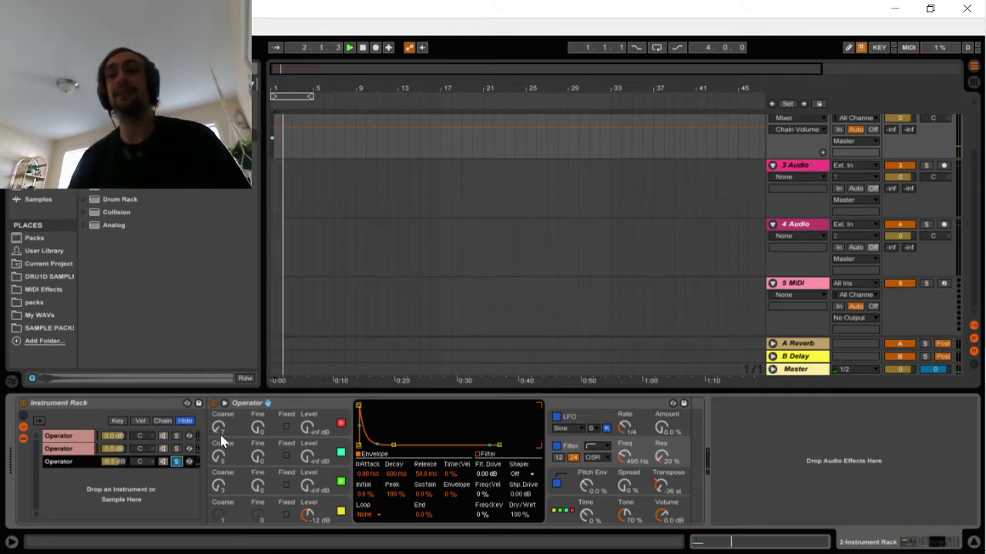
pyautogui.moveTo(368, 473)
pyautogui.mouseDown()
pyautogui.moveTo(368, 462)
pyautogui.moveTo(368, 473)
pyautogui.mouseUp()
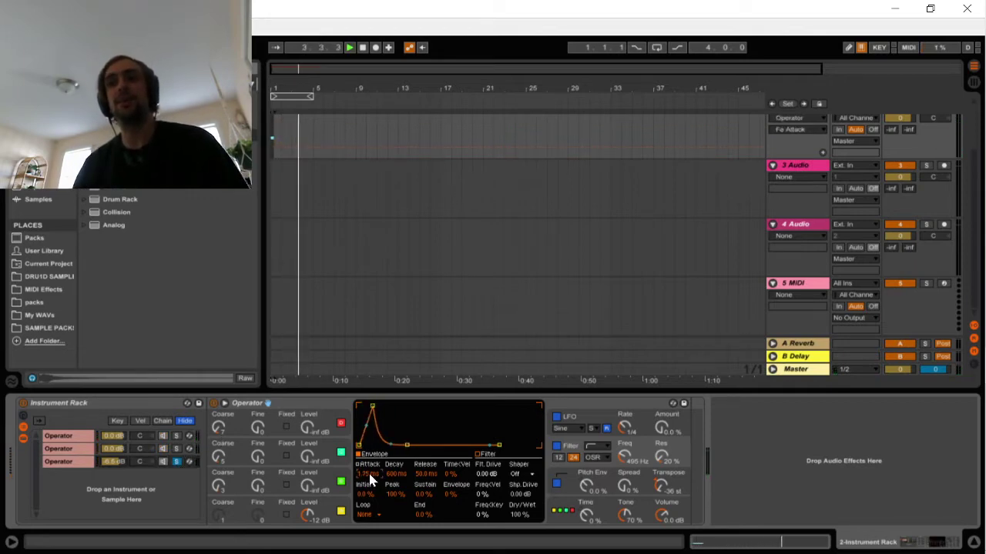
pyautogui.click(176, 462)
pyautogui.press('space')
pyautogui.press('space')
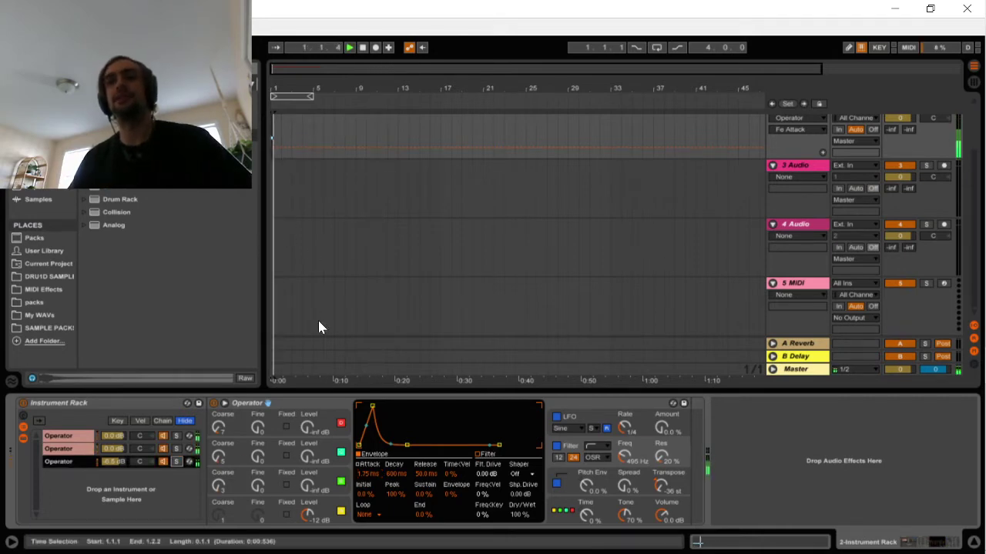
pyautogui.press('space')
pyautogui.press('space')
pyautogui.press('space')
pyautogui.press('space')
pyautogui.press('space')
pyautogui.press('space')
# Set the third Operator's filter envelope attack to about 11.8 ms and replay the snare to judge it
pyautogui.moveTo(368, 475)
pyautogui.mouseDown()
pyautogui.moveTo(368, 453)
pyautogui.moveTo(379, 471)
pyautogui.mouseUp()
pyautogui.press('space')
pyautogui.press('space')
pyautogui.press('space')
pyautogui.press('space')
pyautogui.press('space')
pyautogui.press('space')
pyautogui.press('space')
pyautogui.press('space')
pyautogui.press('space')
pyautogui.press('space')
pyautogui.press('space')
pyautogui.press('space')
pyautogui.press('space')
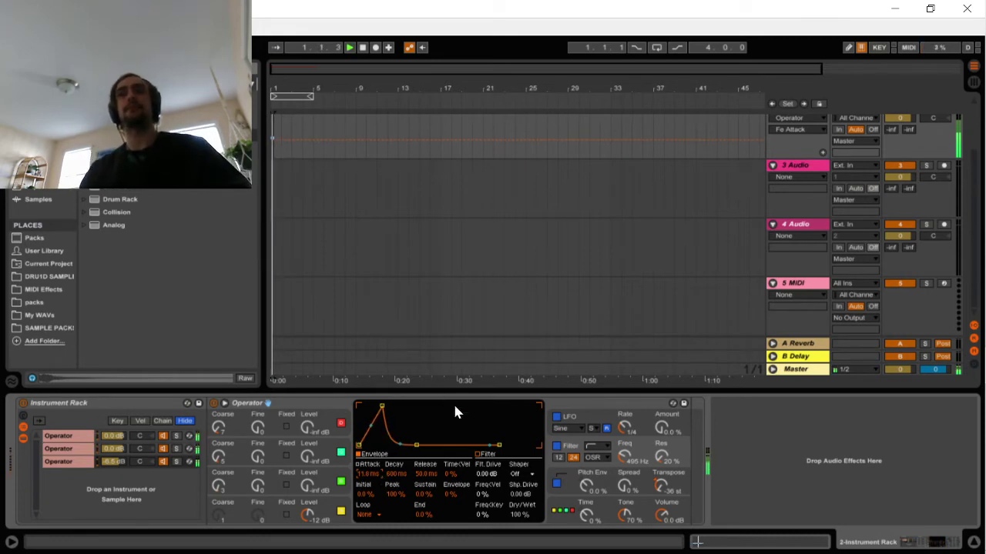
pyautogui.press('space')
pyautogui.press('space')
pyautogui.press('space')
pyautogui.press('space')
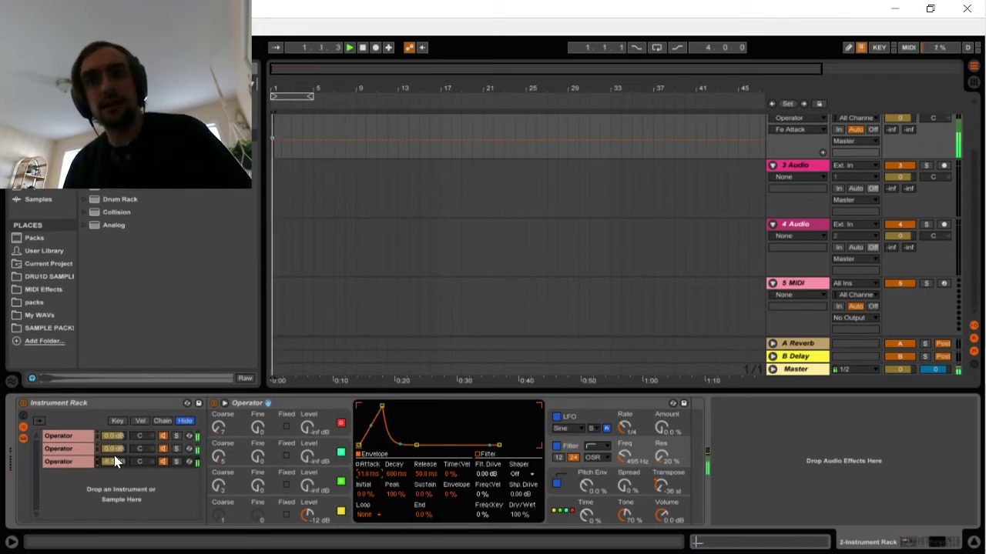
# Rebalance the third Operator chain's volume by ear to about -8.4 dB while replaying the snare
pyautogui.moveTo(114, 460); pyautogui.dragTo(114, 479)
pyautogui.press('space')
pyautogui.press('space')
pyautogui.press('space')
pyautogui.press('space')
pyautogui.press('space')
pyautogui.press('space')
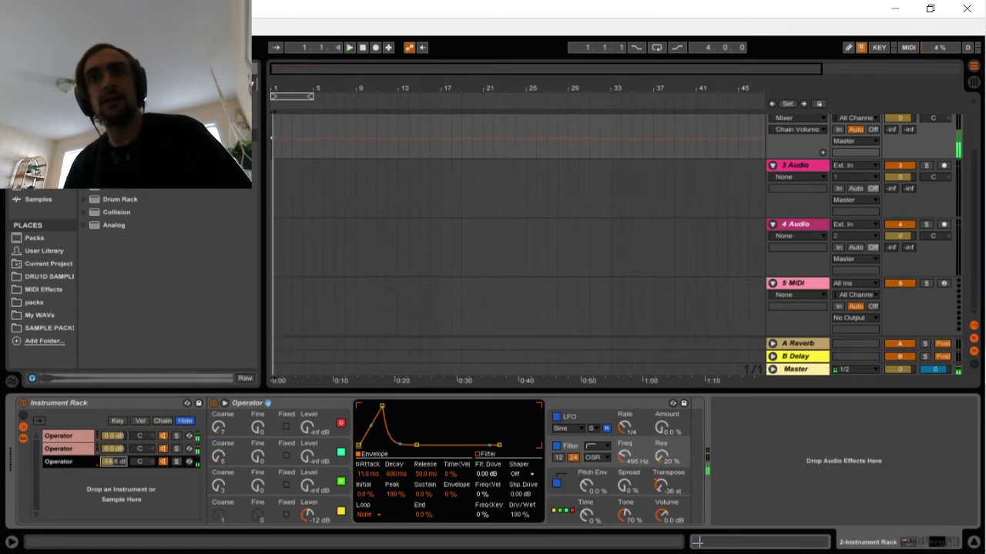
pyautogui.press('space')
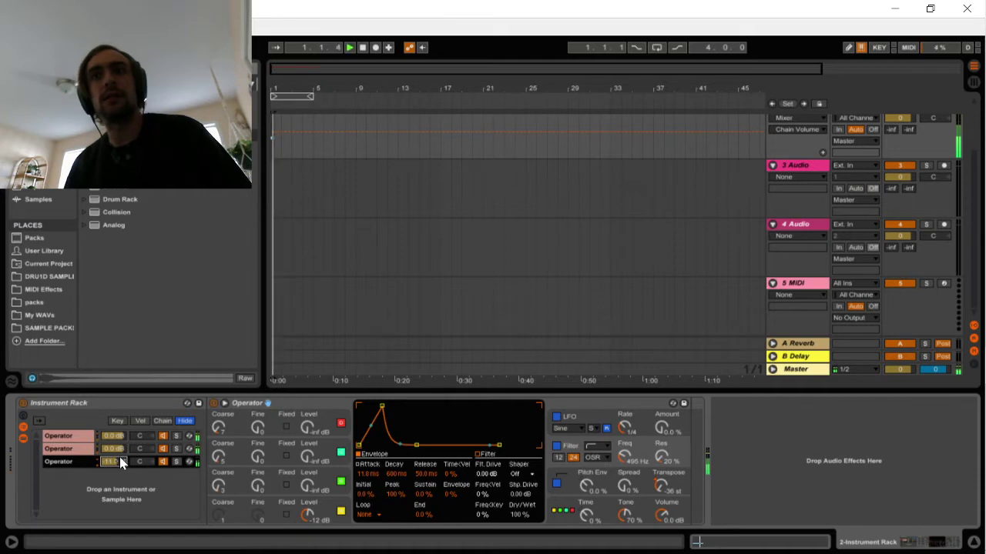
pyautogui.press('space')
pyautogui.press('space')
pyautogui.moveTo(119, 462); pyautogui.dragTo(119, 458)
pyautogui.press('space')
pyautogui.press('space')
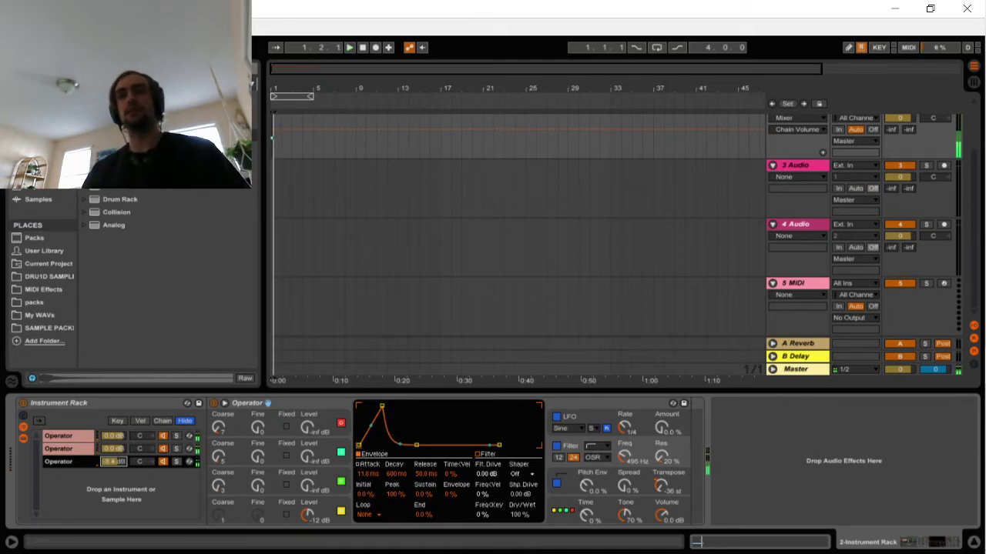
pyautogui.press('space')
# Find Saturator in the browser and add it after the Instrument Rack
pyautogui.click(45, 136)
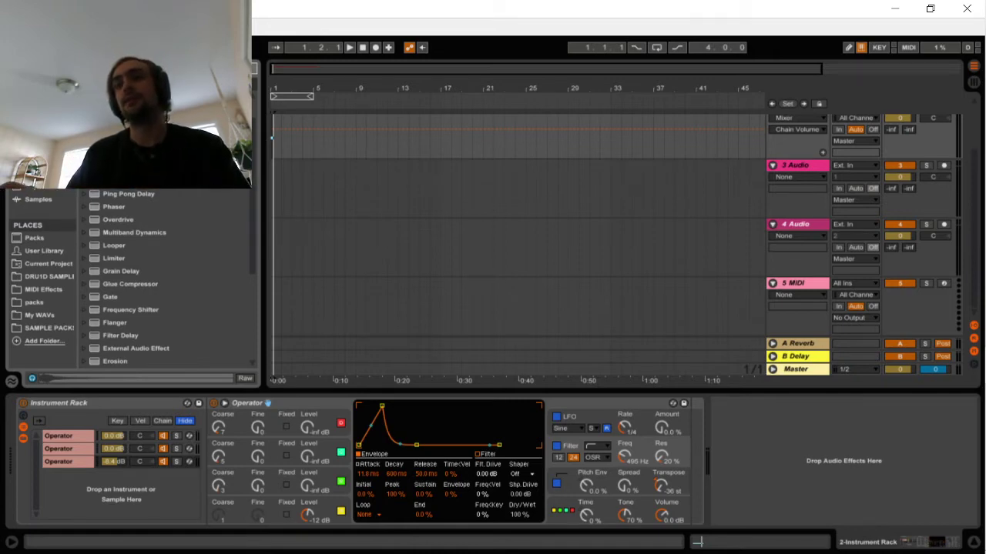
pyautogui.write('e')
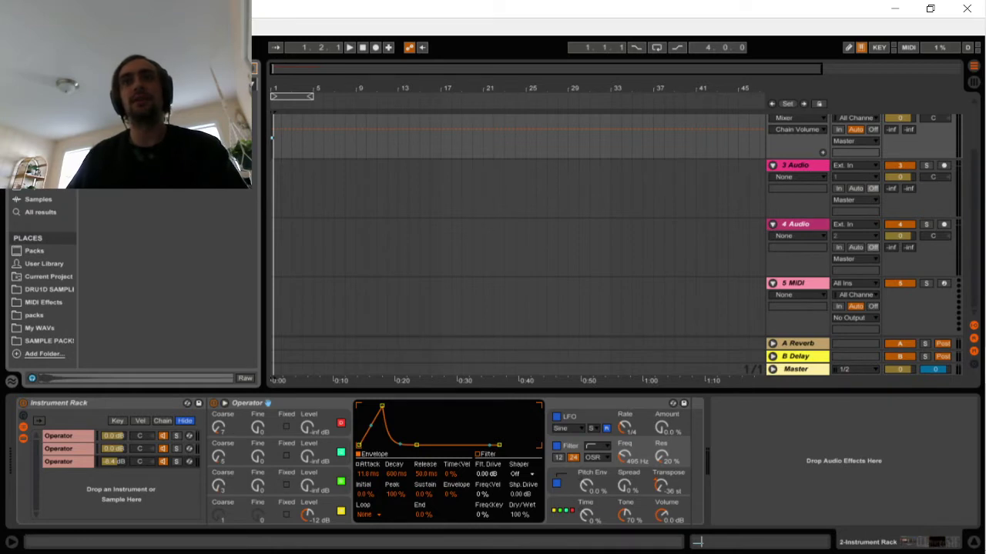
pyautogui.press('Return')
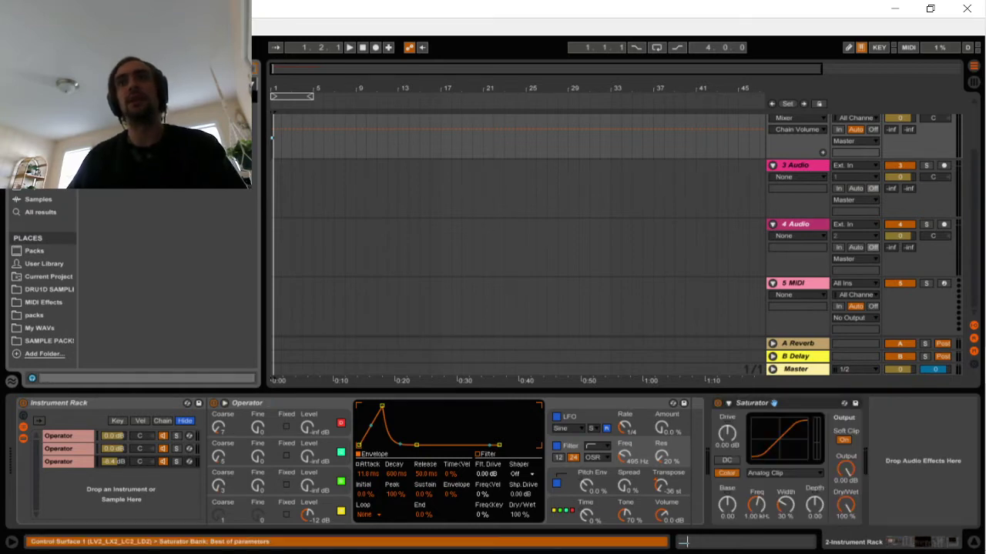
# Raise the Saturator's Drive to 20 dB and play the saturated snare
pyautogui.click(733, 438)
pyautogui.press('space')
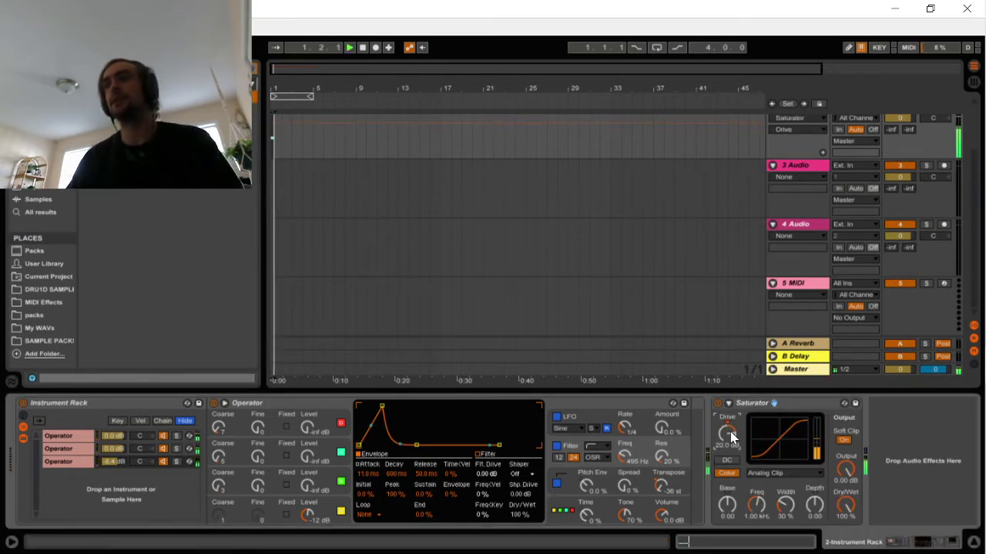
pyautogui.press('space')
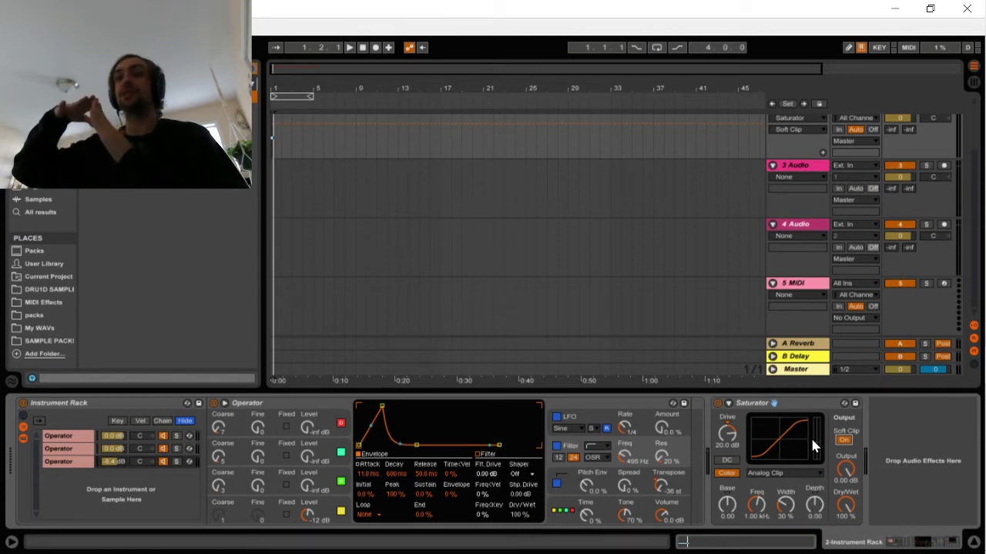
pyautogui.press('space')
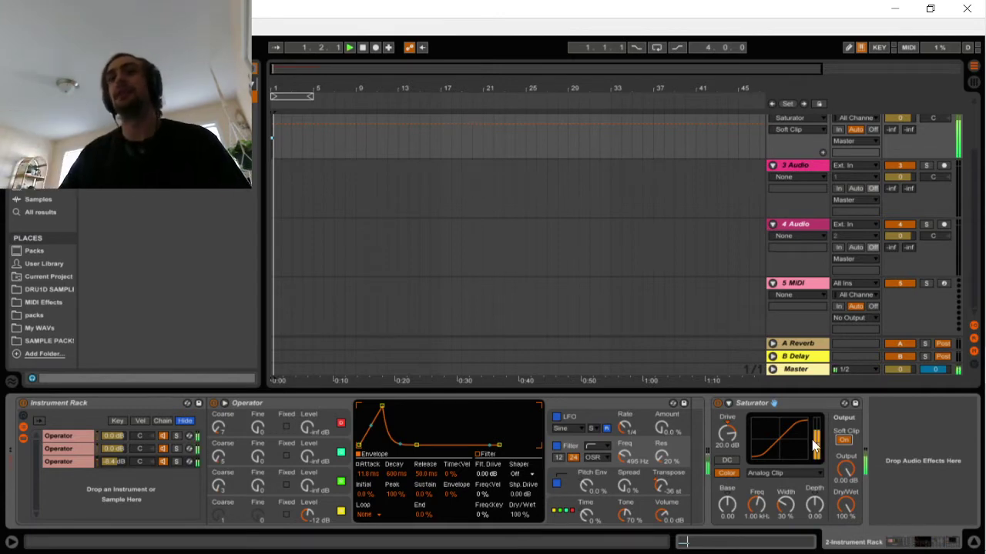
# Check the third chain soloed, lower its volume to -12 dB, and raise the Saturator's Drive to 24 dB
pyautogui.click(178, 460)
pyautogui.click(177, 461)
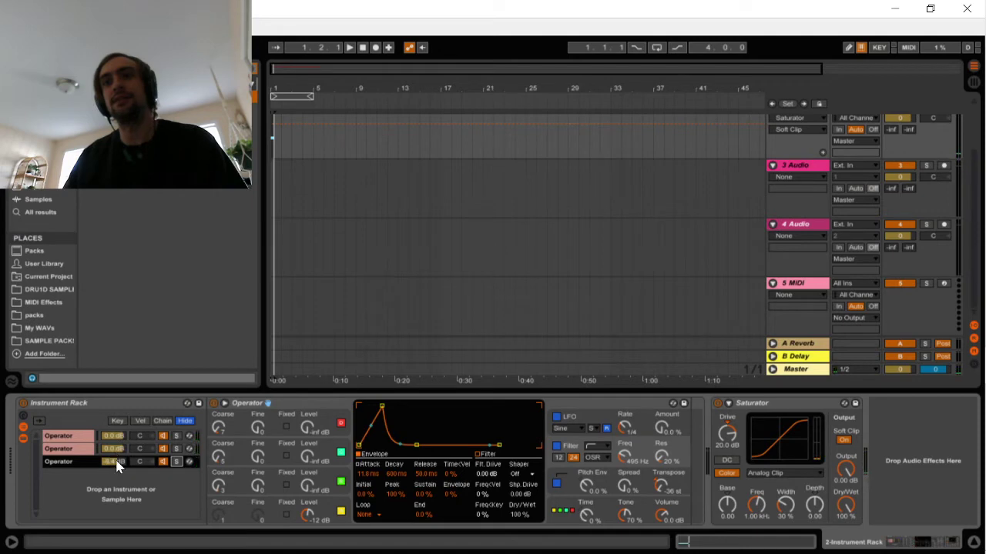
pyautogui.press('space')
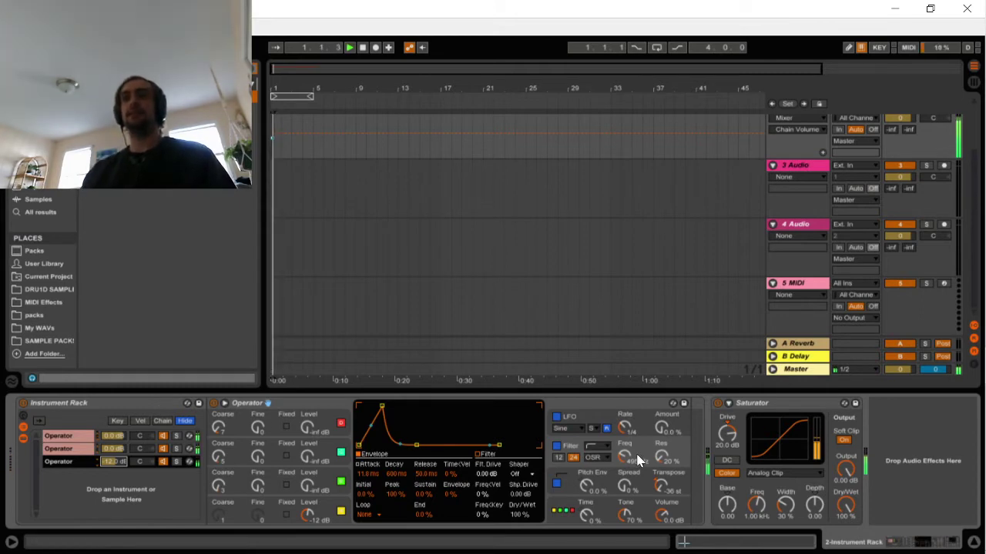
pyautogui.click(727, 432)
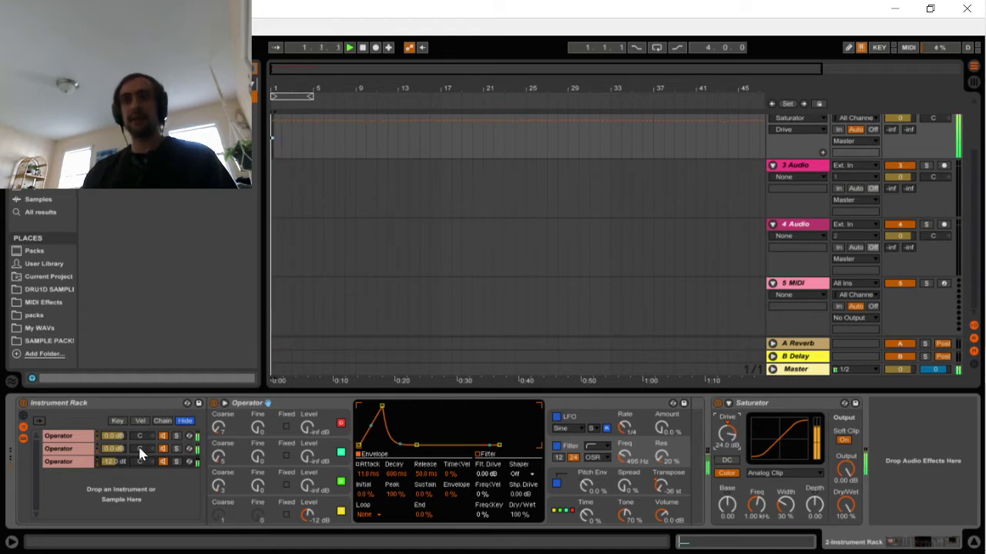
# Compare the snare with the second Operator chain soloed, muted and switched back on
pyautogui.click(168, 447)
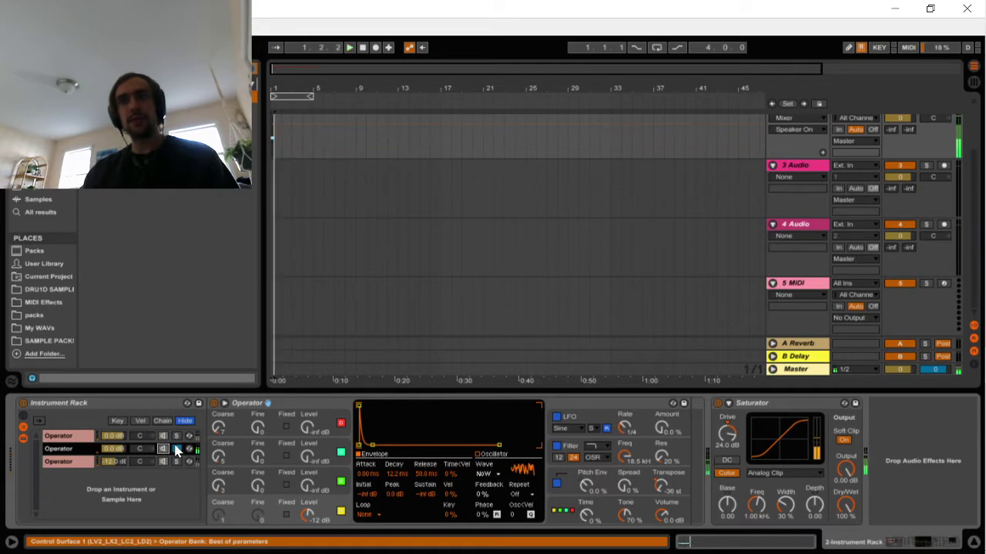
pyautogui.click(176, 448)
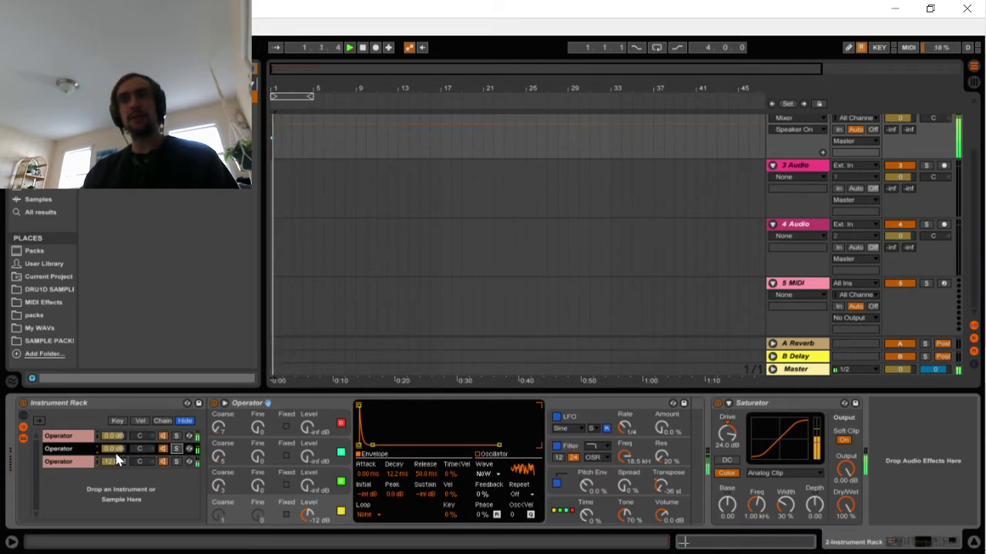
pyautogui.click(164, 449)
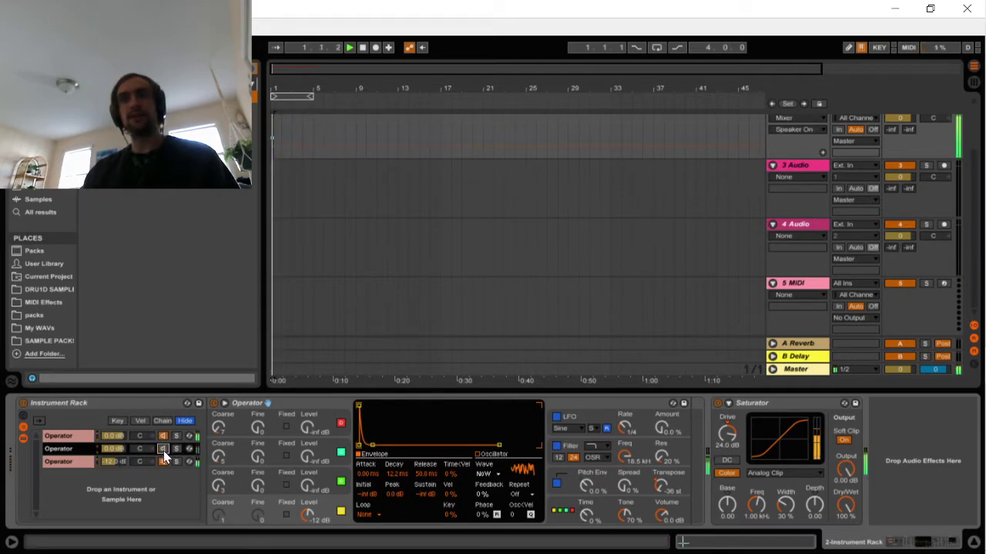
pyautogui.click(164, 449)
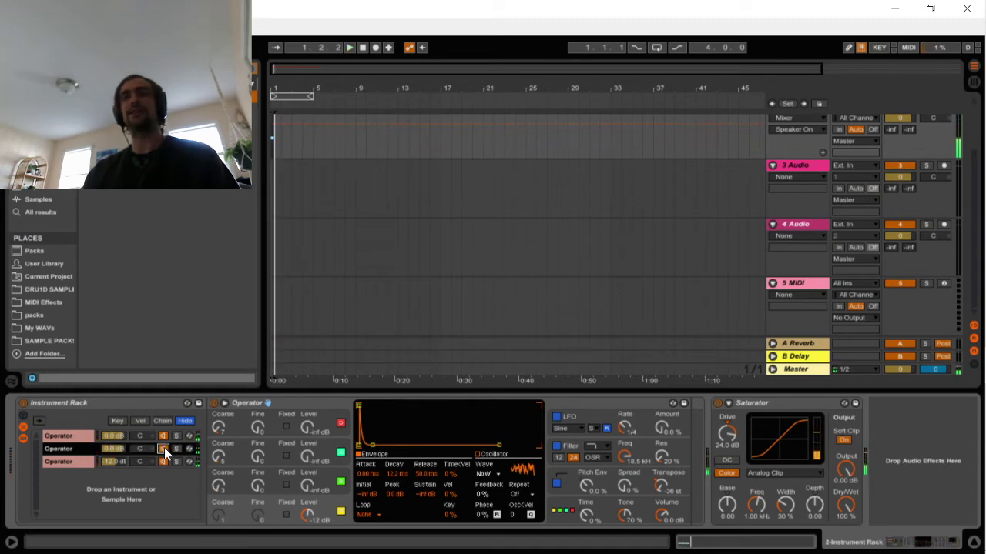
# Turn off the filter in the first chain's Operator and play the snare
pyautogui.click(89, 437)
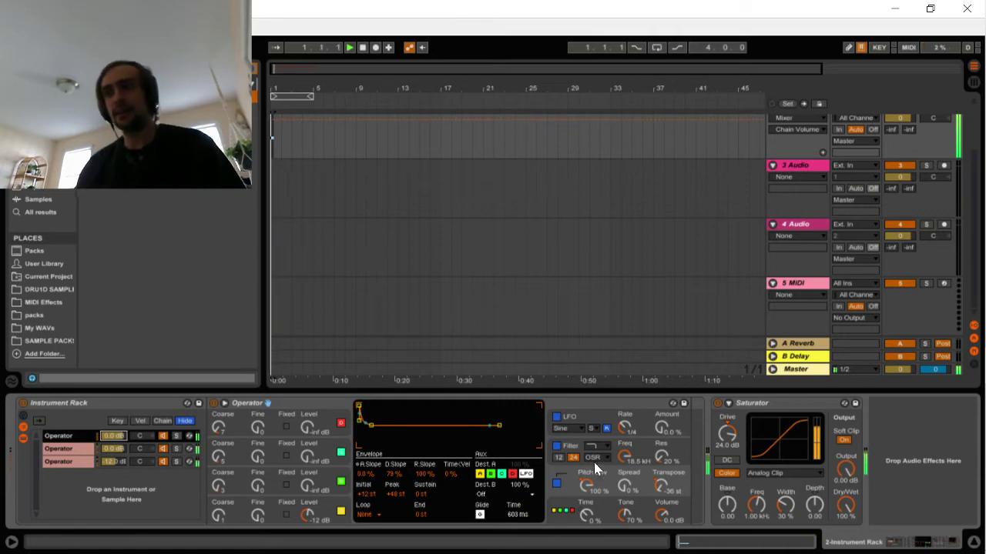
pyautogui.click(556, 447)
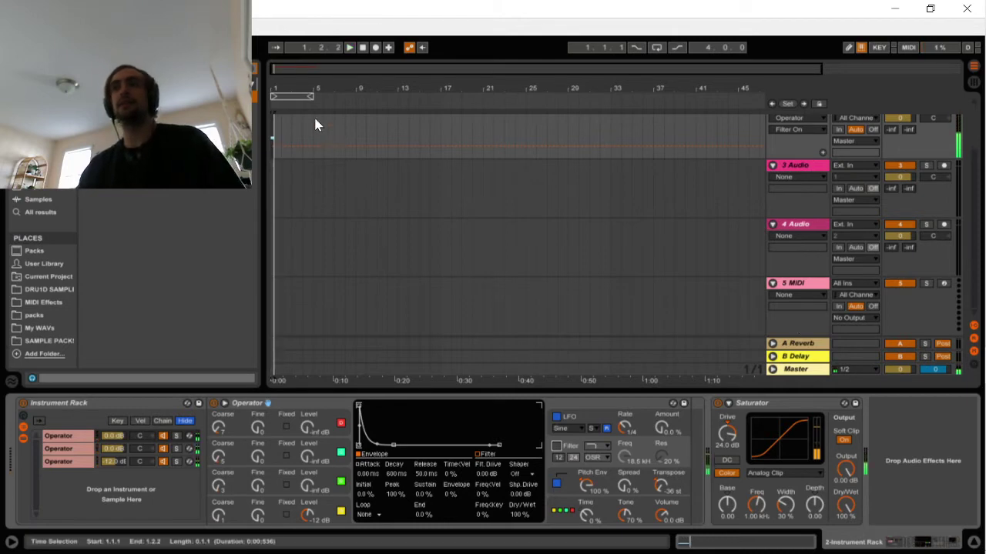
pyautogui.click(255, 69)
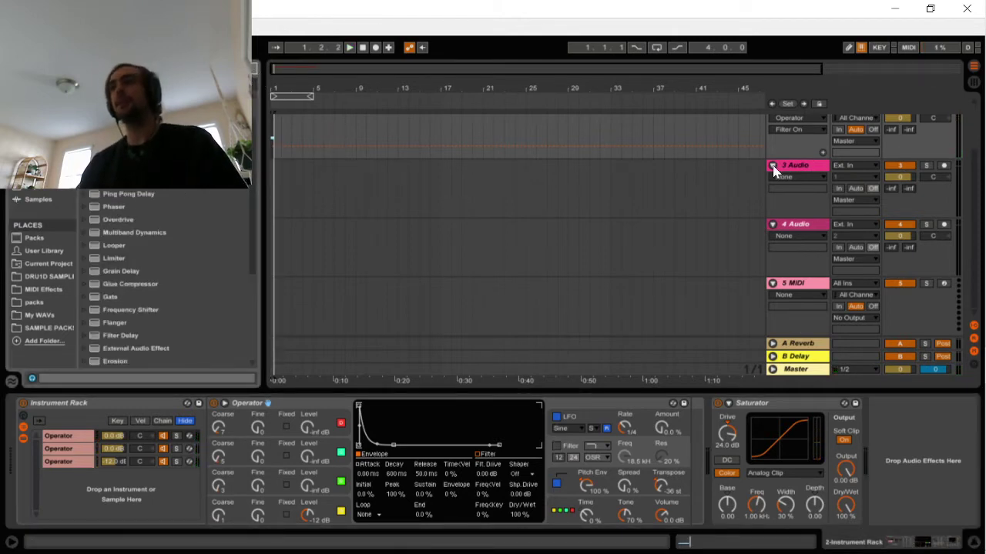
pyautogui.press('space')
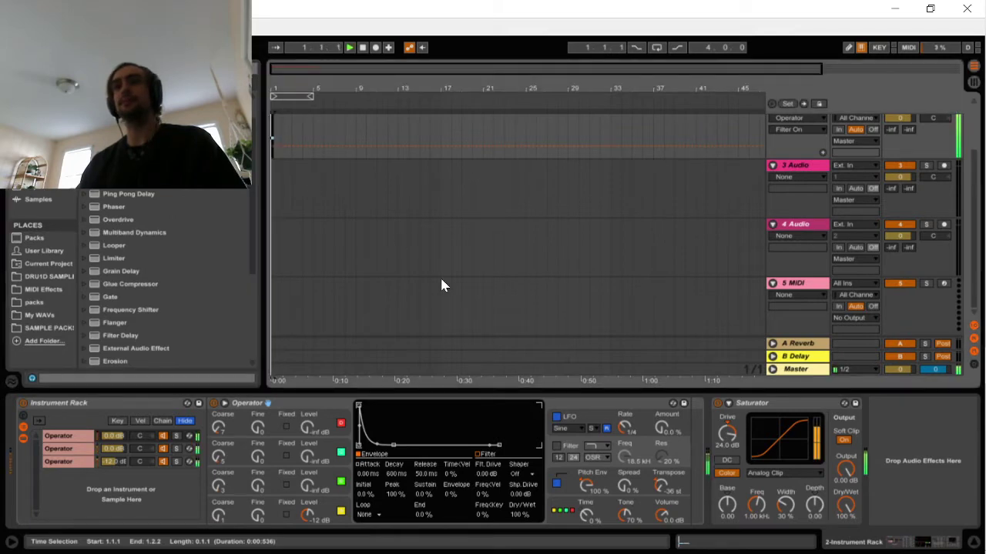
pyautogui.press('space')
pyautogui.click(277, 320)
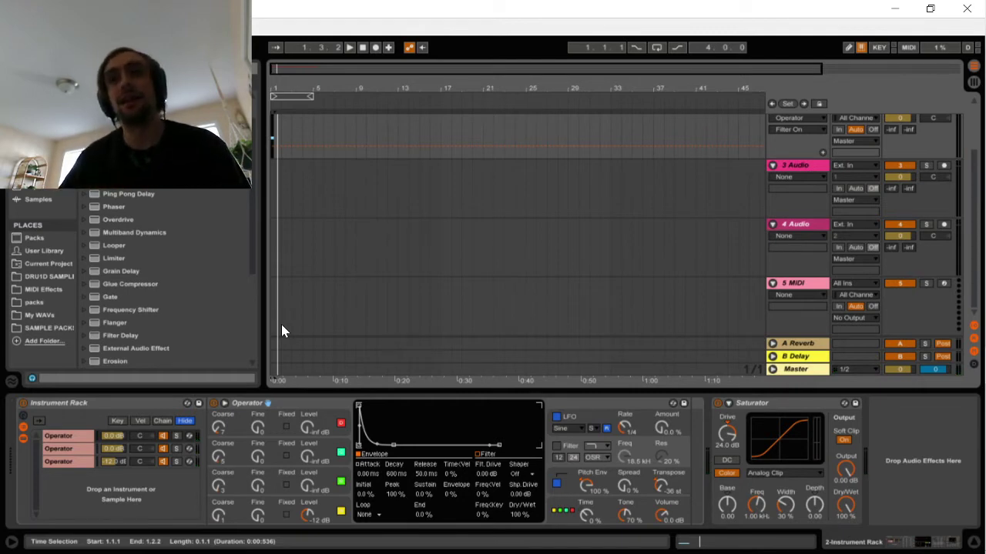
# Find EQ Eight in the browser and insert it between the Instrument Rack and the Saturator
pyautogui.scroll(-2, 184, 200)
pyautogui.scroll(3, 184, 199)
pyautogui.scroll(-5, 185, 199)
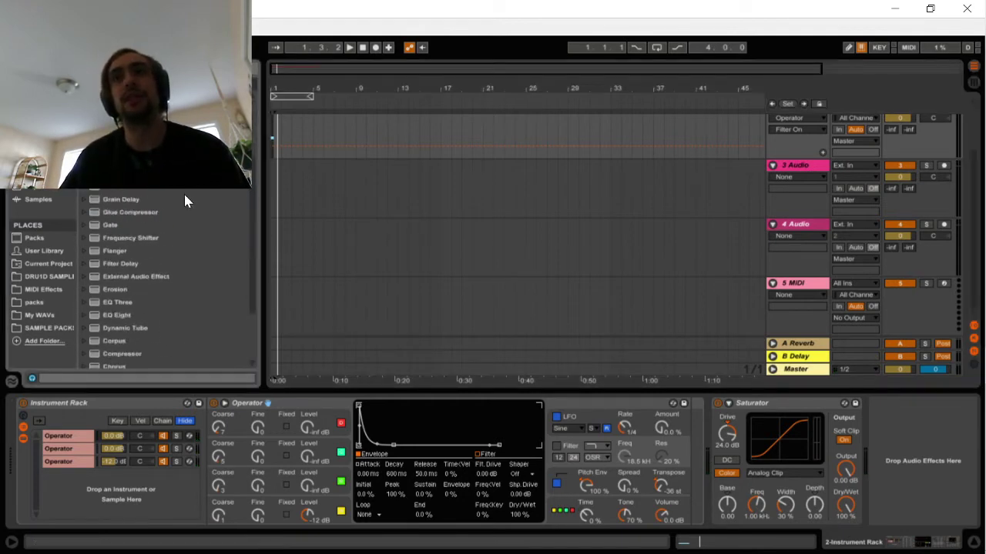
pyautogui.moveTo(126, 237); pyautogui.dragTo(717, 468)
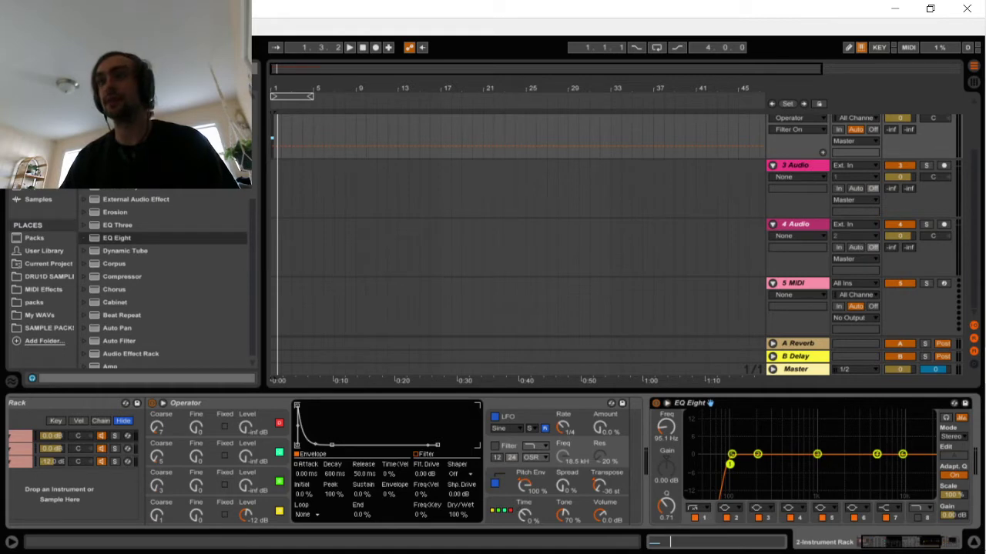
# Try an EQ Eight band 3 cut of about -5.6 dB at 1.70 kHz during playback, and switch the band off
pyautogui.moveTo(817, 455); pyautogui.dragTo(837, 472)
pyautogui.press('space')
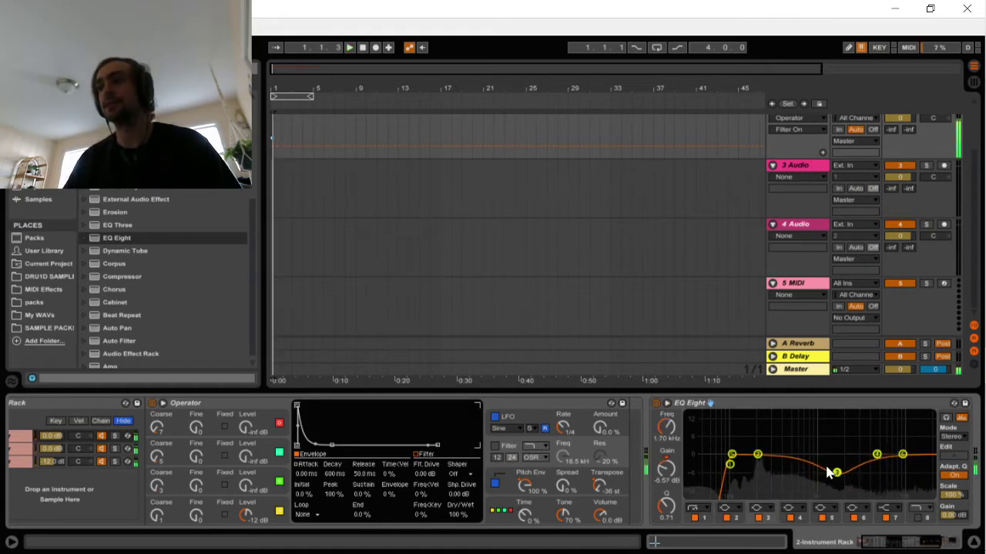
pyautogui.click(760, 519)
# Raise EQ Eight's band 1 low cut to about 177 Hz and compare the snare with the EQ bypassed and on
pyautogui.click(730, 466)
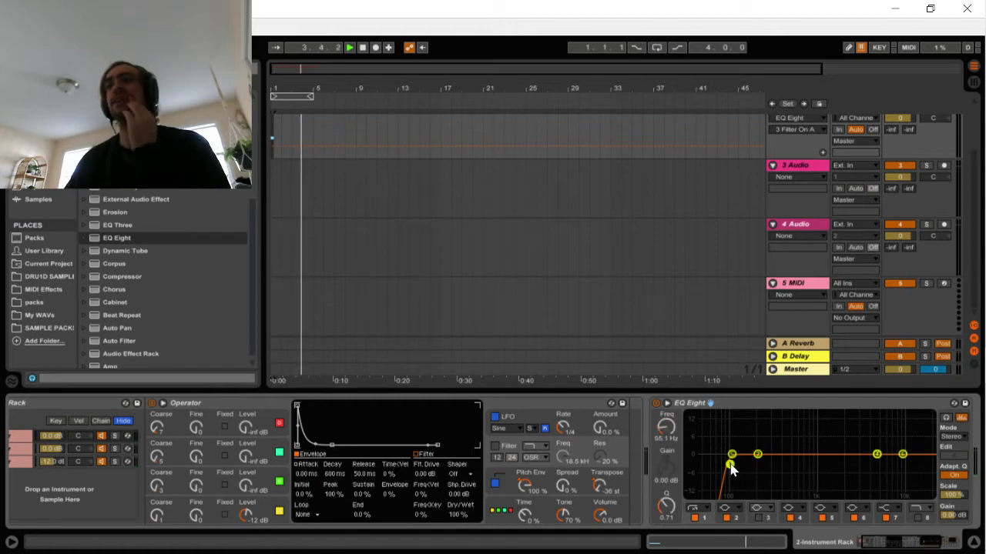
pyautogui.click(667, 439)
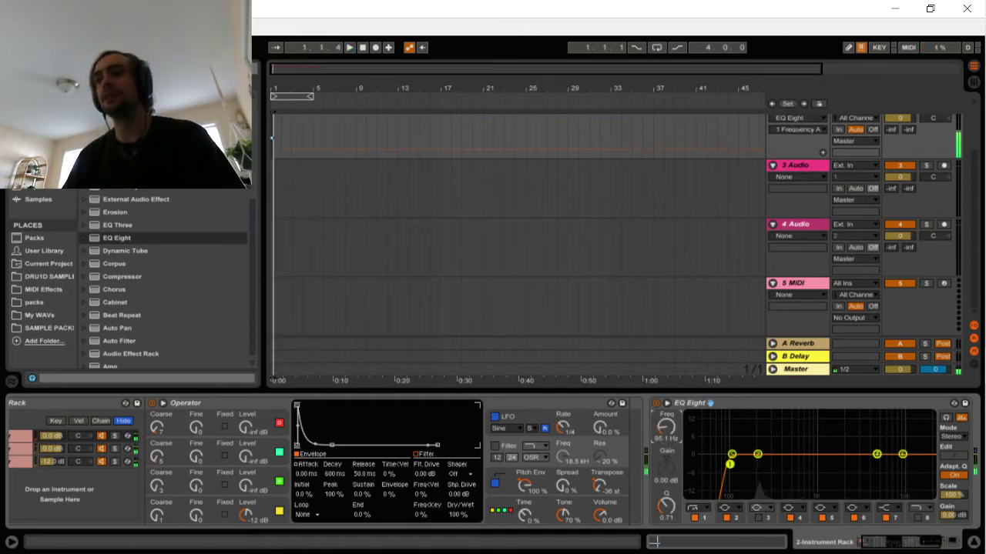
pyautogui.moveTo(666, 440); pyautogui.dragTo(666, 423)
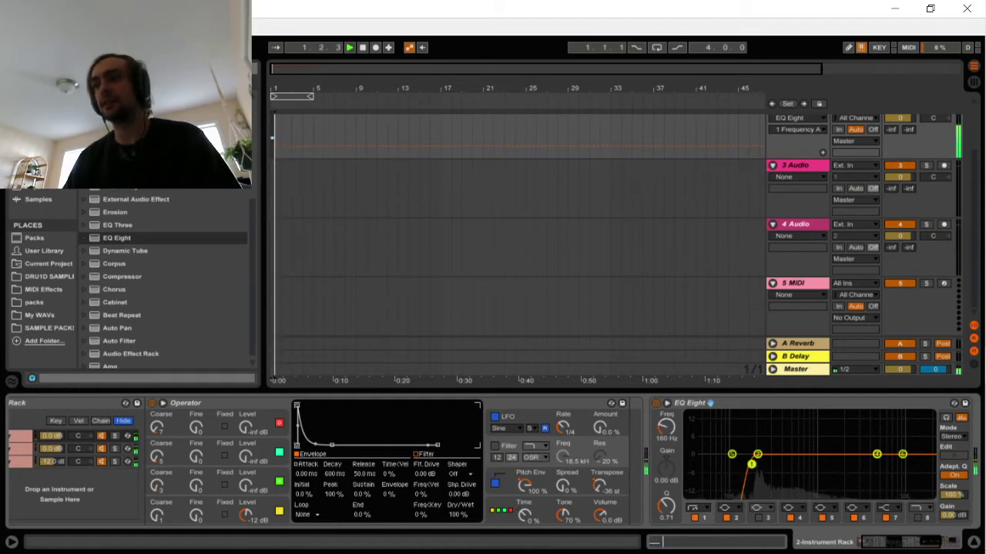
pyautogui.moveTo(751, 464); pyautogui.dragTo(753, 466)
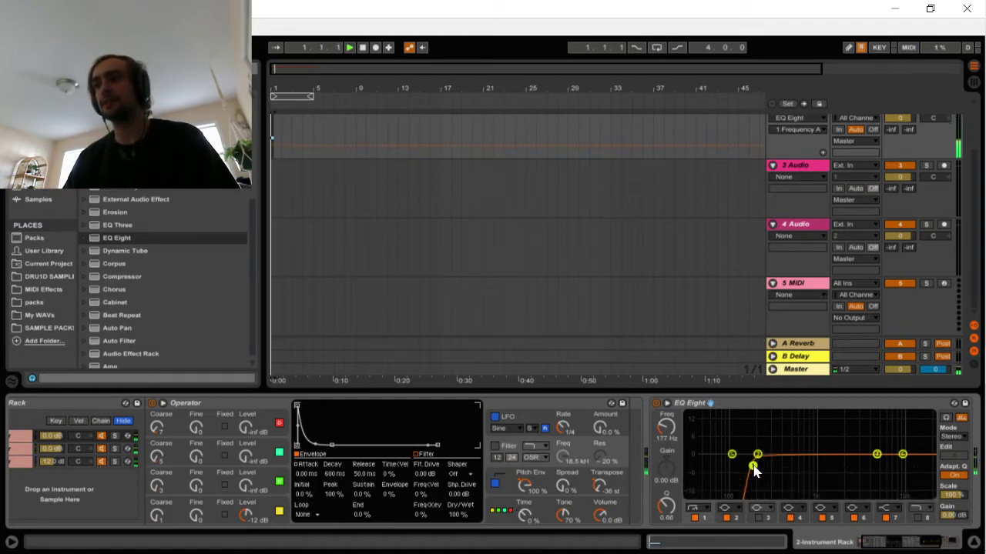
pyautogui.click(656, 402)
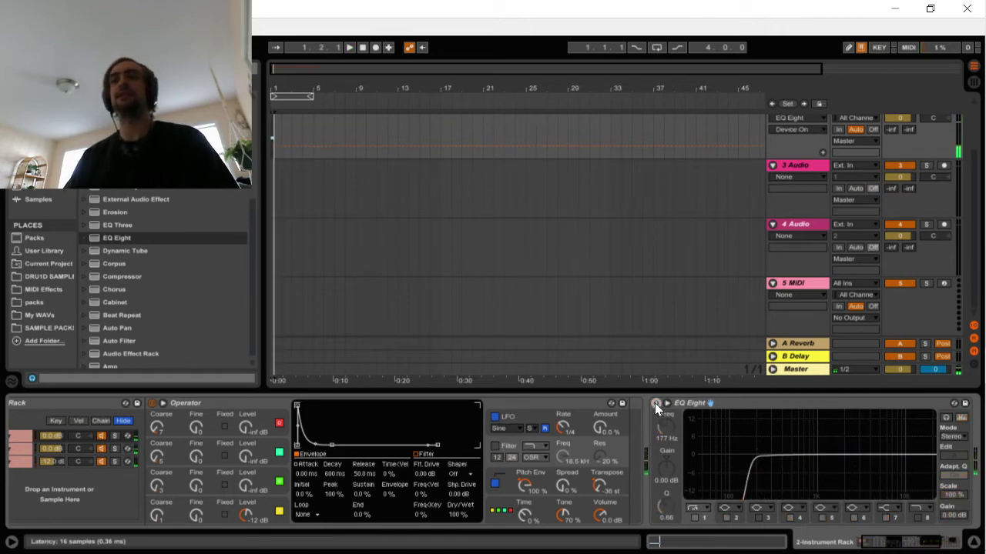
pyautogui.click(656, 402)
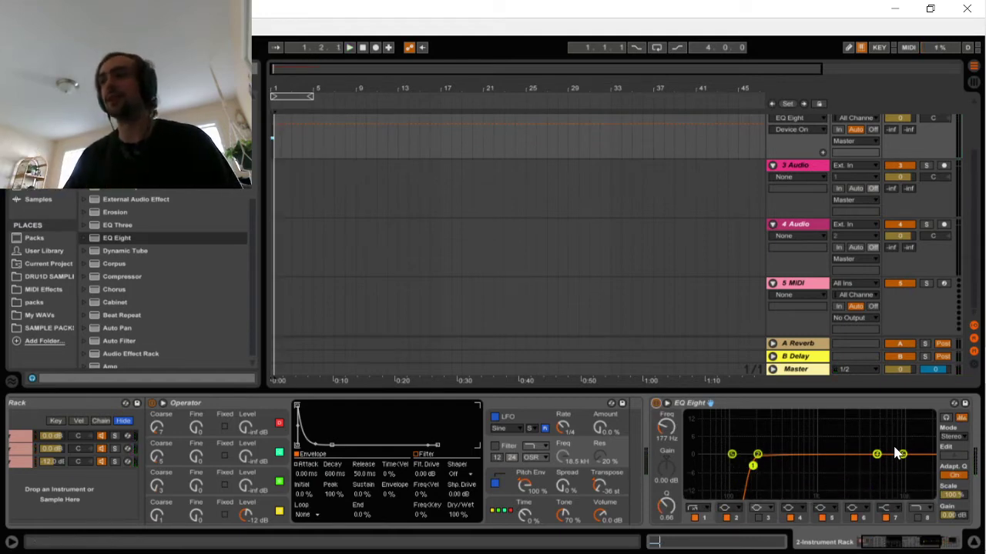
# Boost EQ Eight's band 2 by about 1.6 dB at 932 Hz and compare the snare with the EQ bypassed and on
pyautogui.moveTo(757, 460); pyautogui.dragTo(808, 452)
pyautogui.press('space')
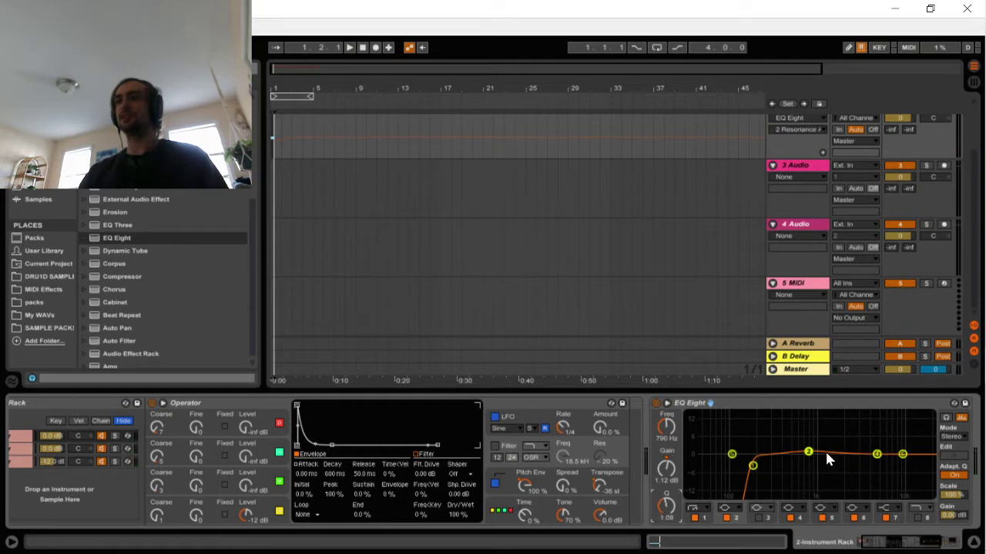
pyautogui.moveTo(808, 452)
pyautogui.mouseDown()
pyautogui.moveTo(822, 438)
pyautogui.moveTo(757, 467)
pyautogui.moveTo(824, 449)
pyautogui.moveTo(814, 450)
pyautogui.mouseUp()
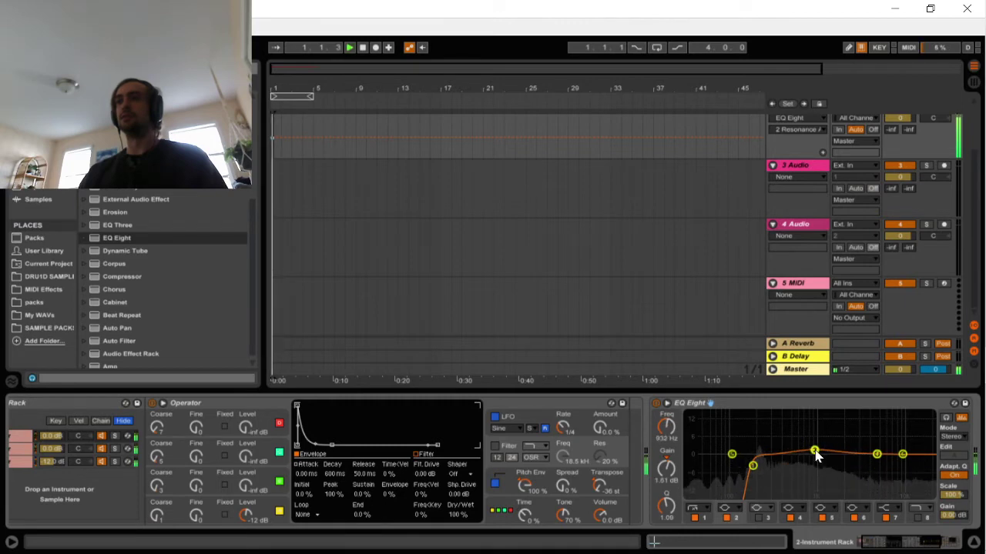
pyautogui.click(655, 405)
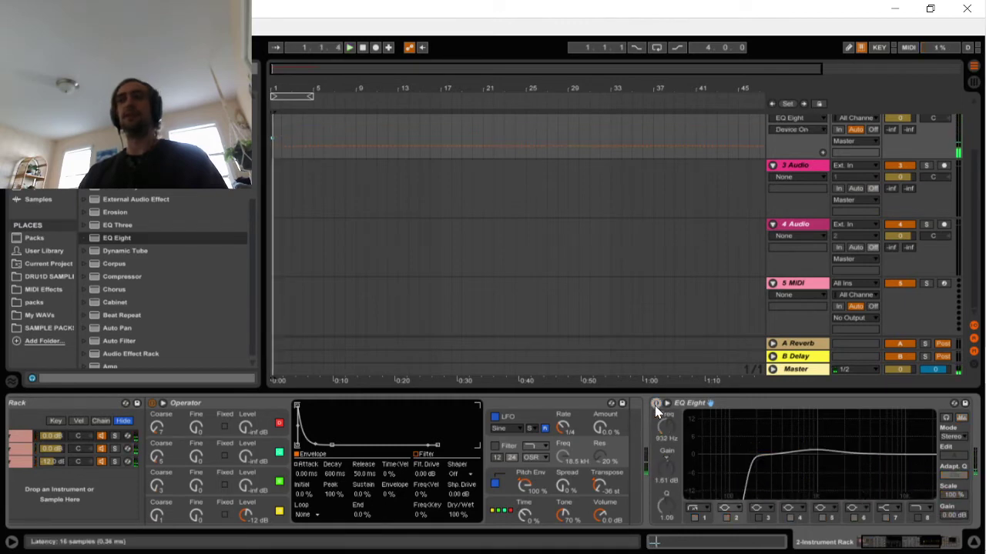
pyautogui.click(655, 406)
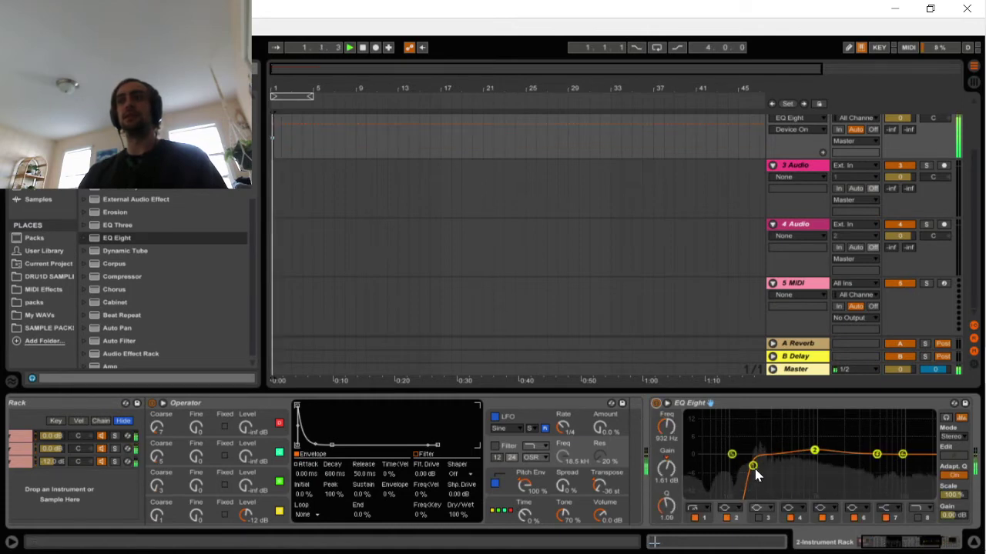
pyautogui.press('space')
pyautogui.press('space')
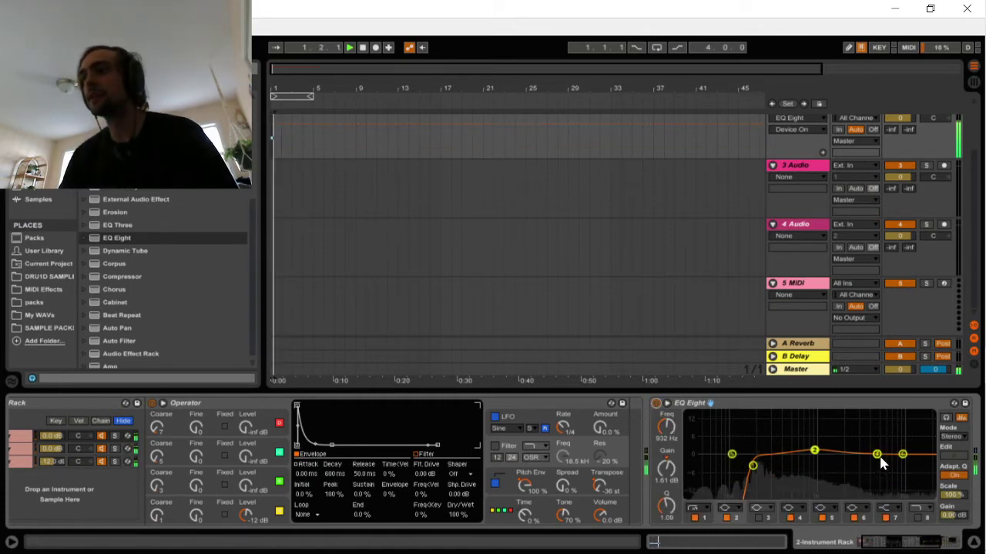
pyautogui.press('space')
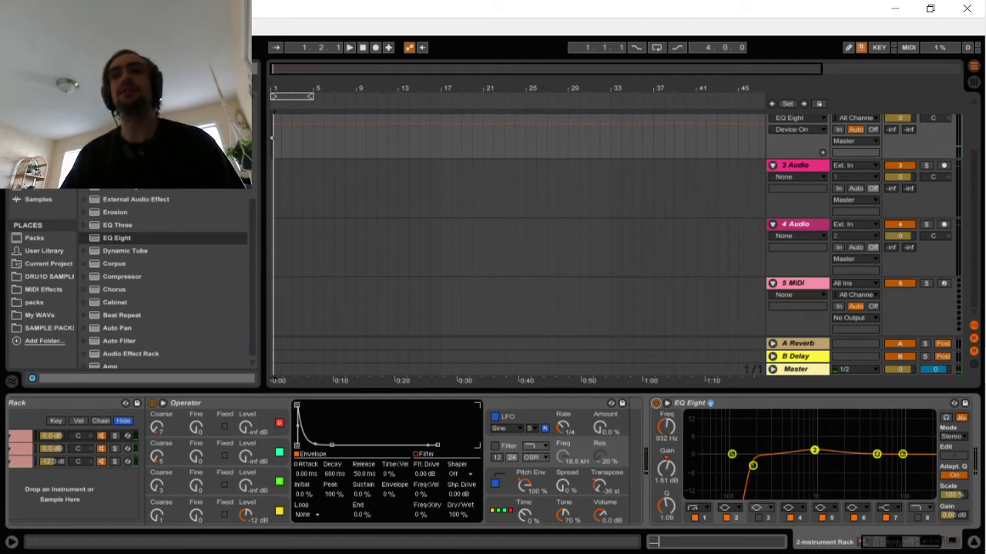
# Lower EQ Eight's band 7 high shelf to about -2.4 dB at 6.71 kHz while replaying the snare
pyautogui.moveTo(906, 539); pyautogui.dragTo(944, 536)
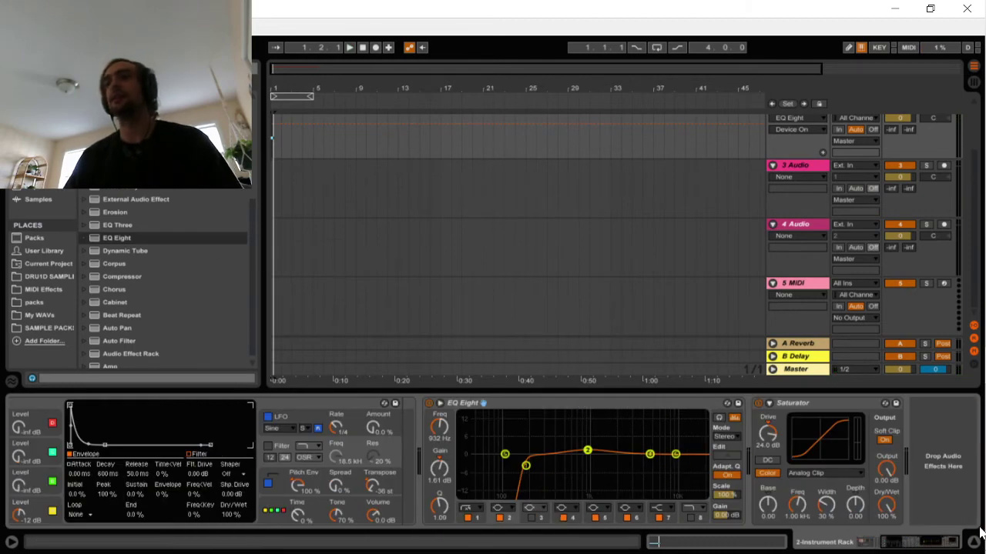
pyautogui.moveTo(651, 455)
pyautogui.mouseDown()
pyautogui.moveTo(660, 420)
pyautogui.moveTo(615, 425)
pyautogui.moveTo(617, 447)
pyautogui.moveTo(635, 467)
pyautogui.moveTo(652, 455)
pyautogui.moveTo(651, 468)
pyautogui.mouseUp()
pyautogui.press('space')
pyautogui.press('space')
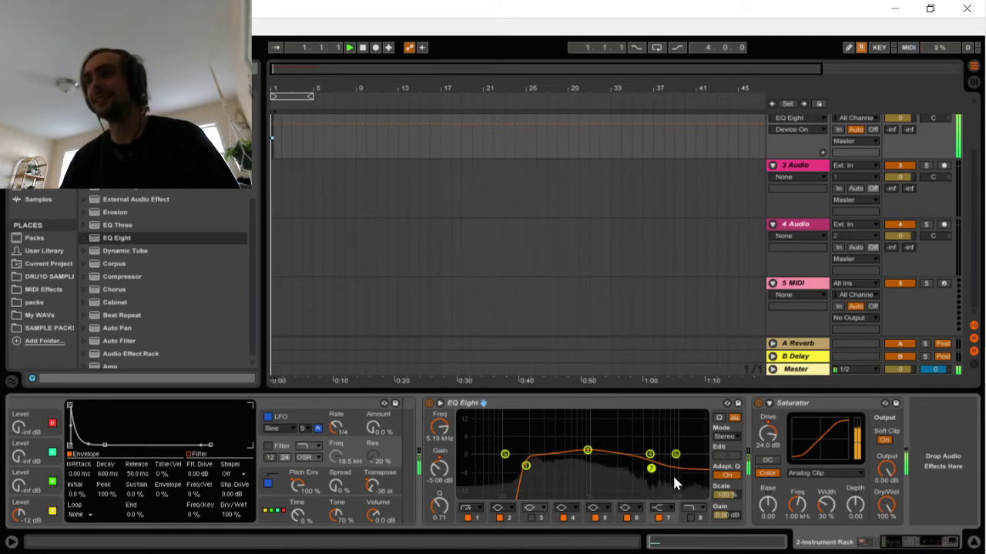
pyautogui.moveTo(651, 471)
pyautogui.mouseDown()
pyautogui.moveTo(646, 459)
pyautogui.moveTo(660, 464)
pyautogui.mouseUp()
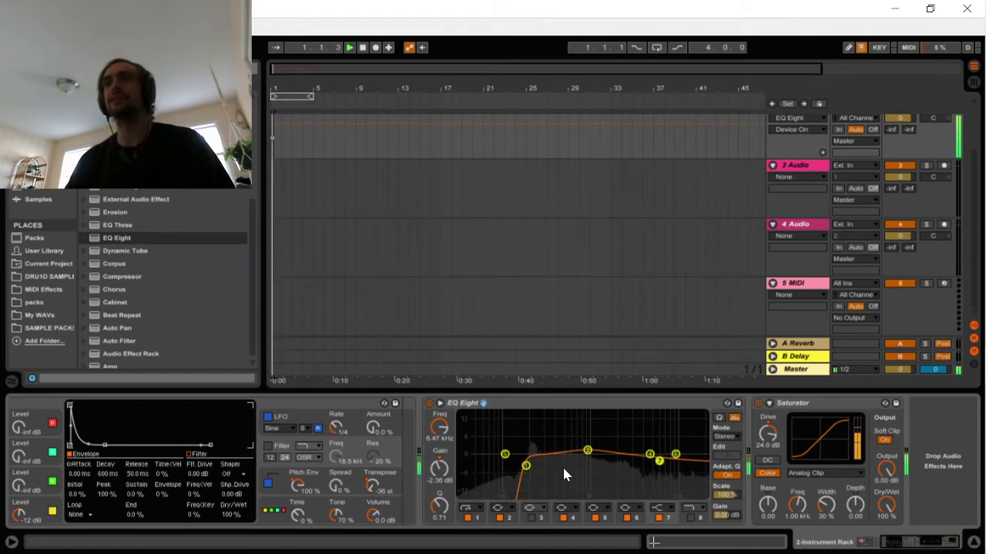
pyautogui.moveTo(659, 460); pyautogui.dragTo(659, 454)
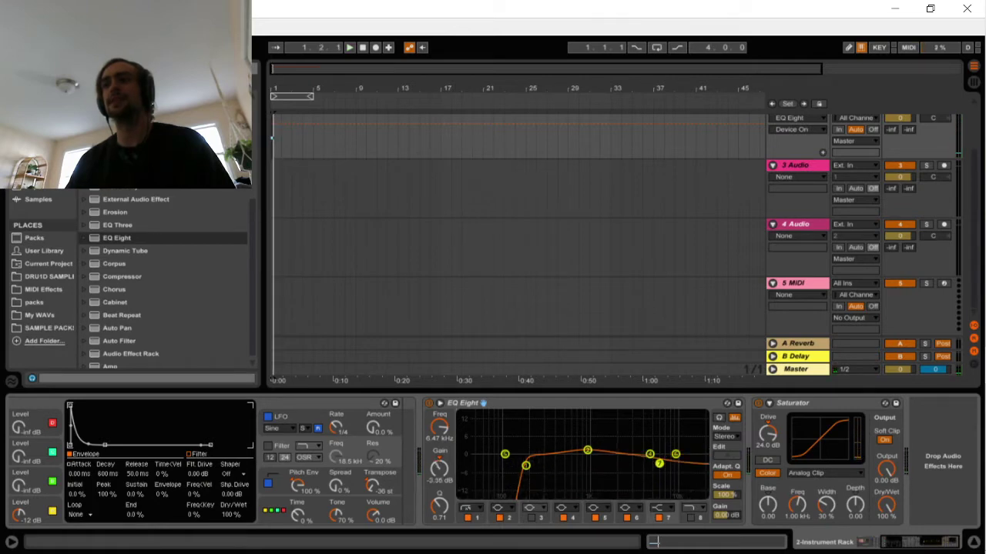
pyautogui.press('space')
pyautogui.press('space')
pyautogui.press('space')
pyautogui.moveTo(663, 461); pyautogui.dragTo(661, 461)
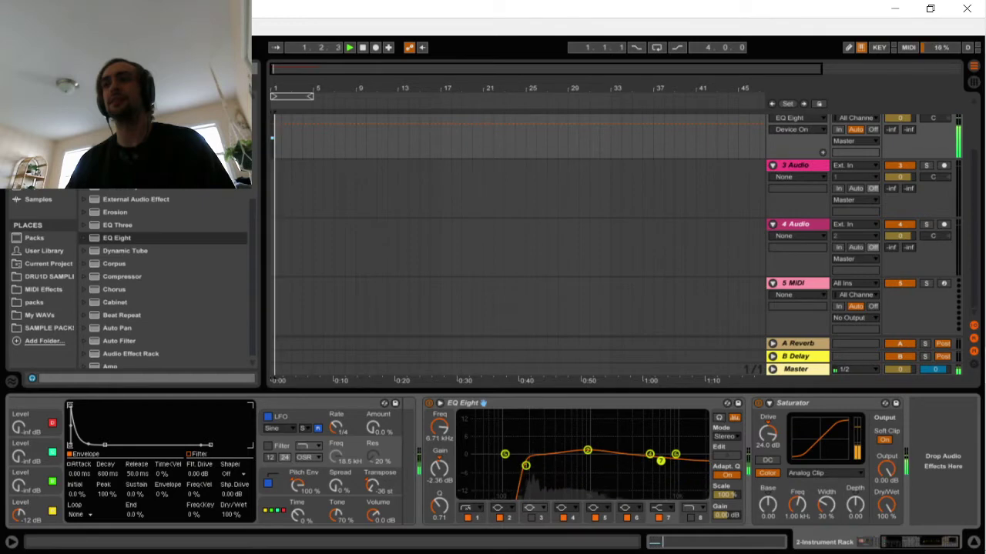
pyautogui.press('space')
pyautogui.press('space')
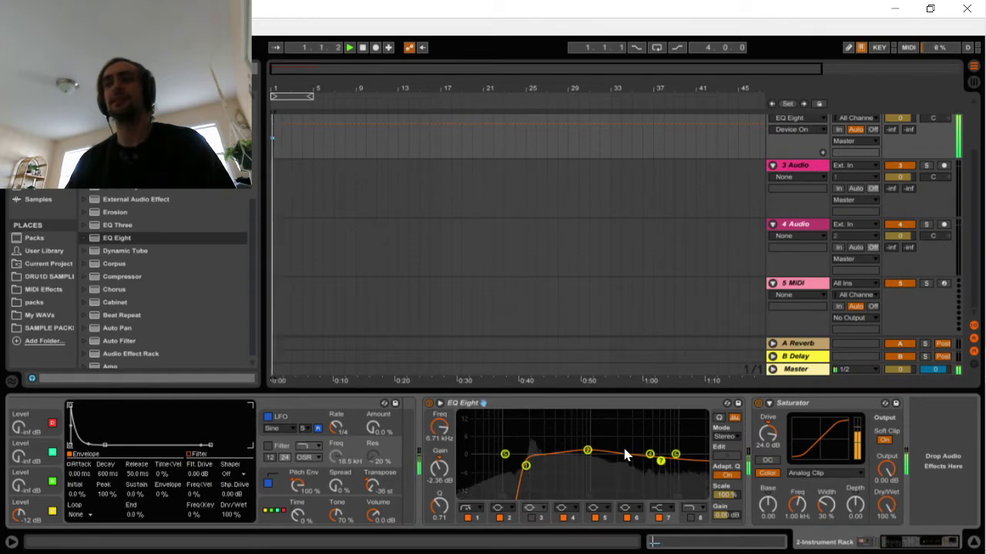
# Readjust the band 1 low cut on the EQ Eight after the rack to about 160 Hz
pyautogui.click(526, 466)
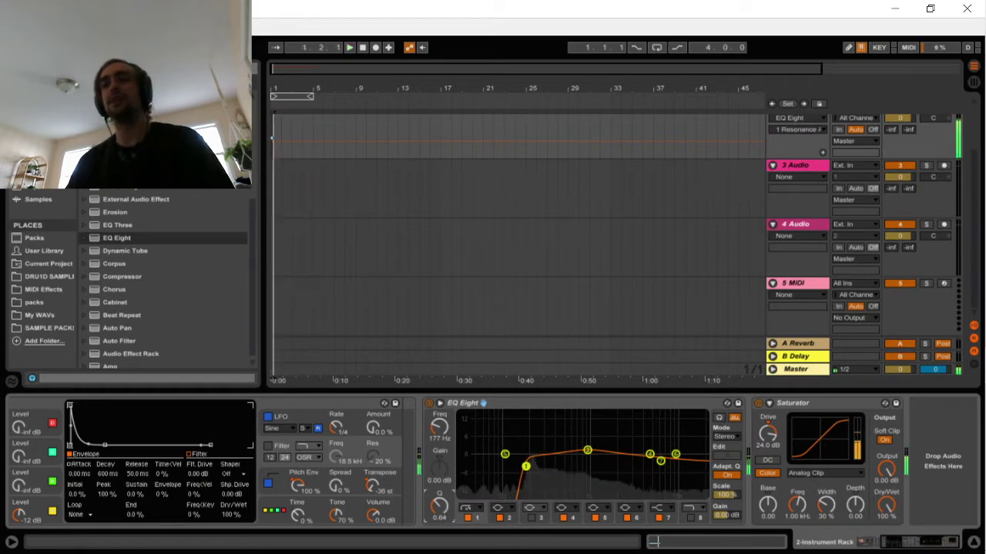
pyautogui.moveTo(441, 426); pyautogui.dragTo(441, 433)
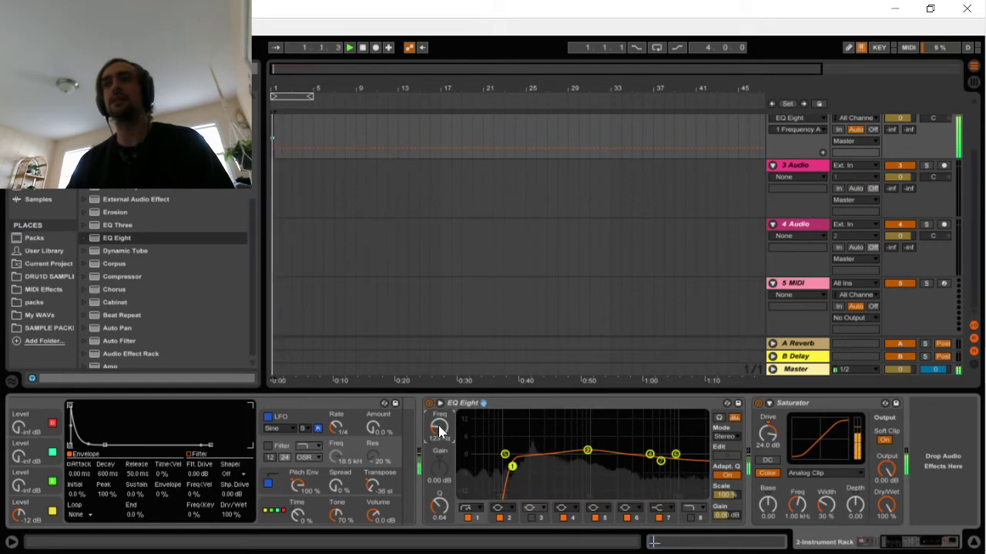
pyautogui.moveTo(438, 425); pyautogui.dragTo(441, 420)
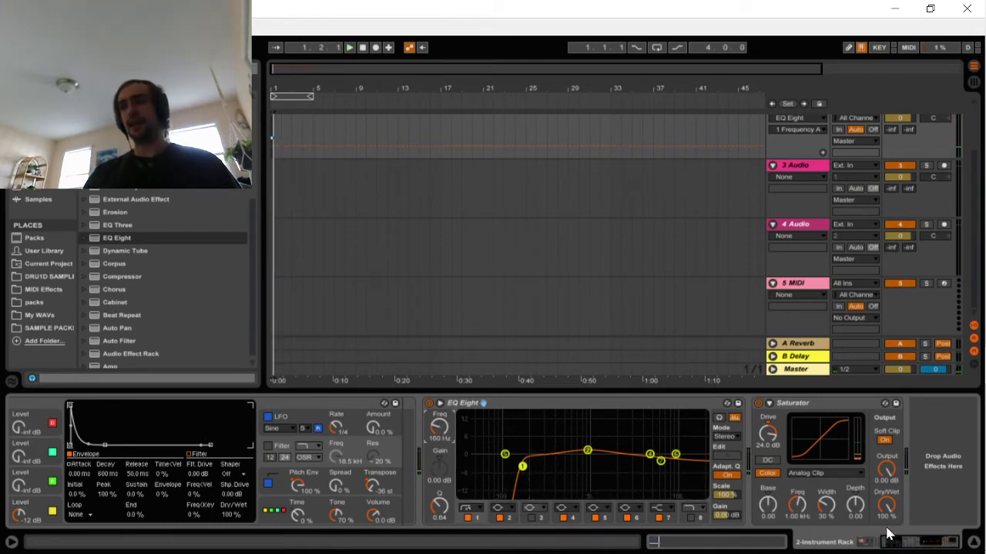
# Add a second EQ Eight after the Operator inside the rack's third chain
pyautogui.moveTo(913, 544); pyautogui.dragTo(843, 543)
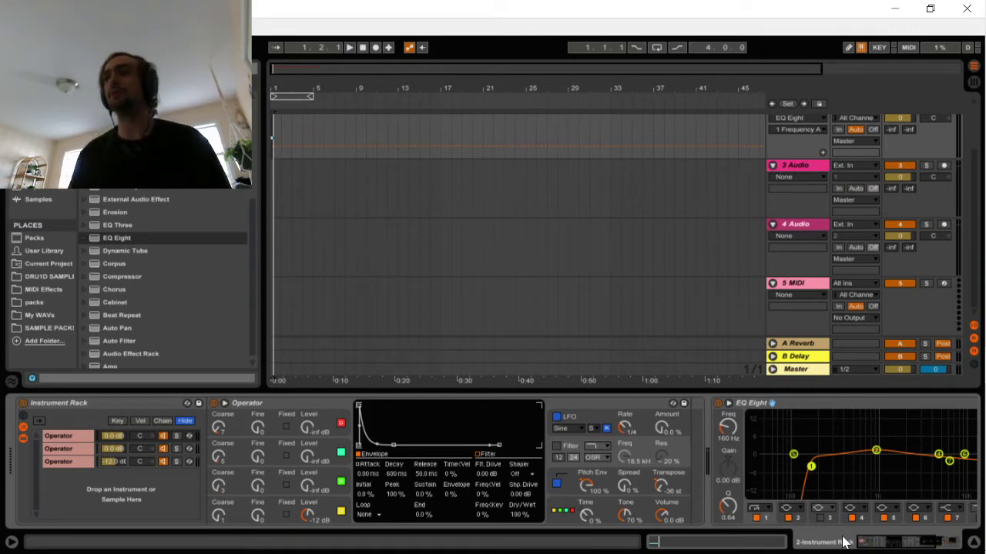
pyautogui.click(68, 463)
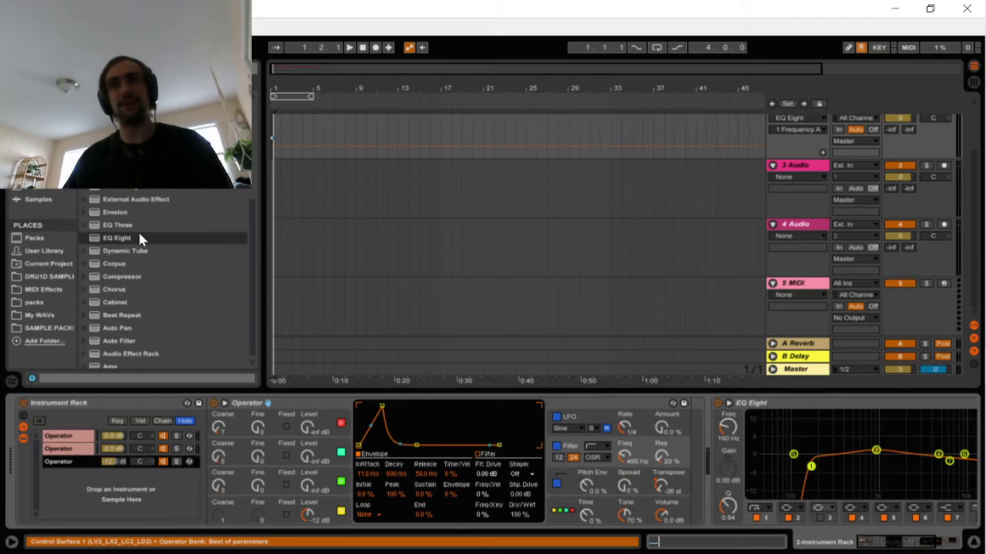
pyautogui.click(118, 238)
pyautogui.moveTo(710, 390); pyautogui.dragTo(691, 418)
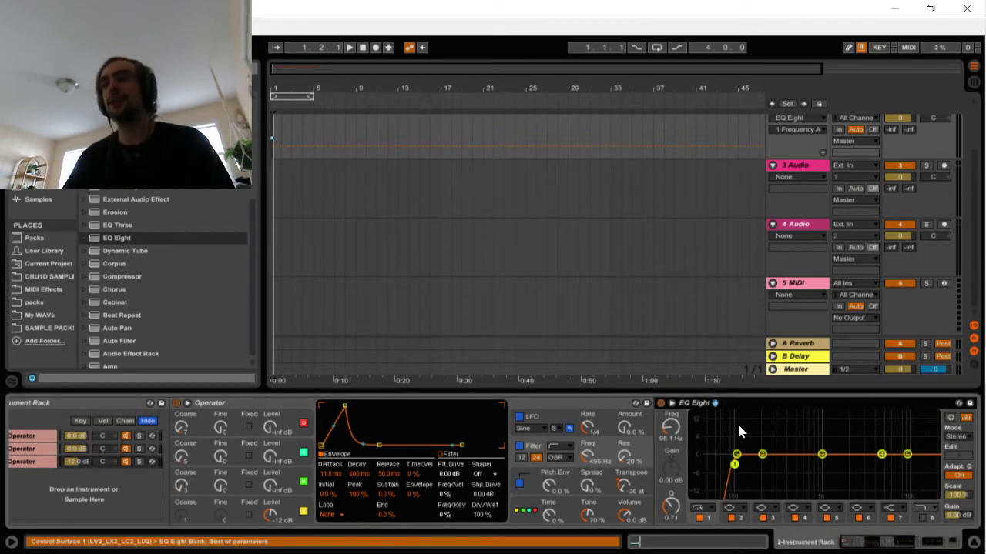
# Raise the third chain EQ Eight's band 1 low cut to about 483 Hz and replay the snare
pyautogui.press('space')
pyautogui.click(823, 455)
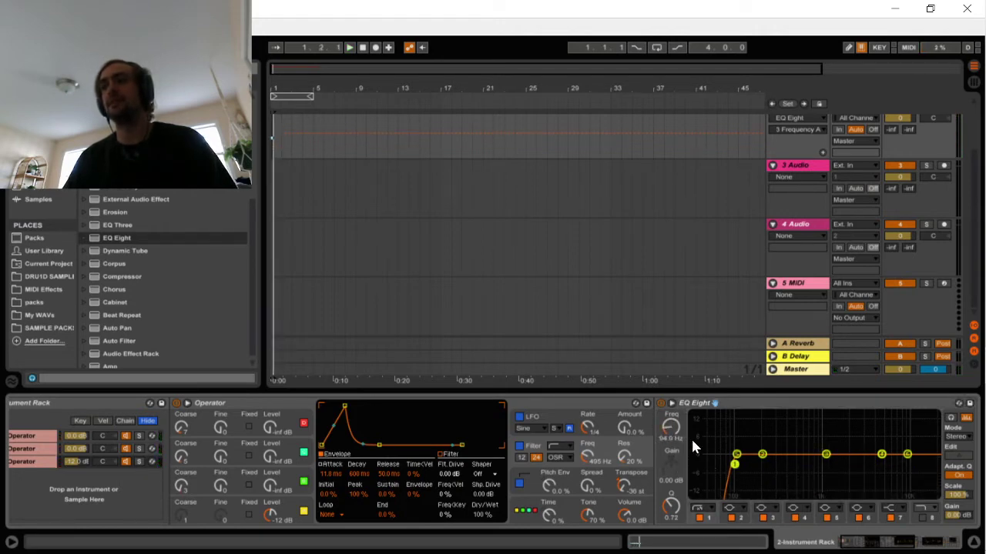
pyautogui.moveTo(736, 465); pyautogui.dragTo(795, 461)
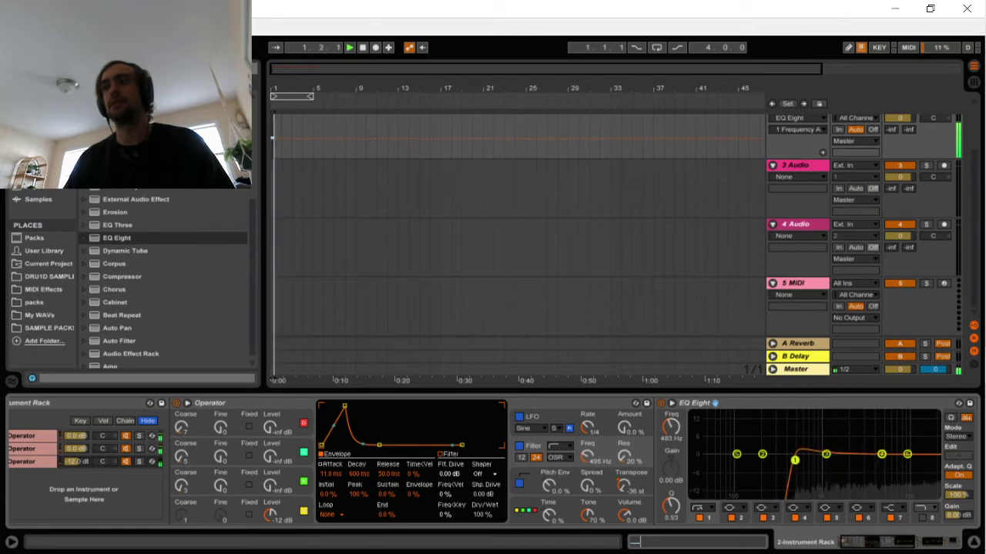
pyautogui.press('space')
pyautogui.press('space')
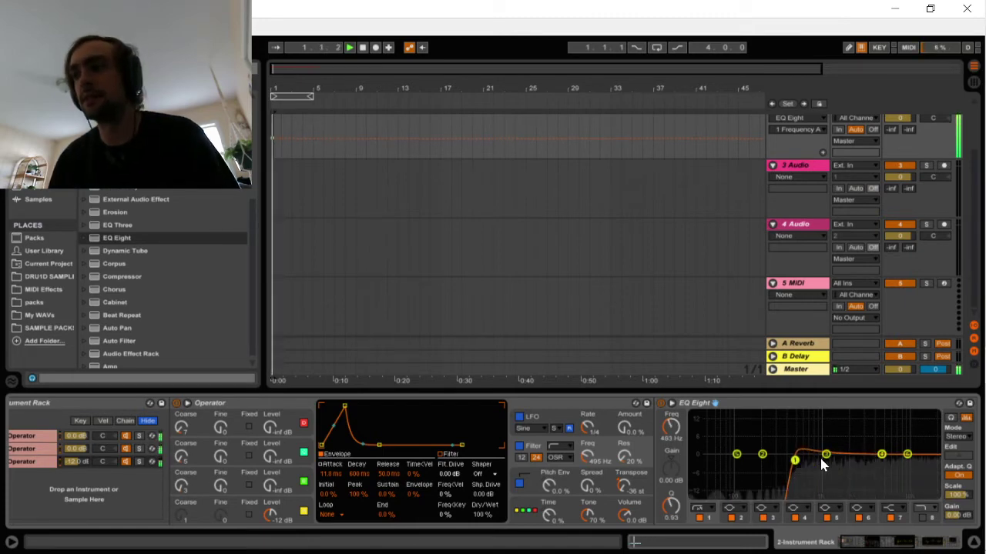
# Move the third chain EQ Eight's band 1 low cut to about 341 Hz and insert a Frequency Shifter before it
pyautogui.moveTo(825, 454); pyautogui.dragTo(782, 467)
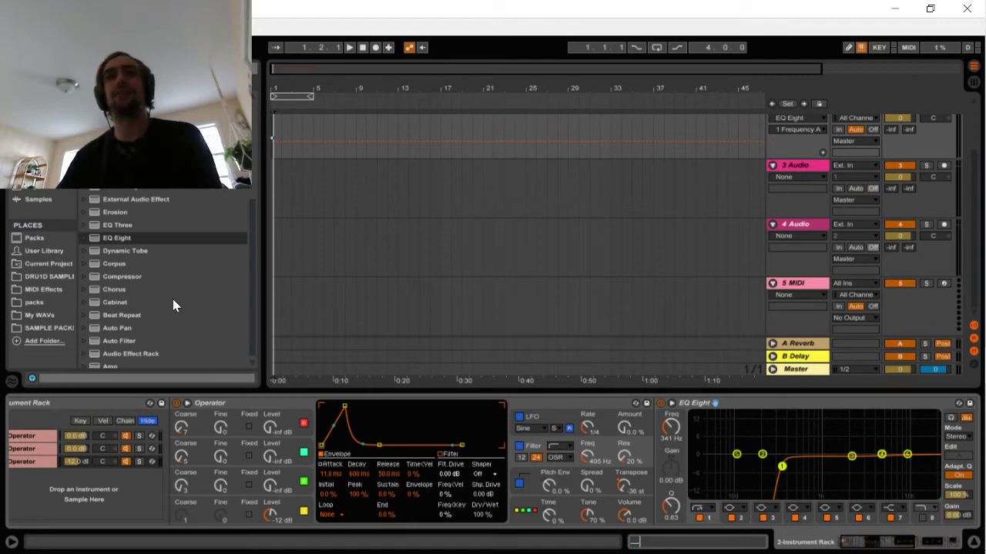
pyautogui.moveTo(127, 161); pyautogui.dragTo(658, 460)
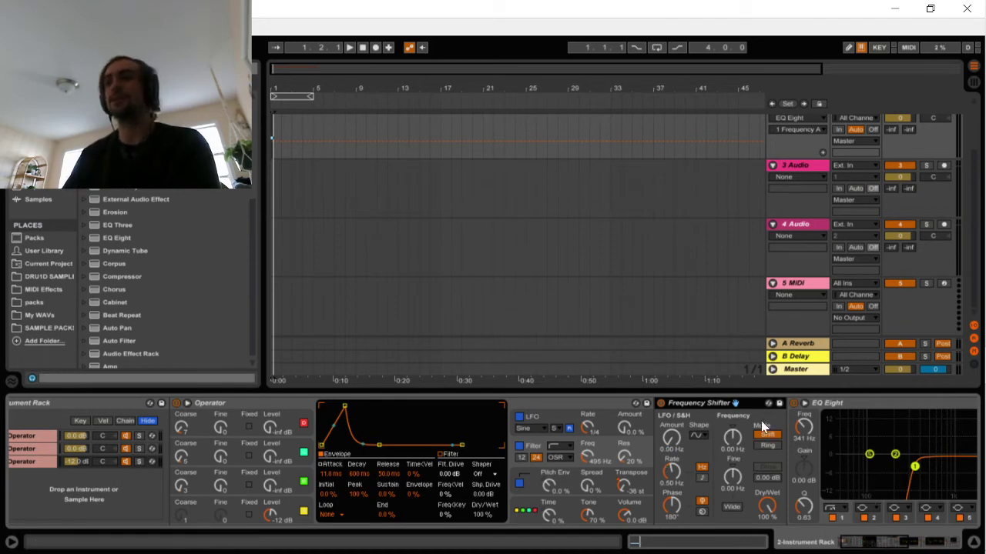
# Tune the Frequency Shifter's Fine frequency to 48.7 Hz, comparing against bypass, and raise the third chain's volume to -10.2 dB
pyautogui.click(734, 441)
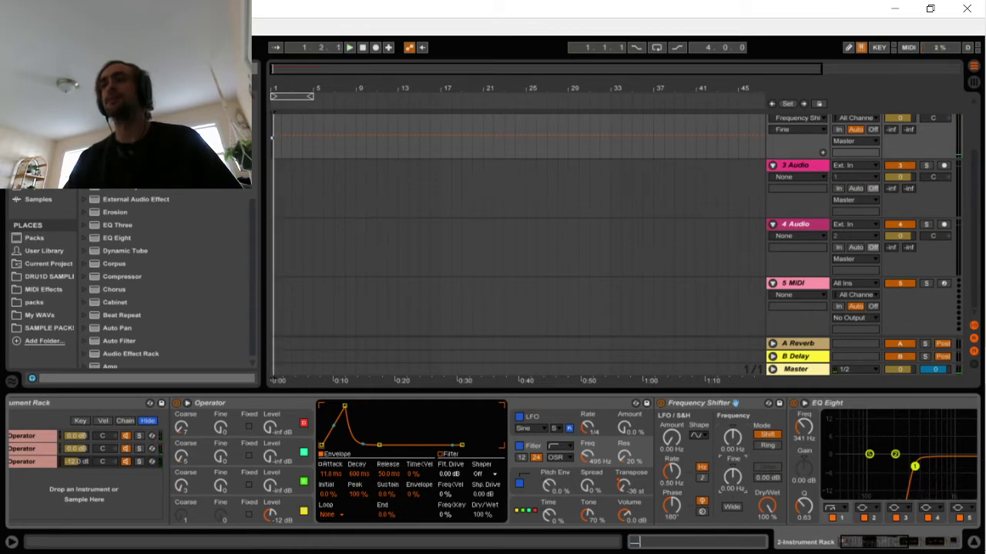
pyautogui.moveTo(732, 477); pyautogui.dragTo(733, 497)
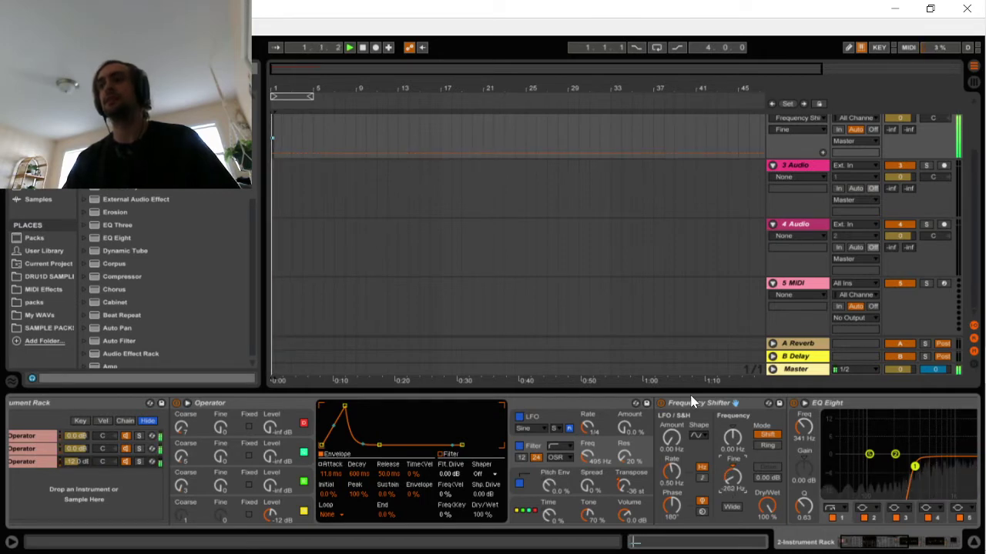
pyautogui.click(660, 403)
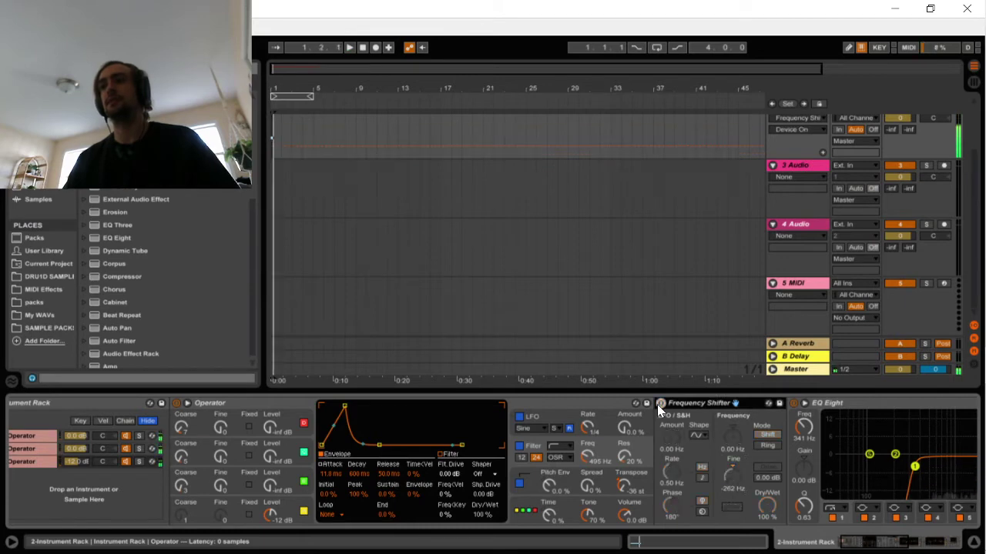
pyautogui.click(659, 404)
pyautogui.moveTo(731, 476); pyautogui.dragTo(733, 453)
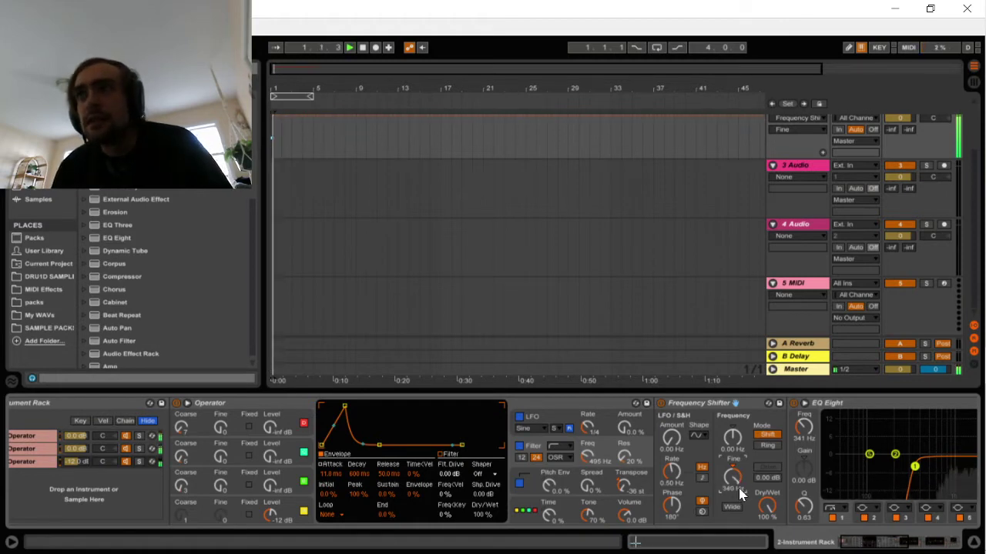
pyautogui.moveTo(742, 479); pyautogui.dragTo(743, 488)
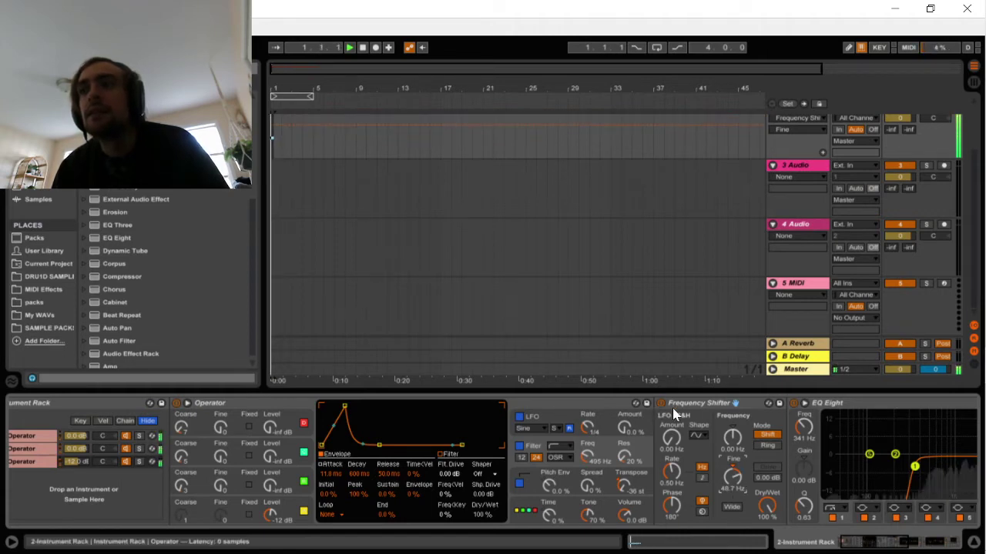
pyautogui.moveTo(79, 460)
pyautogui.mouseDown()
pyautogui.moveTo(79, 446)
pyautogui.moveTo(91, 456)
pyautogui.mouseUp()
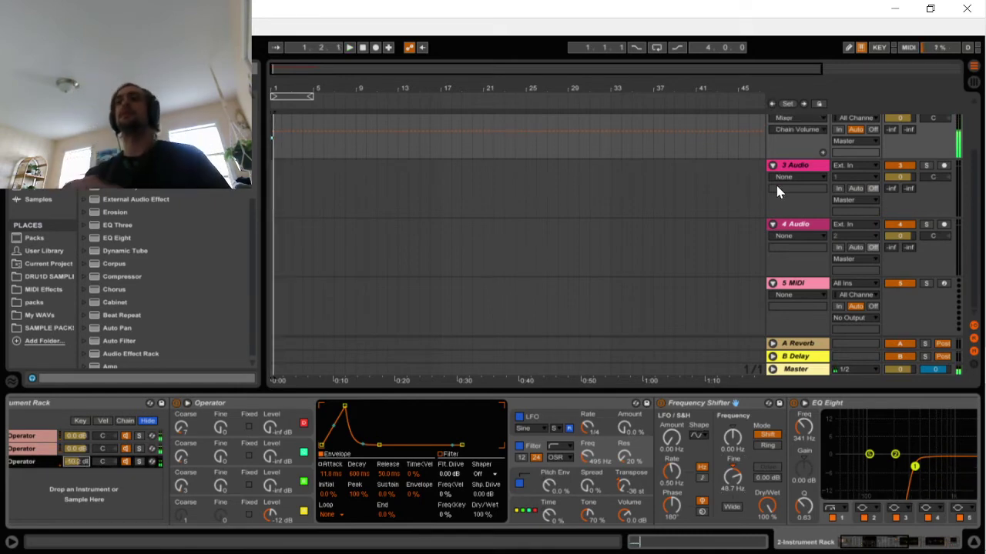
pyautogui.click(806, 154)
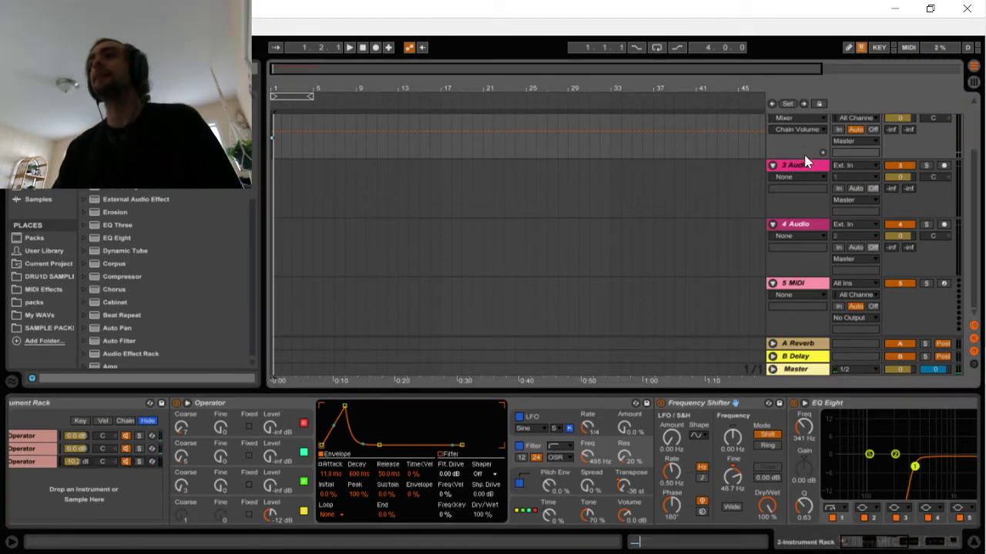
pyautogui.rightClick(809, 145)
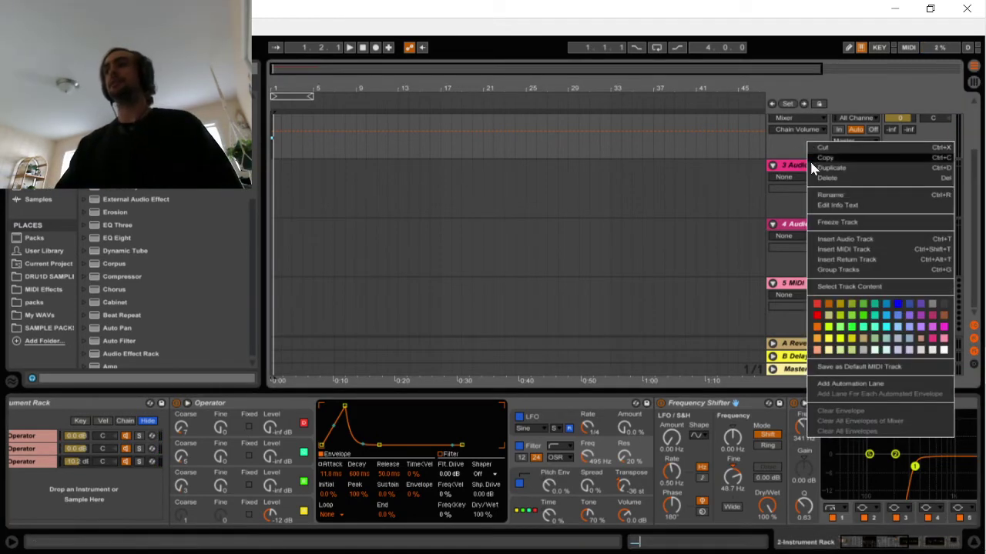
pyautogui.click(639, 325)
# Collapse the Operator, Frequency Shifter and EQ Eight in the rack's third chain
pyautogui.scroll(3, 553, 164)
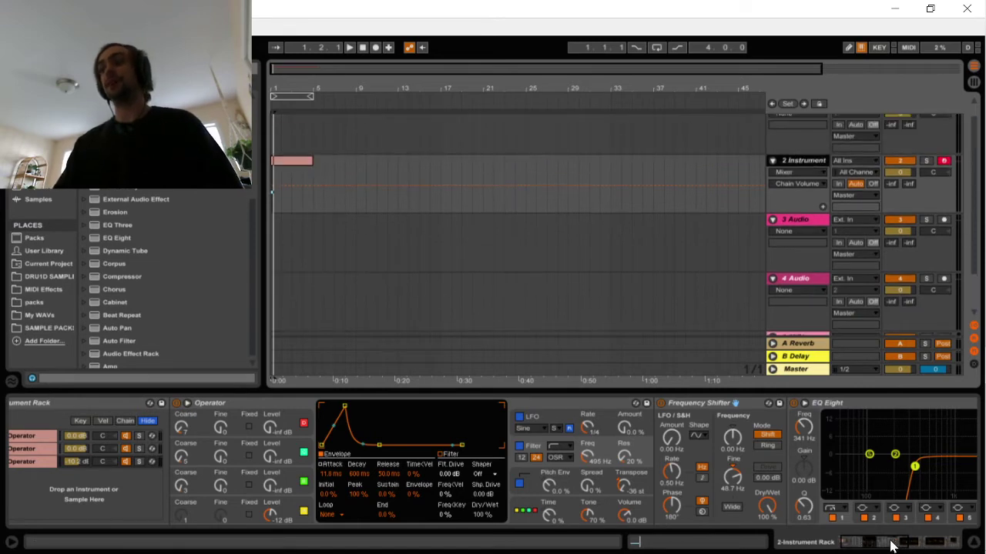
pyautogui.moveTo(894, 546); pyautogui.dragTo(978, 543)
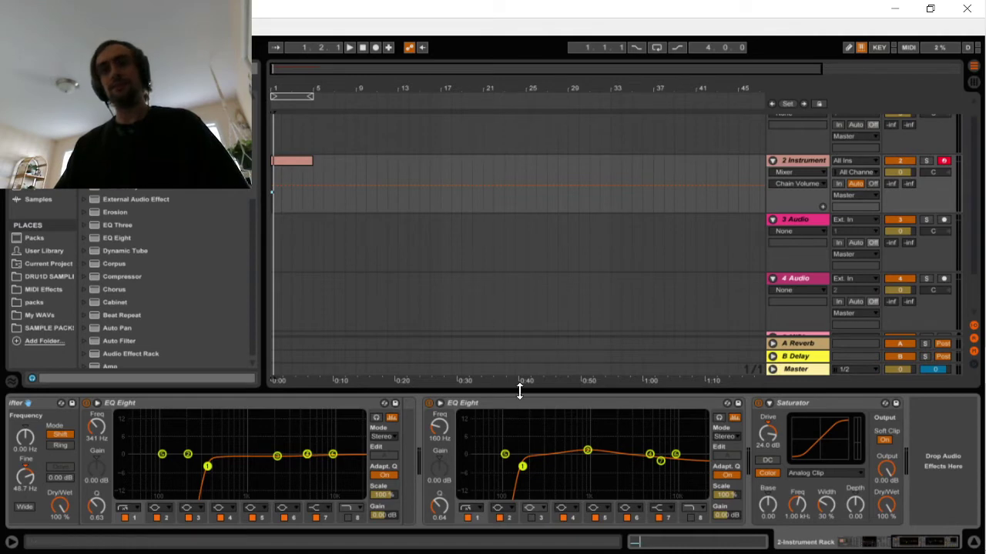
pyautogui.moveTo(936, 547); pyautogui.dragTo(901, 547)
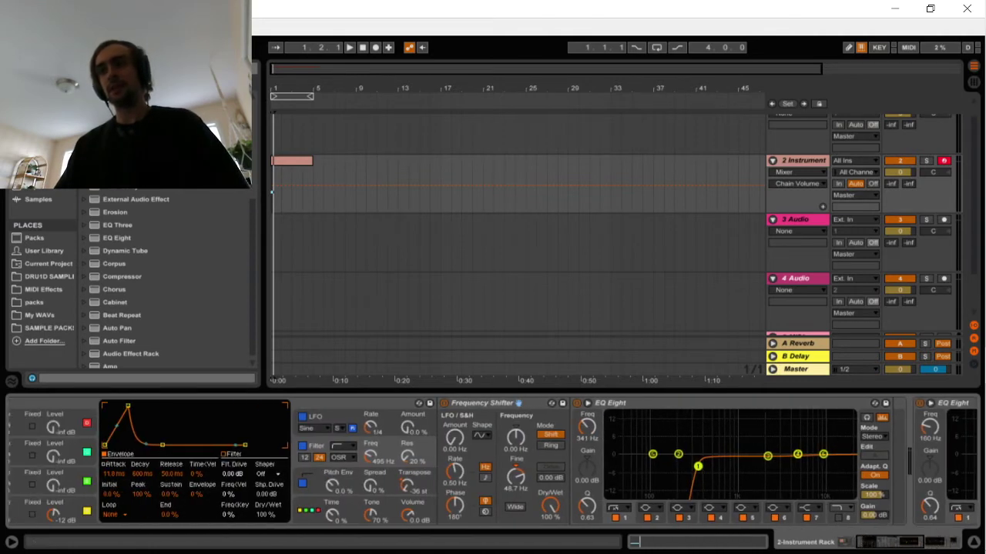
pyautogui.scroll(-5, 62, 415)
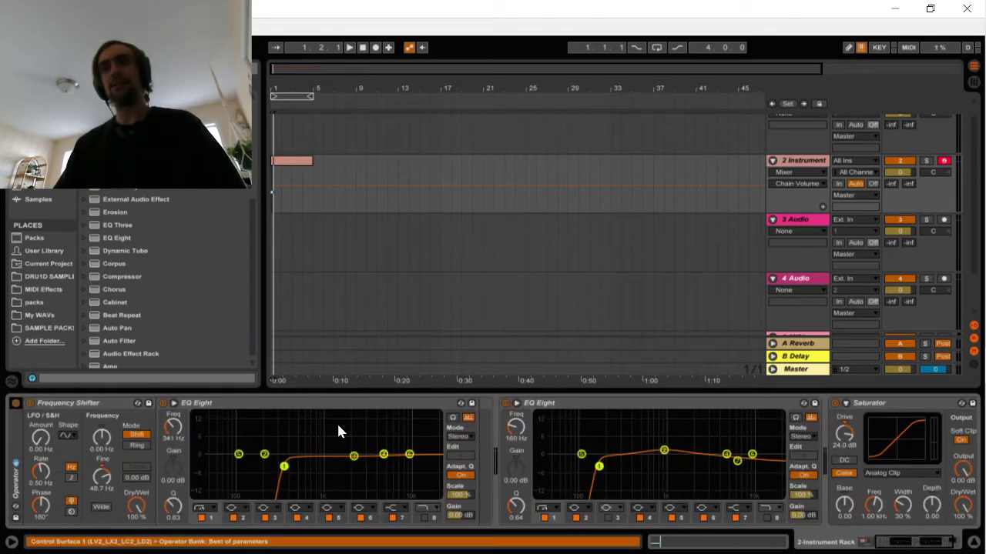
pyautogui.click(276, 403)
pyautogui.press('Delete')
pyautogui.doubleClick(99, 403)
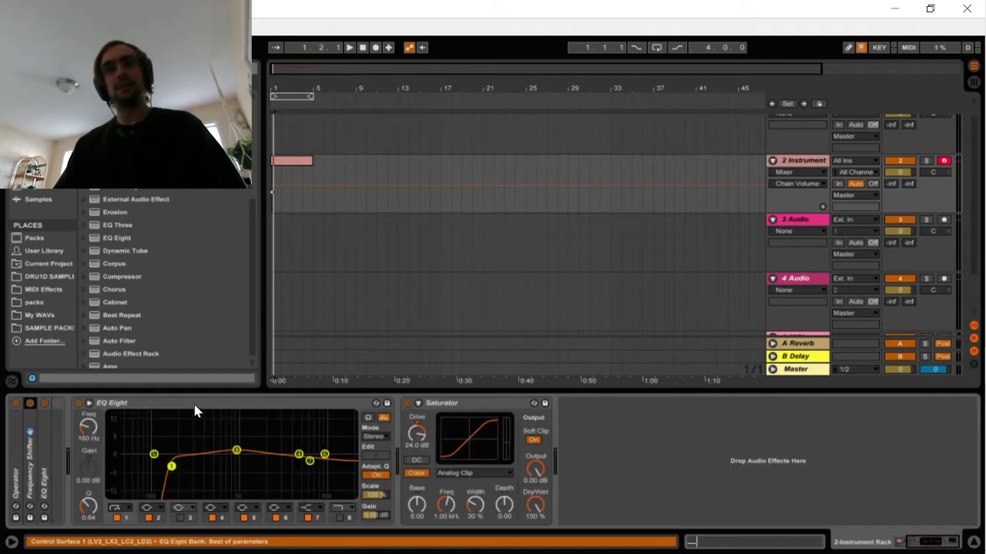
pyautogui.scroll(5, 167, 462)
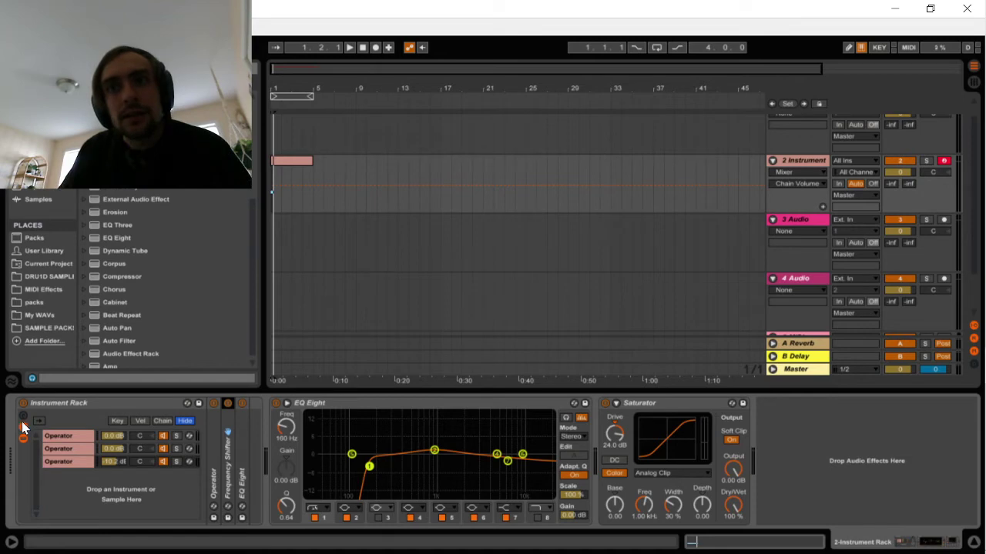
pyautogui.click(396, 416)
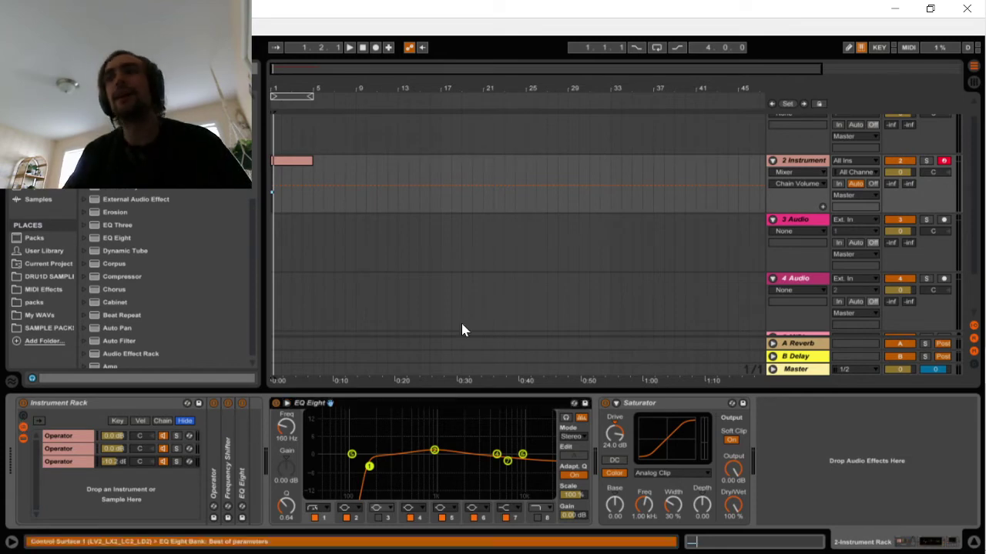
# Freeze the Instrument Rack track
pyautogui.rightClick(803, 159)
pyautogui.click(852, 253)
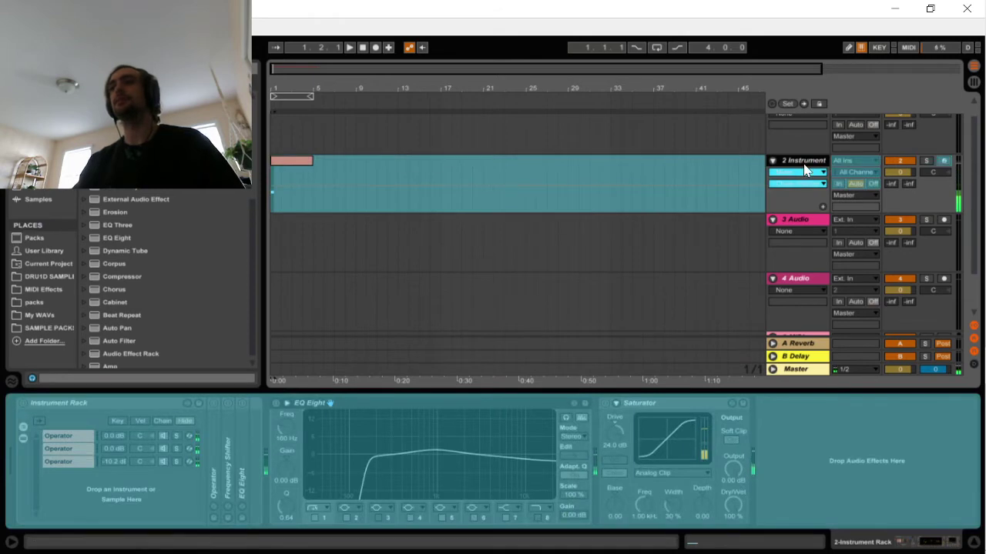
# Try flattening the frozen Instrument Rack track to audio and undo it
pyautogui.rightClick(804, 166)
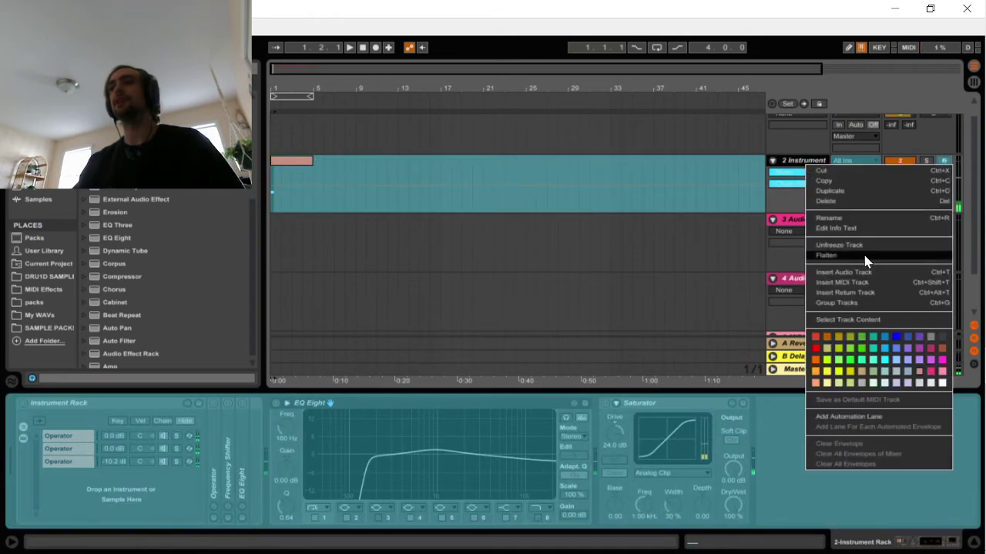
pyautogui.click(856, 257)
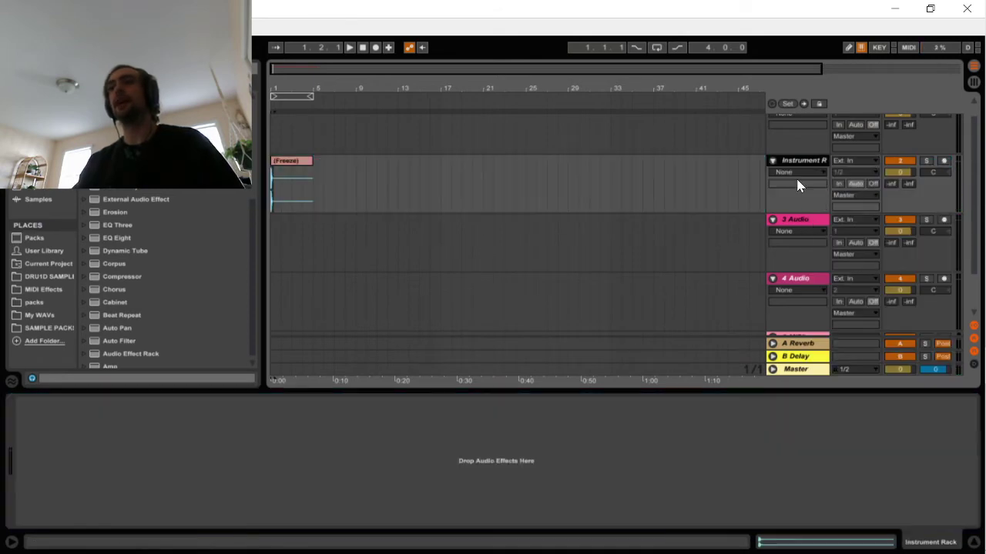
pyautogui.hotkey('ctrl', 'z')
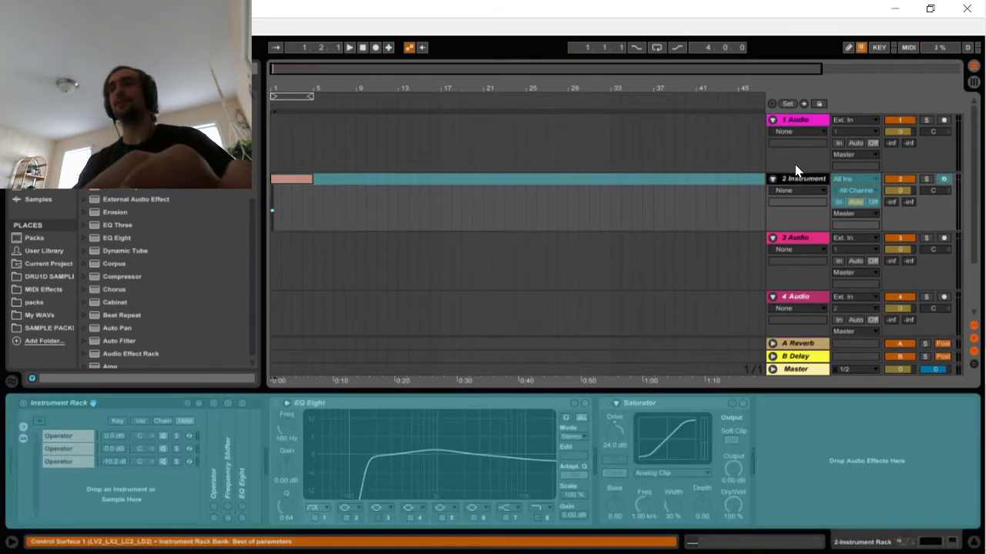
# Copy the frozen snare clip to the 3 Audio track at bar 15 and delete that track's Spectrum device
pyautogui.moveTo(334, 213); pyautogui.dragTo(448, 265)
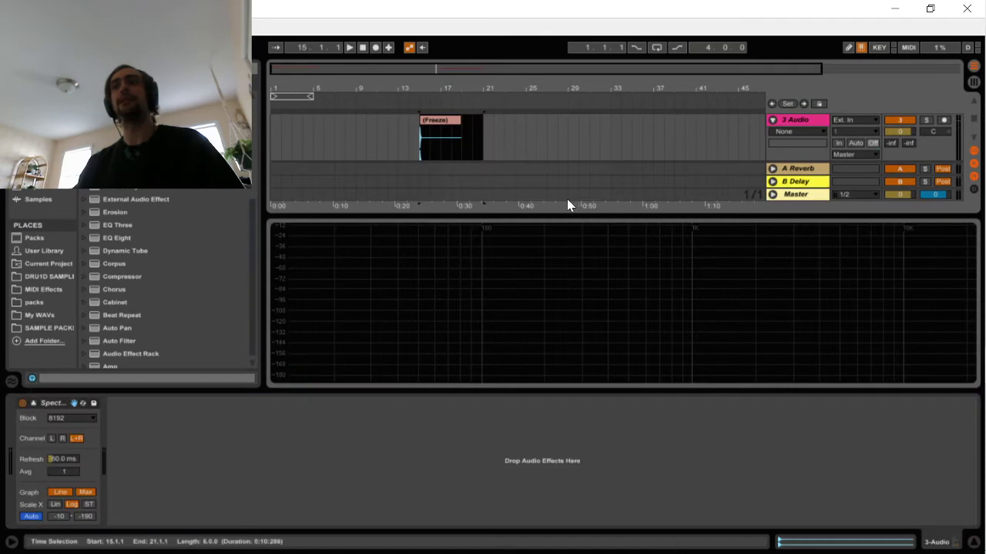
pyautogui.click(54, 403)
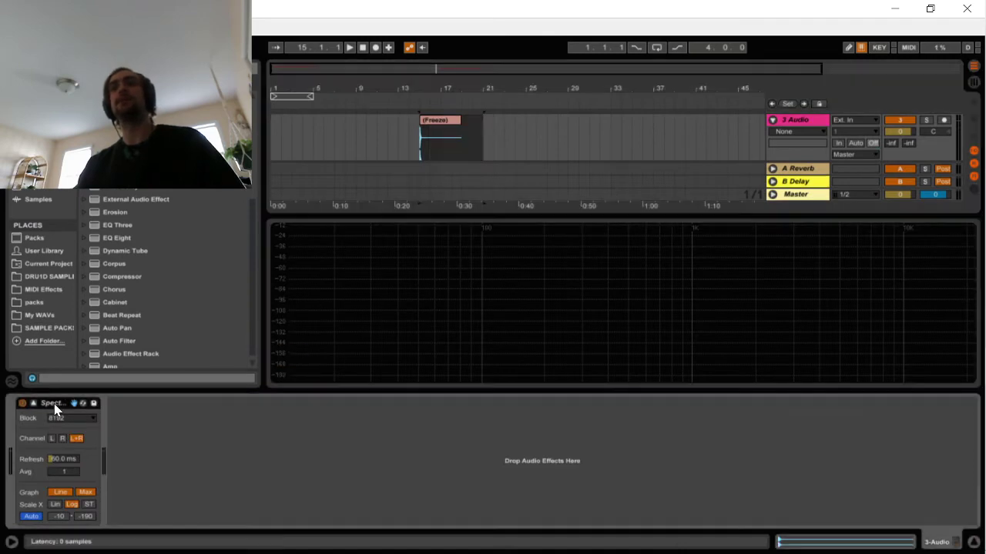
pyautogui.press('Delete')
# Unfreeze the Instrument Rack track, fold it and deactivate it
pyautogui.scroll(2, 588, 228)
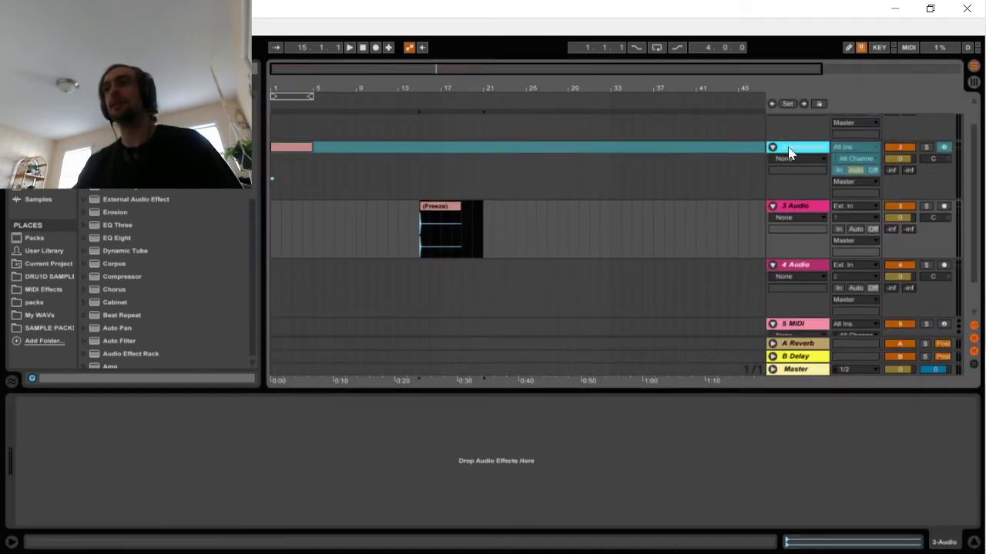
pyautogui.click(861, 147)
pyautogui.rightClick(795, 148)
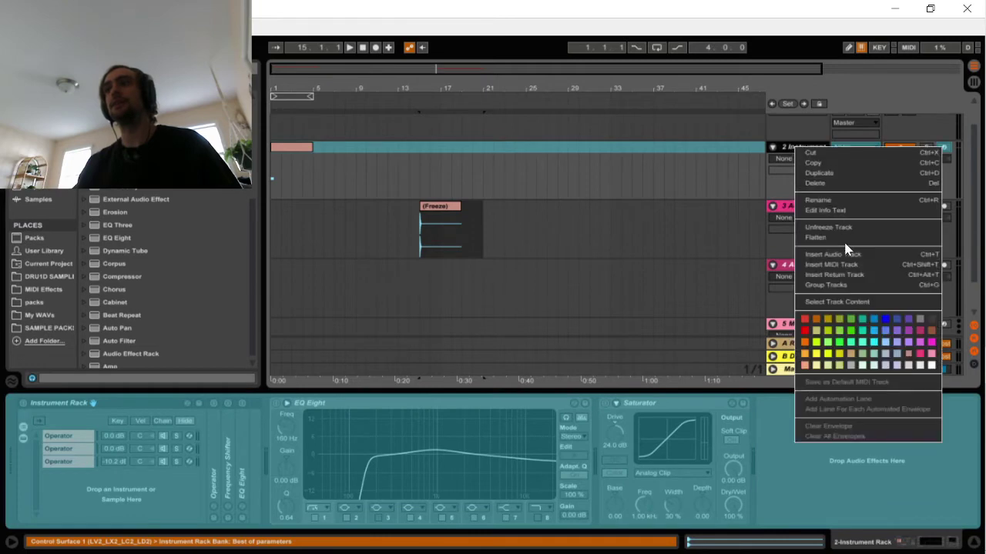
pyautogui.click(841, 228)
pyautogui.click(772, 148)
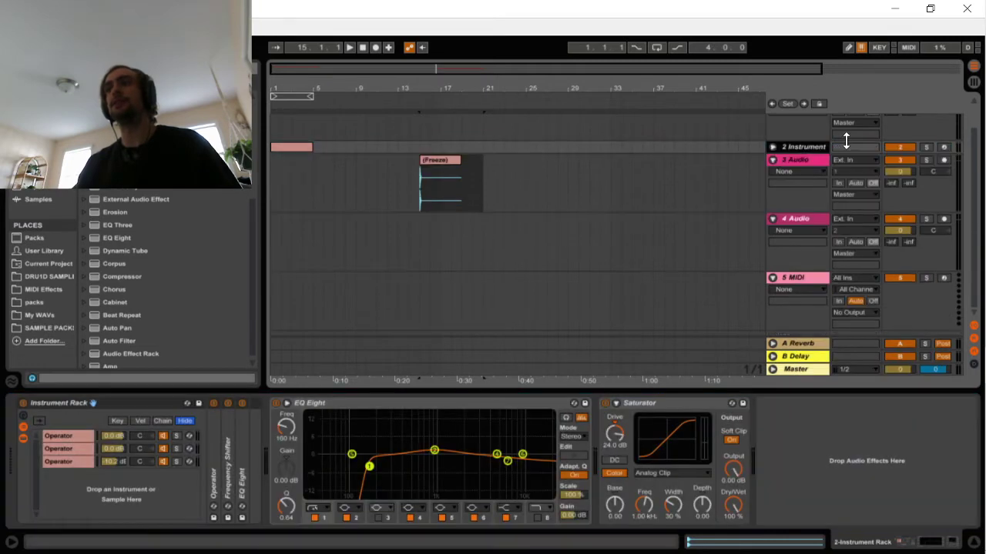
pyautogui.click(901, 146)
# Cut the section from 15.2.1 to 15.3.2 out of the frozen clip on the 3 Audio track
pyautogui.click(416, 187)
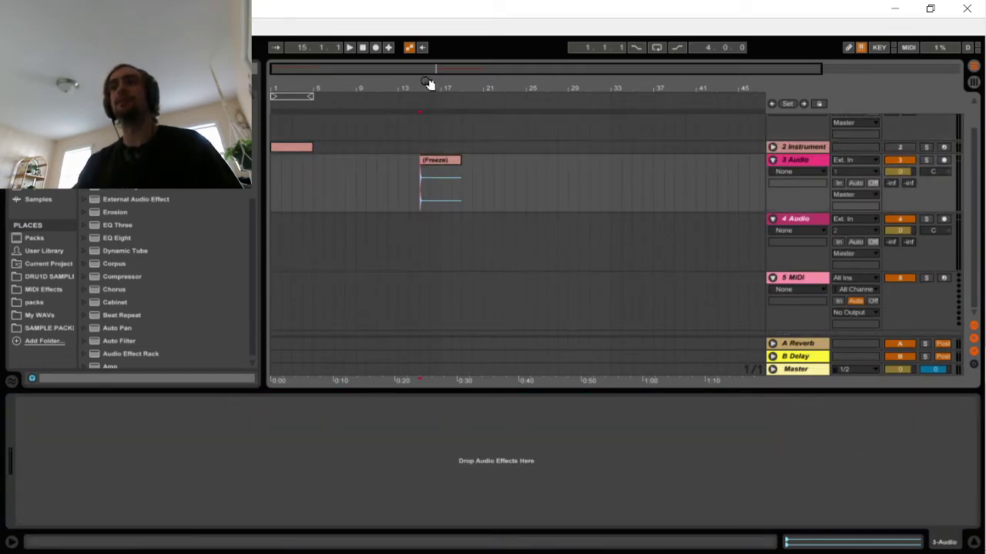
pyautogui.moveTo(429, 85); pyautogui.dragTo(582, 158)
pyautogui.moveTo(486, 167); pyautogui.dragTo(636, 191)
pyautogui.hotkey('ctrl', 'e')
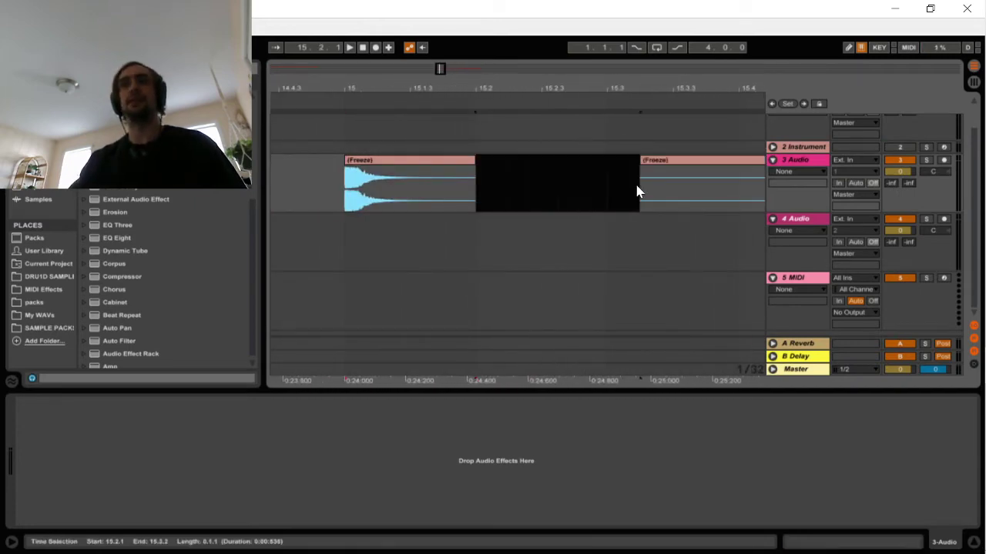
pyautogui.press('Delete')
# Turn off Warp for the remaining snare clip and trim its end to 15.1.4
pyautogui.click(415, 160)
pyautogui.click(847, 542)
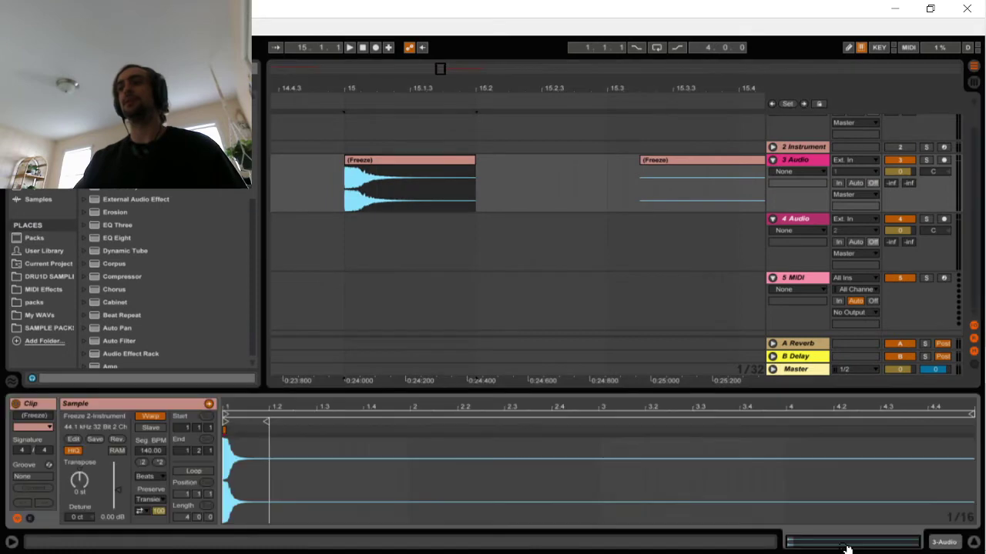
pyautogui.click(145, 419)
pyautogui.click(374, 205)
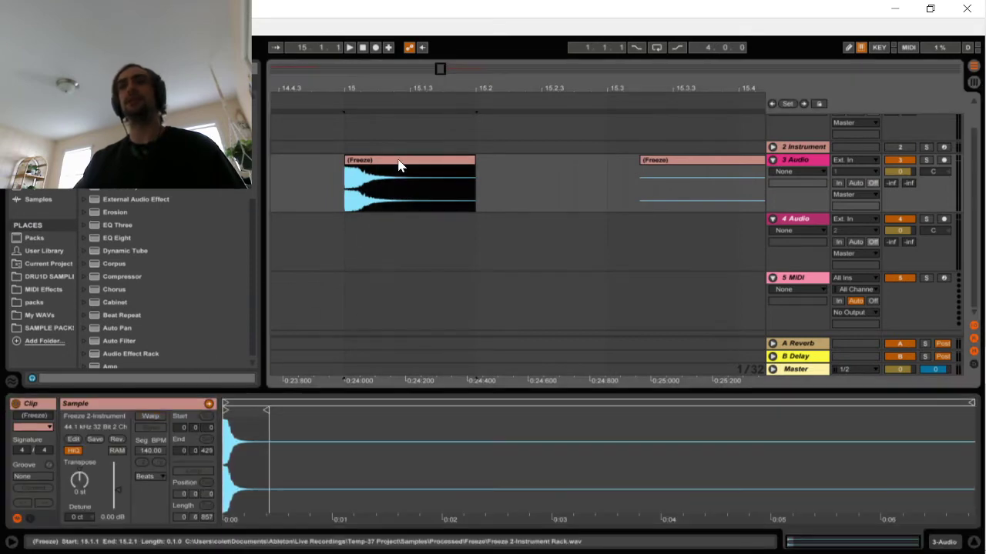
pyautogui.moveTo(481, 165); pyautogui.dragTo(438, 166)
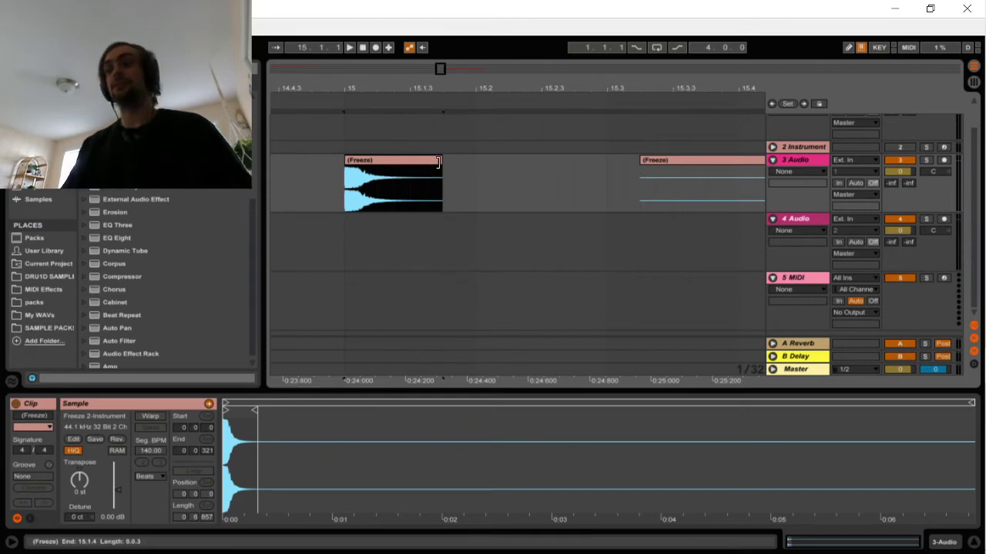
# Consolidate the trimmed snare clip, turn off its Warp to audition it, and consolidate it again
pyautogui.hotkey('ctrl', 'j')
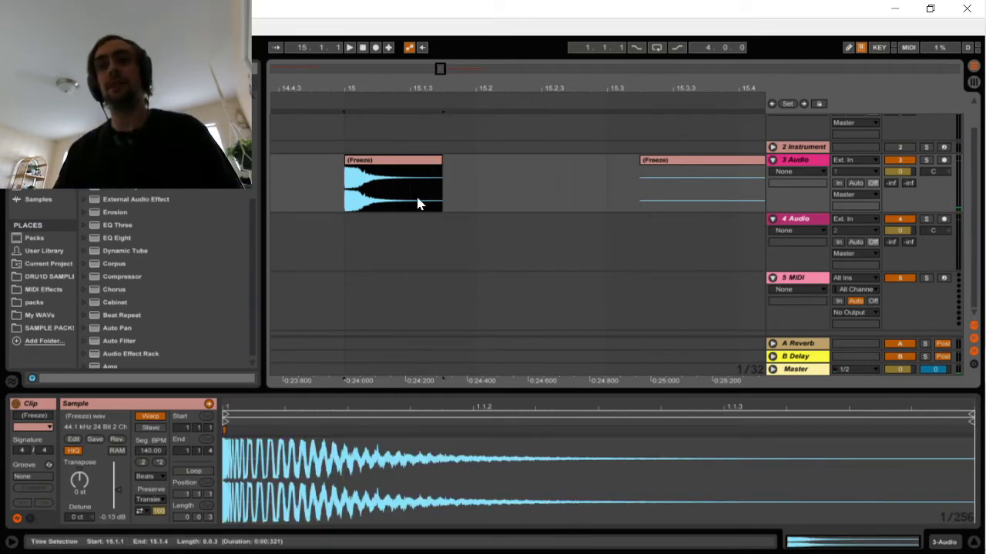
pyautogui.click(148, 415)
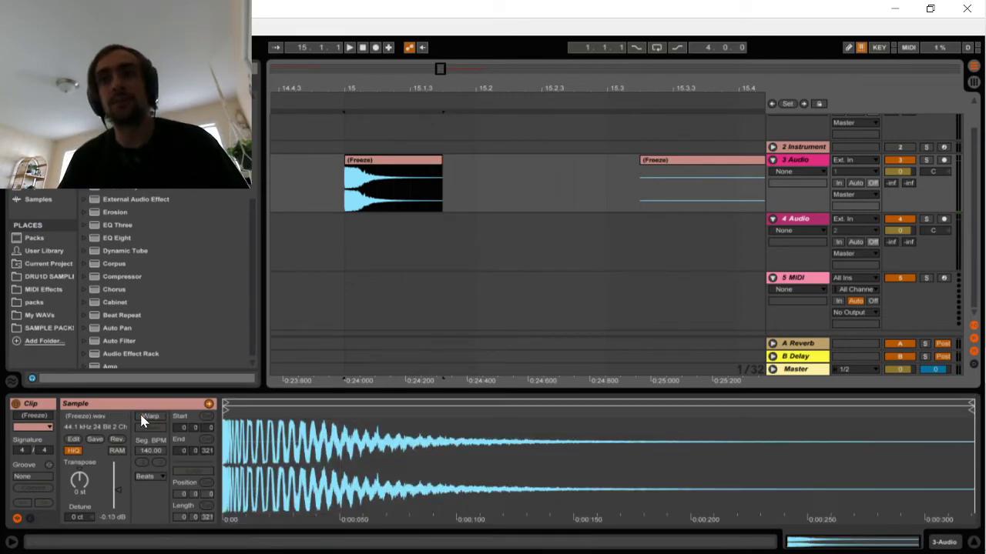
pyautogui.press('space')
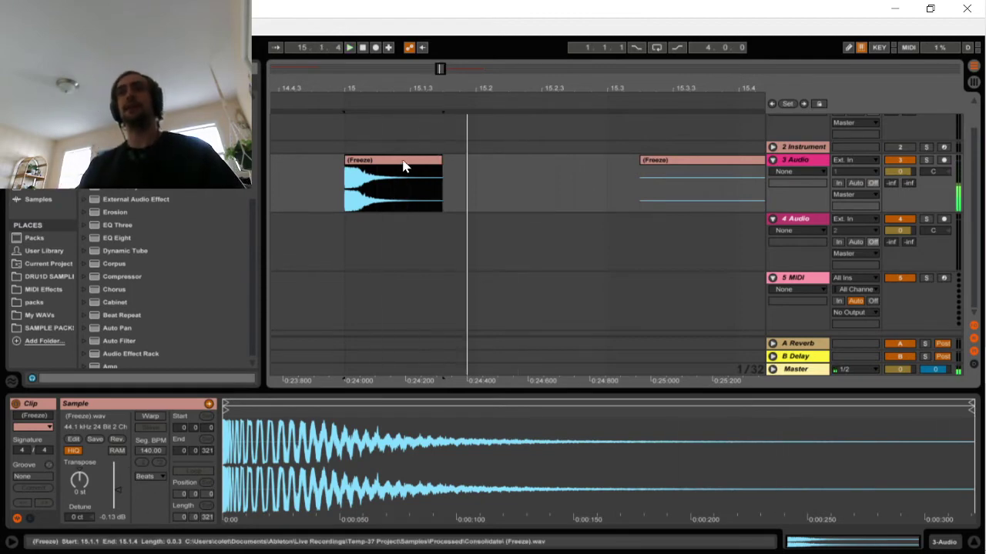
pyautogui.hotkey('ctrl', 'j')
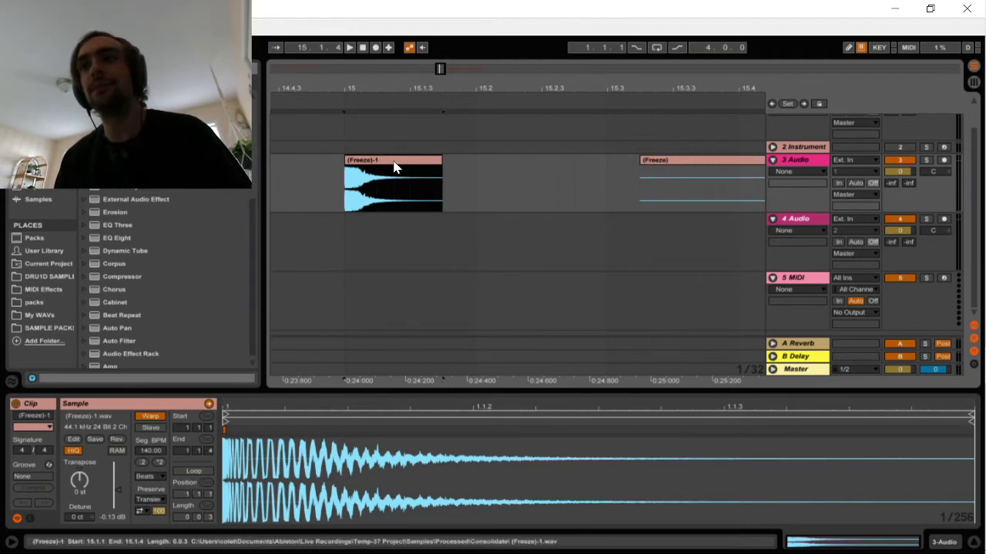
# Name the consolidated snare sample Buildit Snare in the current project and move it into the snare folder of DRU1D SAMPLES
pyautogui.click(107, 420)
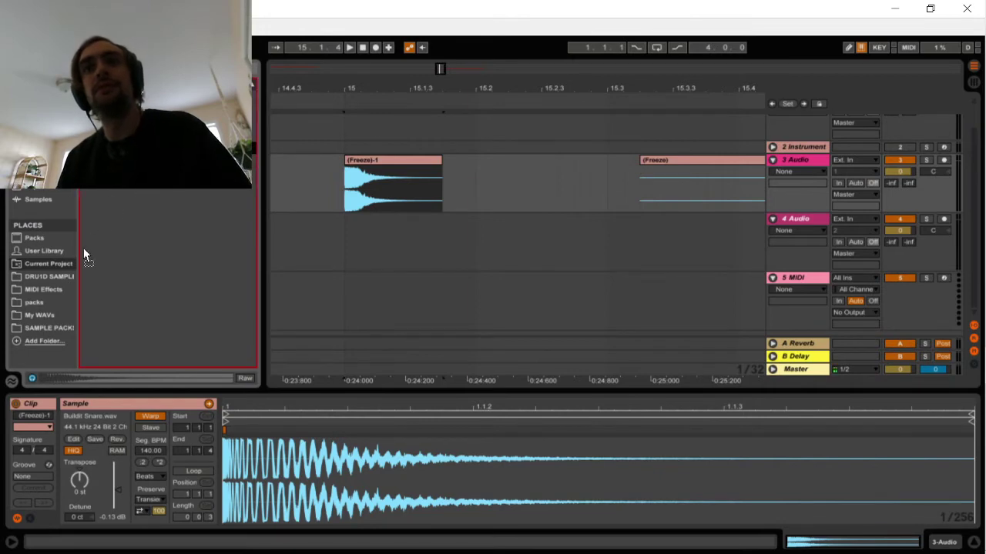
pyautogui.click(54, 327)
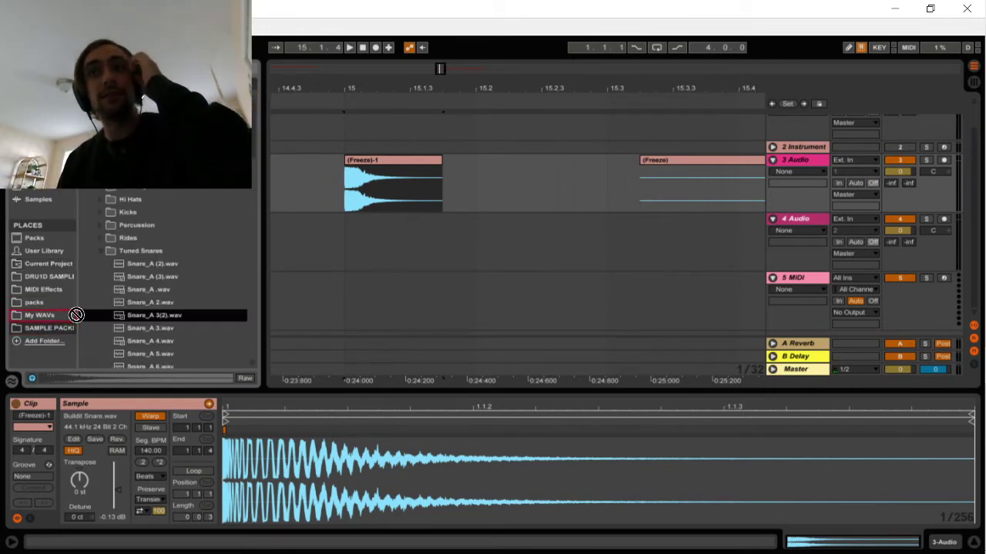
pyautogui.click(53, 291)
pyautogui.click(54, 277)
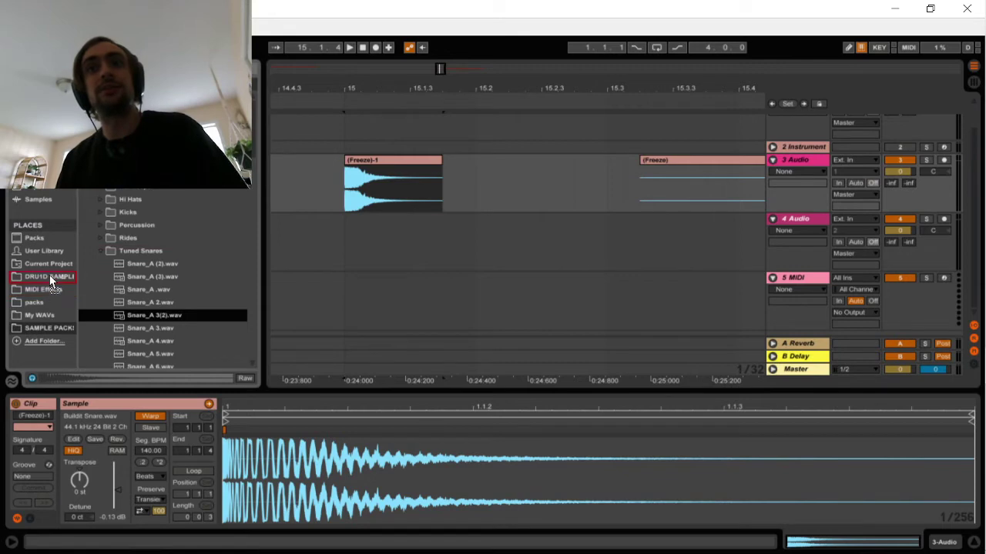
pyautogui.click(137, 235)
pyautogui.click(143, 212)
pyautogui.click(132, 251)
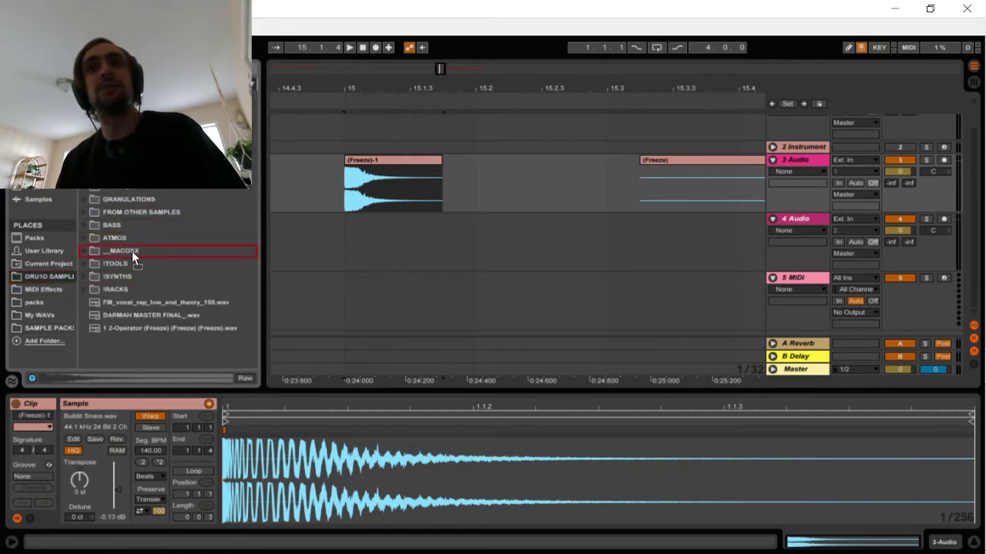
pyautogui.click(131, 191)
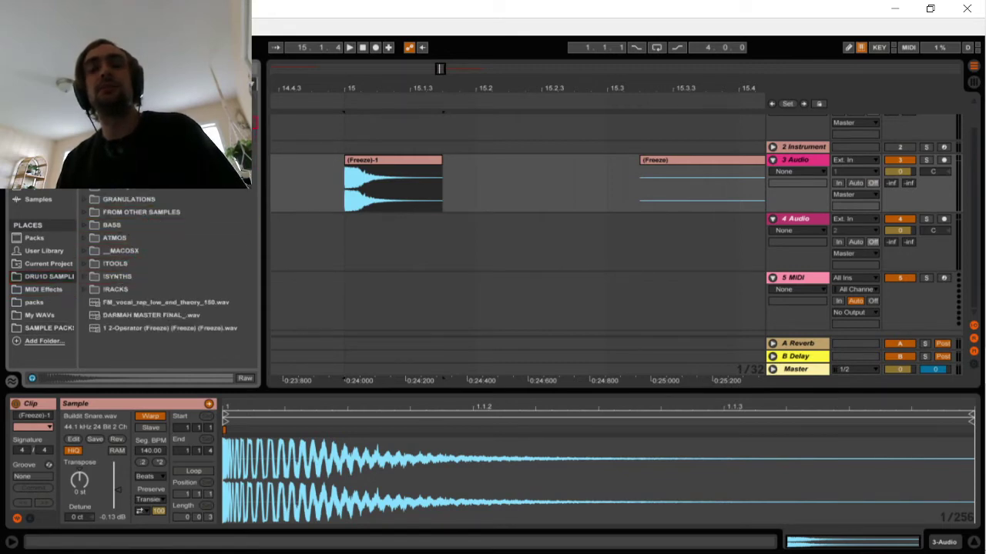
pyautogui.moveTo(154, 184); pyautogui.dragTo(184, 318)
# Create a new folder beside Buildit Snare.wav in the snare folder and move that sample into a subfolder
pyautogui.scroll(-3, 161, 294)
pyautogui.click(157, 291)
pyautogui.scroll(-2, 154, 292)
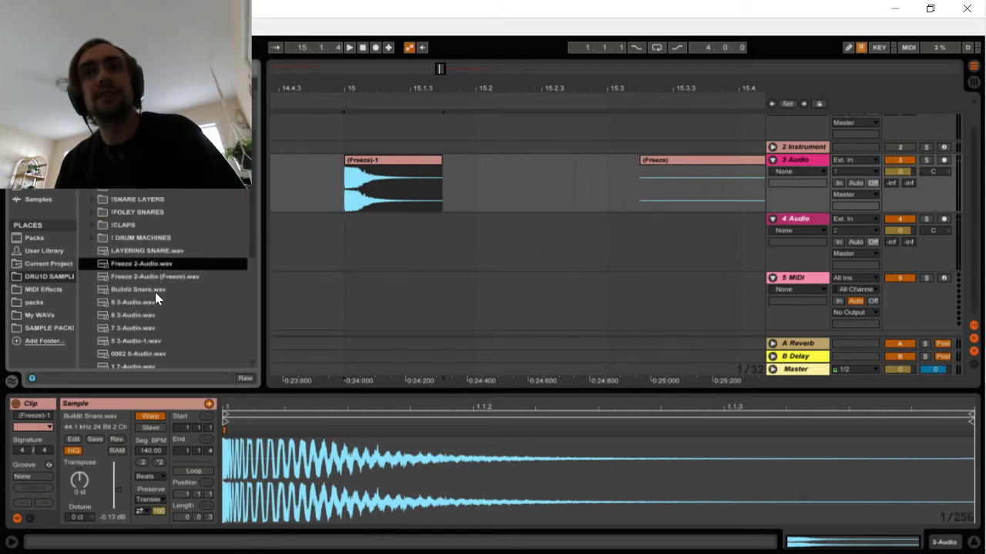
pyautogui.scroll(-1, 157, 290)
pyautogui.click(164, 262)
pyautogui.scroll(-2, 164, 262)
pyautogui.click(158, 262)
pyautogui.click(150, 252)
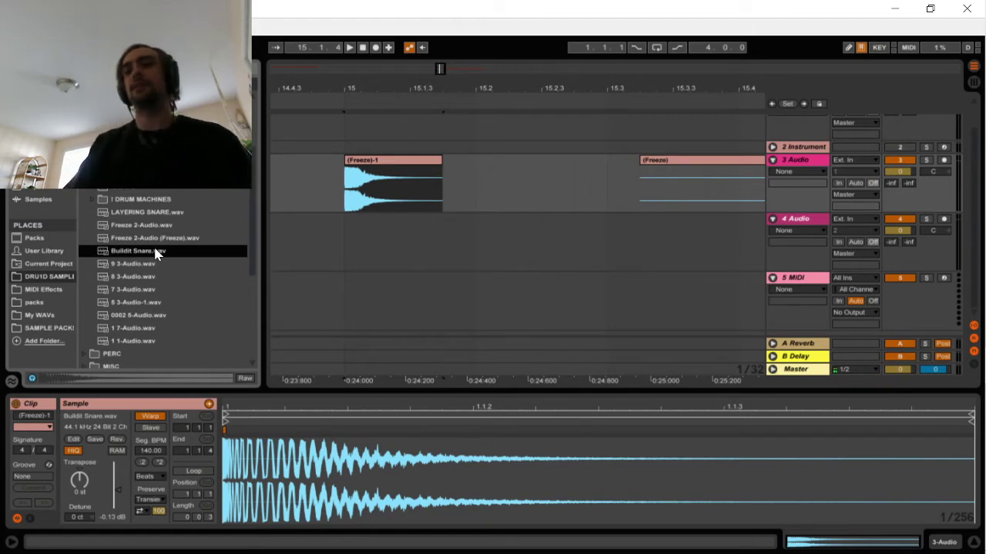
pyautogui.rightClick(156, 254)
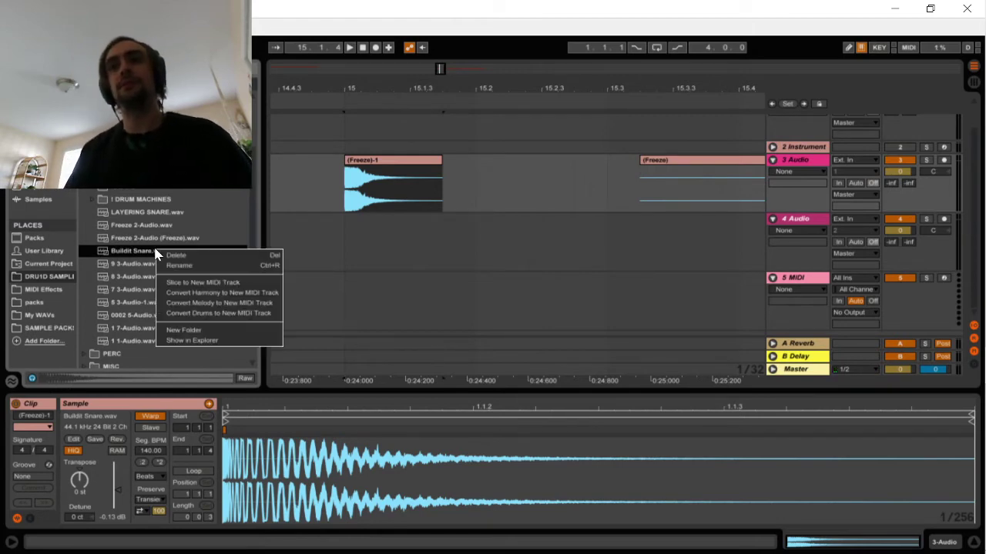
pyautogui.click(195, 329)
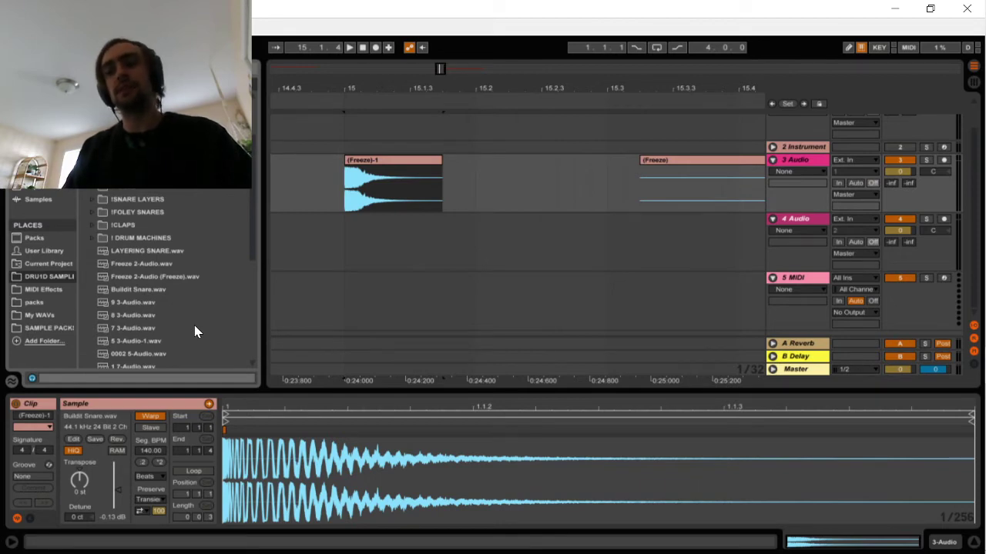
pyautogui.scroll(-2, 195, 325)
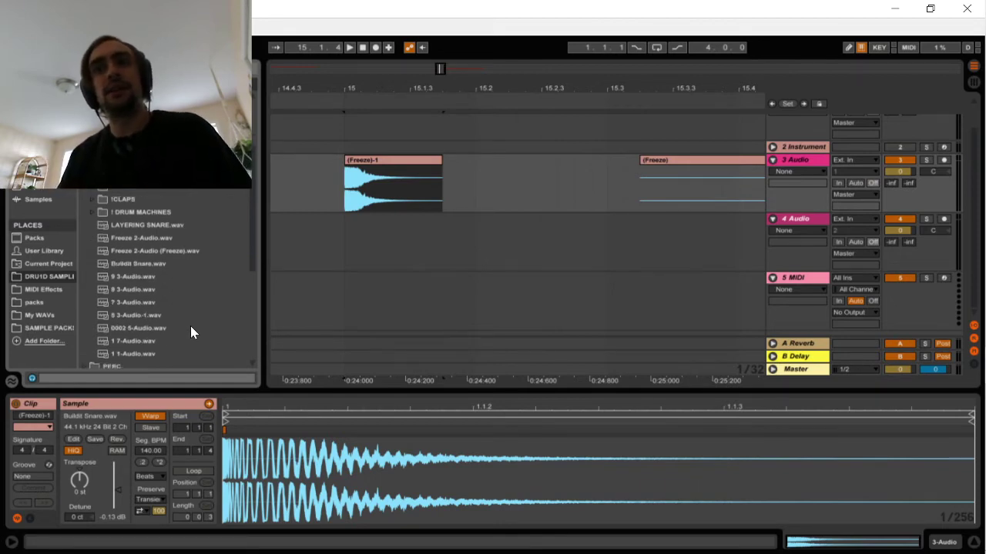
pyautogui.scroll(1, 147, 208)
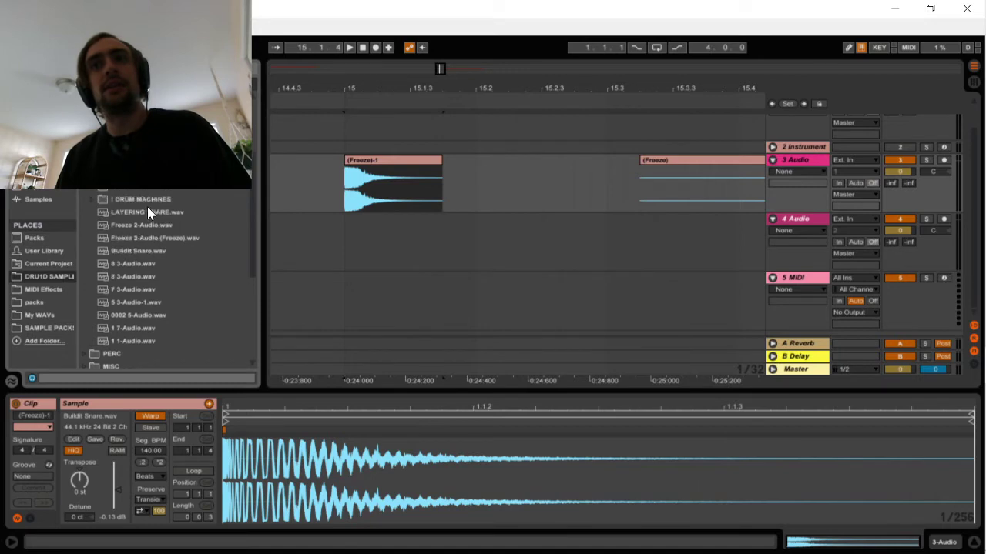
pyautogui.click(146, 251)
pyautogui.moveTo(147, 251); pyautogui.dragTo(139, 160)
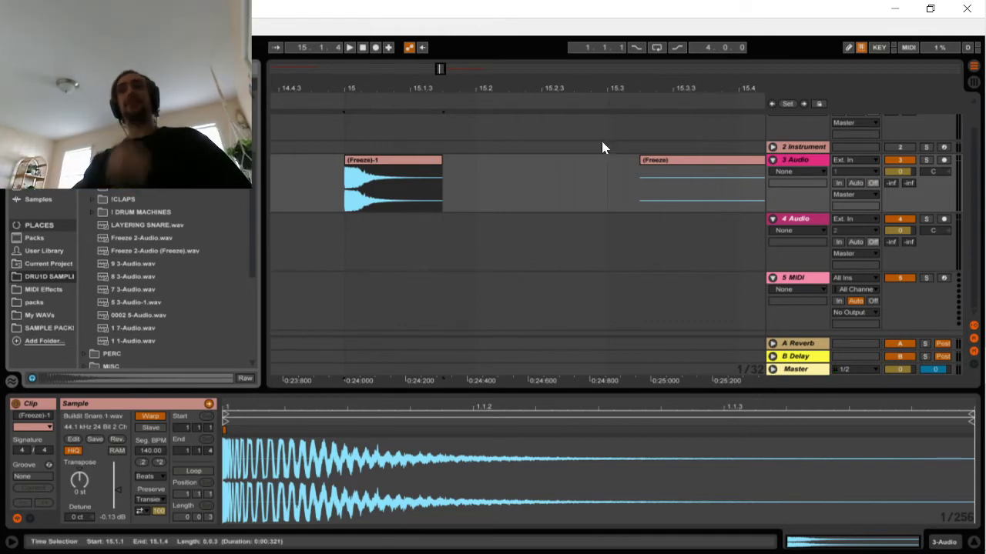
# Delete the leftover (Freeze) clip starting at 15.3.2 on the 3 Audio track
pyautogui.click(702, 166)
pyautogui.press('Delete')
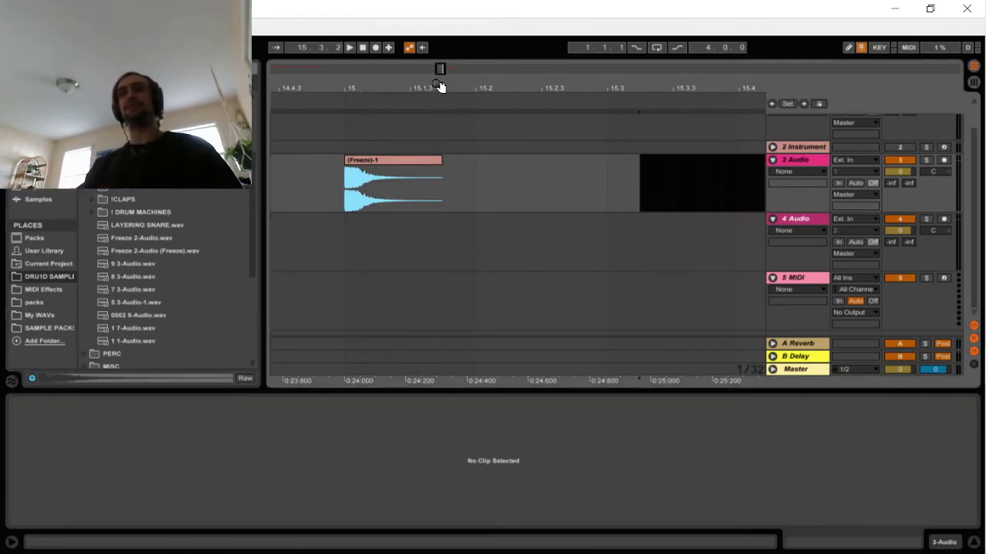
pyautogui.moveTo(440, 88); pyautogui.dragTo(445, 93)
# Turn off Warp for the snare clip at bar 15 and audition it
pyautogui.click(434, 178)
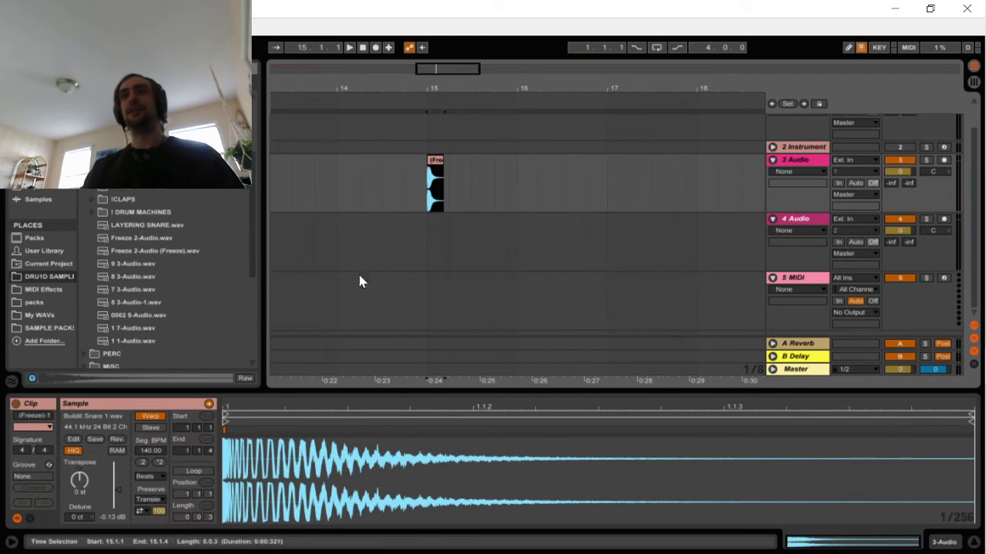
pyautogui.click(150, 416)
pyautogui.moveTo(449, 90)
pyautogui.mouseDown()
pyautogui.moveTo(451, 101)
pyautogui.moveTo(452, 83)
pyautogui.mouseUp()
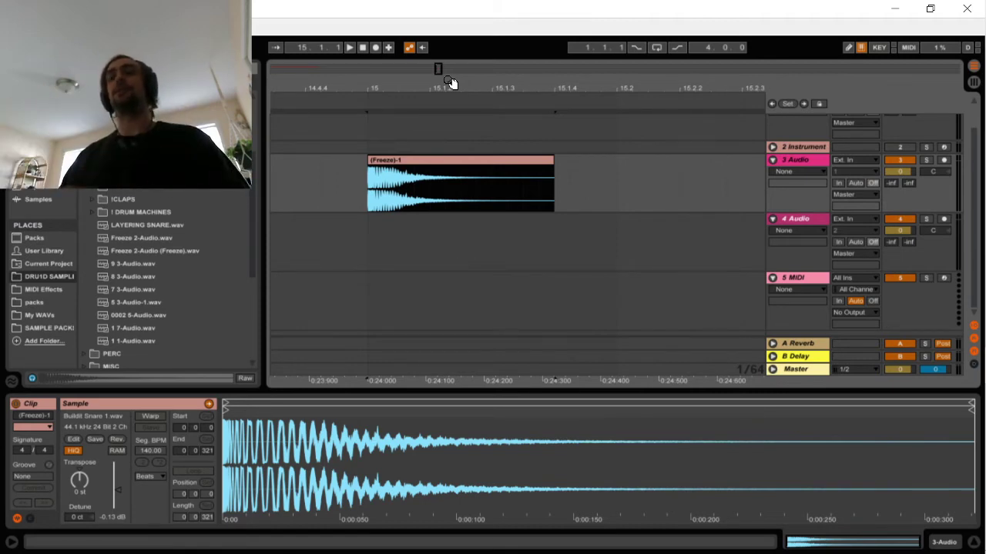
pyautogui.click(451, 101)
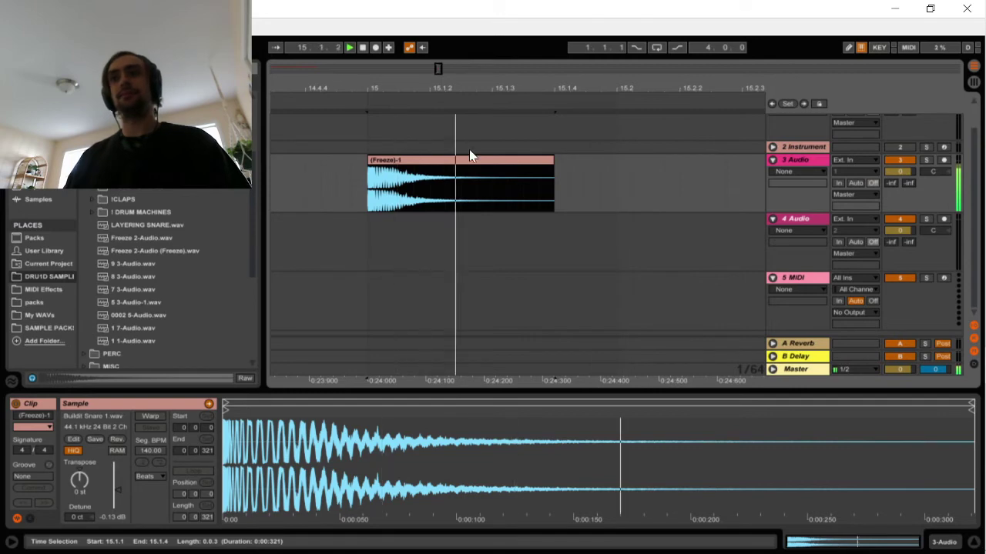
# Add an EQ Eight to the 3 Audio track
pyautogui.click(41, 135)
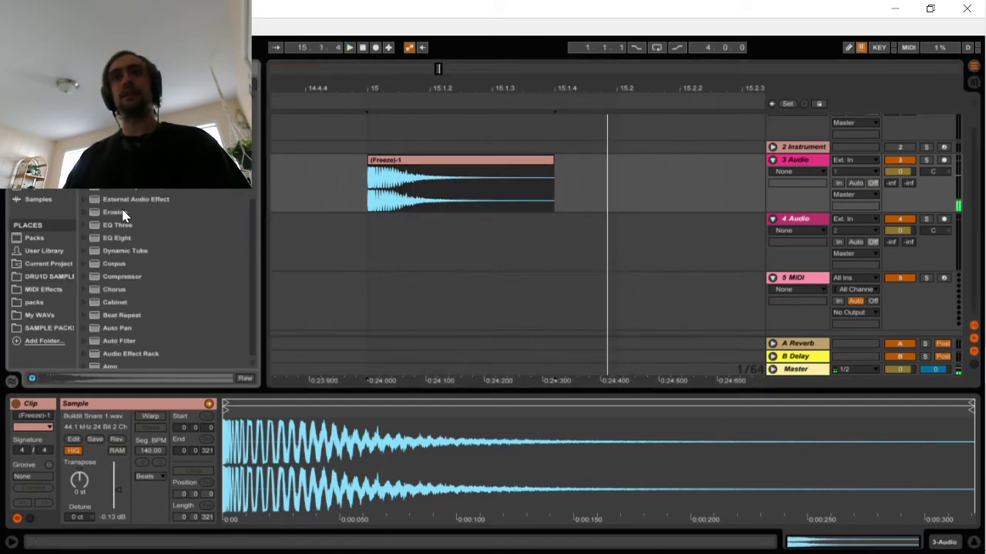
pyautogui.scroll(7, 116, 308)
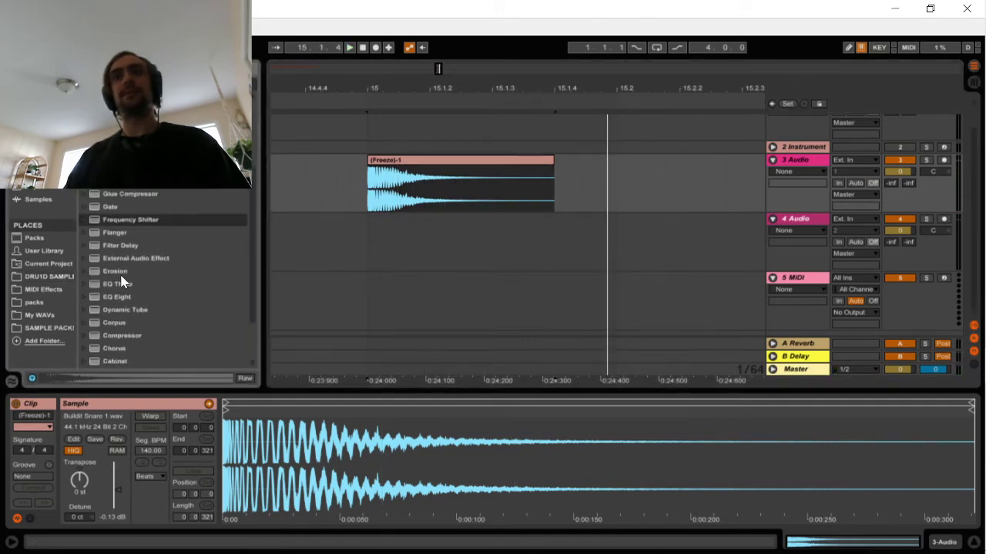
pyautogui.scroll(-8, 117, 265)
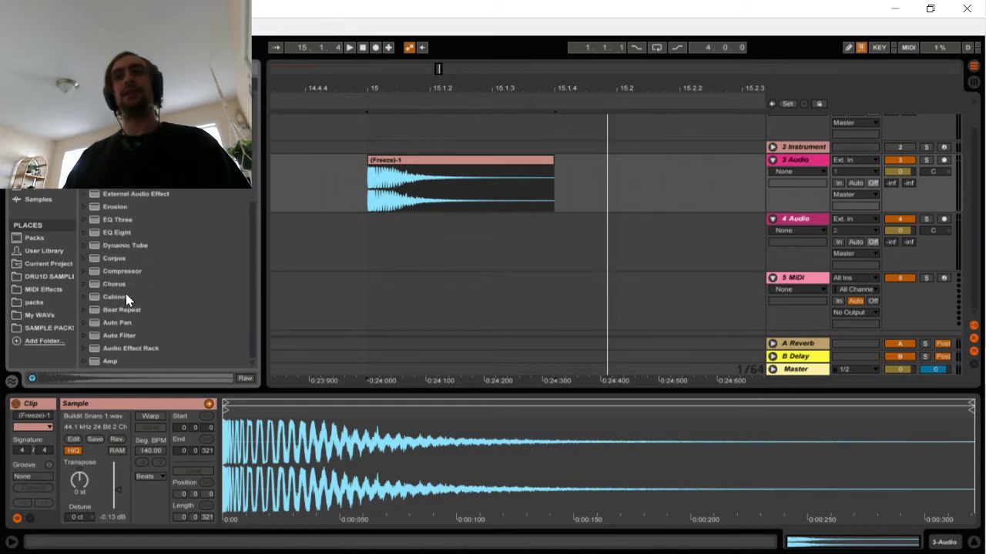
pyautogui.scroll(1, 126, 294)
pyautogui.doubleClick(127, 244)
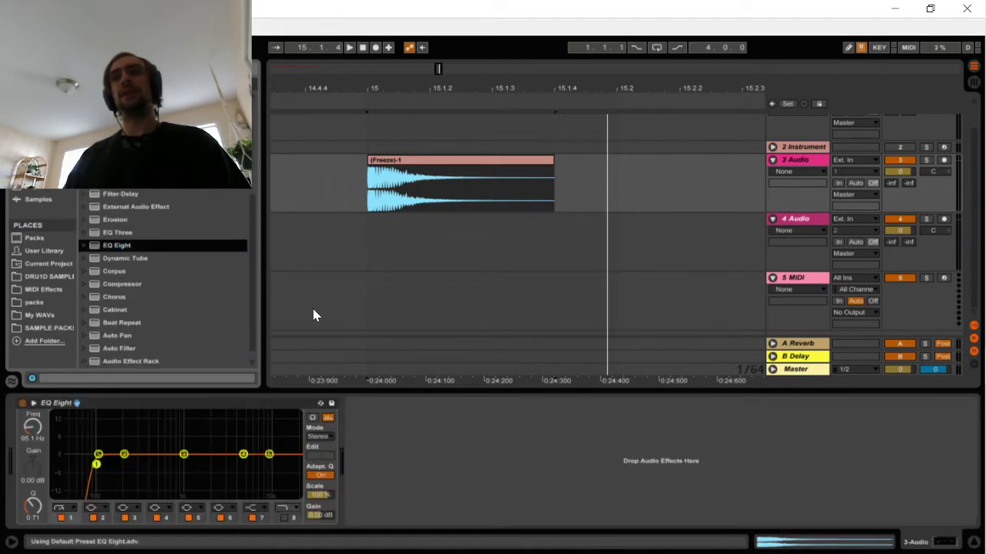
# Set the EQ Eight to M/S mode and audition the snare while switching between editing the side and mid channels
pyautogui.click(315, 436)
pyautogui.click(323, 471)
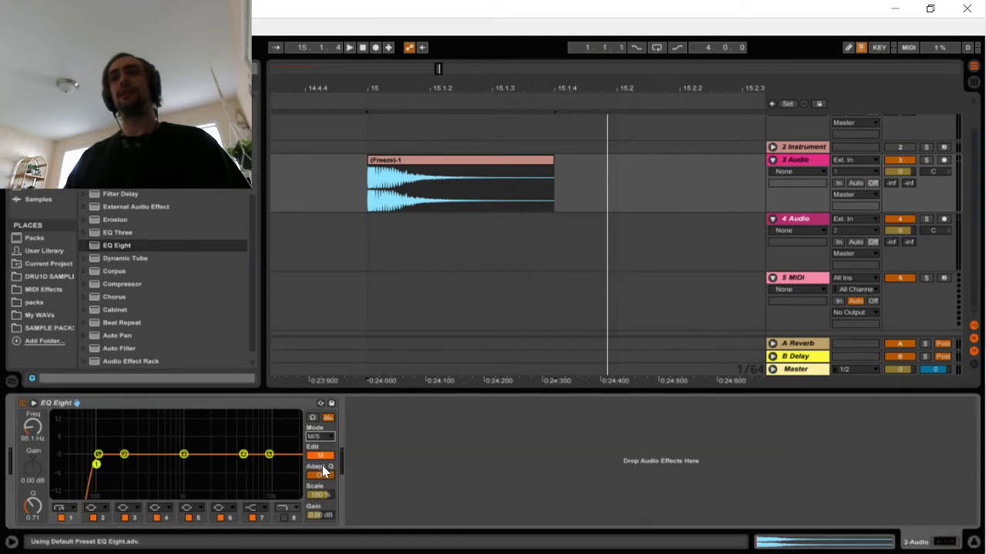
pyautogui.click(317, 456)
pyautogui.press('space')
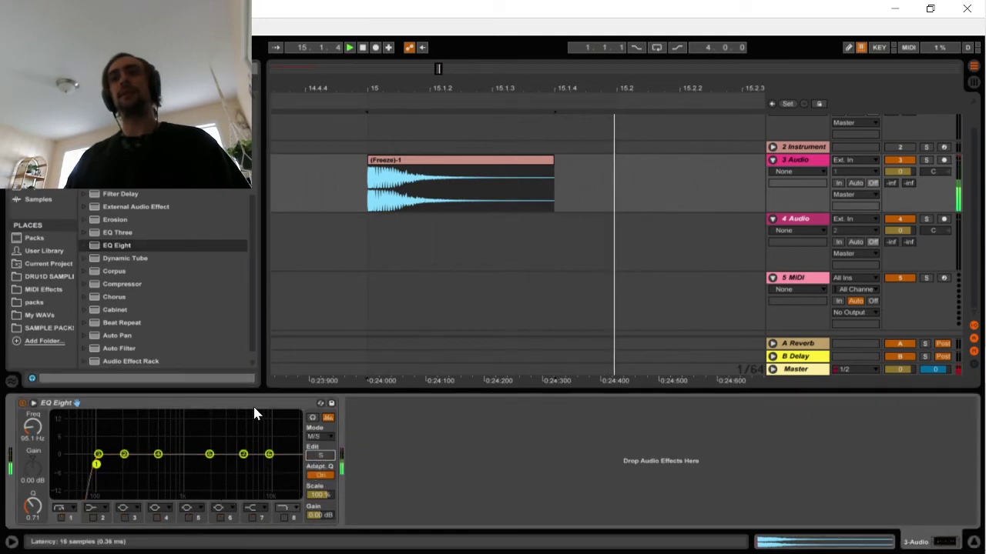
pyautogui.click(315, 458)
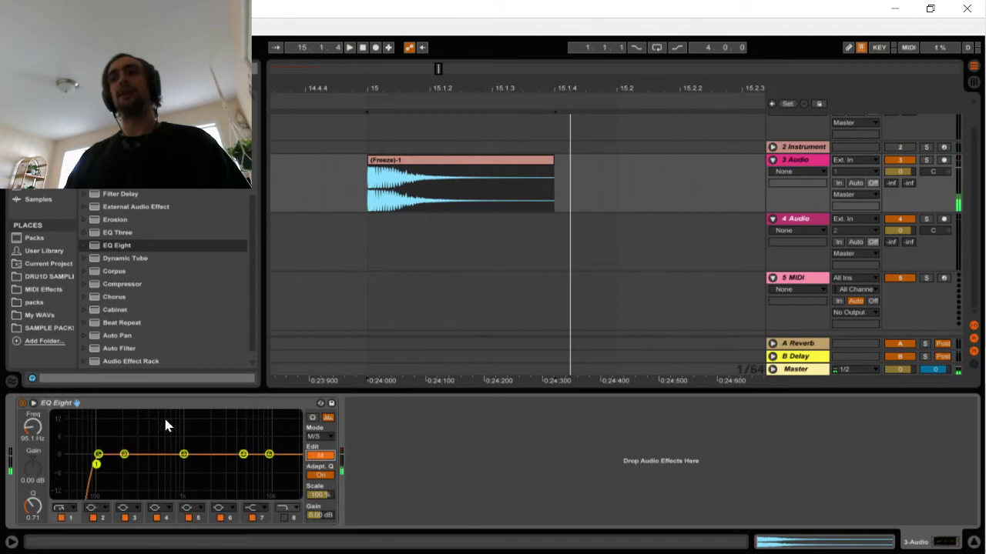
# Try a 170 Hz low cut and a gentle dip at 474 Hz on the mid channel, and delete the EQ Eight
pyautogui.moveTo(96, 464); pyautogui.dragTo(118, 463)
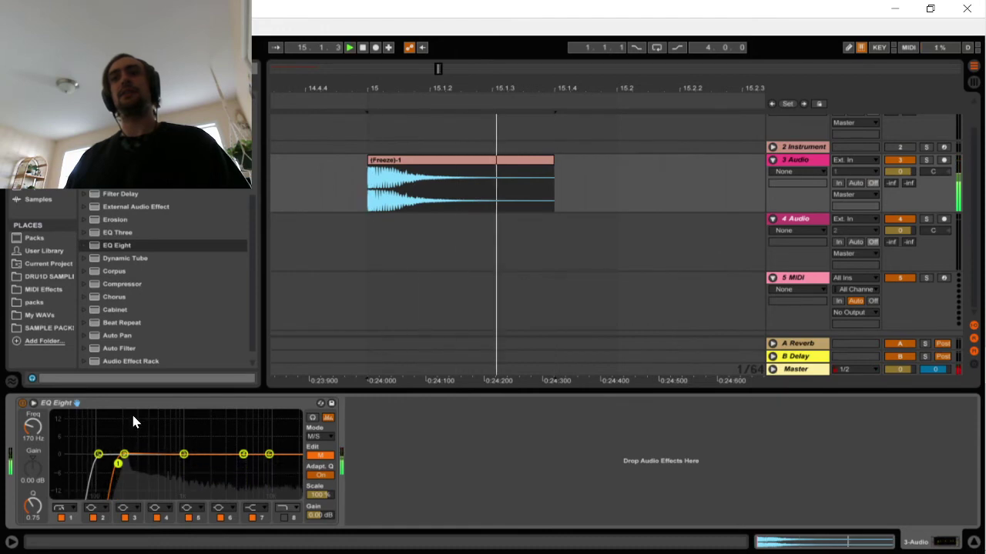
pyautogui.moveTo(183, 455); pyautogui.dragTo(155, 461)
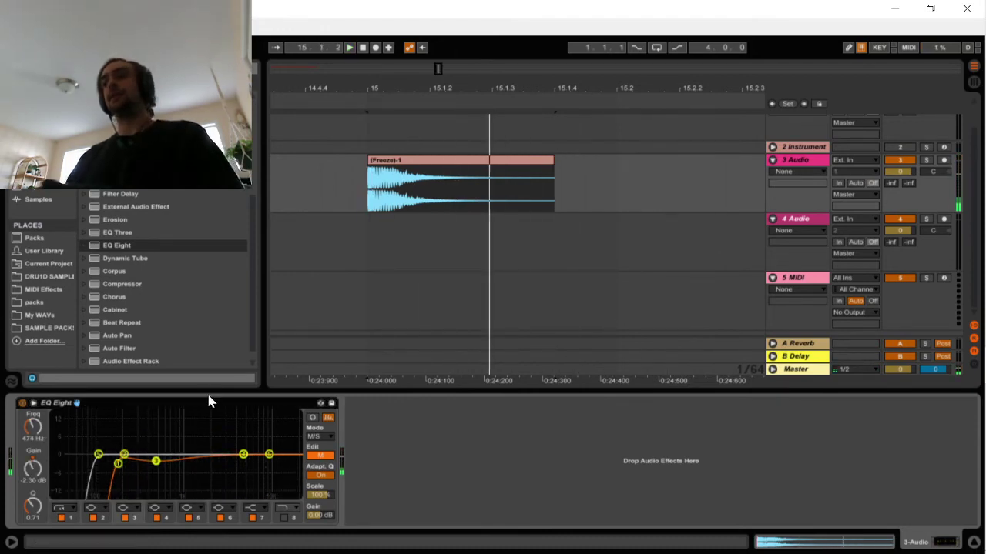
pyautogui.press('Delete')
# Add a Glue Compressor to the 3 Audio track and raise its attack and release
pyautogui.scroll(1, 186, 299)
pyautogui.scroll(4, 186, 299)
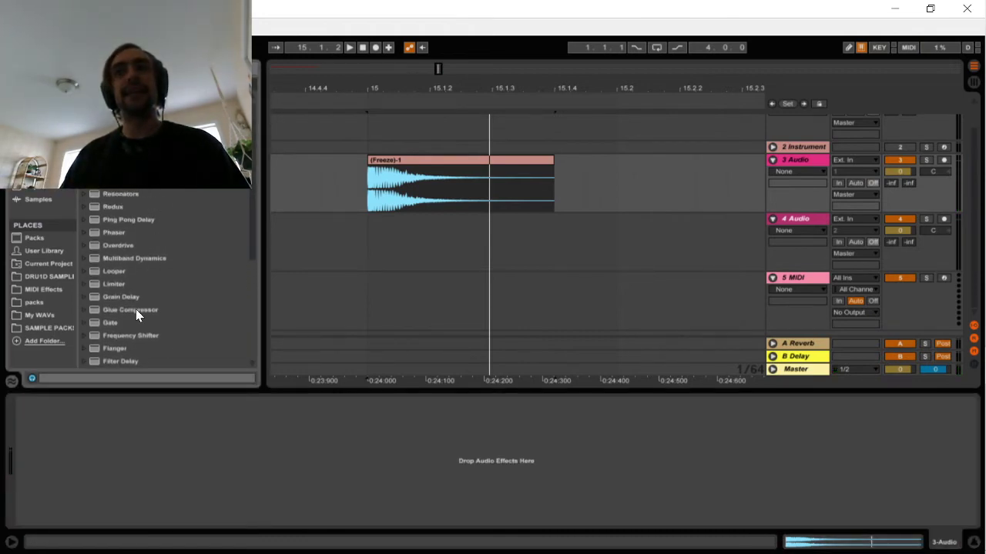
pyautogui.click(136, 310)
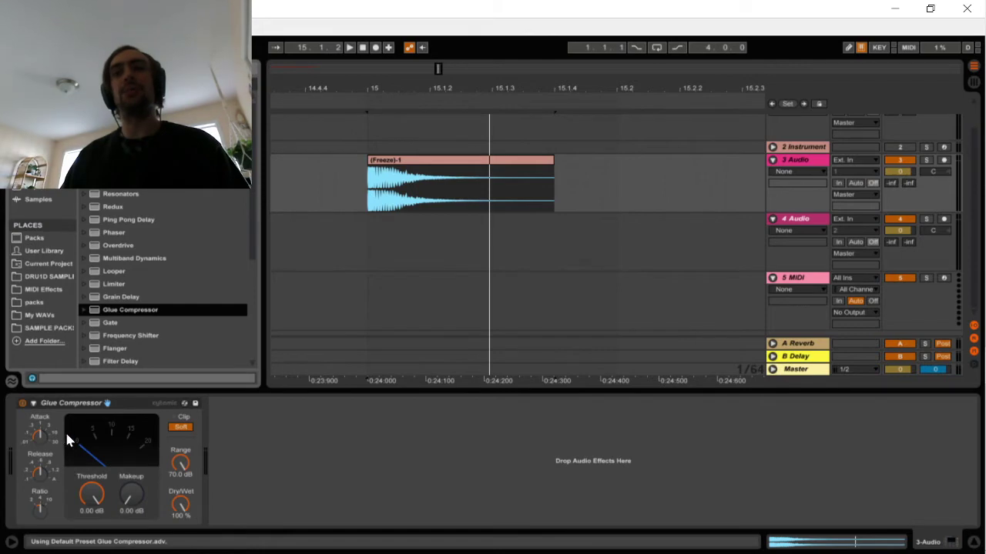
pyautogui.moveTo(40, 467); pyautogui.dragTo(40, 447)
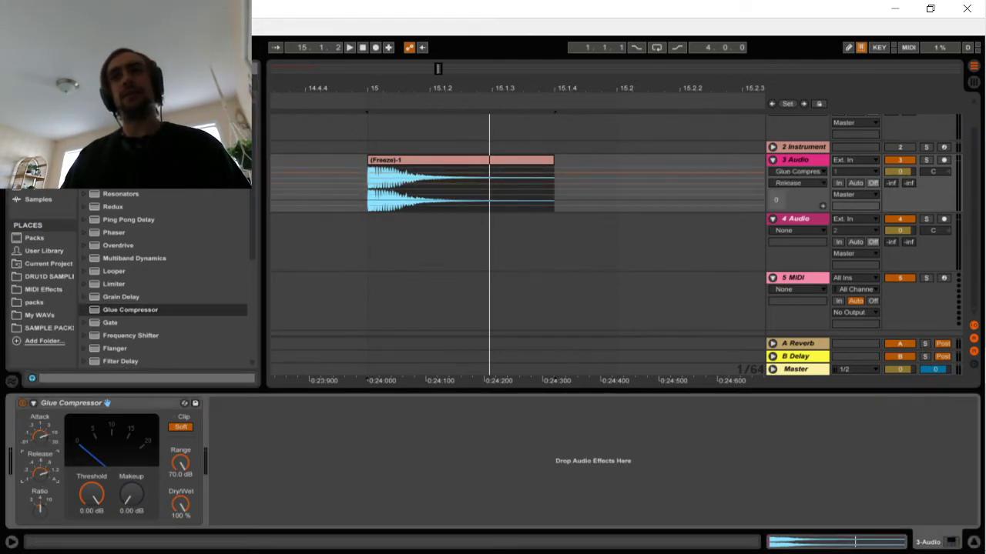
# Add a second Glue Compressor with threshold -4.44 dB and makeup 3.81 dB, and delete the first one
pyautogui.hotkey('ctrl', 'f')
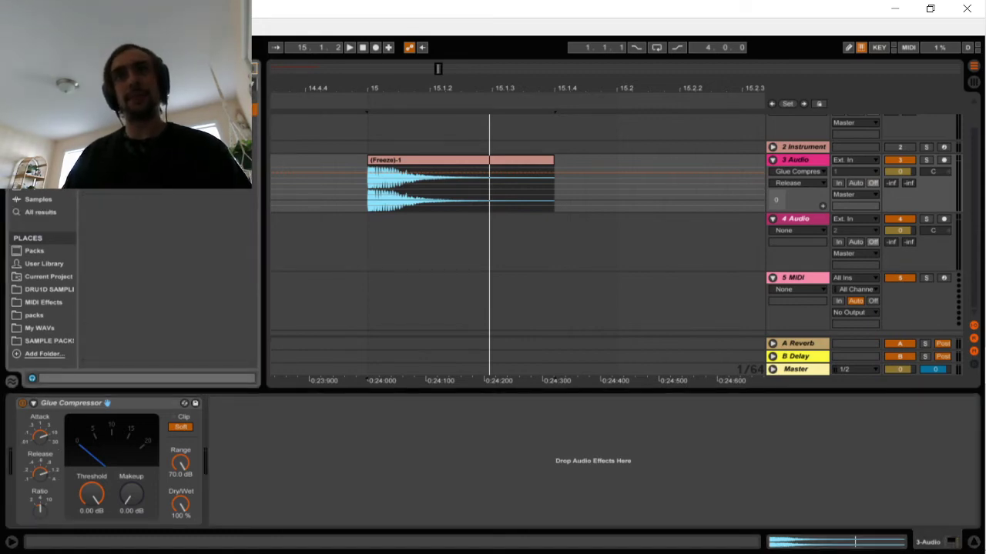
pyautogui.press('Return')
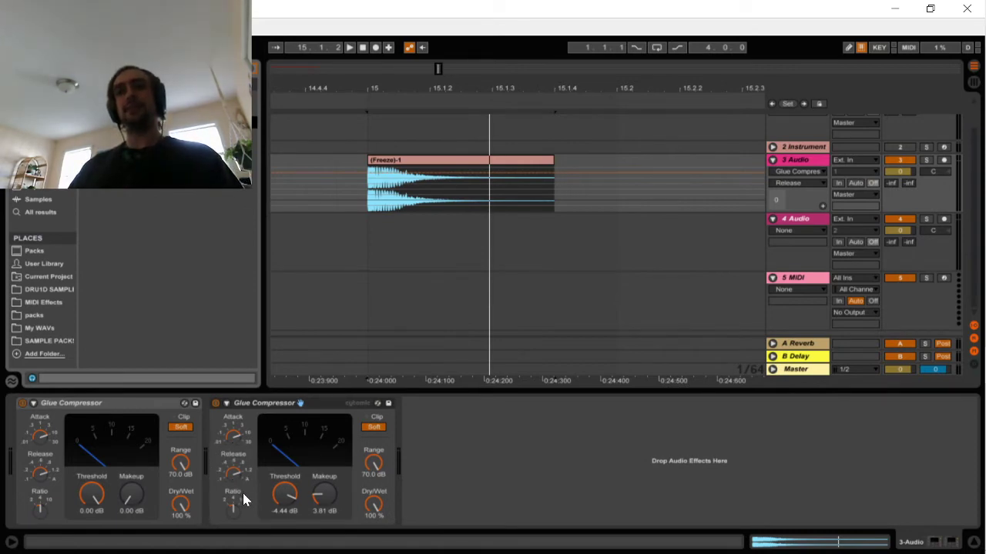
pyautogui.click(236, 445)
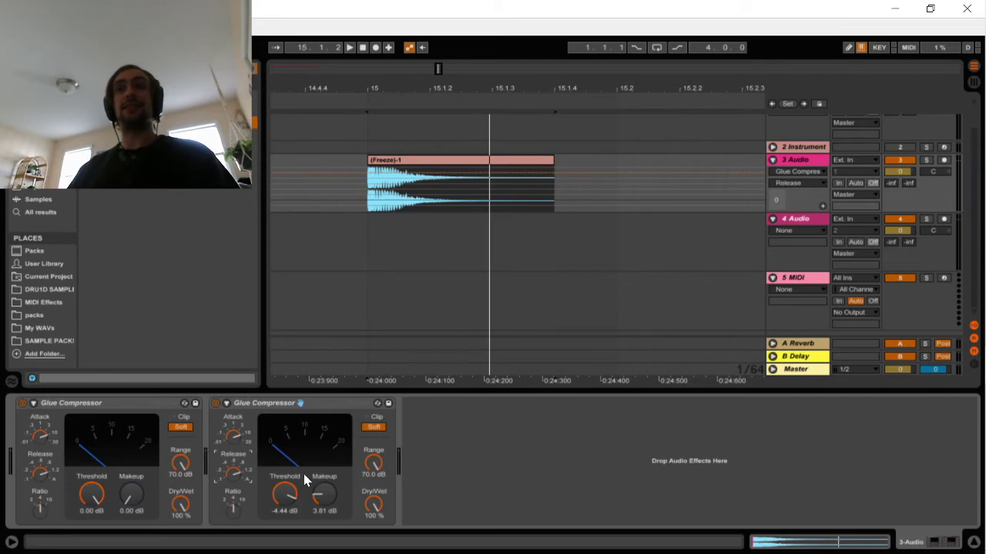
pyautogui.click(147, 401)
pyautogui.press('Delete')
# Raise the Glue Compressor's makeup gain and lower its threshold while repeatedly auditioning the snare
pyautogui.press('space')
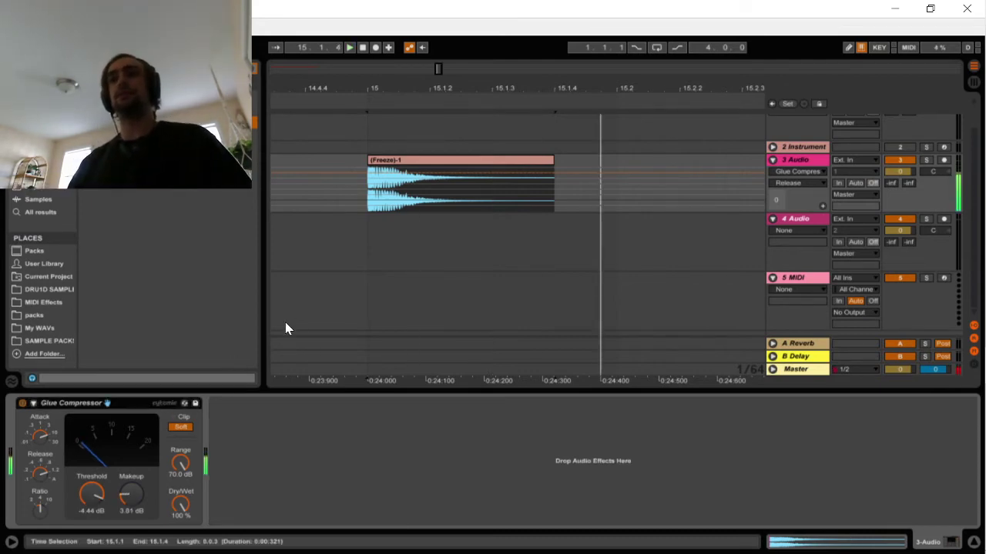
pyautogui.moveTo(131, 495); pyautogui.dragTo(131, 469)
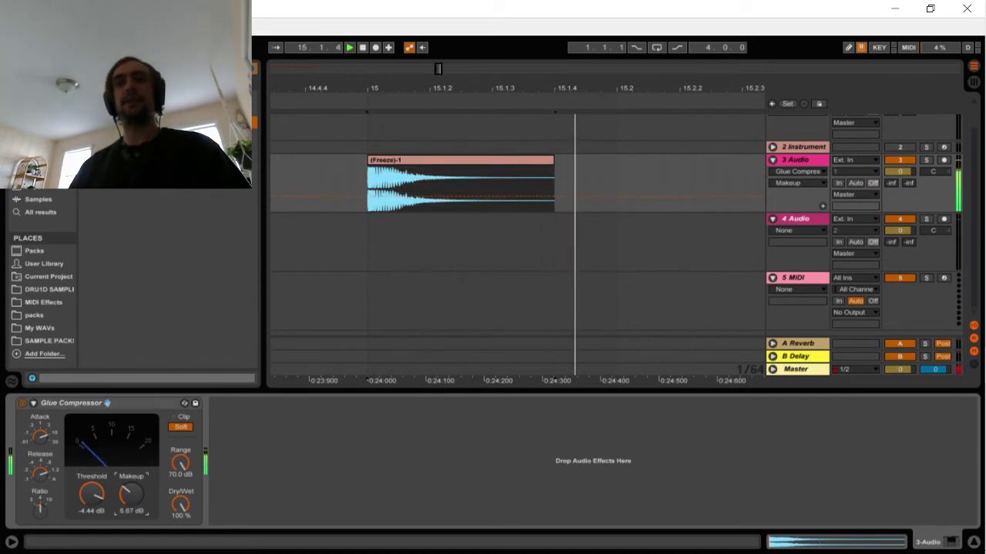
pyautogui.moveTo(90, 517)
pyautogui.mouseDown()
pyautogui.moveTo(90, 549)
pyautogui.moveTo(90, 536)
pyautogui.mouseUp()
pyautogui.press('space')
pyautogui.press('space')
pyautogui.press('space')
pyautogui.press('space')
pyautogui.press('space')
pyautogui.press('space')
pyautogui.press('space')
pyautogui.press('space')
pyautogui.press('space')
pyautogui.press('space')
pyautogui.press('space')
pyautogui.press('space')
pyautogui.press('space')
pyautogui.press('space')
pyautogui.press('space')
# Set the Glue Compressor's makeup to 4.13 dB and threshold to -5.71 dB while auditioning the snare
pyautogui.moveTo(133, 496); pyautogui.dragTo(95, 492)
pyautogui.press('space')
pyautogui.press('space')
pyautogui.press('space')
pyautogui.press('space')
pyautogui.press('space')
pyautogui.press('space')
pyautogui.press('space')
pyautogui.press('space')
pyautogui.press('space')
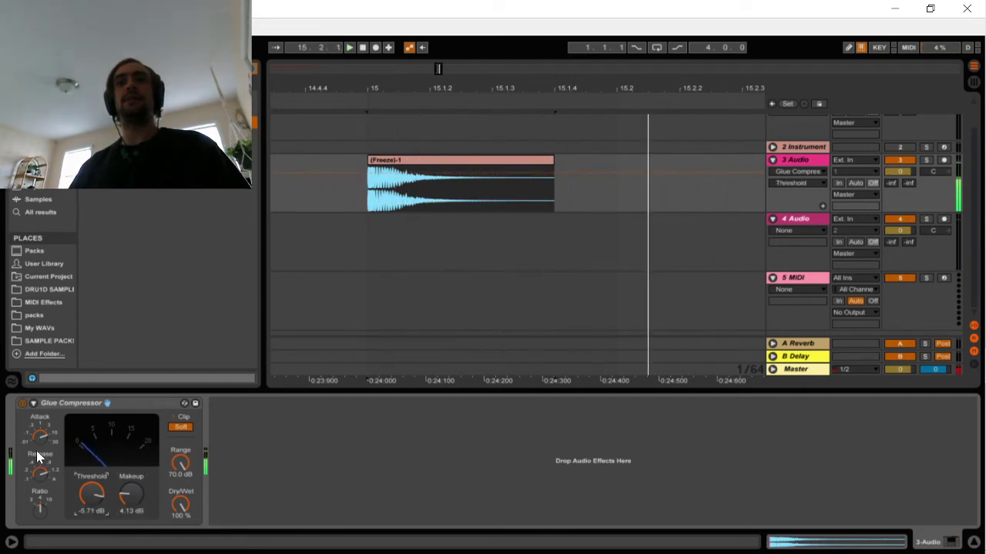
# Replay the snare and bypass the Glue Compressor to compare the uncompressed sound
pyautogui.press('space')
pyautogui.press('space')
pyautogui.click(24, 404)
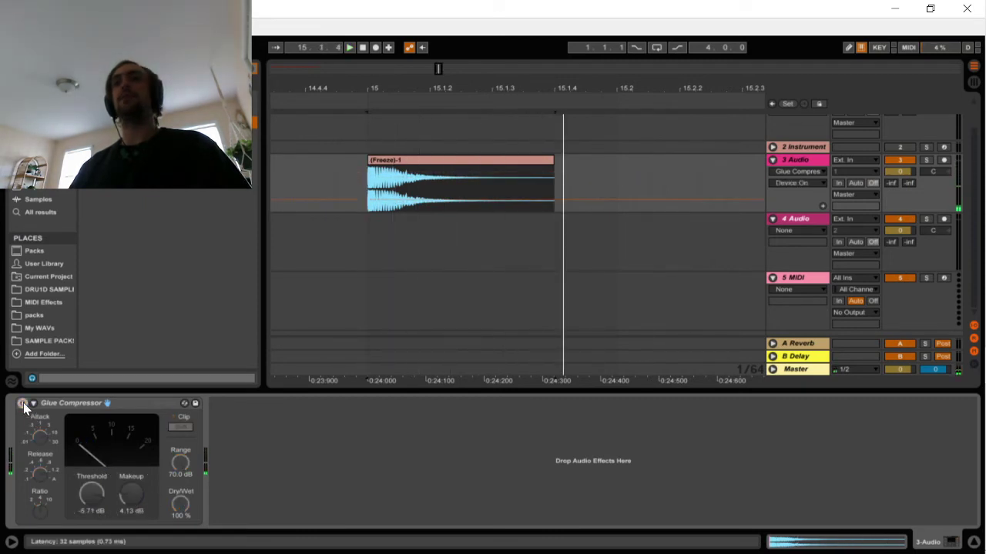
# Re-enable the Glue Compressor, browse the audio effects, and replay the snare clip
pyautogui.click(24, 403)
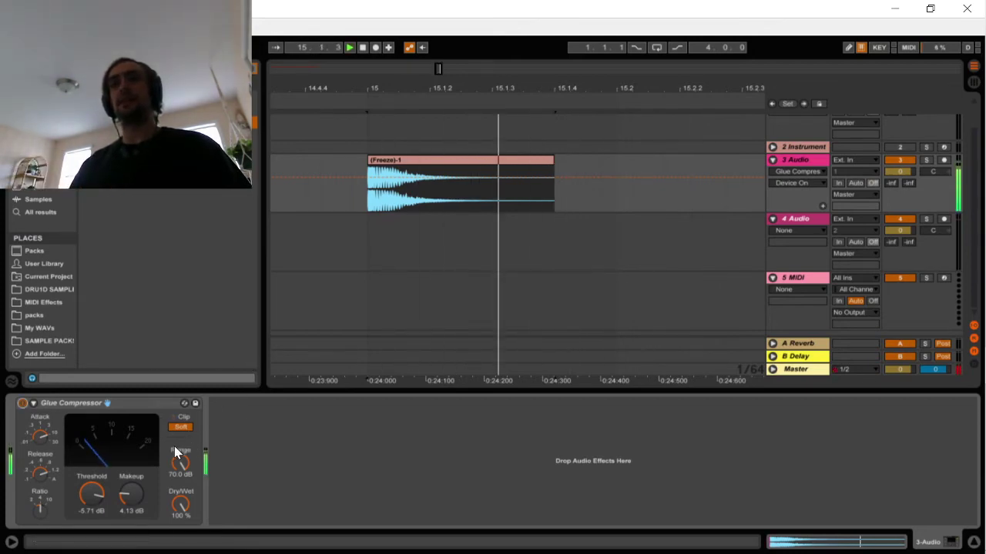
pyautogui.click(253, 67)
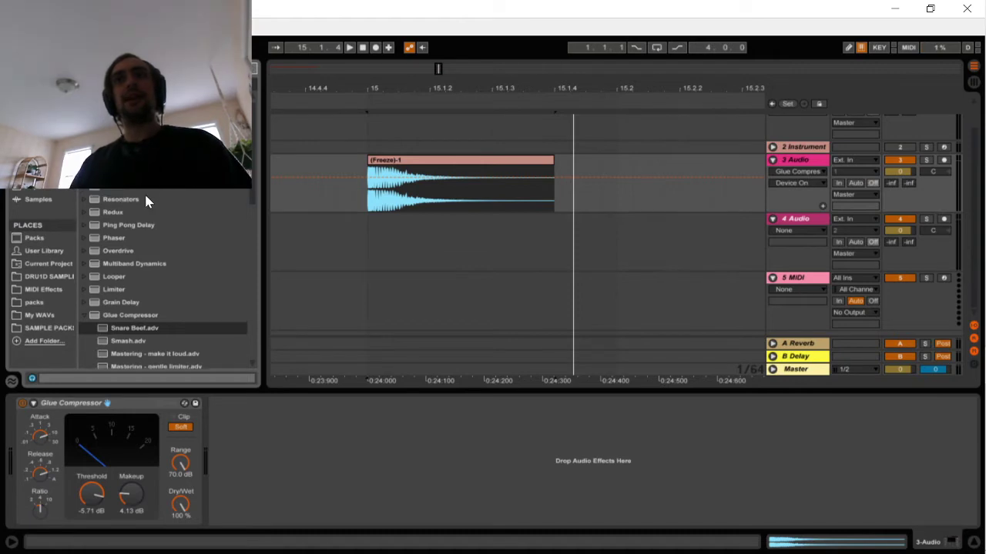
pyautogui.click(85, 315)
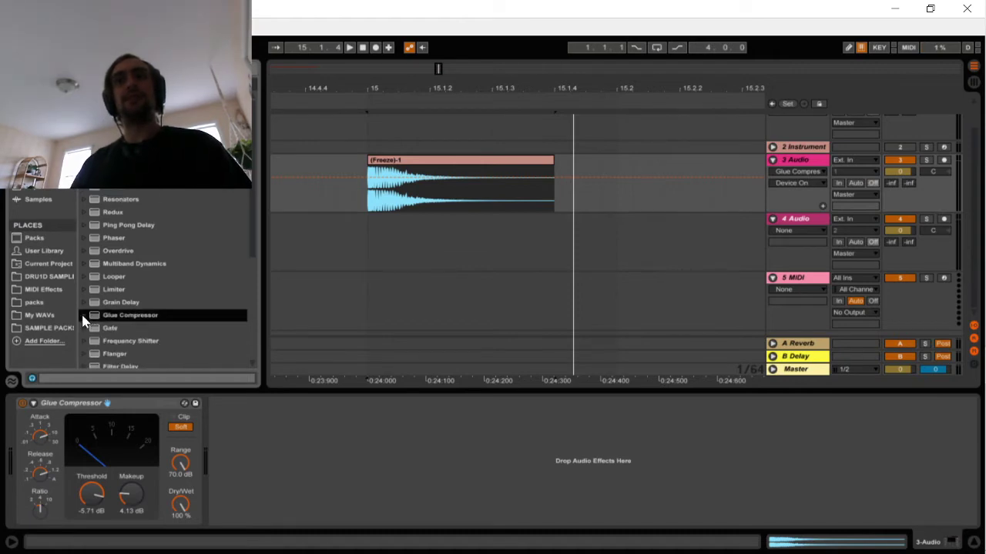
pyautogui.click(83, 315)
pyautogui.click(83, 316)
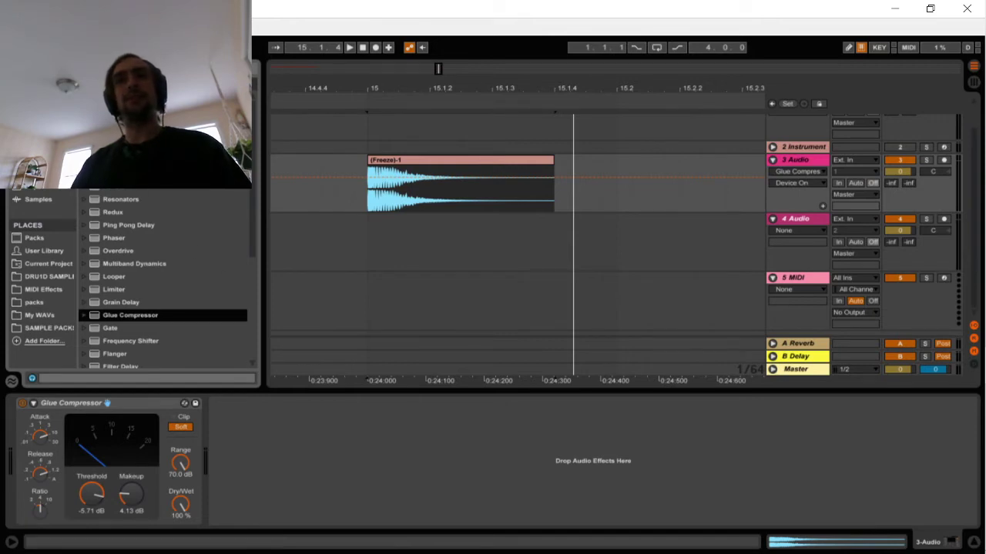
pyautogui.scroll(-4, 146, 239)
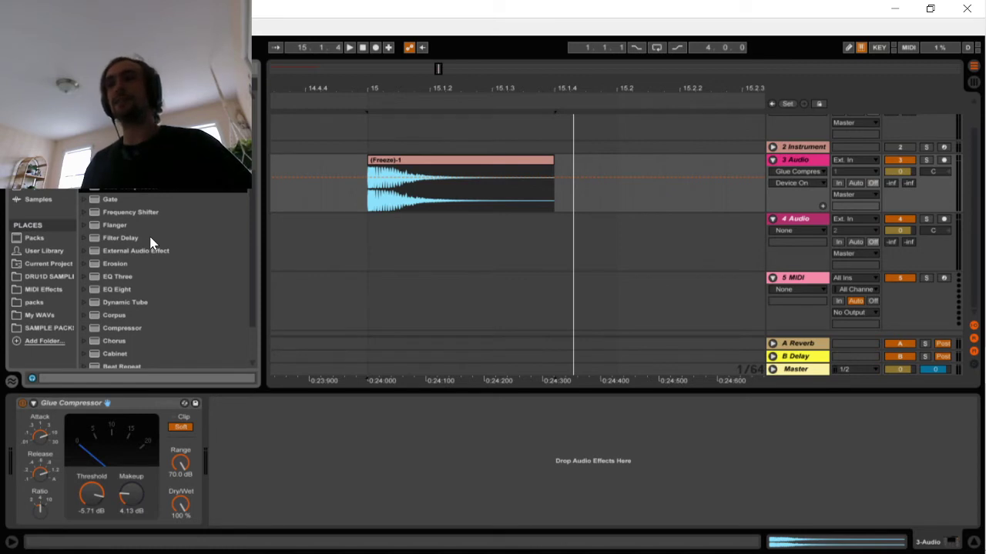
pyautogui.click(478, 161)
pyautogui.press('space')
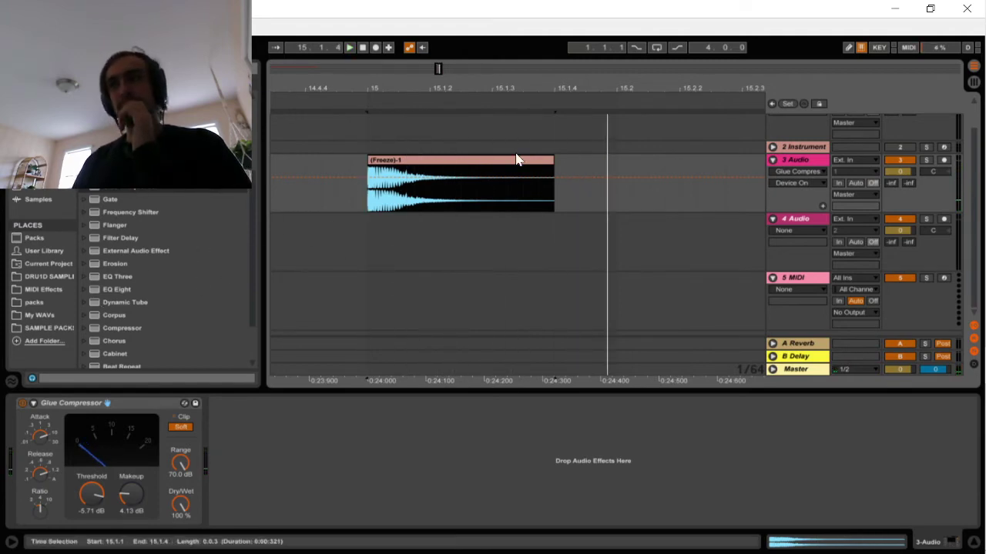
pyautogui.moveTo(555, 204); pyautogui.dragTo(370, 194)
pyautogui.press('space')
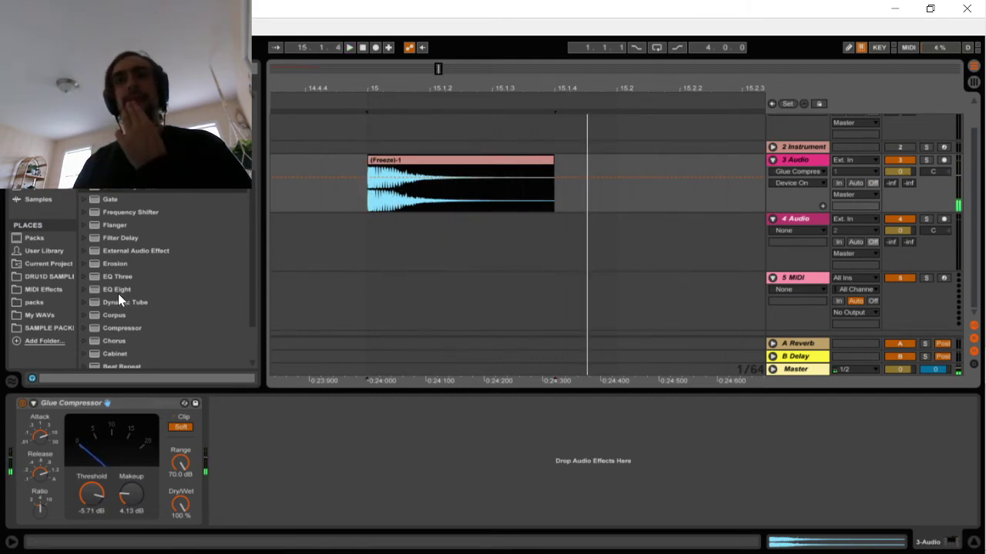
# Add the Disperser plug-in after the Glue Compressor and turn down its amount and pinch
pyautogui.click(154, 69)
pyautogui.write('sa')
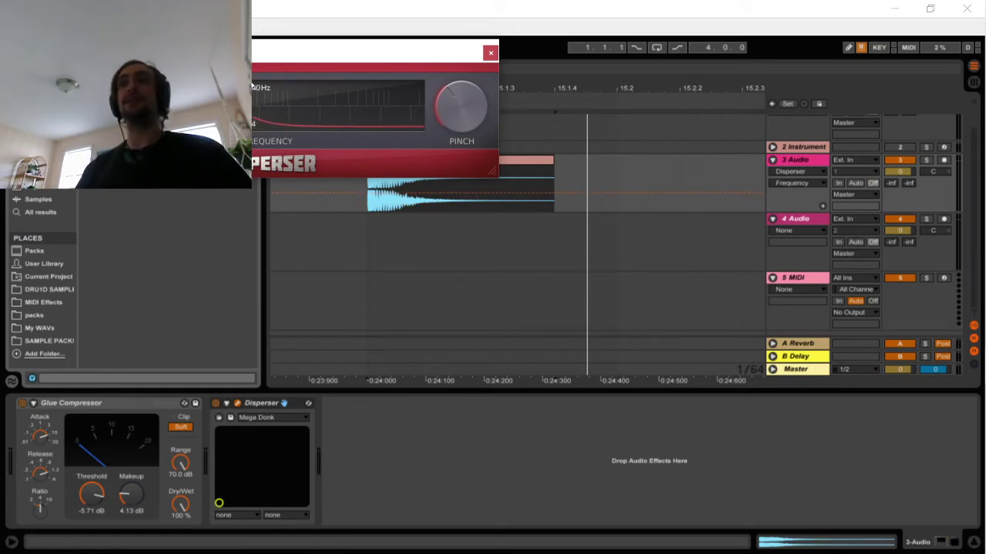
pyautogui.click(219, 406)
pyautogui.click(231, 96)
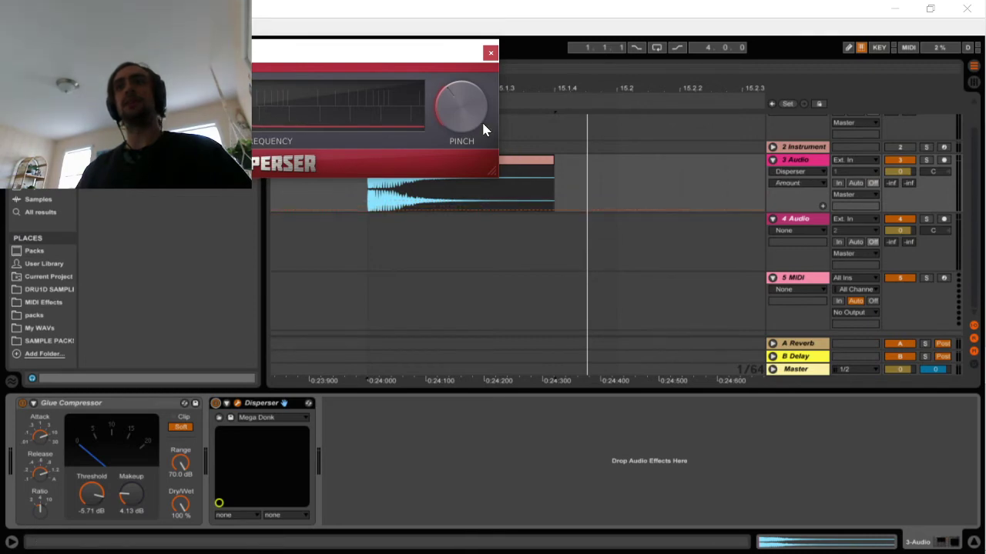
# Audition the snare with Disperser bypassed and active, and close the plug-in window
pyautogui.press('space')
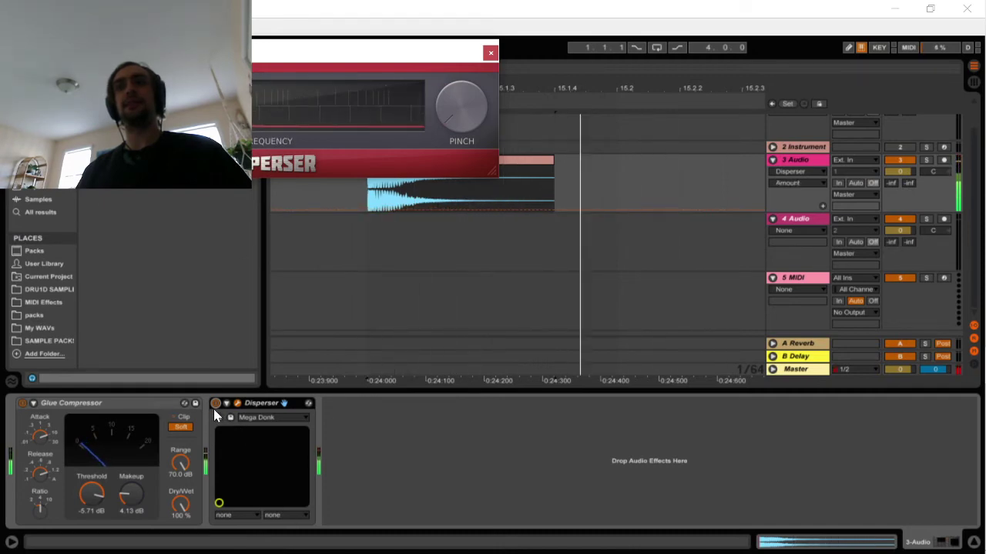
pyautogui.click(216, 404)
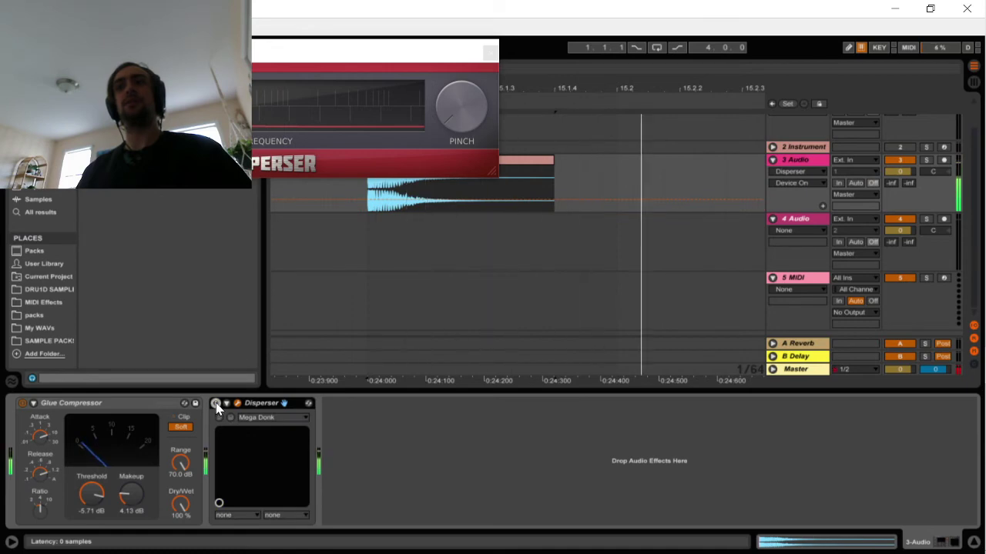
pyautogui.click(216, 404)
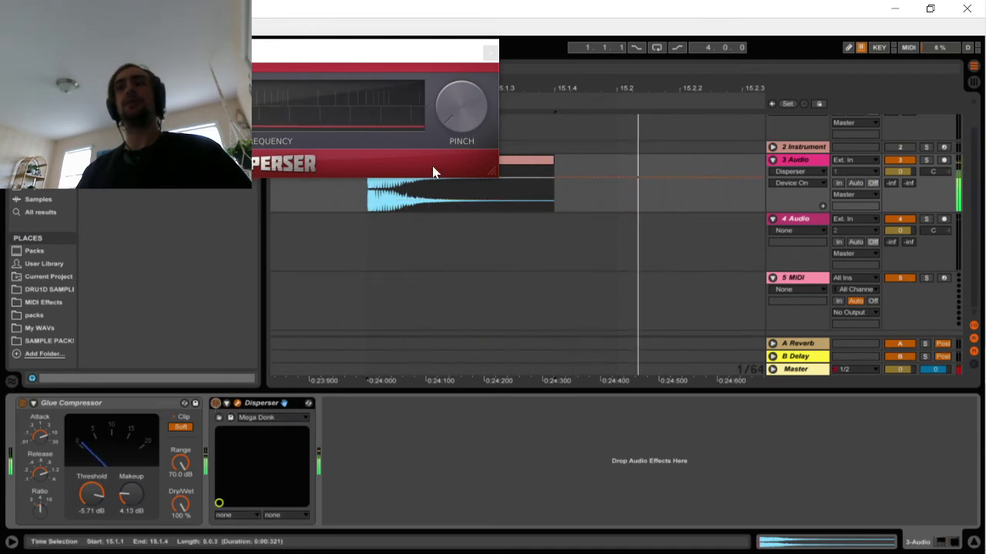
pyautogui.click(491, 53)
pyautogui.press('space')
pyautogui.press('space')
pyautogui.press('space')
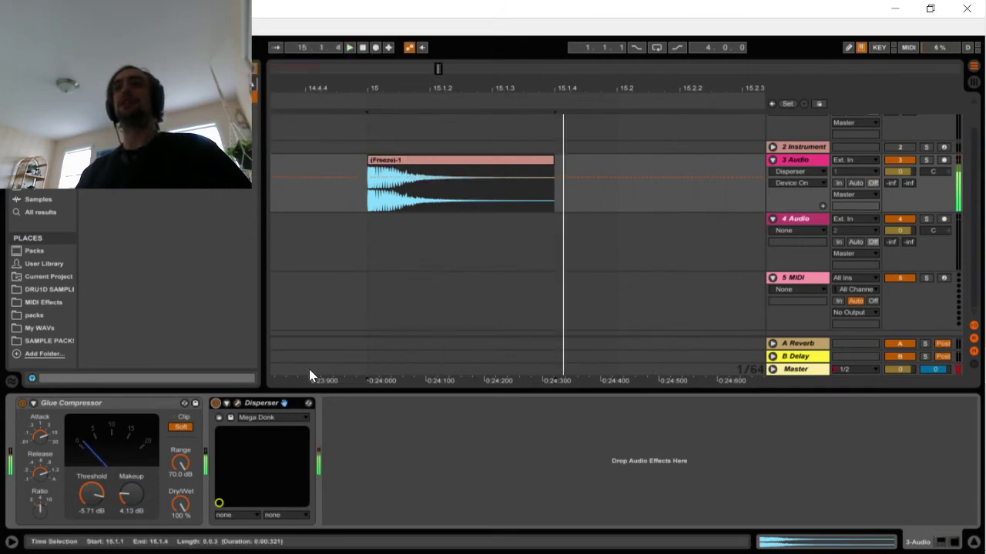
pyautogui.press('space')
pyautogui.press('space')
pyautogui.press('space')
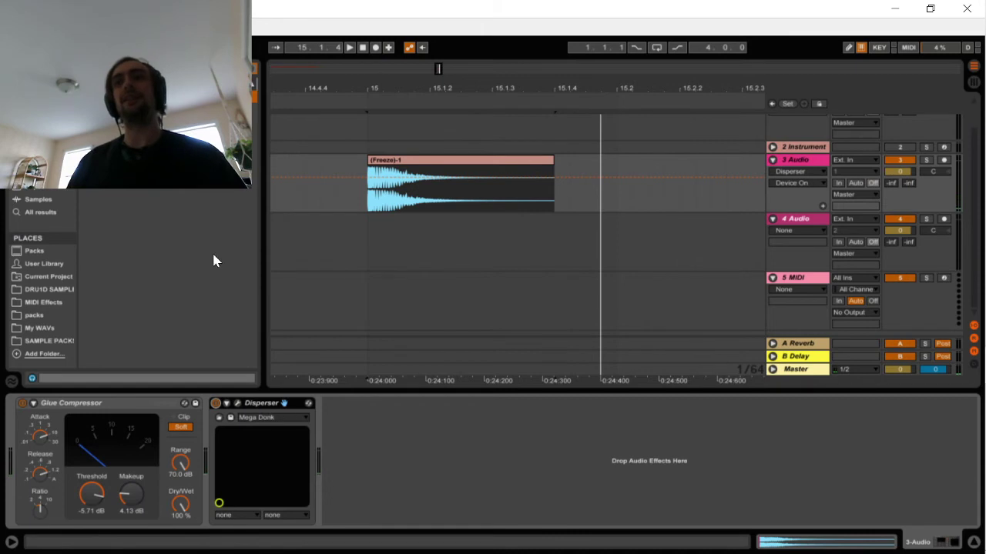
# Move Disperser ahead of the Glue Compressor and raise the compressor's makeup to 5.87 dB while auditioning the snare
pyautogui.click(254, 71)
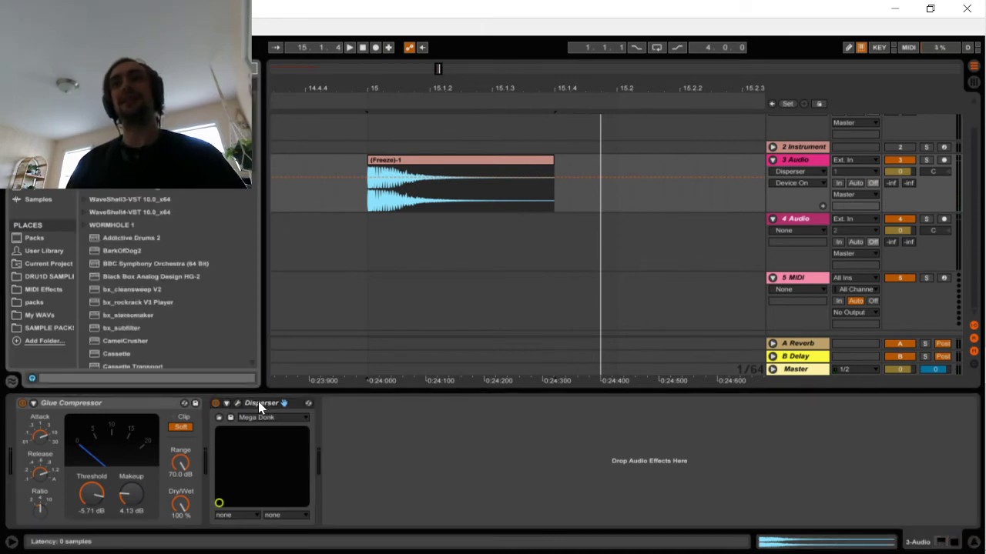
pyautogui.moveTo(259, 402); pyautogui.dragTo(47, 403)
pyautogui.press('space')
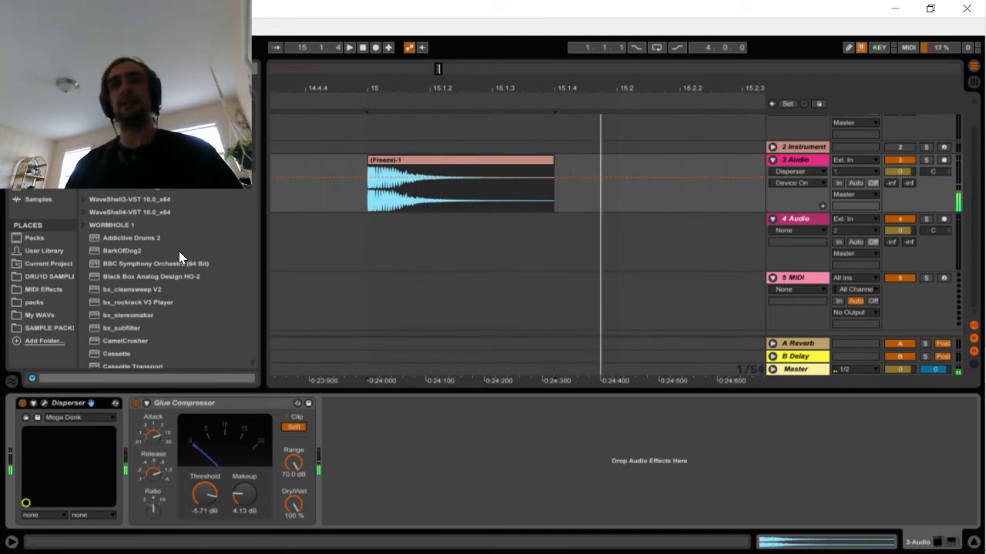
pyautogui.moveTo(244, 494); pyautogui.dragTo(243, 476)
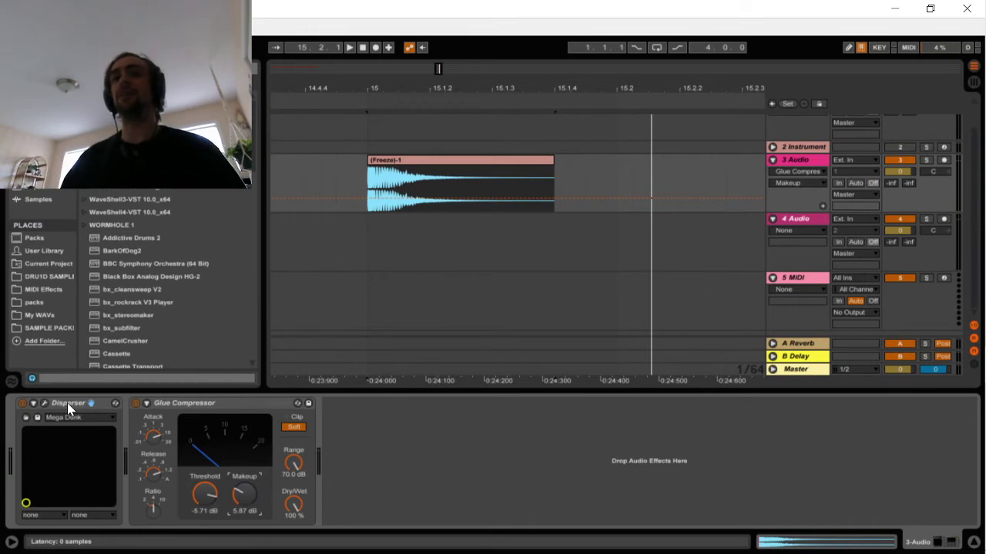
pyautogui.press('space')
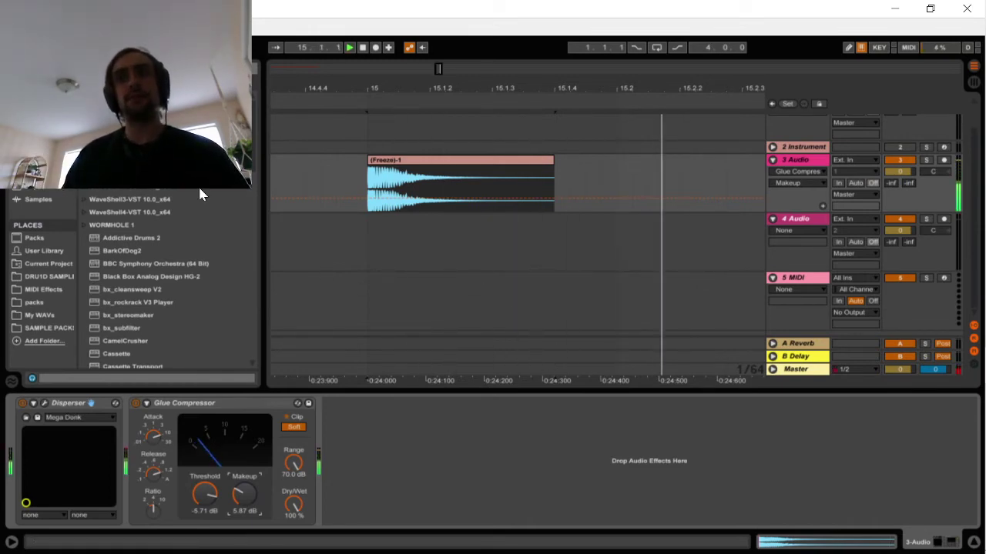
# Add an EQ Eight after the Glue Compressor on the snare's audio track
pyautogui.click(45, 135)
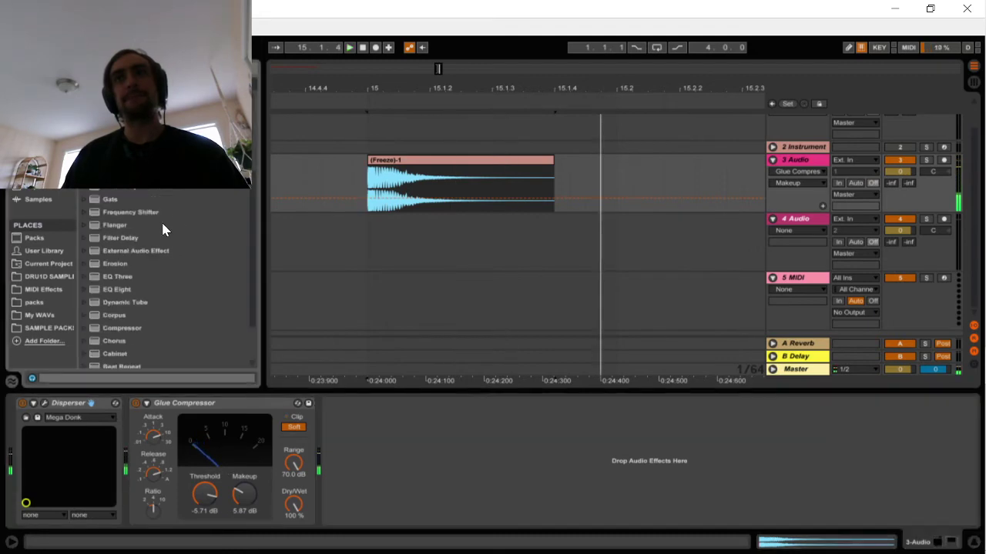
pyautogui.scroll(-2, 172, 300)
pyautogui.scroll(5, 167, 297)
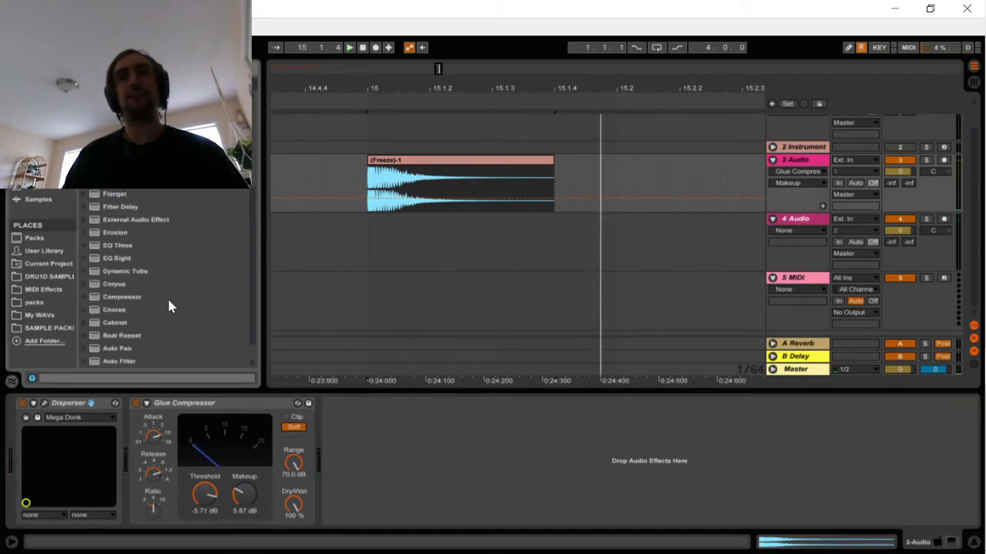
pyautogui.scroll(2, 169, 277)
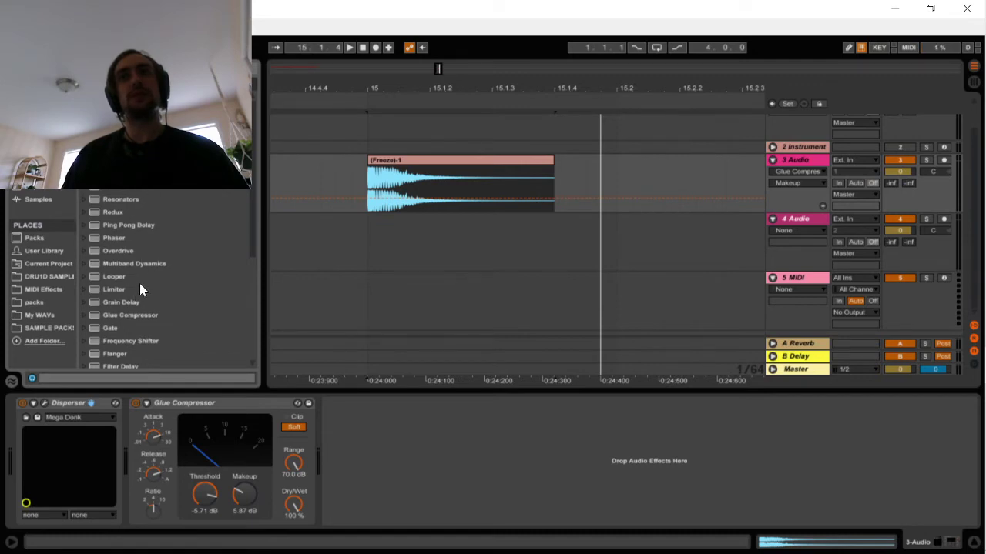
pyautogui.scroll(-6, 139, 277)
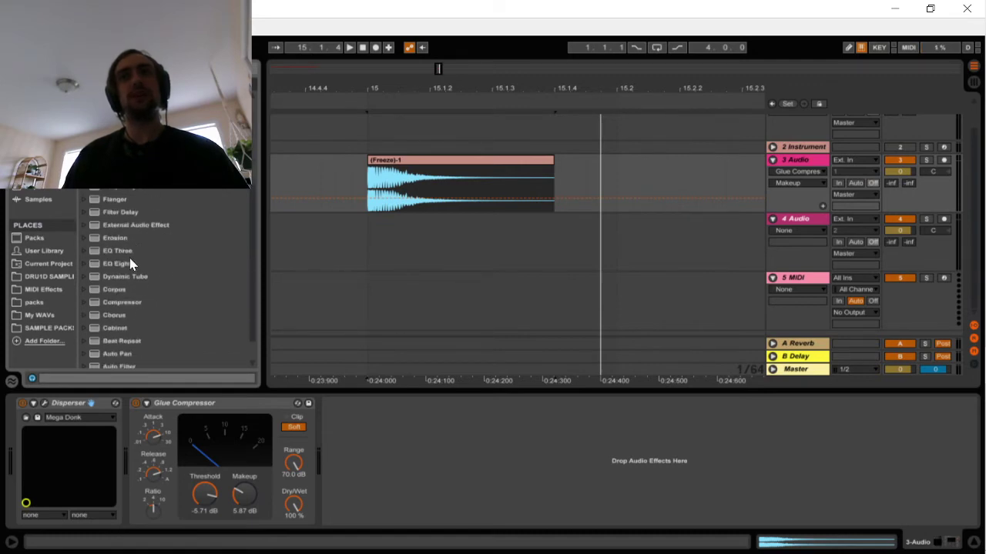
pyautogui.doubleClick(131, 264)
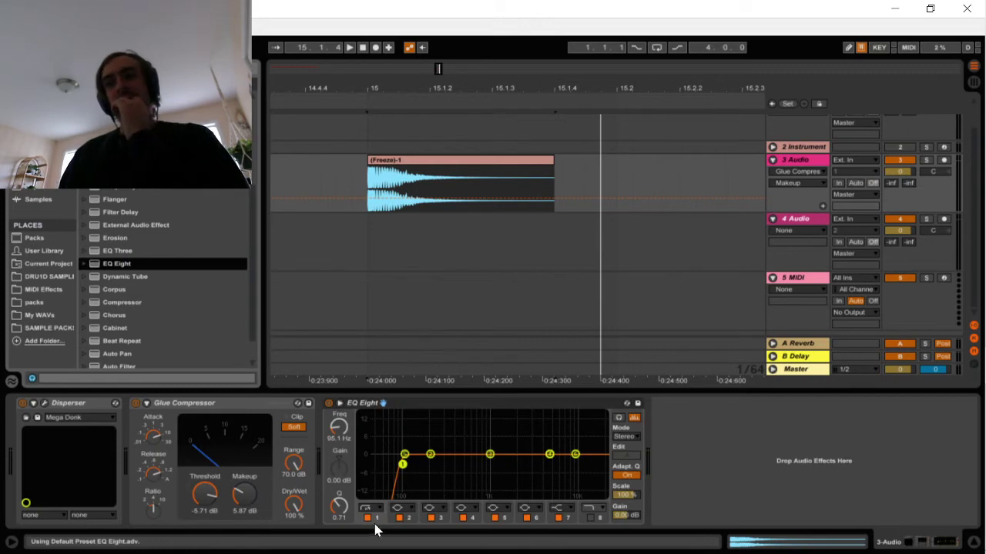
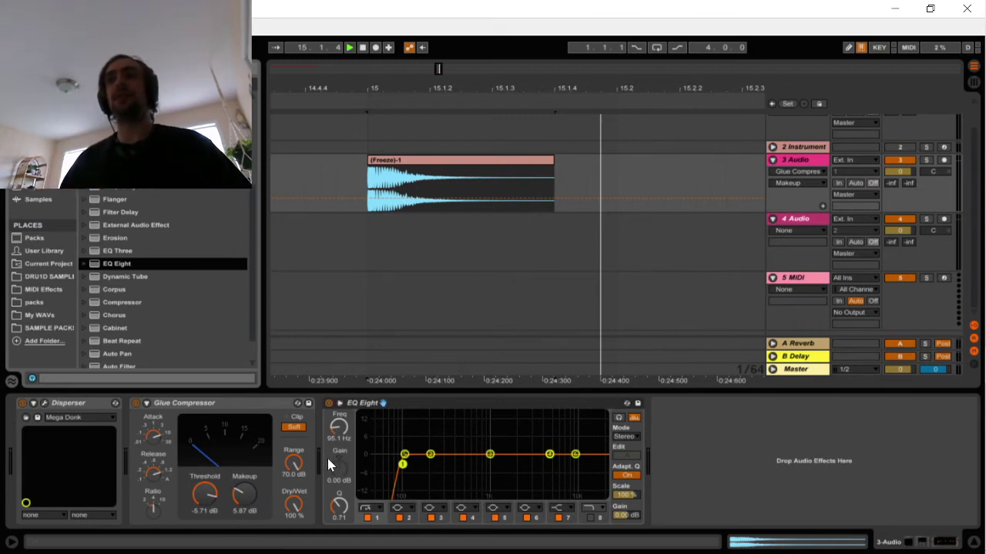
# Replay the snare and boost EQ Eight band 3 by 1.61 dB at 2.32 kHz
pyautogui.press('space')
pyautogui.press('space')
pyautogui.press('space')
pyautogui.press('space')
pyautogui.press('space')
pyautogui.press('space')
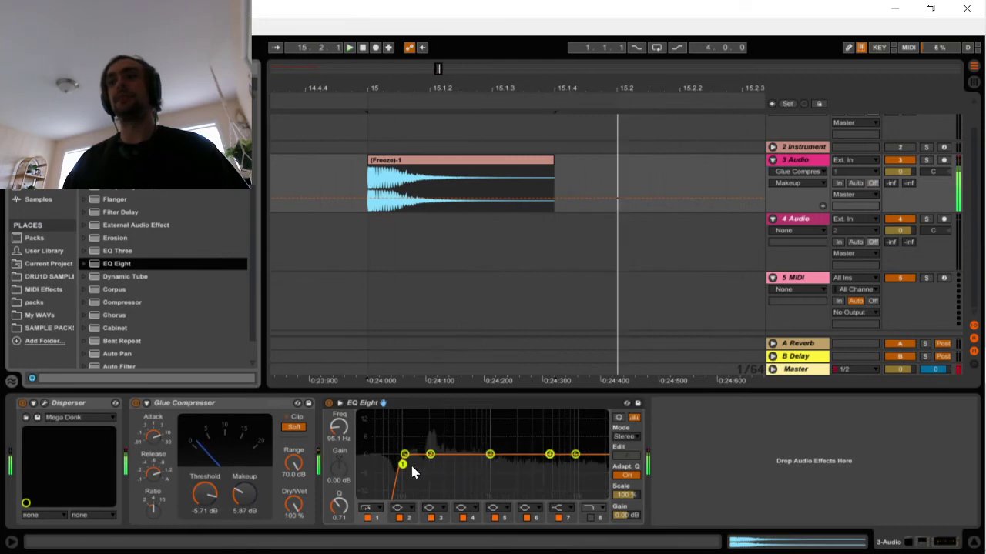
pyautogui.moveTo(490, 461); pyautogui.dragTo(521, 450)
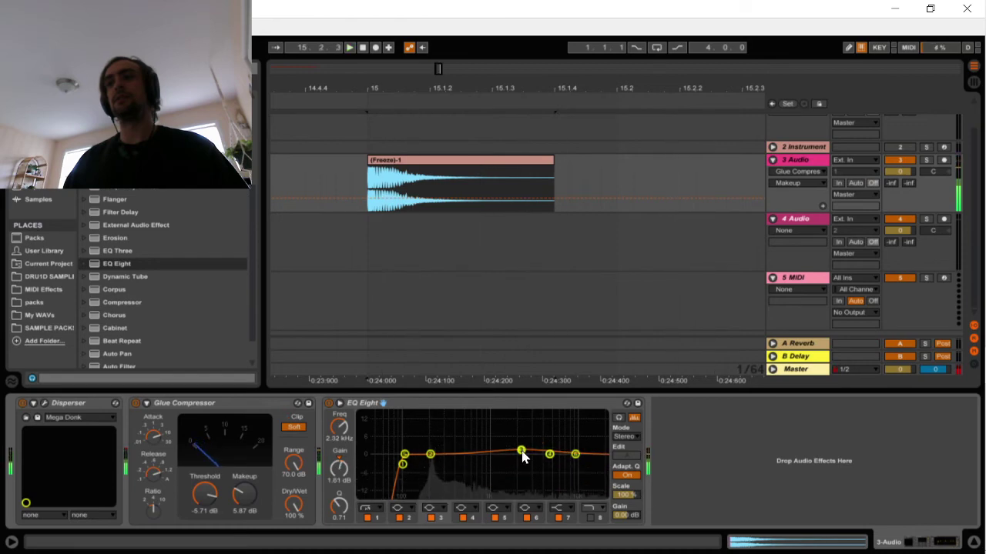
# Try EQ Eight ahead of the Glue Compressor, undo the move, and replay the snare
pyautogui.moveTo(383, 403); pyautogui.dragTo(185, 420)
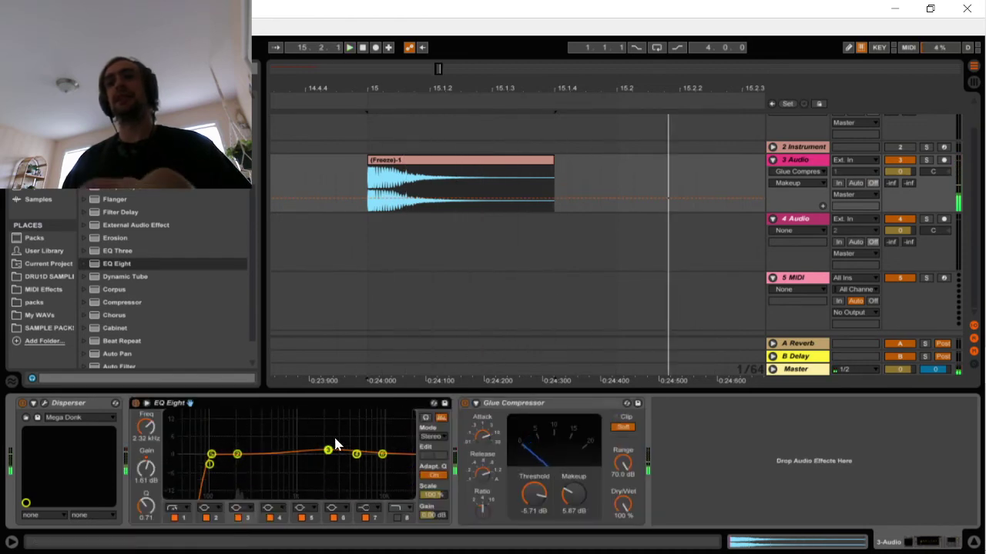
pyautogui.hotkey('ctrl', 'z')
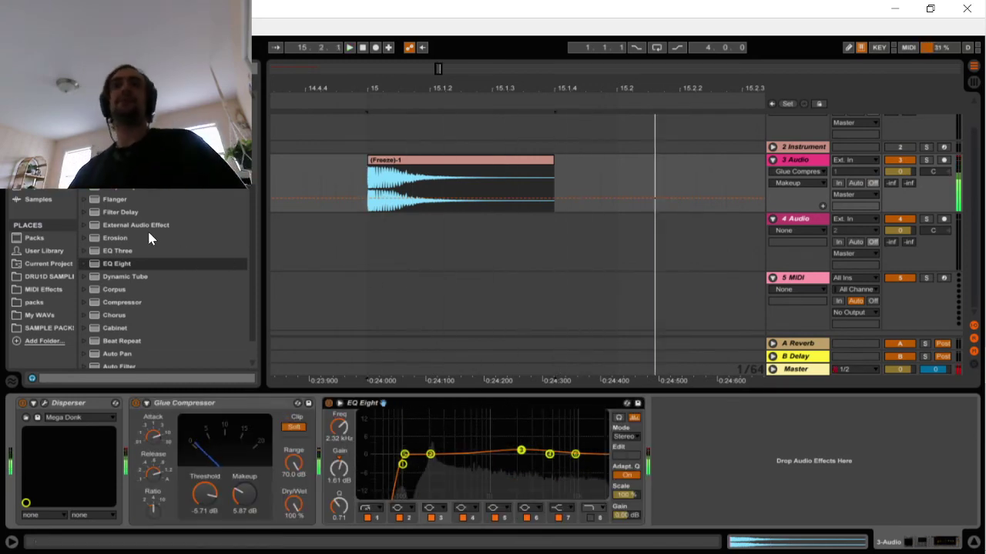
pyautogui.press('space')
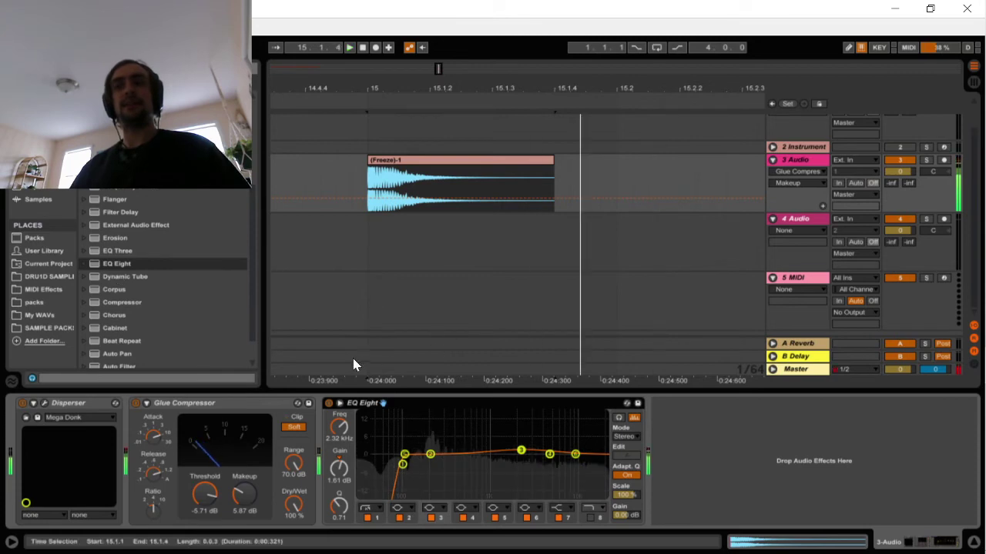
# Try a Multiband Dynamics device after EQ Eight and remove it
pyautogui.press('space')
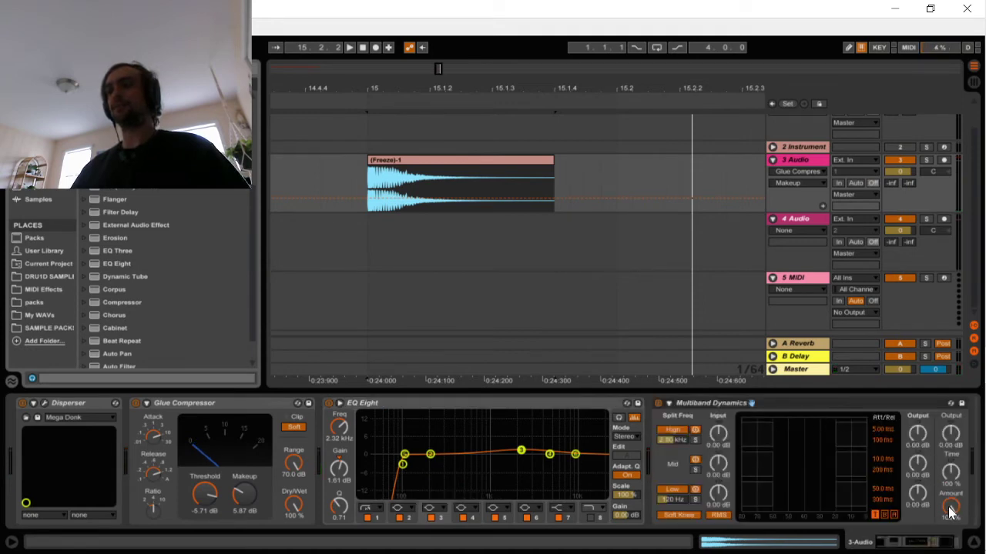
pyautogui.click(899, 403)
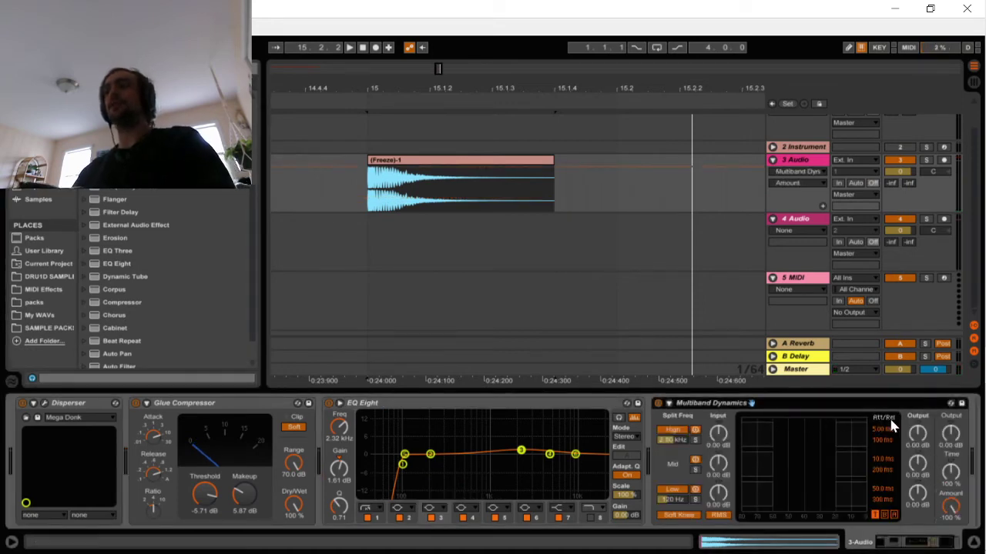
pyautogui.press('Delete')
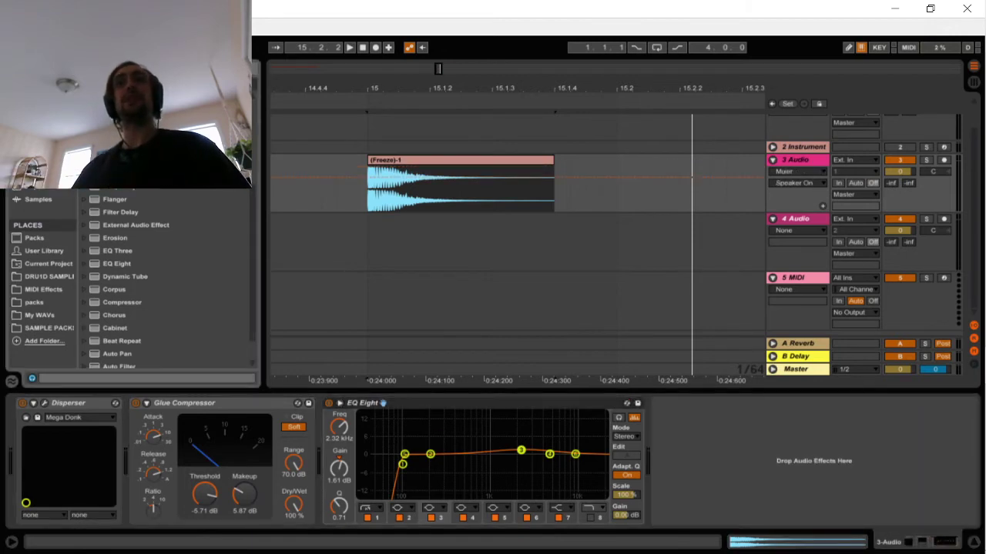
# Insert Overdrive between the Glue Compressor and EQ Eight with bandwidth 0.50 and dry/wet 100%, and audition the snare
pyautogui.moveTo(383, 403); pyautogui.dragTo(715, 413)
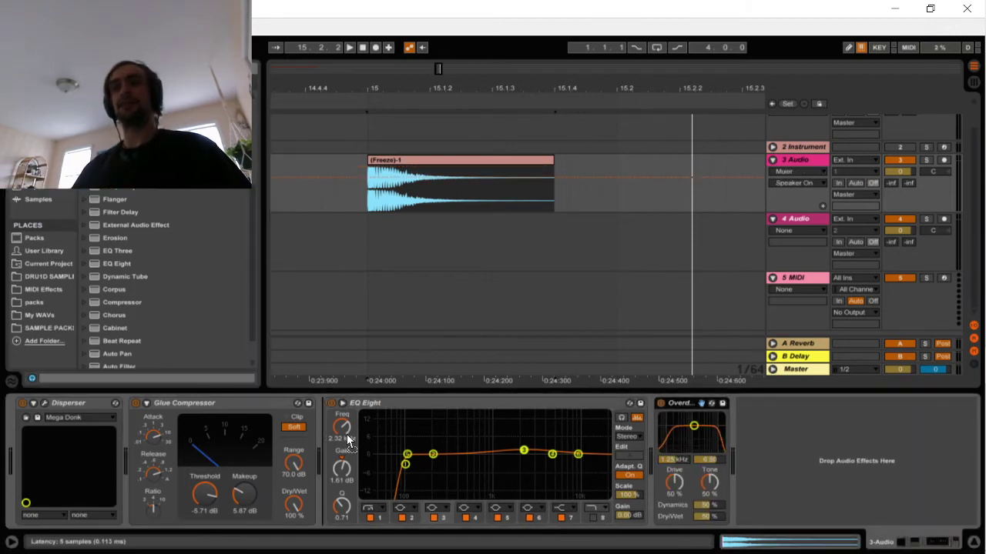
pyautogui.moveTo(348, 439); pyautogui.dragTo(362, 448)
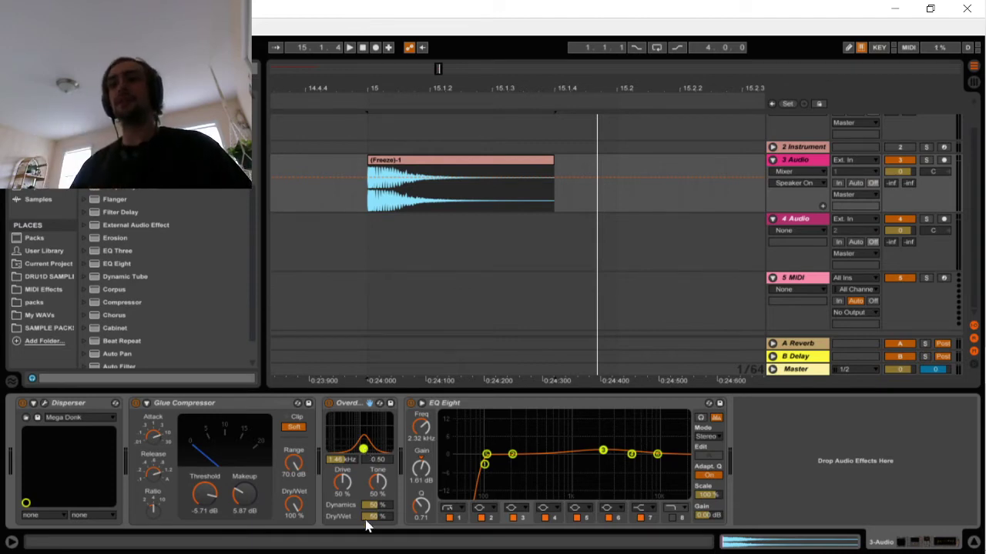
pyautogui.moveTo(366, 519); pyautogui.dragTo(367, 480)
pyautogui.press('space')
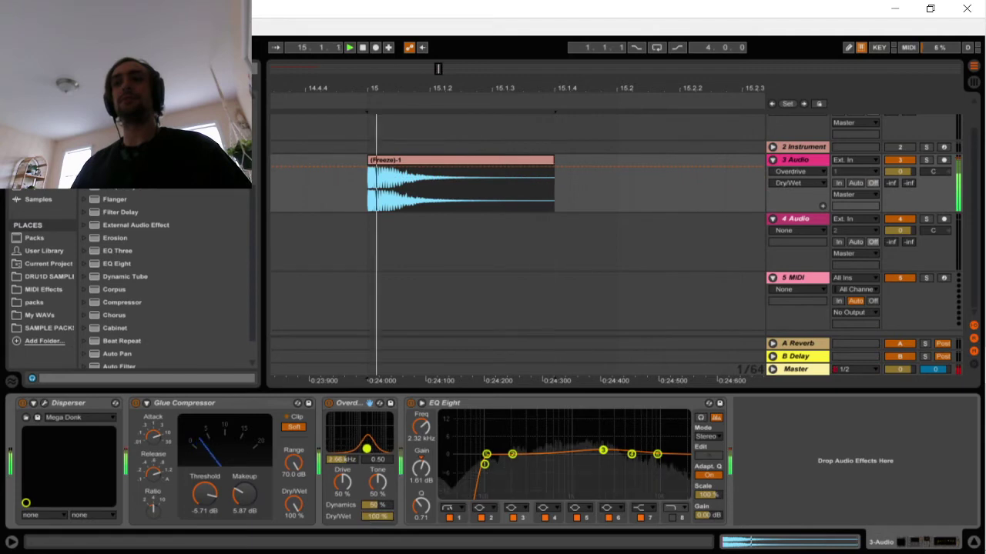
# Lower the Overdrive's filter frequency to about 1.36 kHz, reduce its dry/wet to about 16%, and audition the snare
pyautogui.moveTo(371, 448); pyautogui.dragTo(362, 448)
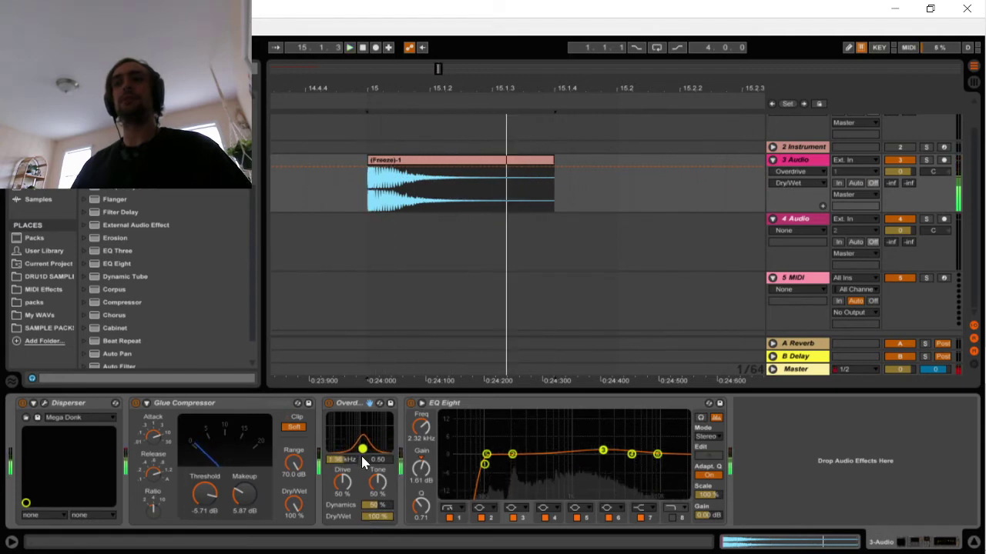
pyautogui.press('space')
pyautogui.moveTo(388, 521)
pyautogui.mouseDown()
pyautogui.moveTo(389, 539)
pyautogui.moveTo(388, 524)
pyautogui.mouseUp()
pyautogui.press('space')
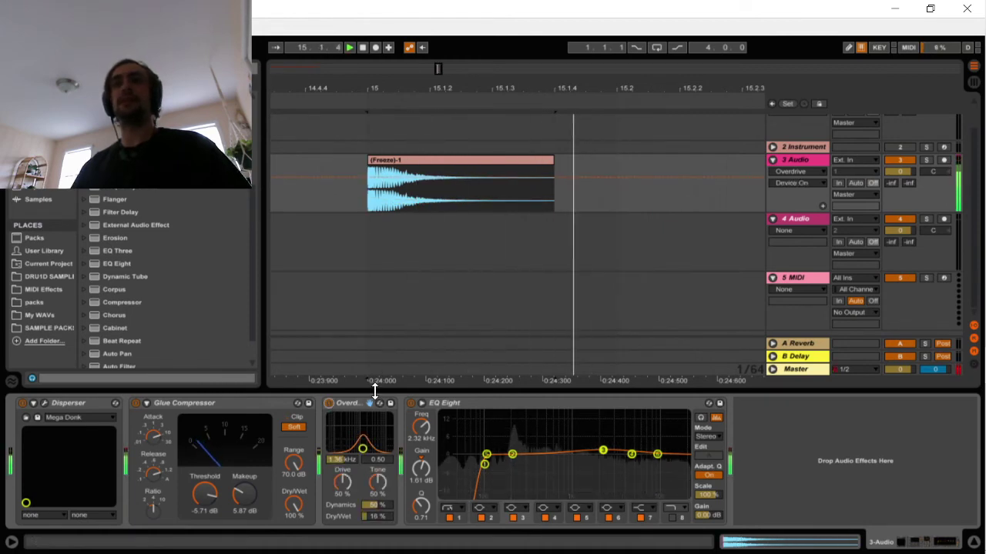
# Add the OTT multiband preset after EQ Eight on the snare track and reduce its amount to 48%
pyautogui.scroll(6, 165, 277)
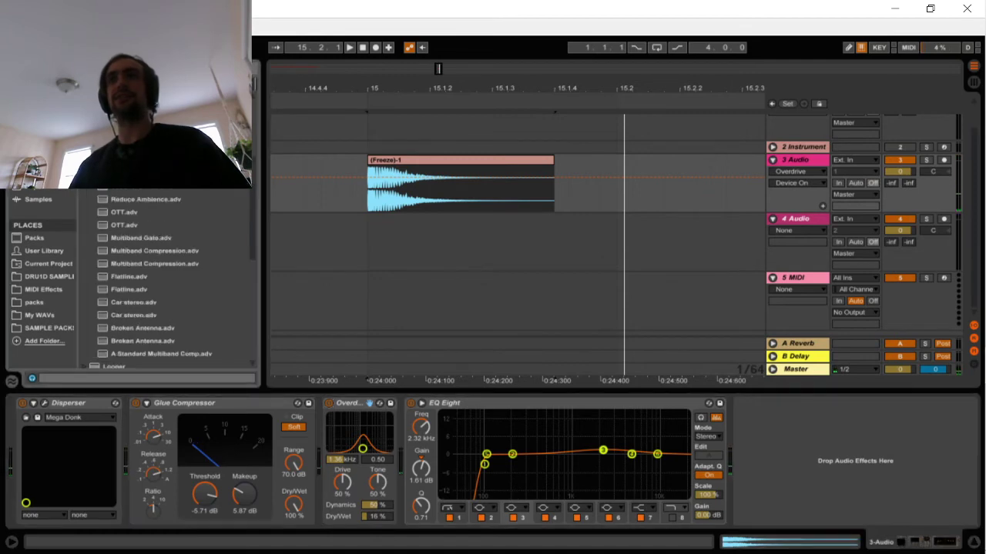
pyautogui.click(128, 225)
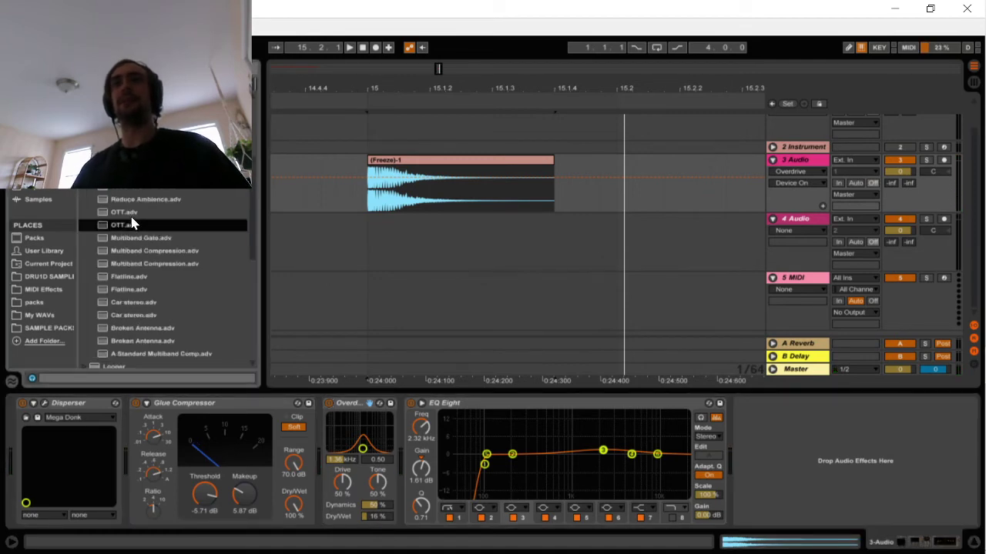
pyautogui.moveTo(123, 223); pyautogui.dragTo(882, 497)
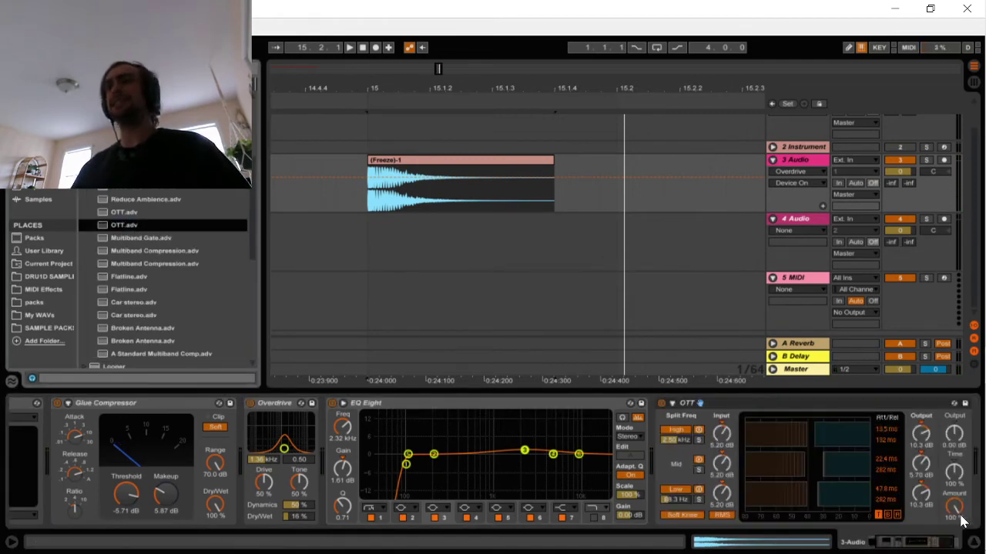
pyautogui.moveTo(954, 507); pyautogui.dragTo(955, 539)
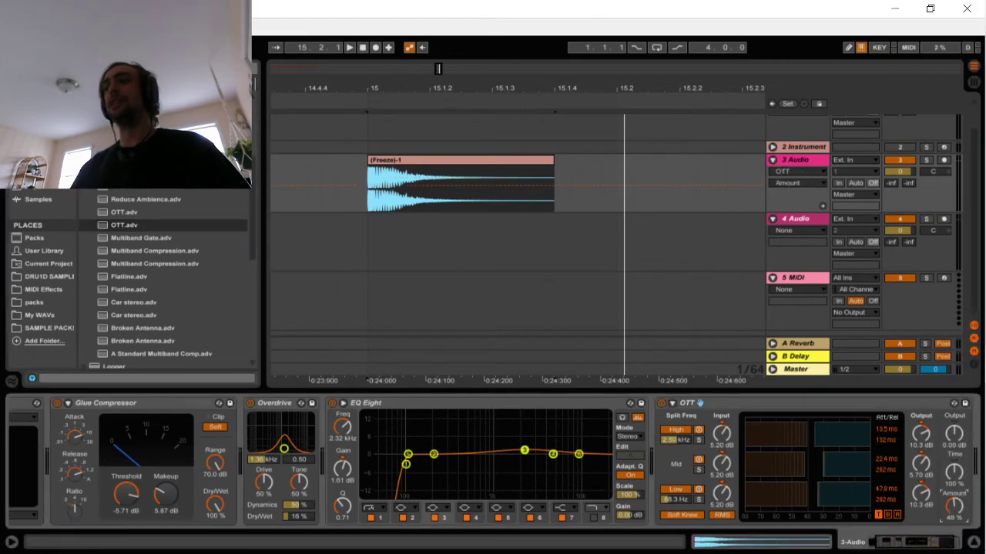
# Play the clip, bypass and re-enable OTT to compare, and lower its amount to 2.0 %
pyautogui.press('space')
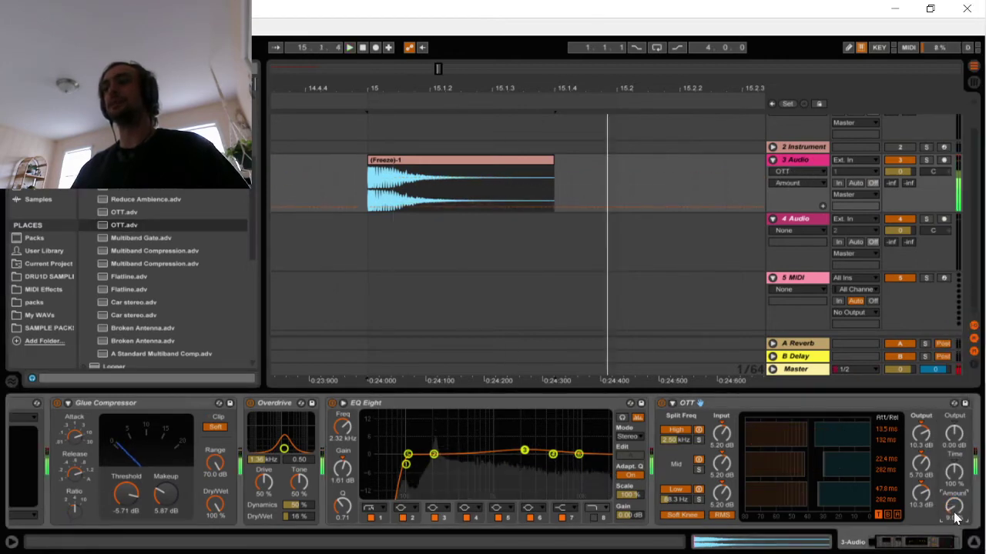
pyautogui.click(661, 404)
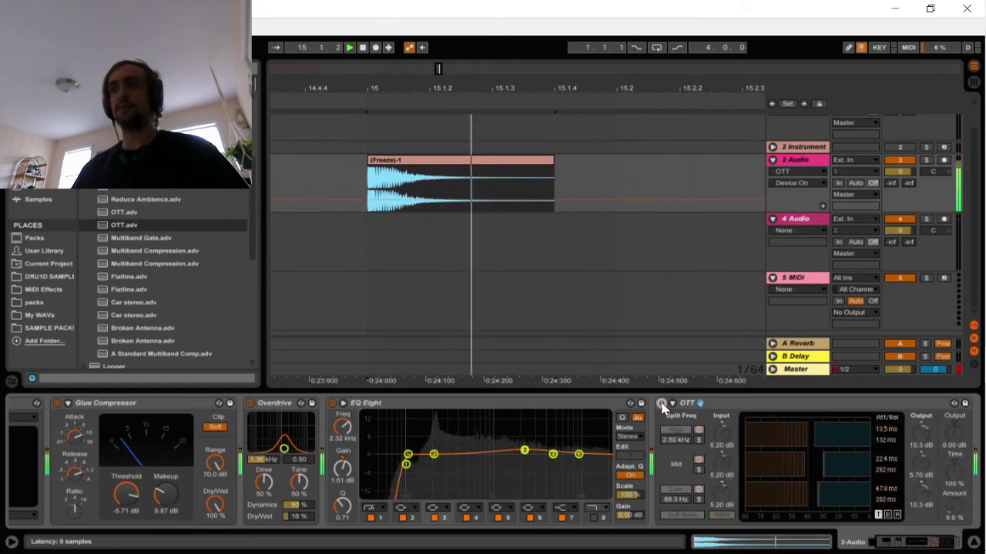
pyautogui.click(661, 403)
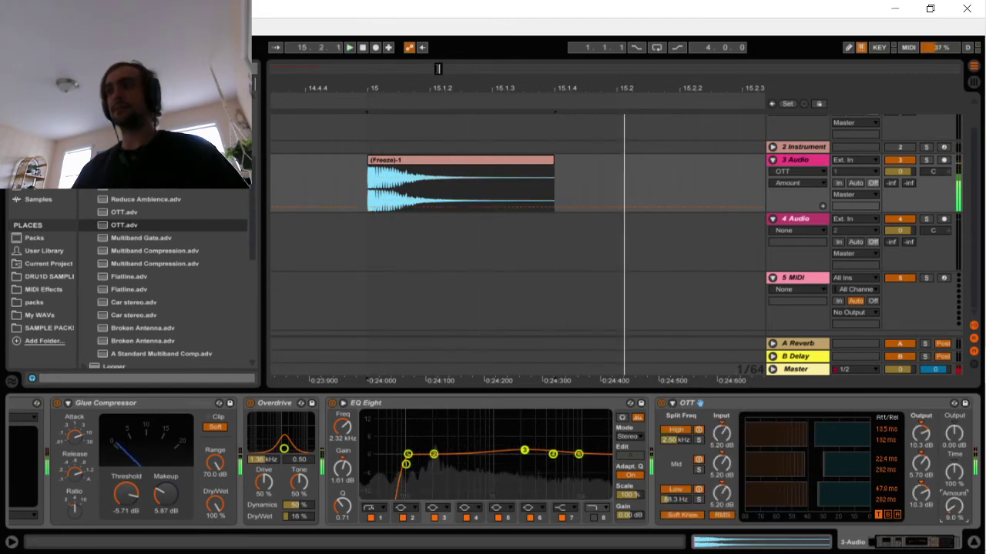
pyautogui.click(954, 505)
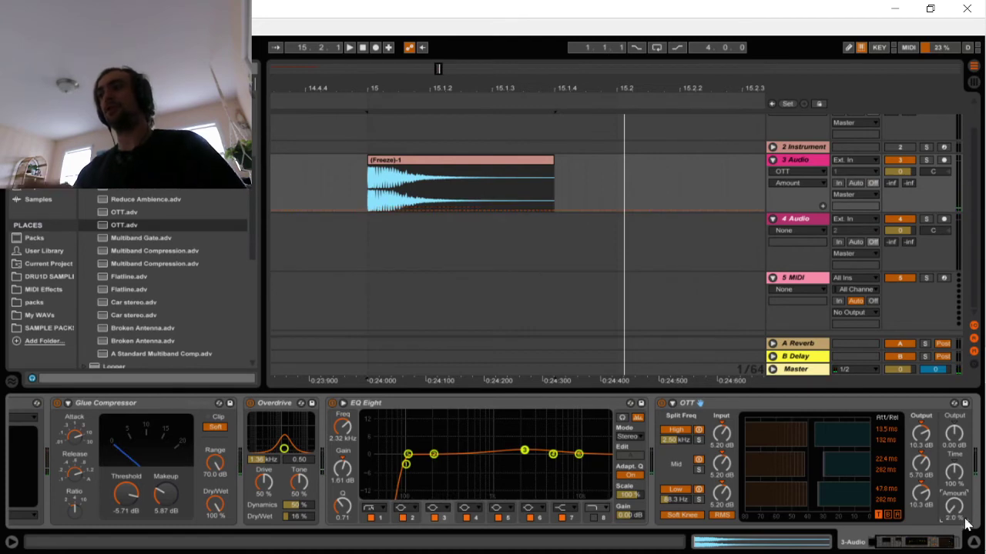
# Play the clip again and compare the sound with OTT bypassed and enabled
pyautogui.press('space')
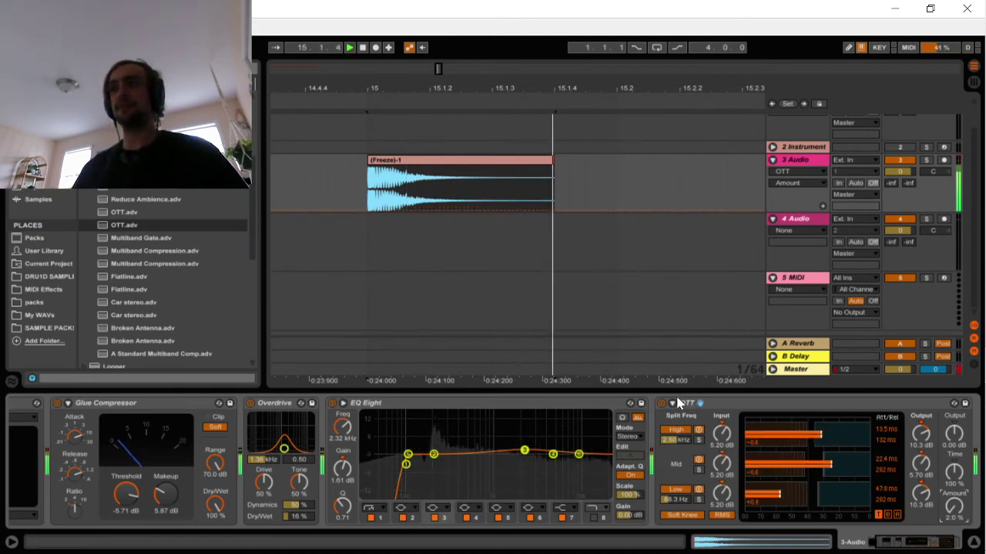
pyautogui.click(660, 403)
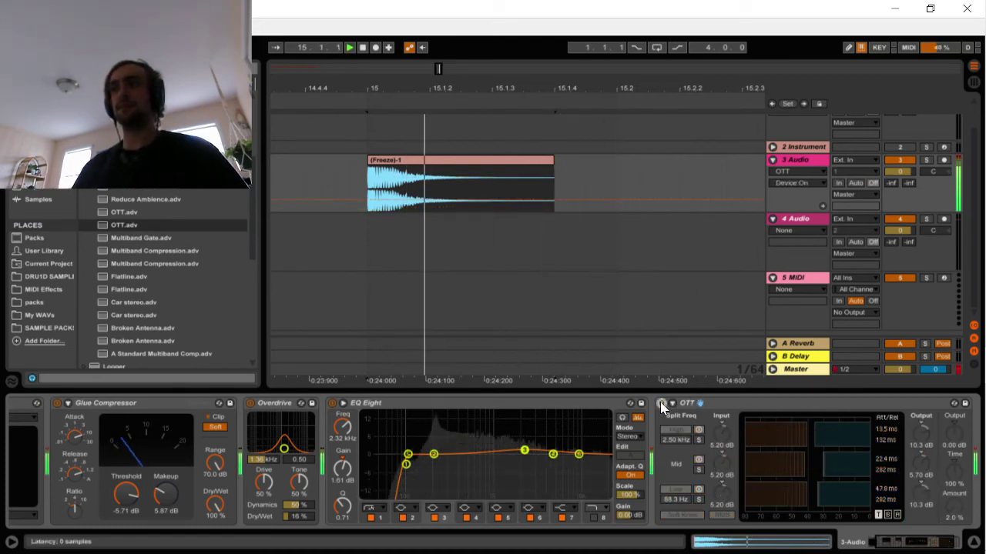
pyautogui.click(661, 403)
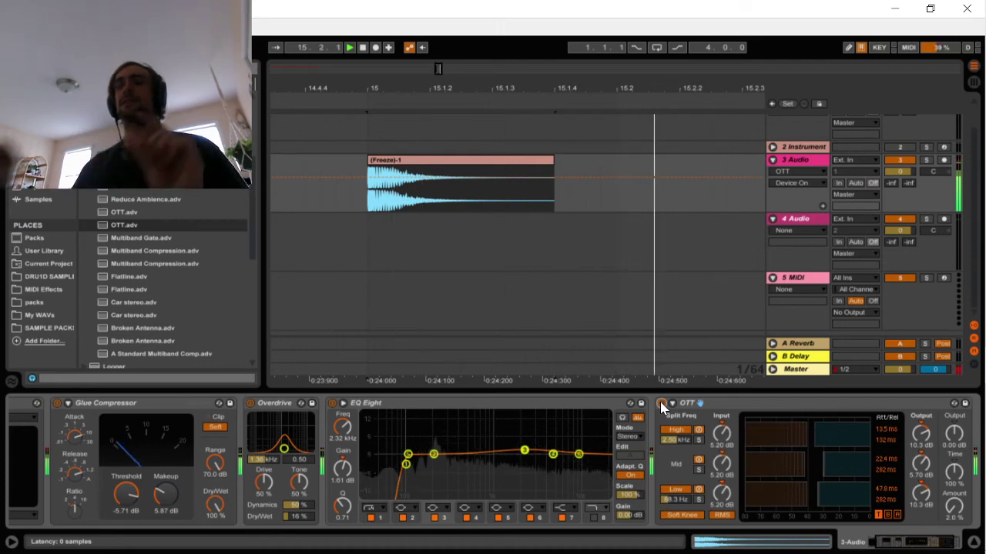
pyautogui.press('space')
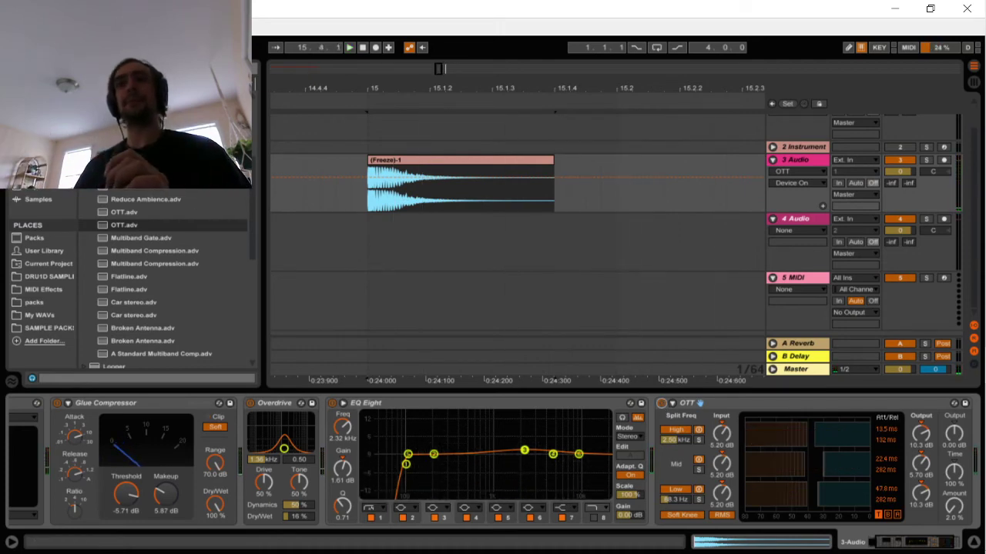
# Try a default Saturator after OTT on the 3 Audio track and play the clip through it
pyautogui.hotkey('ctrl', 'f')
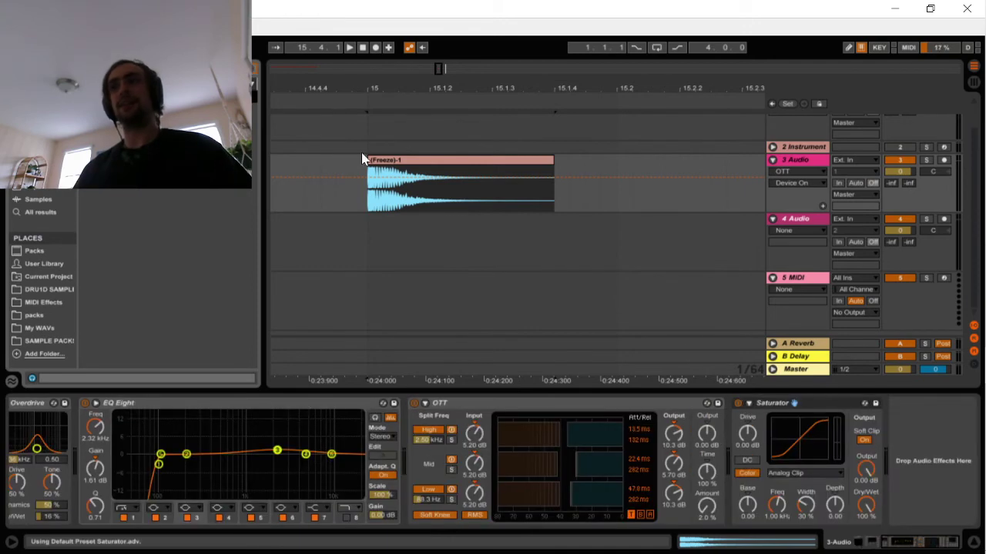
pyautogui.press('space')
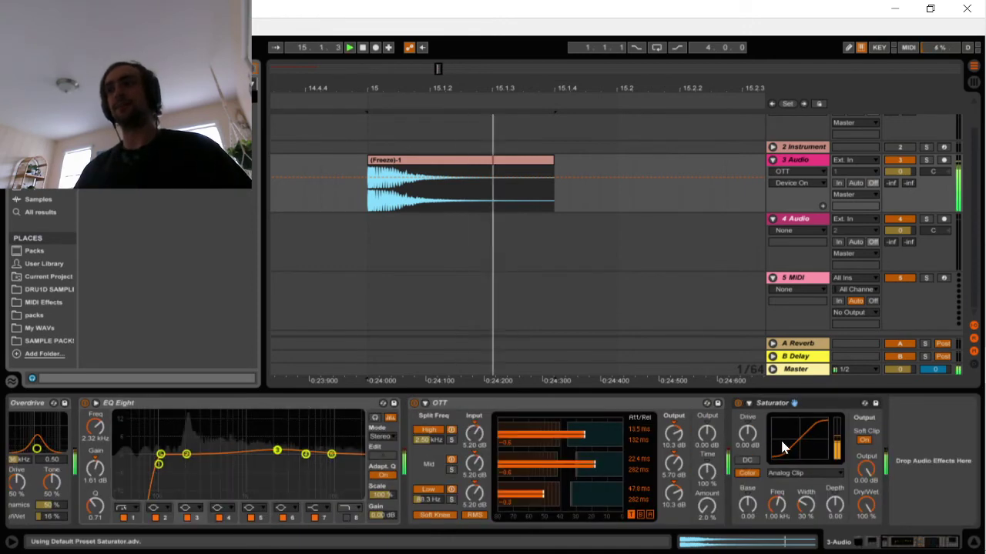
pyautogui.press('space')
pyautogui.press('space')
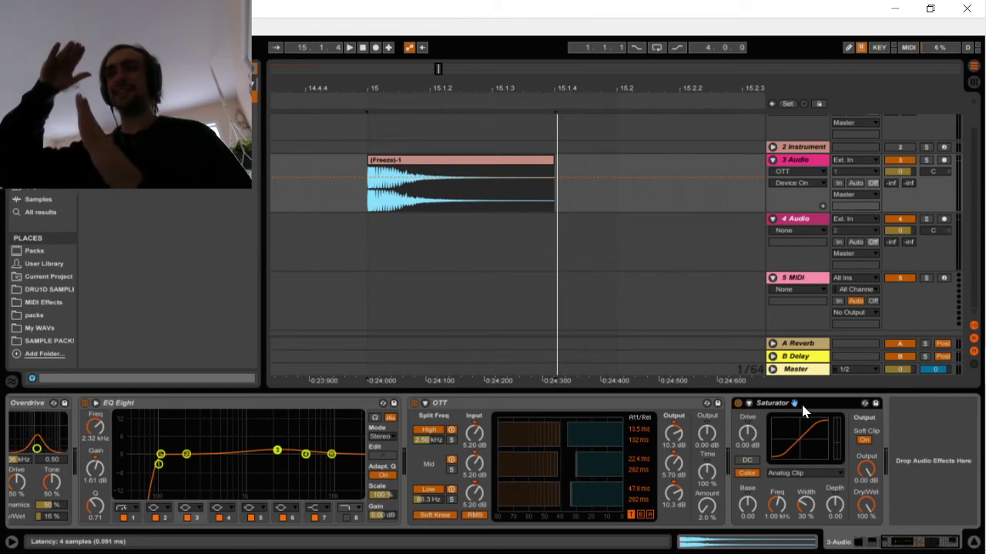
pyautogui.press('space')
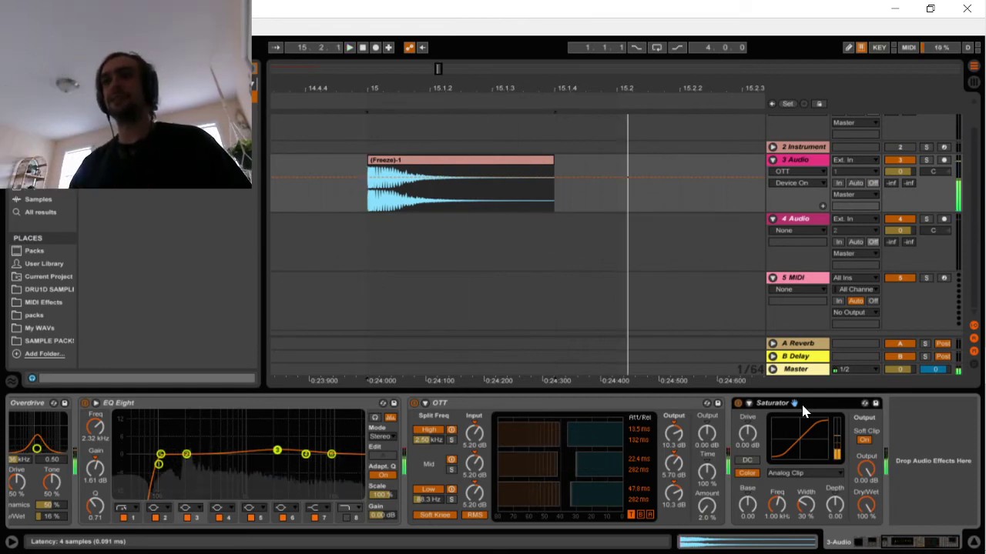
# Set the Saturator's drive to 1.71 dB and audition the clip repeatedly
pyautogui.moveTo(747, 435); pyautogui.dragTo(747, 428)
pyautogui.press('space')
pyautogui.press('space')
pyautogui.press('space')
pyautogui.press('space')
pyautogui.press('space')
pyautogui.press('space')
pyautogui.press('space')
pyautogui.press('space')
pyautogui.press('space')
pyautogui.press('space')
pyautogui.press('space')
pyautogui.press('space')
pyautogui.press('space')
pyautogui.press('space')
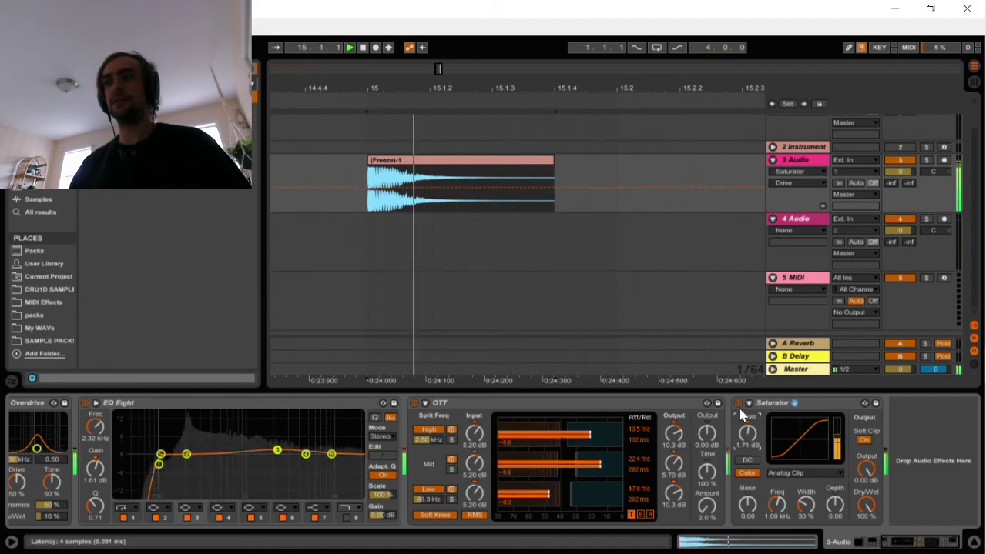
# Bypass the Saturator, replay the clip to compare, and delete the Saturator from the device chain
pyautogui.click(737, 402)
pyautogui.press('space')
pyautogui.press('space')
pyautogui.press('space')
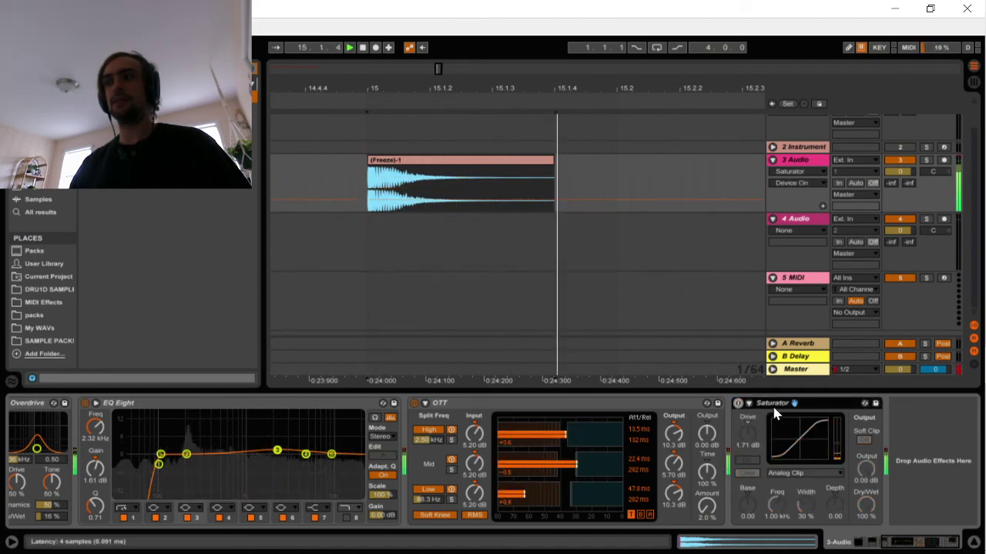
pyautogui.press('space')
pyautogui.press('space')
pyautogui.press('Delete')
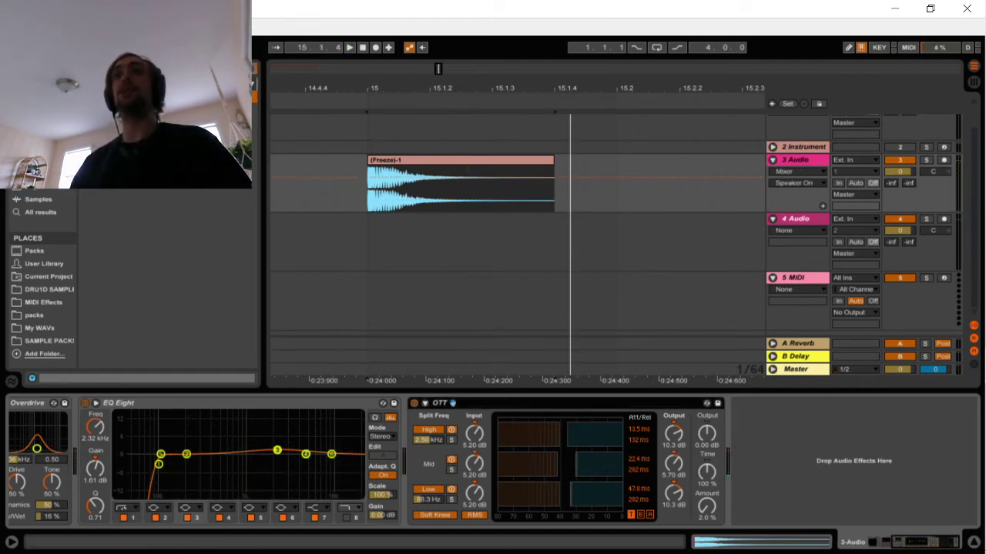
# Place the playback start at the beginning of the clip at bar 15 and play it
pyautogui.click(252, 74)
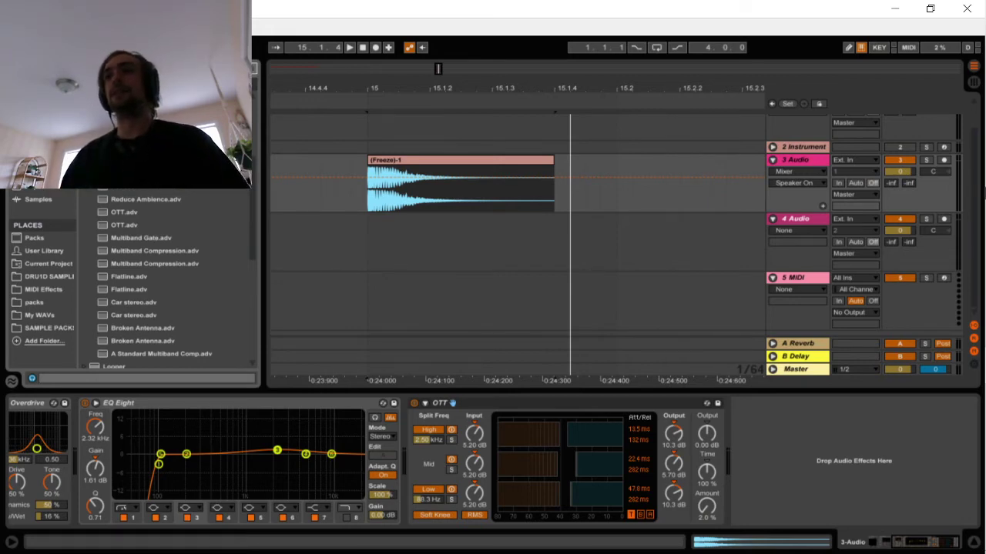
pyautogui.click(366, 204)
pyautogui.press('space')
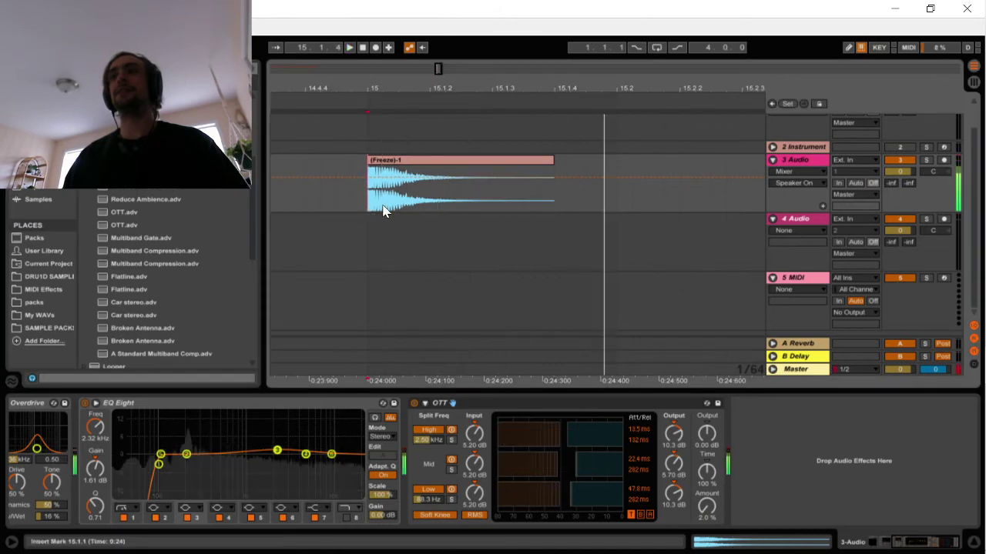
# Try a default Glue Compressor after OTT on the 3 Audio track, then remove it
pyautogui.click(255, 72)
pyautogui.write('s')
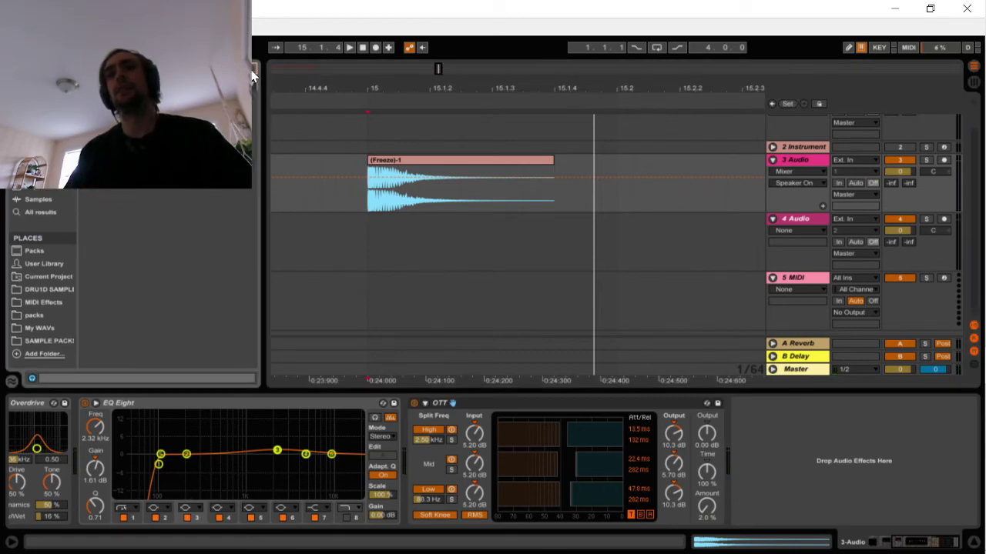
pyautogui.press('Return')
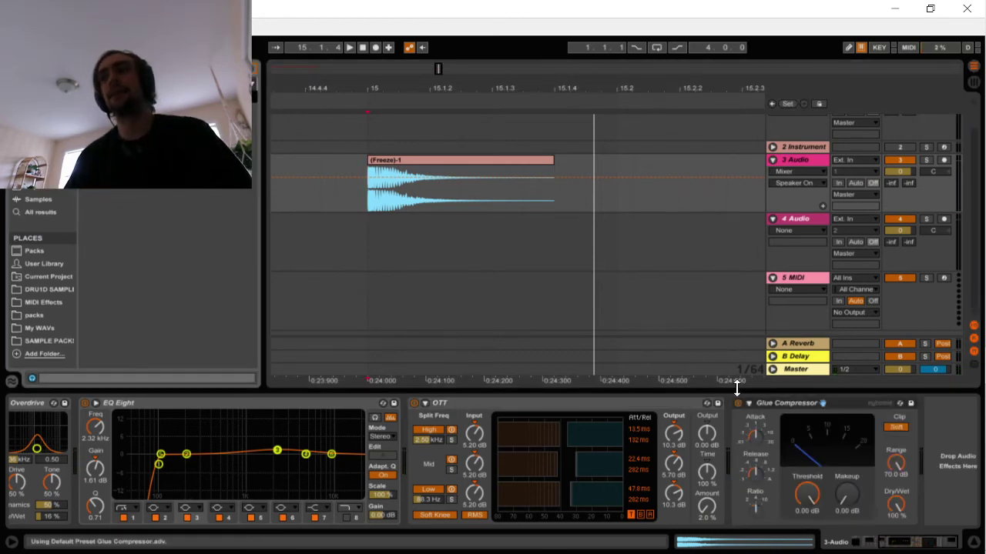
pyautogui.click(755, 435)
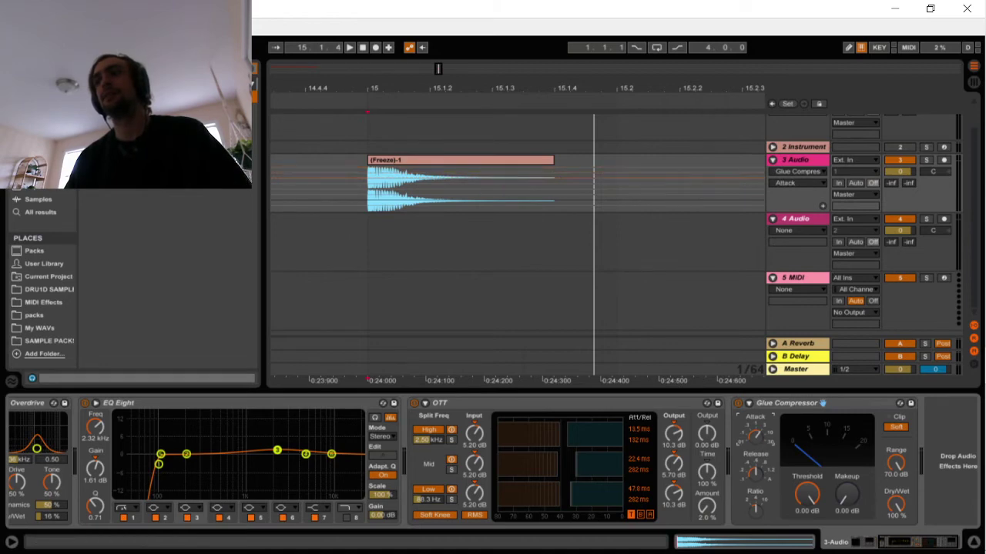
pyautogui.press('Delete')
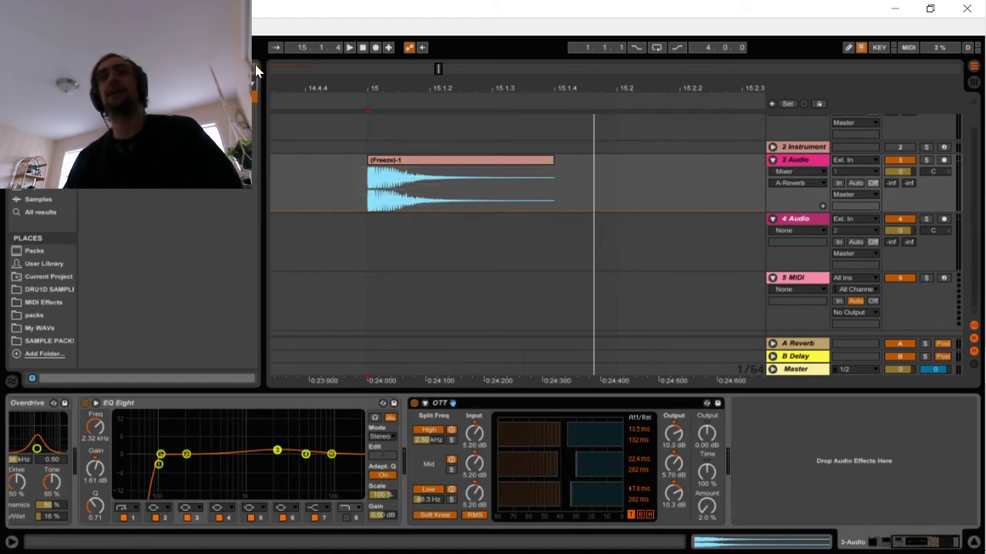
# Search the browser for the compressor and add a Glue Compressor after OTT on the 3 Audio track
pyautogui.click(251, 71)
pyautogui.write('s')
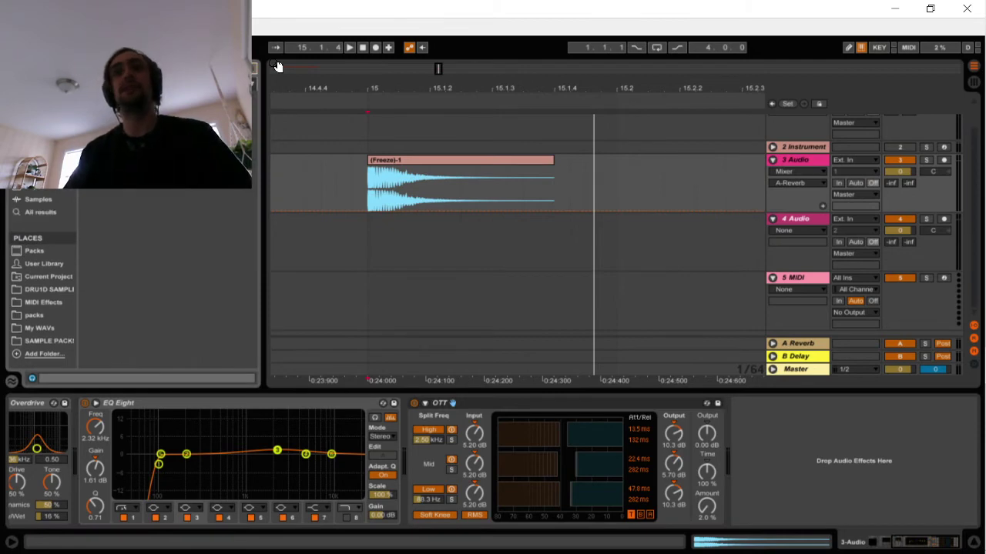
pyautogui.press('BackSpace')
pyautogui.write('sat')
pyautogui.press('Down')
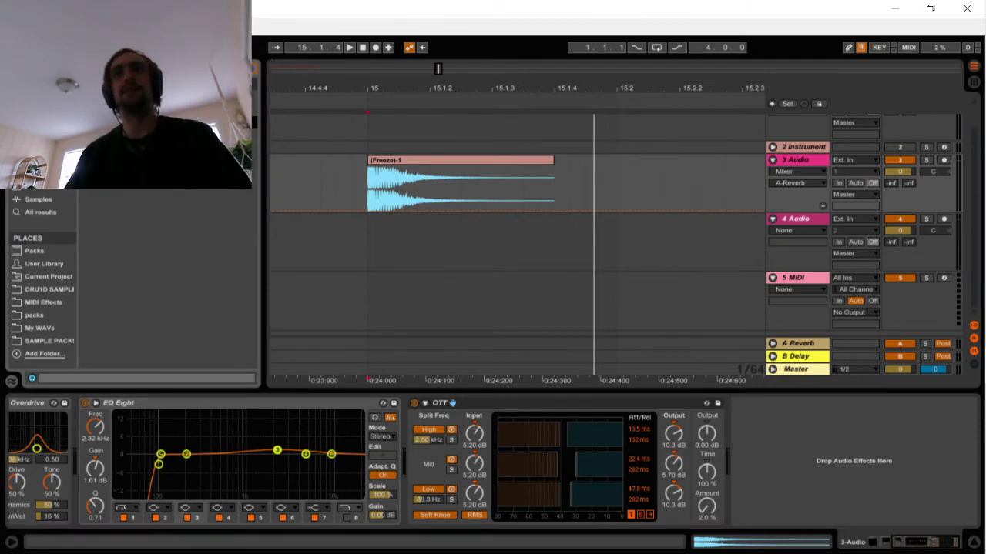
pyautogui.press('Return')
# During playback, set the Glue Compressor's threshold to -4.44 dB and makeup to 4.60 dB, and compare with it bypassed
pyautogui.press('space')
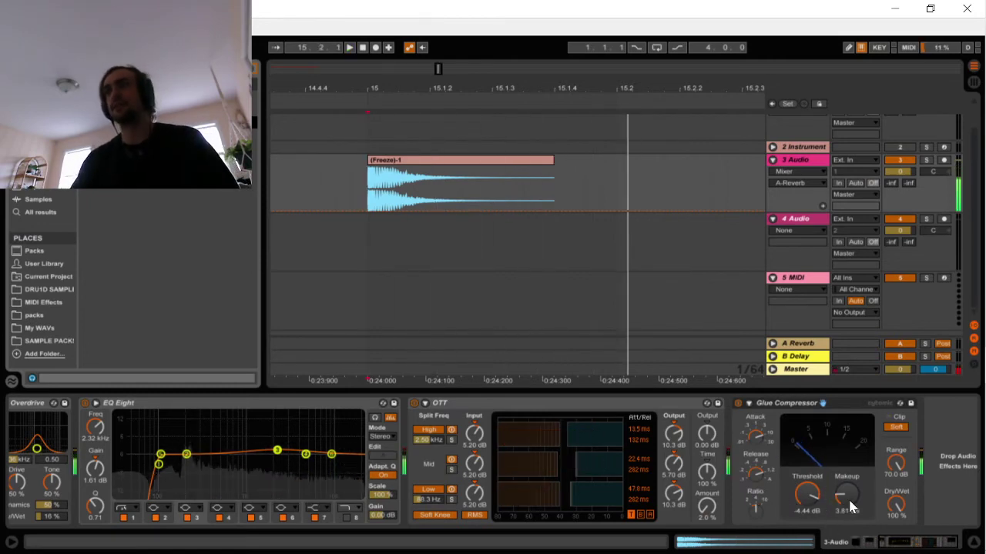
pyautogui.moveTo(842, 497); pyautogui.dragTo(842, 490)
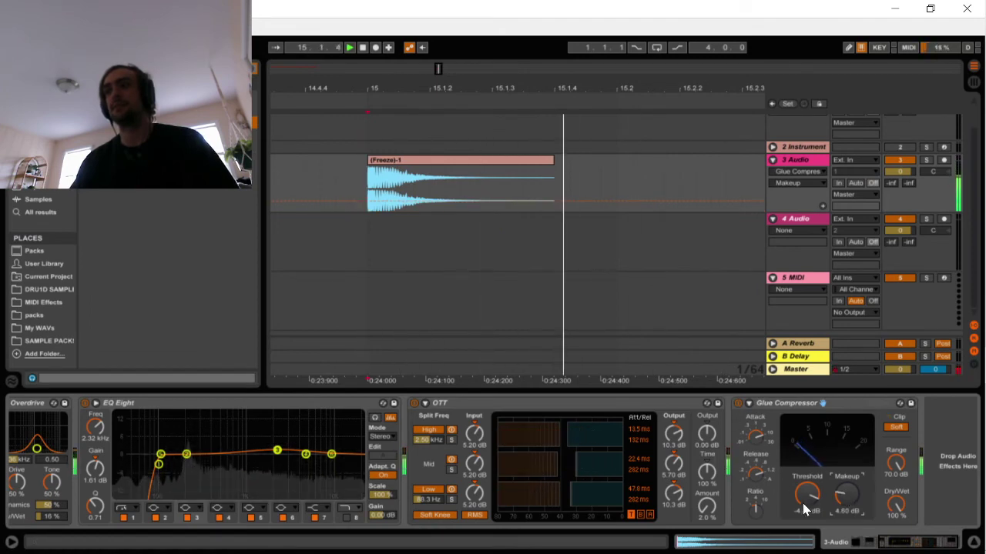
pyautogui.click(739, 403)
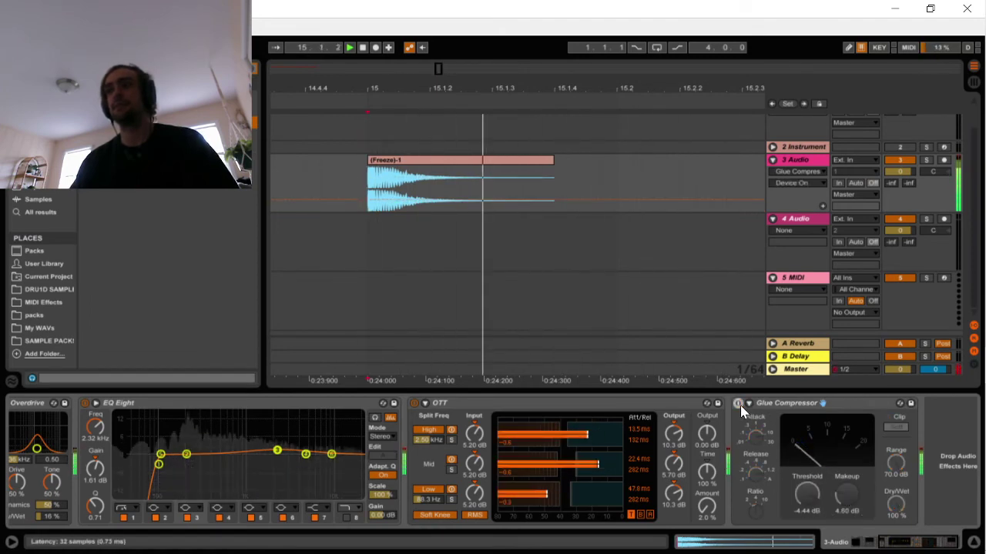
pyautogui.click(739, 404)
# Set the Glue Compressor's threshold to -6.03 dB, makeup to 1.11 dB and range to 18.0 dB, and compare with it bypassed
pyautogui.moveTo(809, 502); pyautogui.dragTo(837, 487)
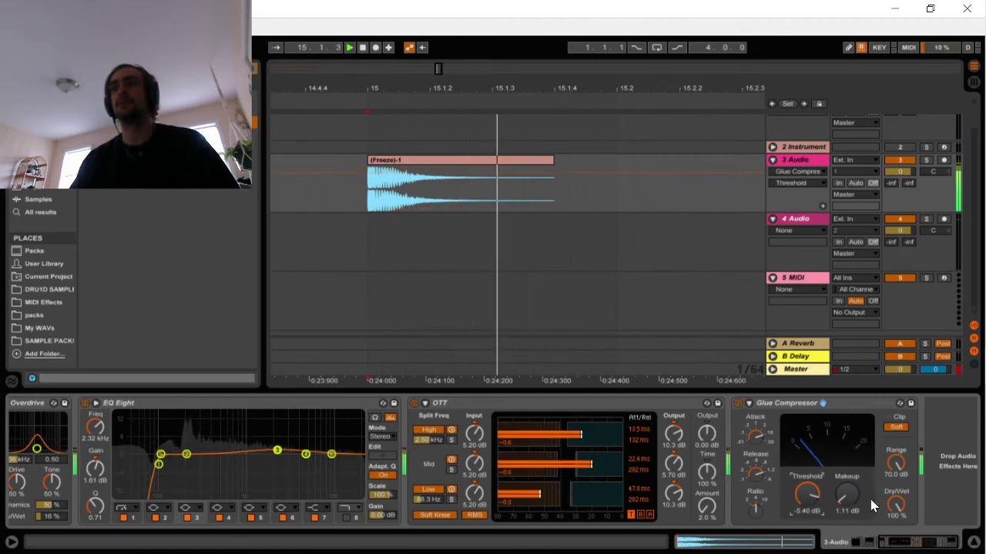
pyautogui.moveTo(807, 496); pyautogui.dragTo(807, 501)
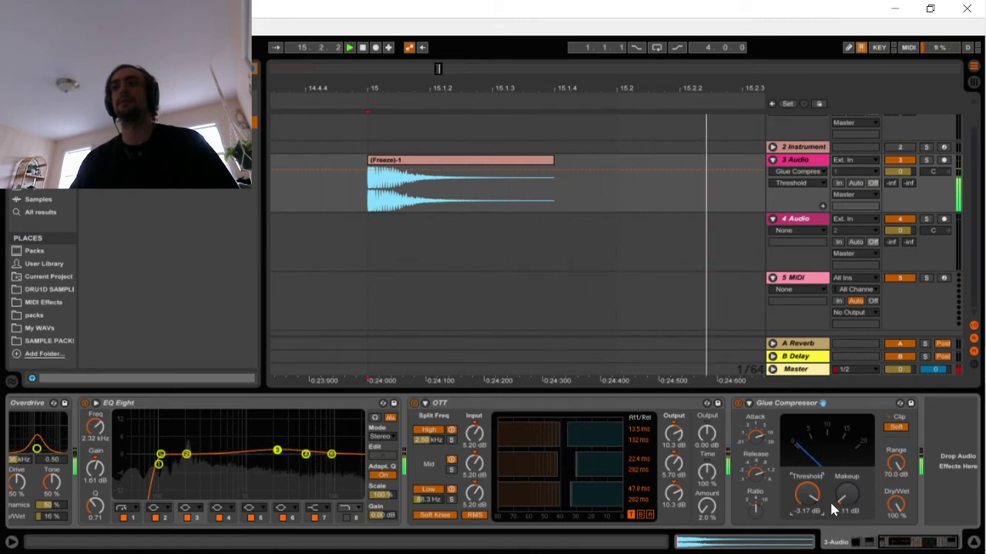
pyautogui.click(898, 465)
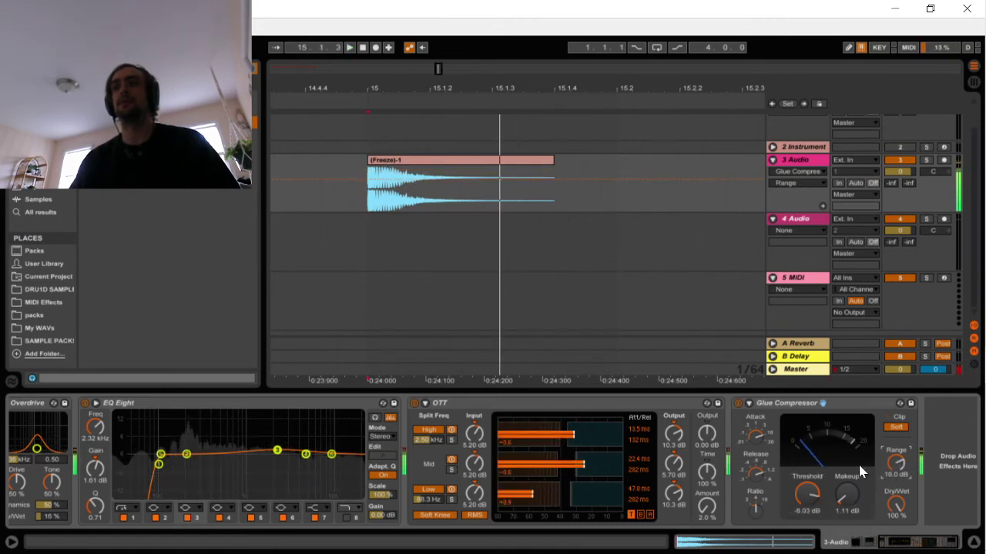
pyautogui.click(738, 403)
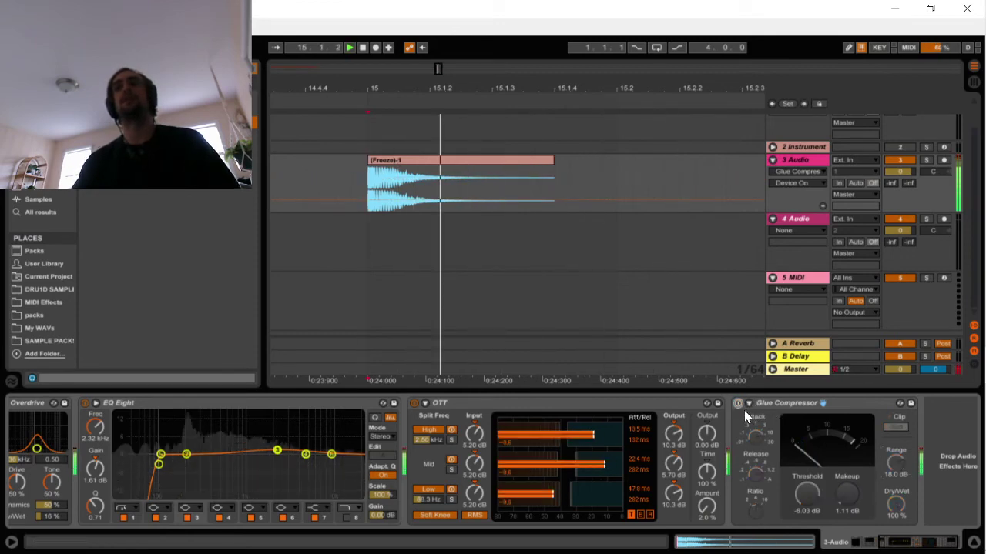
pyautogui.click(738, 403)
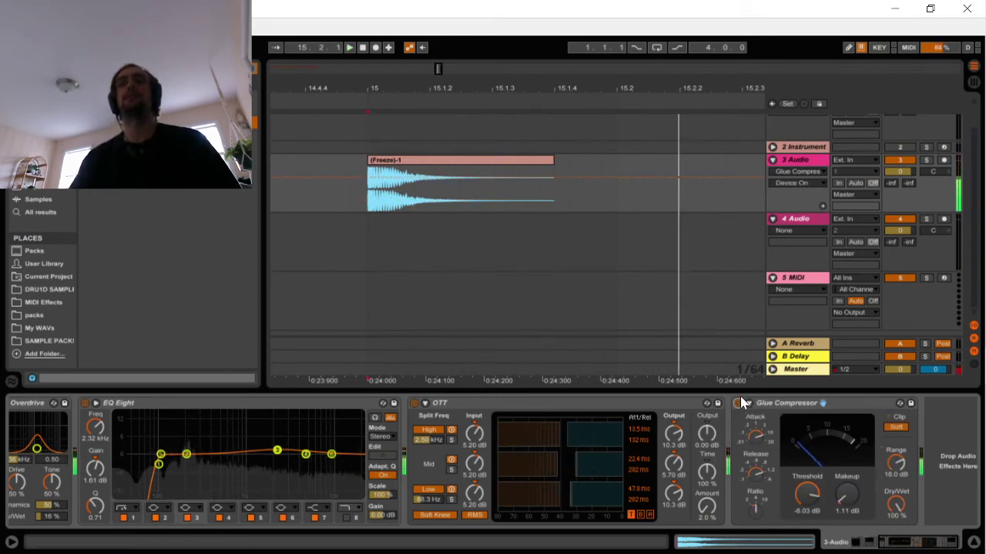
# Raise the Glue Compressor's makeup to 2.54 dB, compare it bypassed and enabled, and stop playback
pyautogui.moveTo(857, 506); pyautogui.dragTo(858, 481)
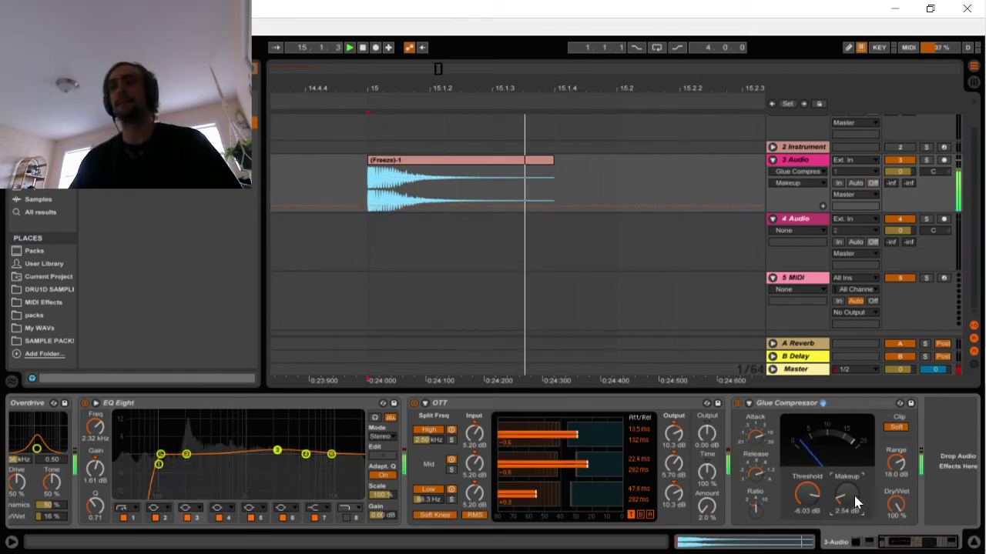
pyautogui.click(737, 404)
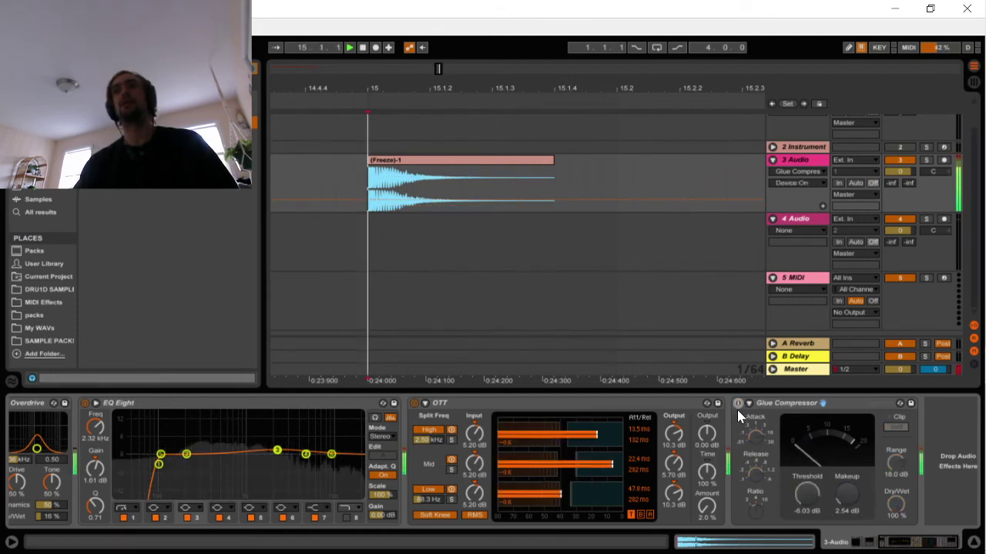
pyautogui.click(737, 404)
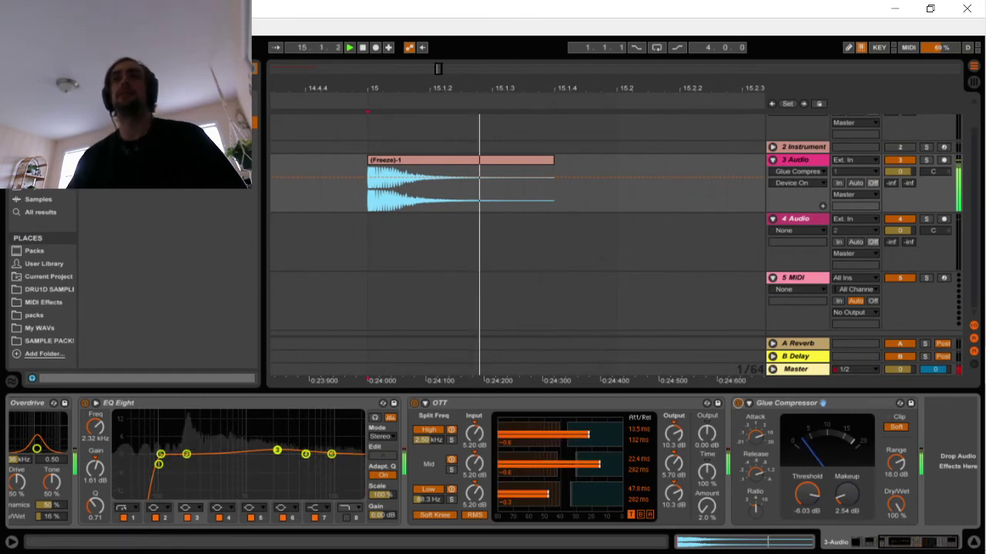
pyautogui.press('space')
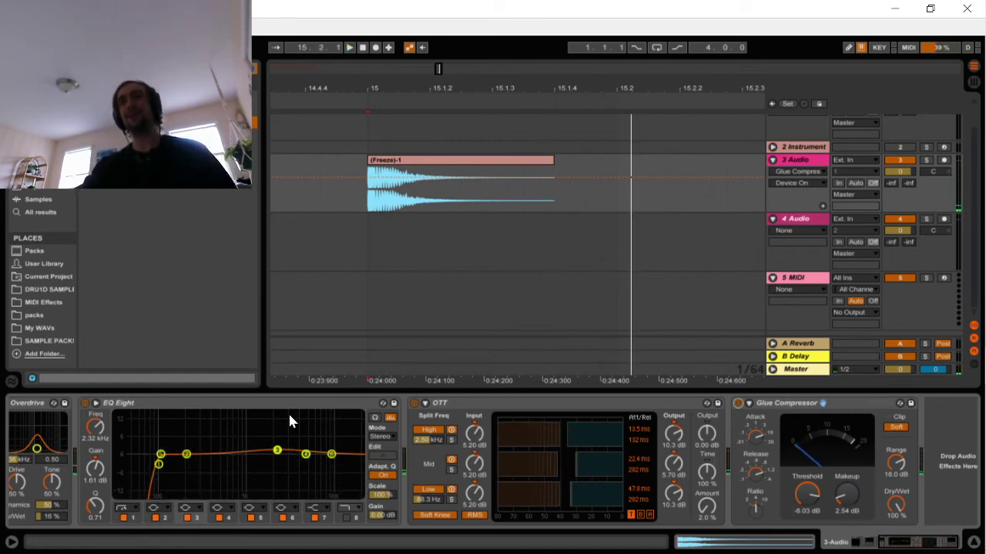
# Replay the clip, show EQ Eight's band 2 gain automation on the 3 Audio track, and undo the accidental band 2 change
pyautogui.press('space')
pyautogui.press('space')
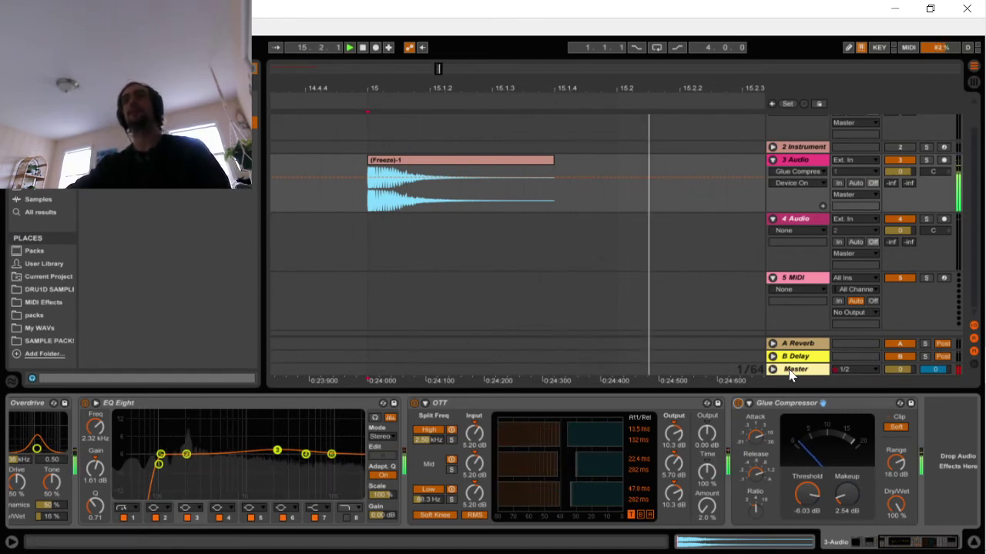
pyautogui.press('space')
pyautogui.press('space')
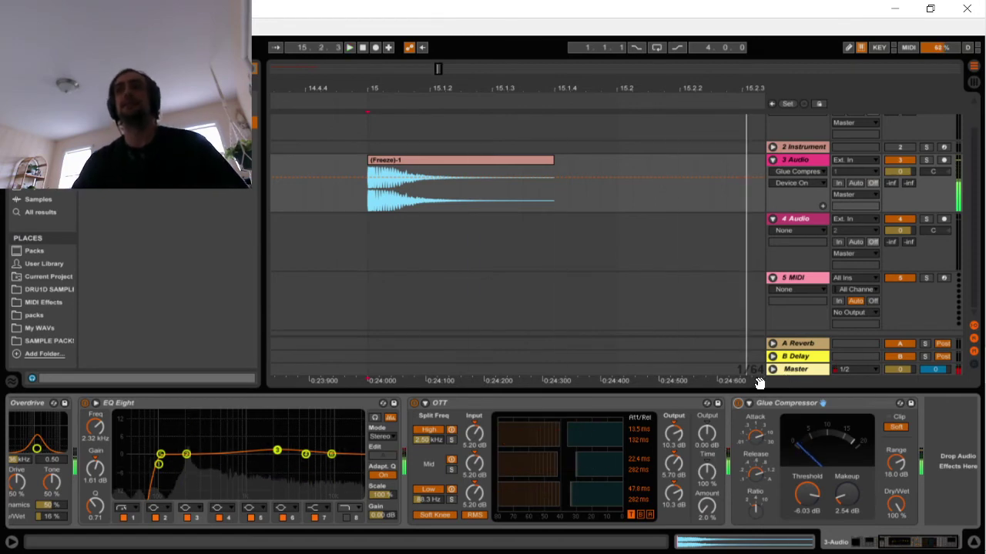
pyautogui.click(186, 456)
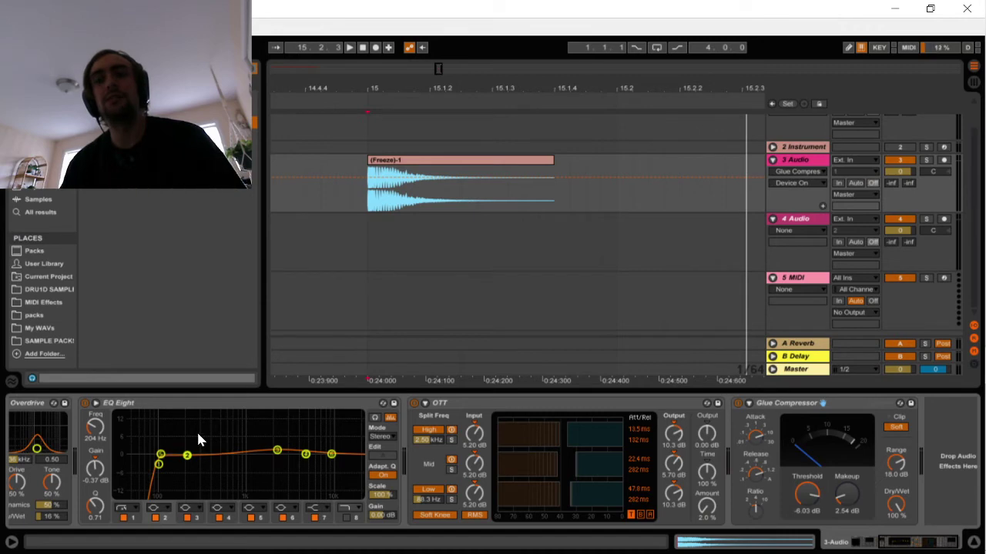
pyautogui.hotkey('ctrl', 'z')
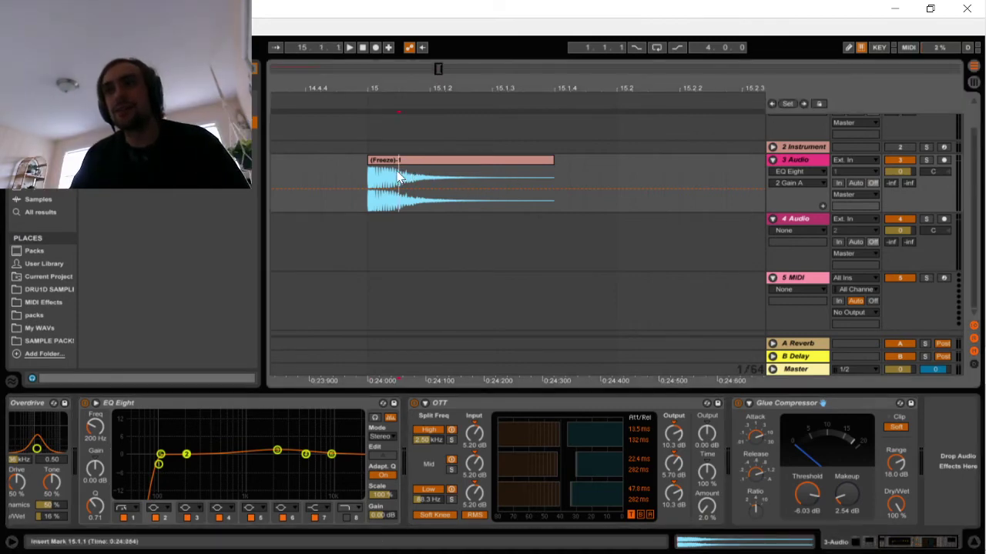
# Set the playback start at the beginning of the (Freeze)-1 clip and audition its opening hit
pyautogui.click(398, 183)
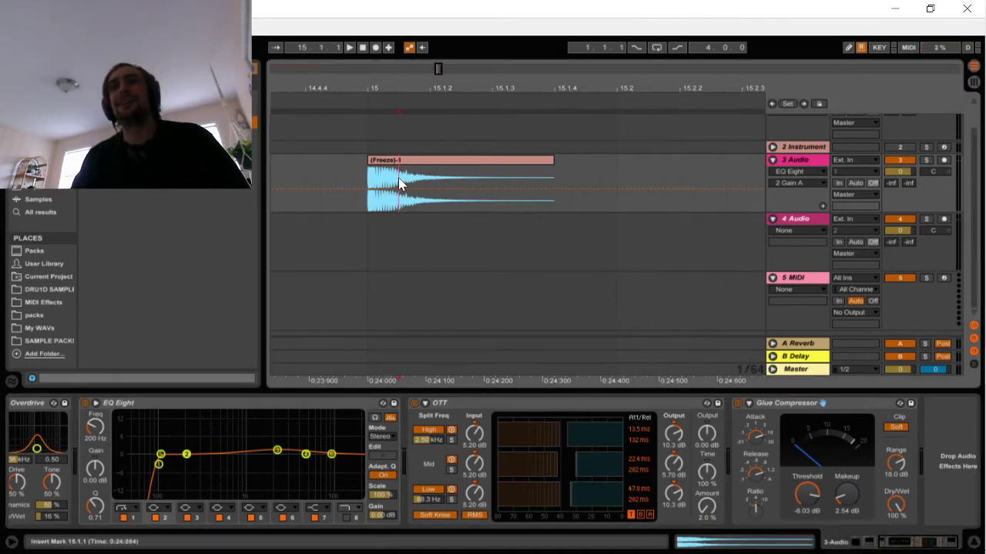
pyautogui.moveTo(398, 178); pyautogui.dragTo(478, 185)
pyautogui.click(384, 183)
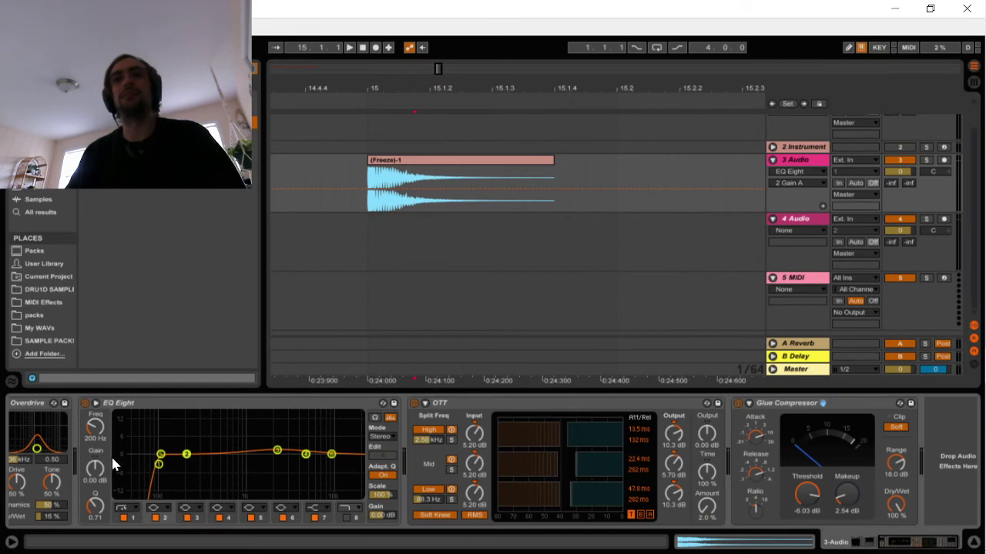
pyautogui.click(367, 170)
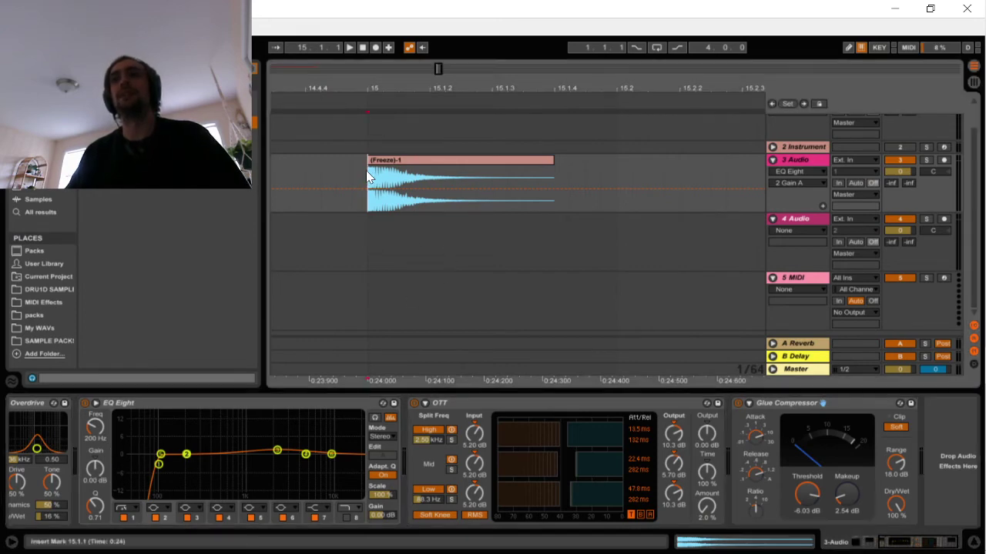
pyautogui.press('space')
pyautogui.press('space')
pyautogui.press('space')
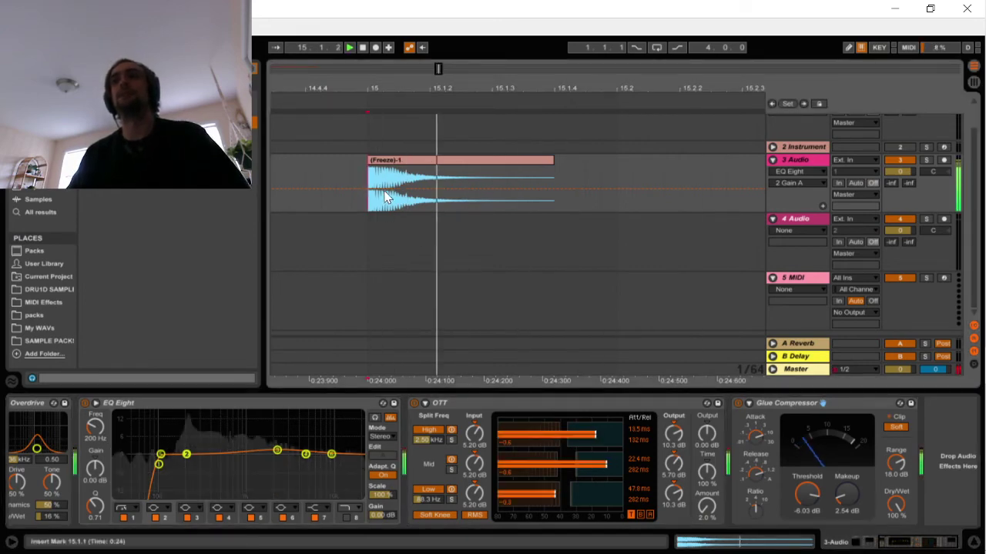
pyautogui.press('space')
# Add EQ Eight band 2 gain automation breakpoints near the clip's start, shape a short dip between them, and replay the clip
pyautogui.click(385, 189)
pyautogui.press('space')
pyautogui.press('space')
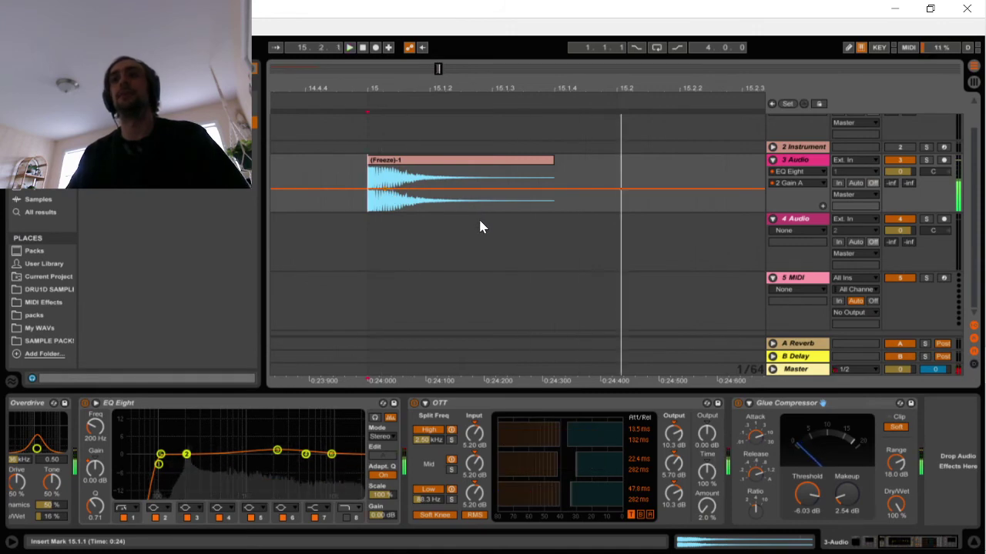
pyautogui.press('space')
pyautogui.press('space')
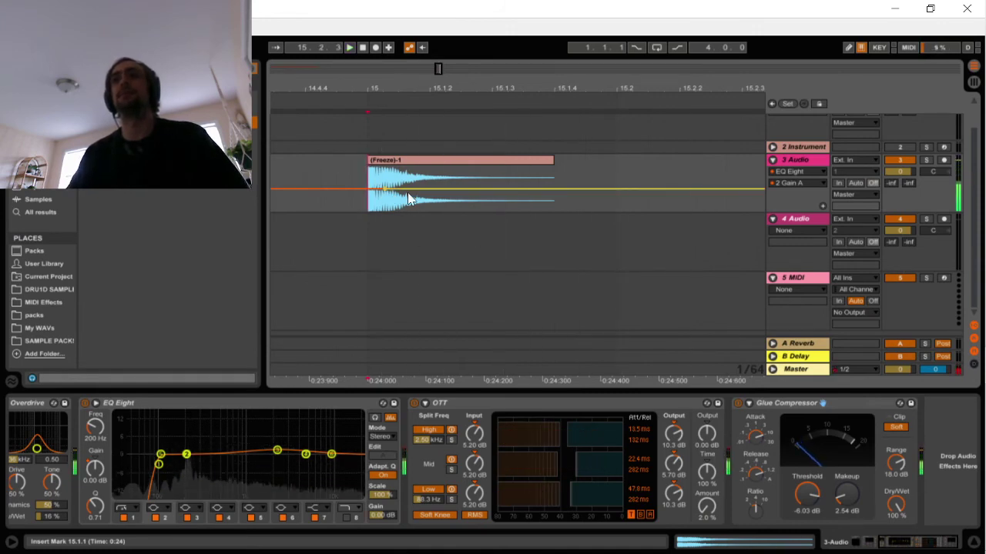
pyautogui.press('space')
pyautogui.press('space')
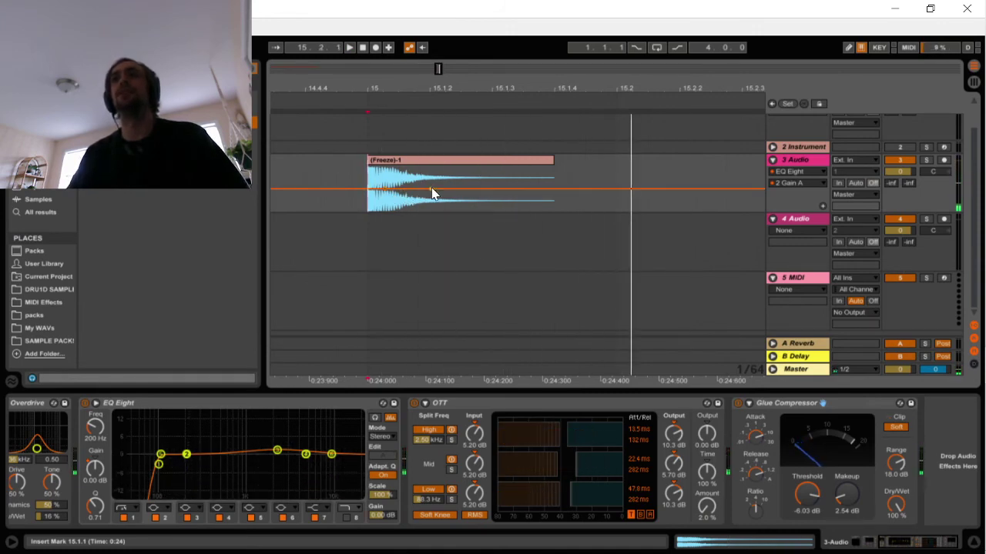
pyautogui.press('space')
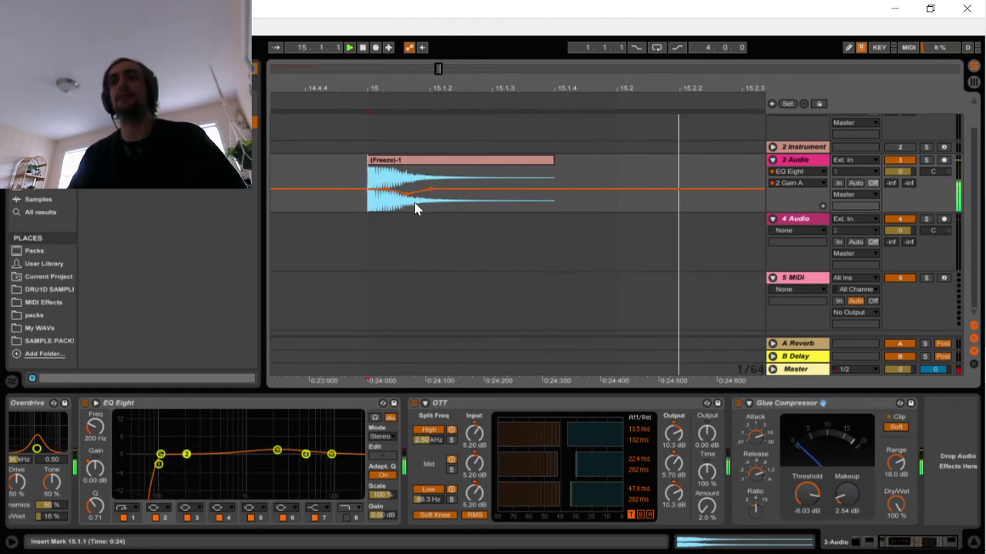
pyautogui.press('space')
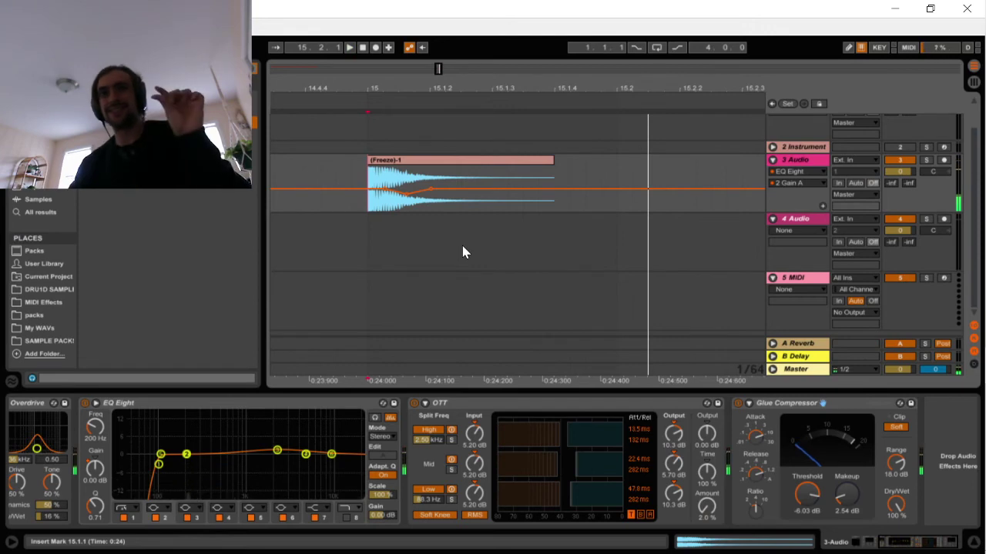
# Lower the dip breakpoint in EQ Eight's band 2 gain automation to -5.45 dB, auditioning the clip repeatedly
pyautogui.press('space')
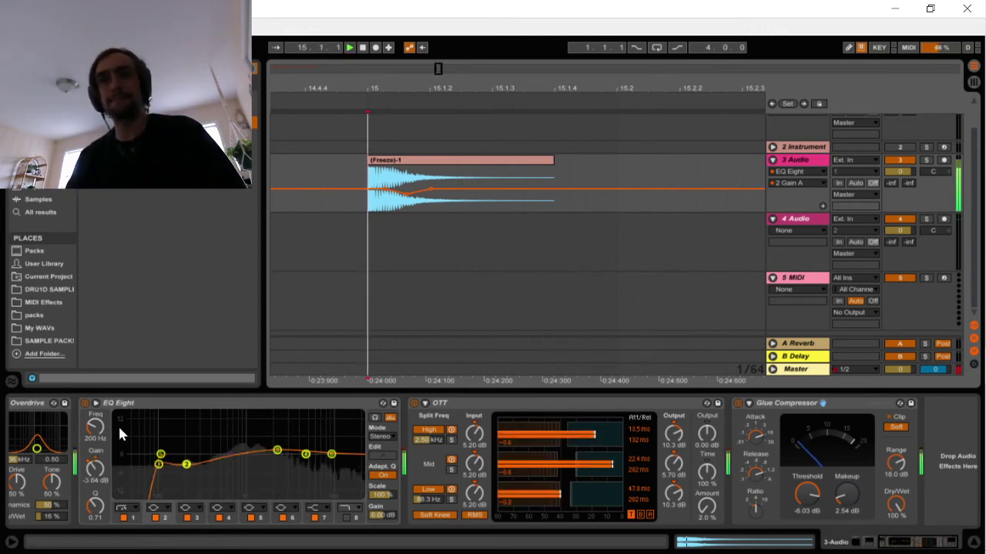
pyautogui.press('space')
pyautogui.press('space')
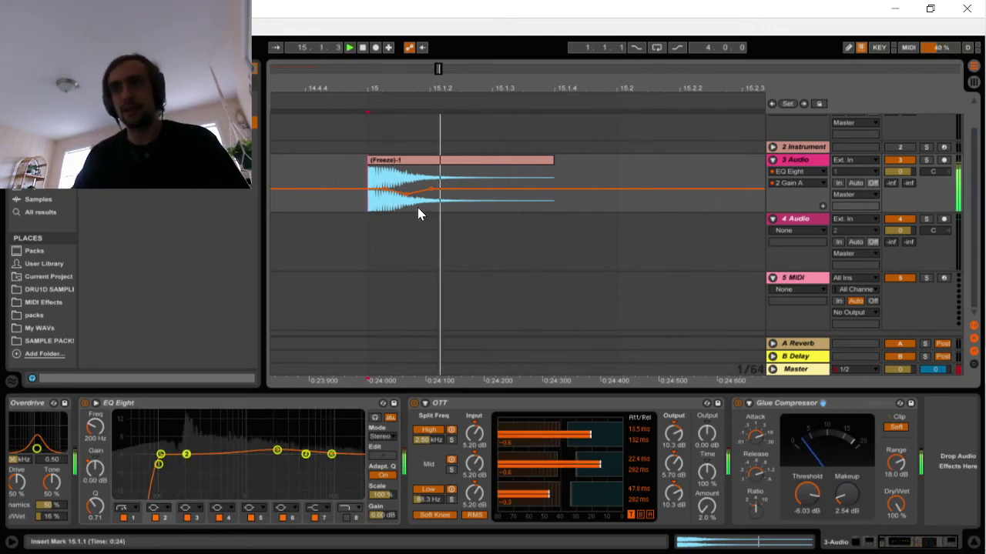
pyautogui.press('space')
pyautogui.moveTo(408, 198)
pyautogui.press('space')
pyautogui.moveTo(409, 198)
pyautogui.mouseDown()
pyautogui.moveTo(429, 190)
pyautogui.moveTo(388, 198)
pyautogui.moveTo(412, 197)
pyautogui.mouseUp()
pyautogui.press('space')
pyautogui.press('space')
pyautogui.press('space')
pyautogui.press('space')
pyautogui.press('space')
pyautogui.press('space')
pyautogui.press('space')
pyautogui.press('space')
pyautogui.press('space')
pyautogui.press('space')
pyautogui.press('space')
# Delete the return breakpoint after the dip so the band 2 gain stays lowered through the clip's tail, and replay
pyautogui.click(430, 189)
pyautogui.press('space')
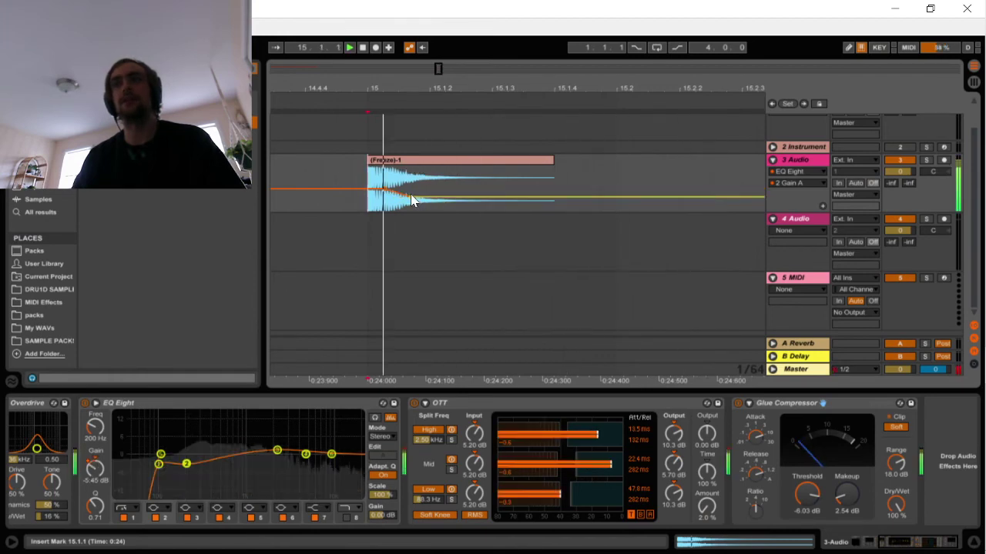
pyautogui.press('space')
pyautogui.press('space')
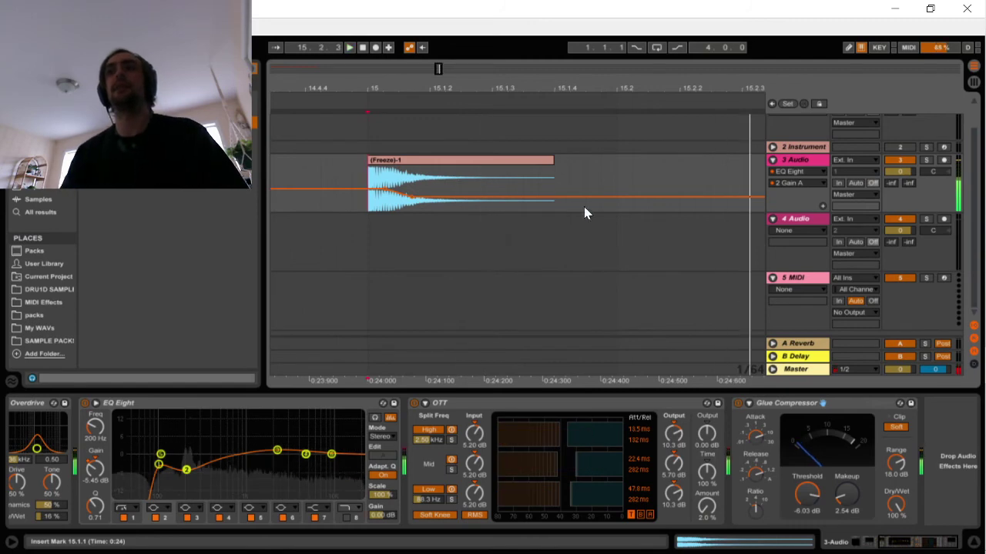
# Move the last band 2 gain breakpoint slightly earlier and set it to -4.55 dB, replaying from the clip's start
pyautogui.click(475, 171)
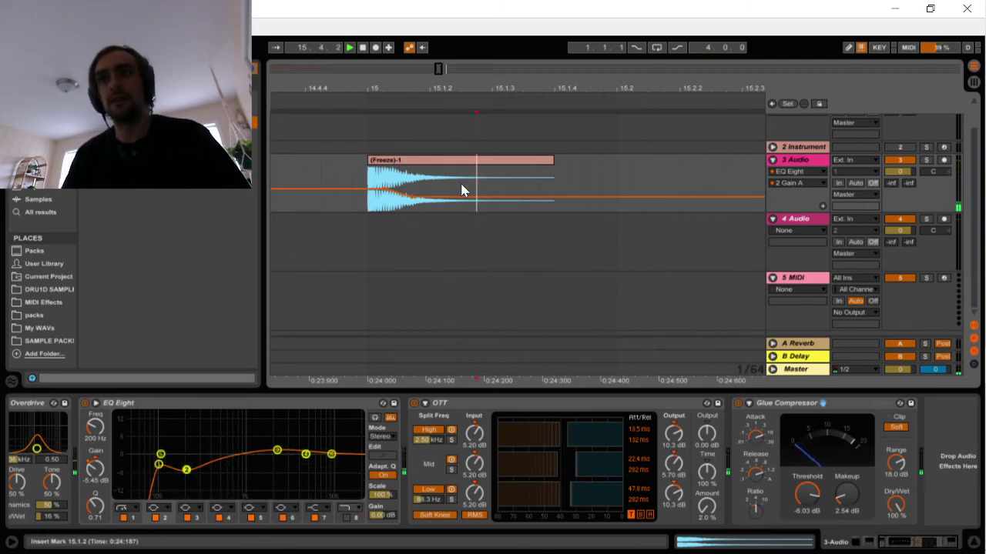
pyautogui.press('space')
pyautogui.press('space')
pyautogui.moveTo(411, 197); pyautogui.dragTo(405, 196)
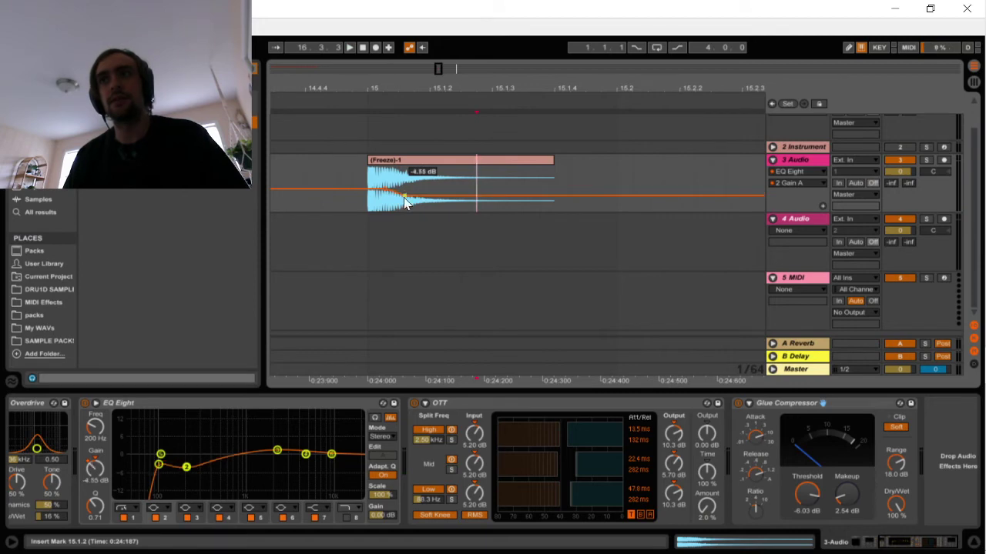
pyautogui.press('space')
pyautogui.click(372, 178)
pyautogui.press('space')
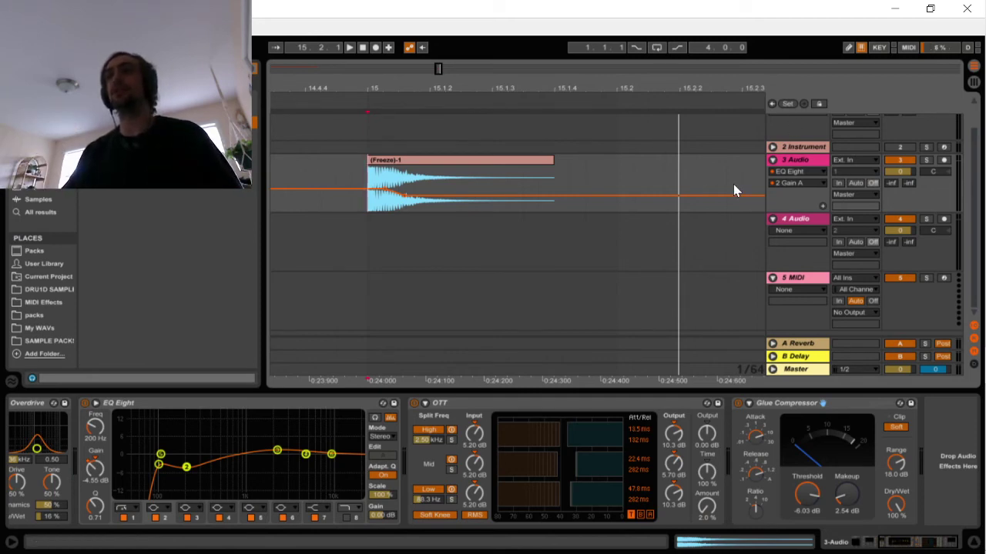
pyautogui.click(423, 160)
pyautogui.press('space')
pyautogui.press('space')
pyautogui.press('space')
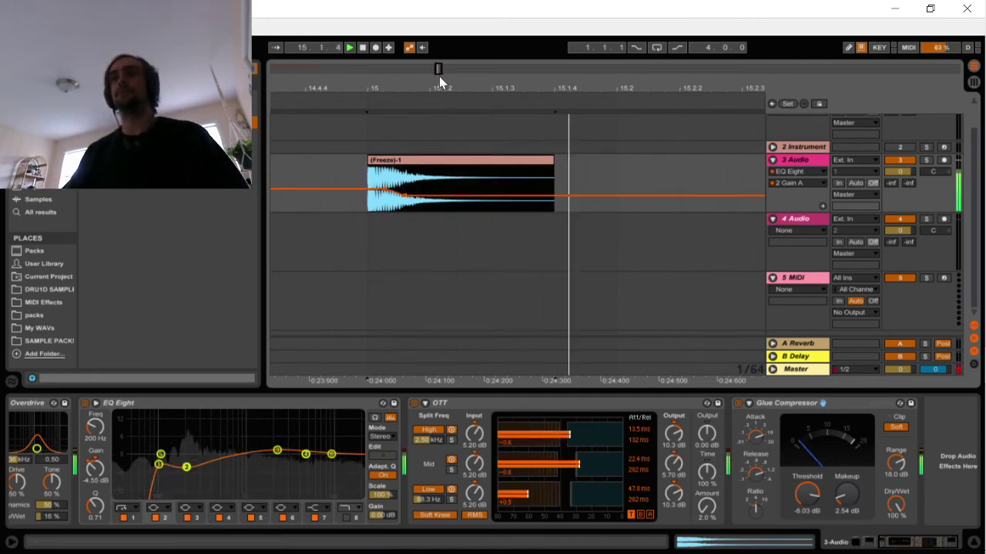
pyautogui.moveTo(439, 76); pyautogui.dragTo(449, 28)
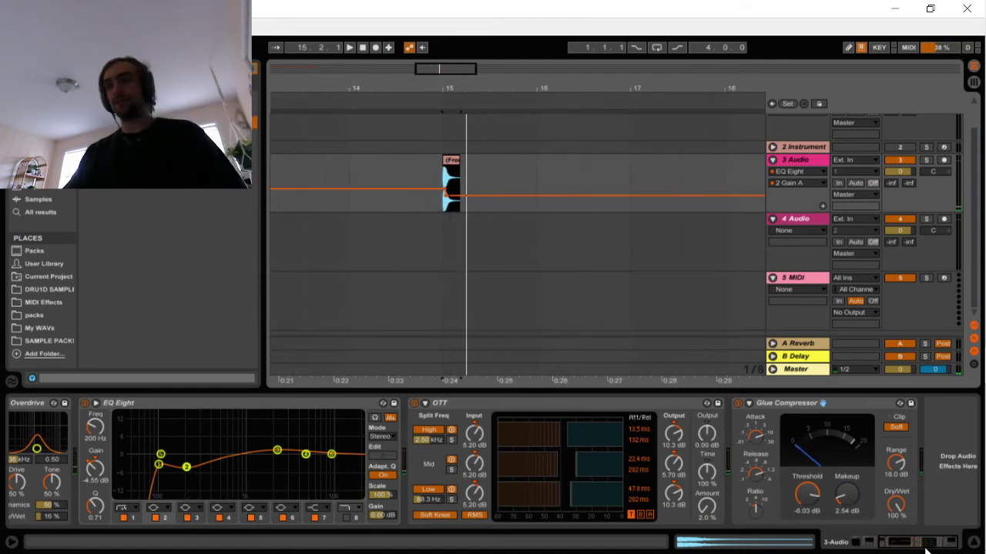
pyautogui.moveTo(925, 547); pyautogui.dragTo(742, 528)
pyautogui.rightClick(803, 160)
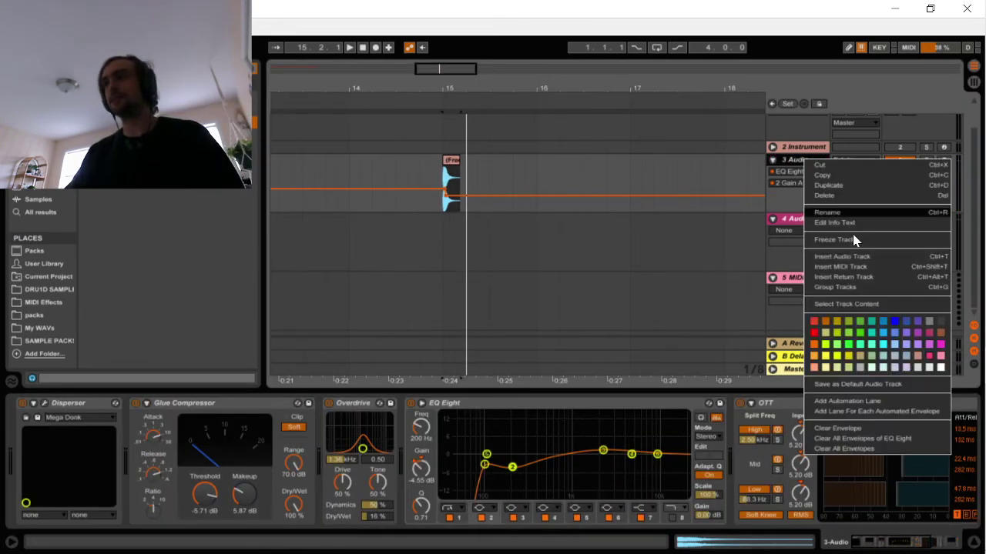
pyautogui.click(835, 239)
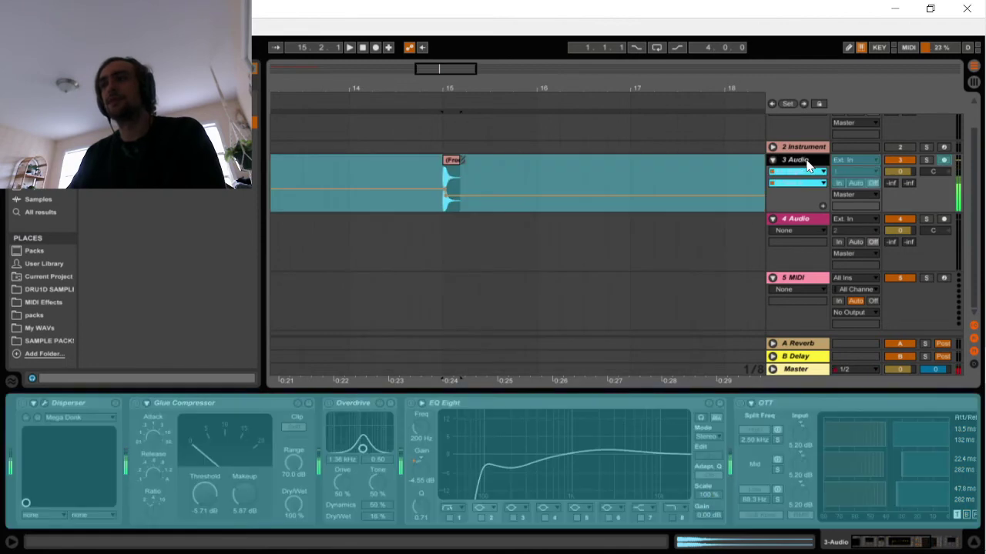
pyautogui.rightClick(807, 163)
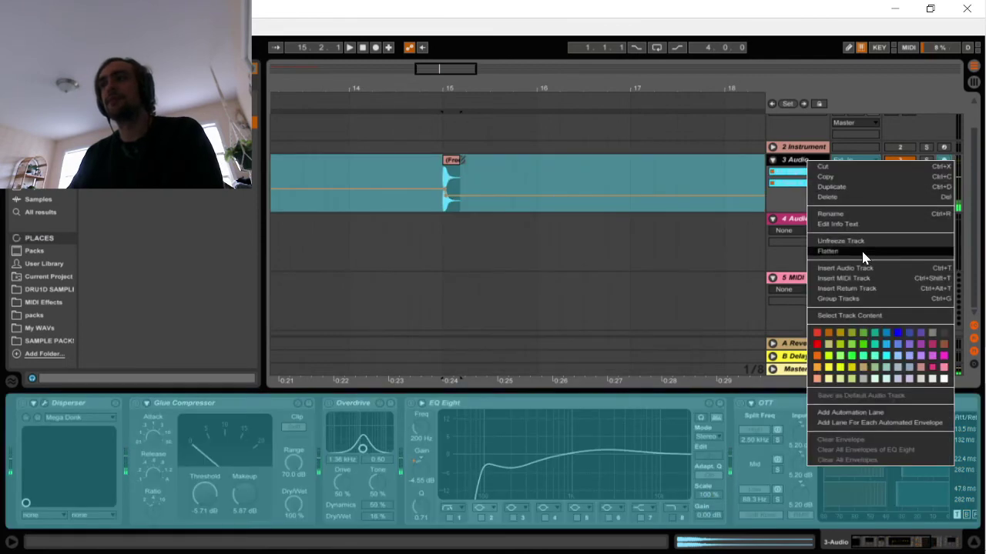
pyautogui.click(842, 241)
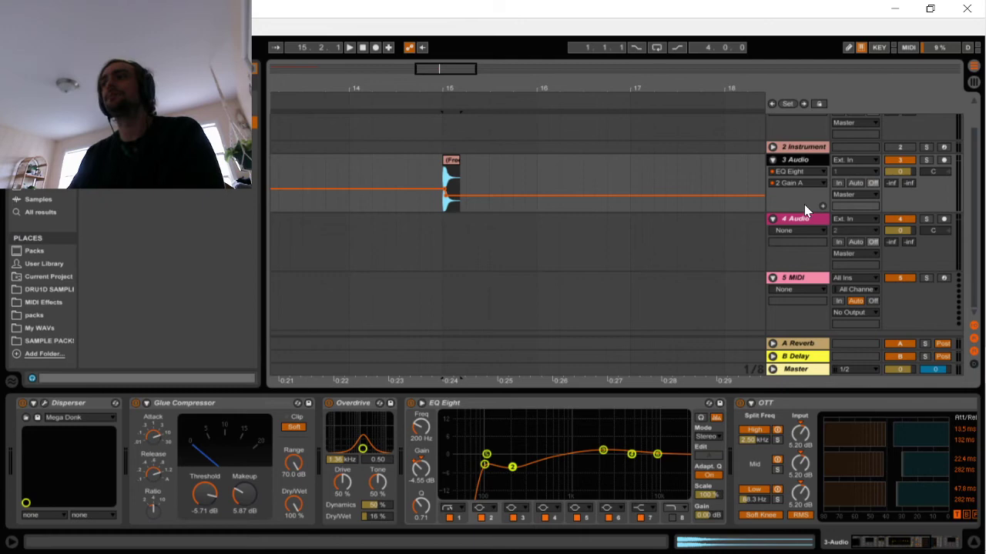
# Set the 4 Audio track's input to Resampling and arm the track for recording
pyautogui.click(854, 219)
pyautogui.click(852, 274)
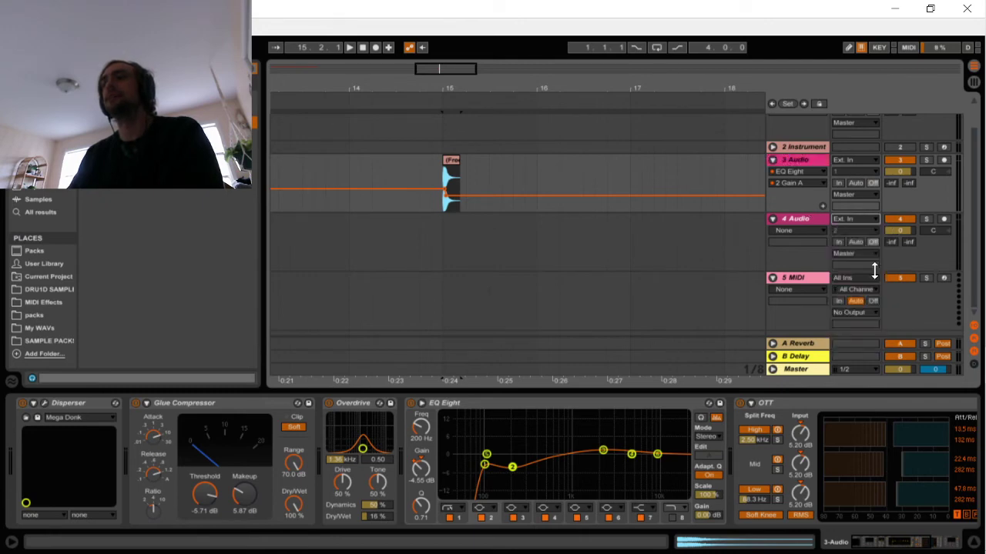
pyautogui.click(943, 220)
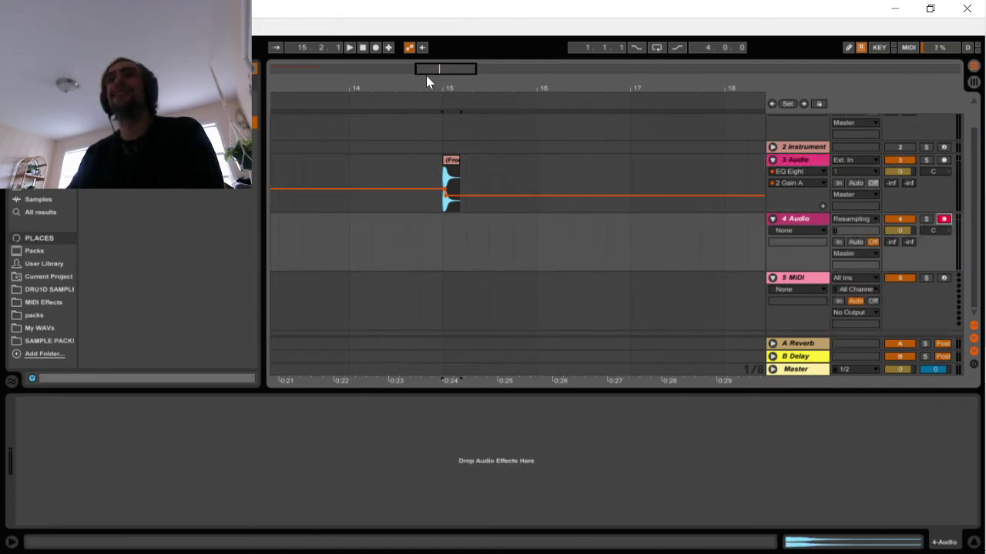
# Record the processed clip onto 4 Audio from just before bar 15 and move the take to about 15.3
pyautogui.moveTo(439, 68); pyautogui.dragTo(435, 80)
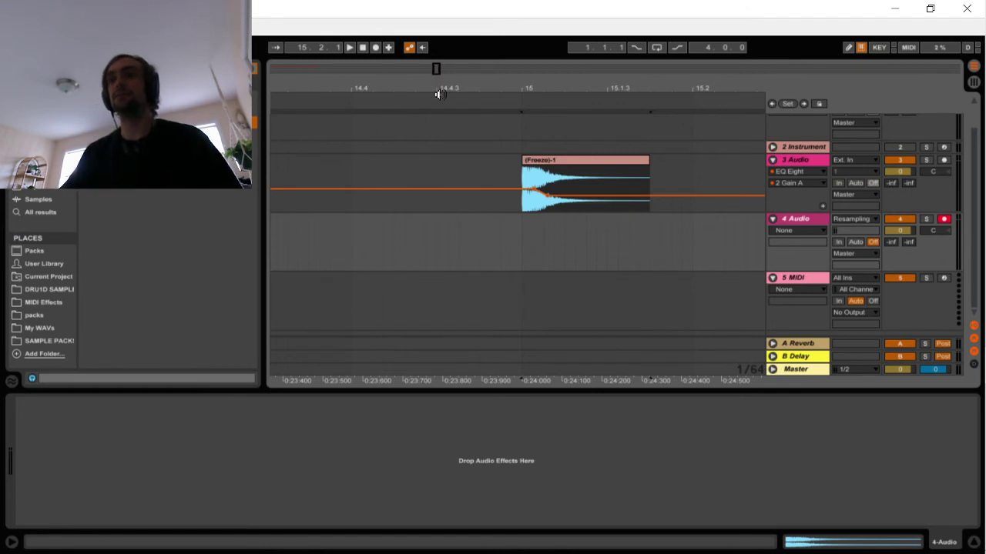
pyautogui.click(495, 242)
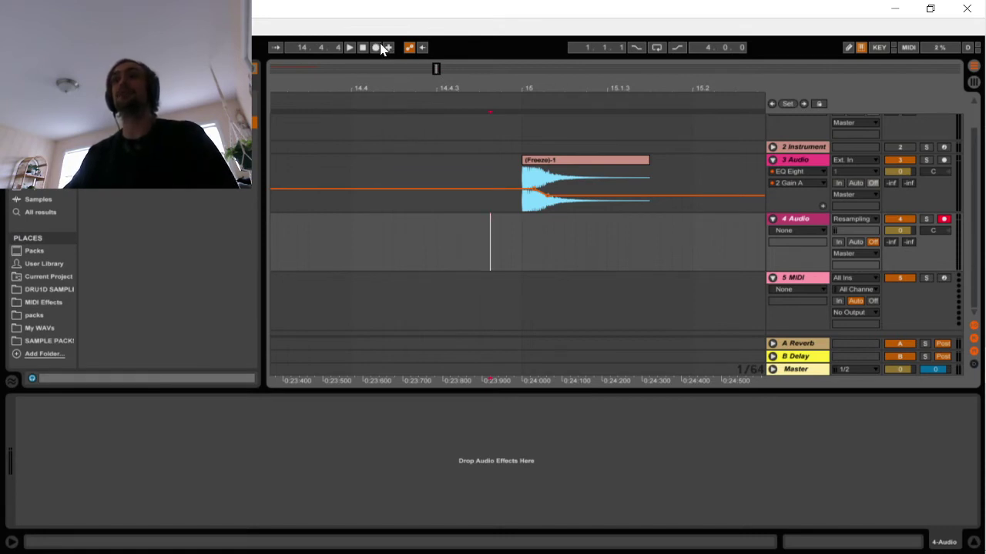
pyautogui.click(375, 47)
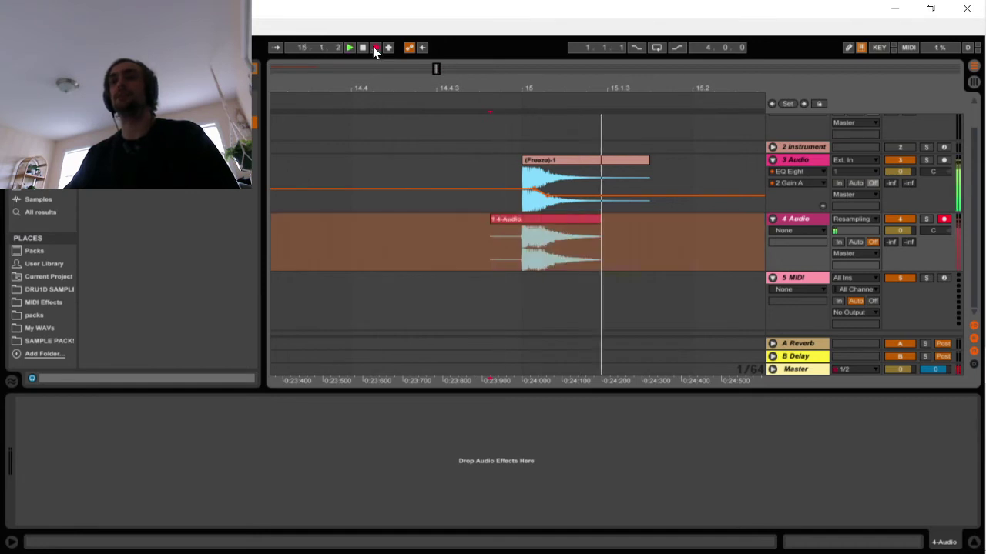
pyautogui.click(375, 47)
pyautogui.moveTo(619, 91); pyautogui.dragTo(602, 56)
pyautogui.moveTo(595, 209)
pyautogui.mouseDown()
pyautogui.moveTo(599, 220)
pyautogui.moveTo(699, 231)
pyautogui.mouseUp()
pyautogui.hotkey('ctrl', 'z')
# Record a second take of the processed clip onto 4 Audio and place it directly after the first take
pyautogui.click(543, 222)
pyautogui.press('space')
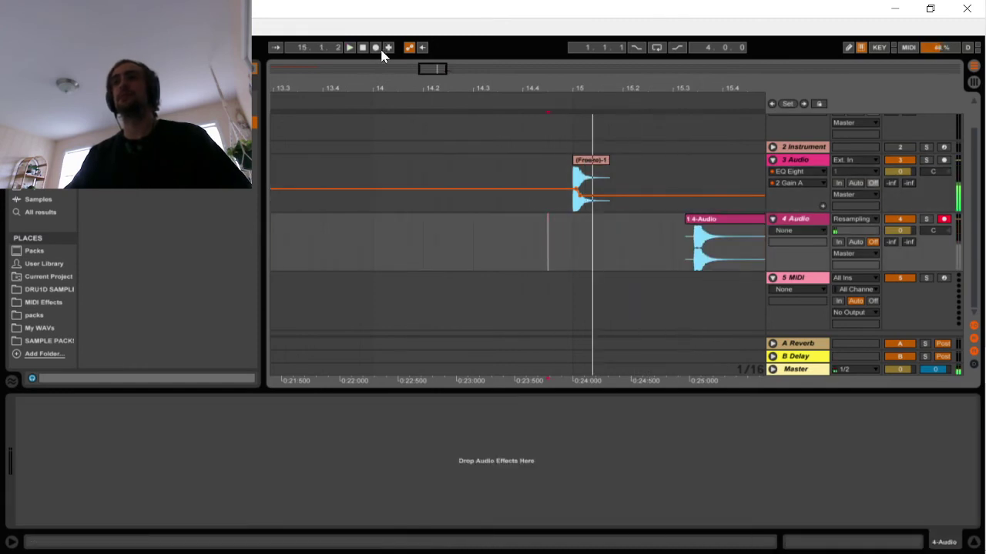
pyautogui.click(365, 48)
pyautogui.moveTo(600, 221); pyautogui.dragTo(722, 244)
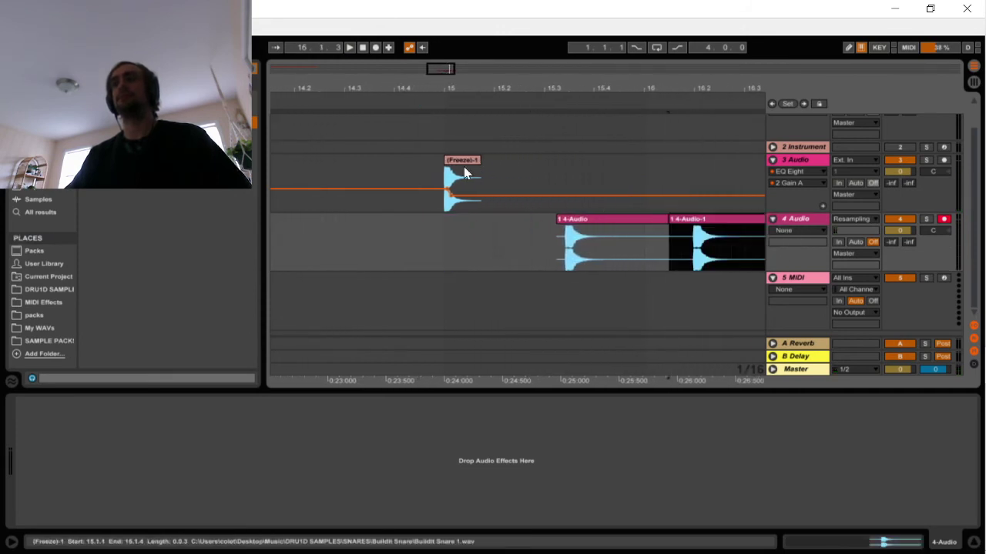
# Record a third take of the processed clip onto 4 Audio, starting from 14.4.2
pyautogui.click(405, 225)
pyautogui.click(375, 47)
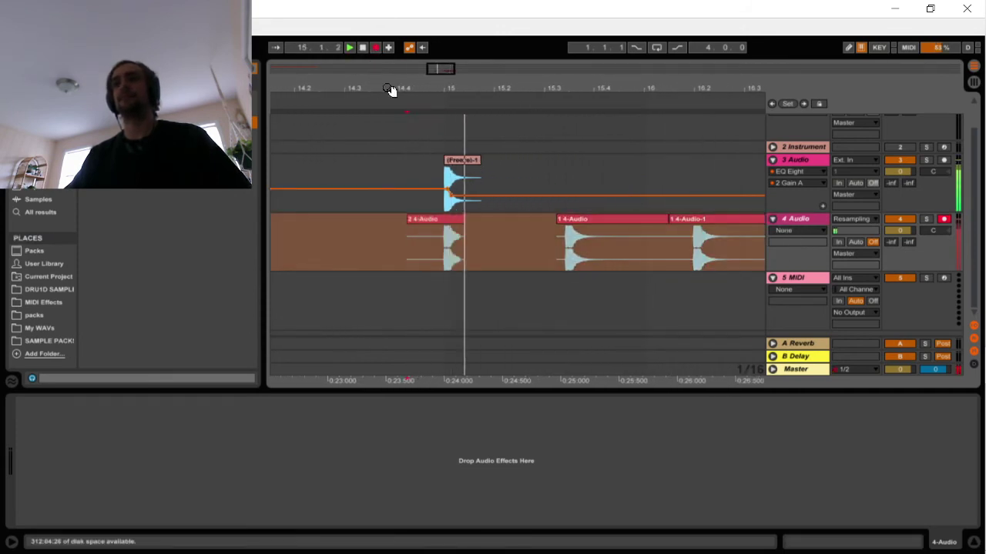
pyautogui.press('space')
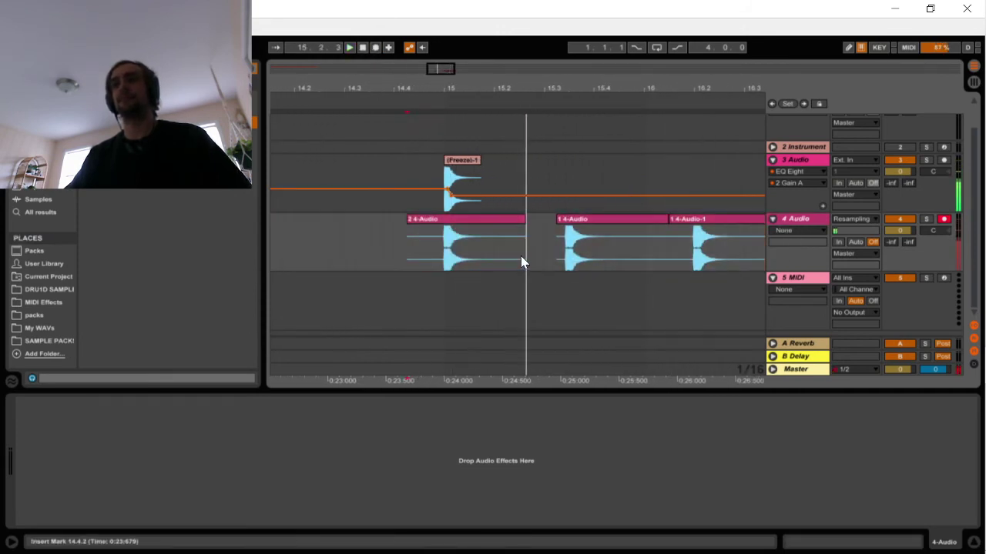
# Mute the 3 Audio track and play back the third resampled take on 4 Audio from 14.4.3
pyautogui.moveTo(898, 165); pyautogui.dragTo(903, 168)
pyautogui.click(900, 171)
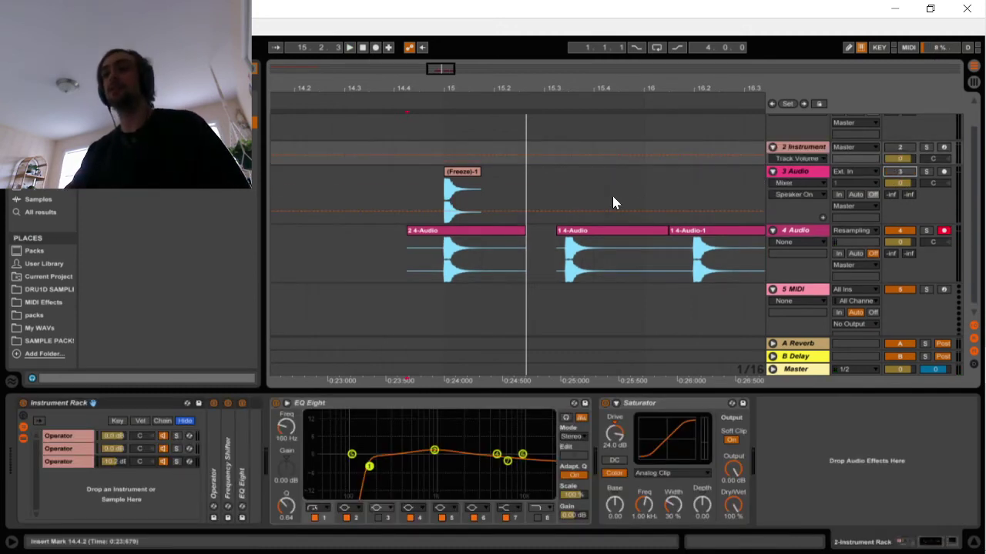
pyautogui.click(425, 267)
pyautogui.press('space')
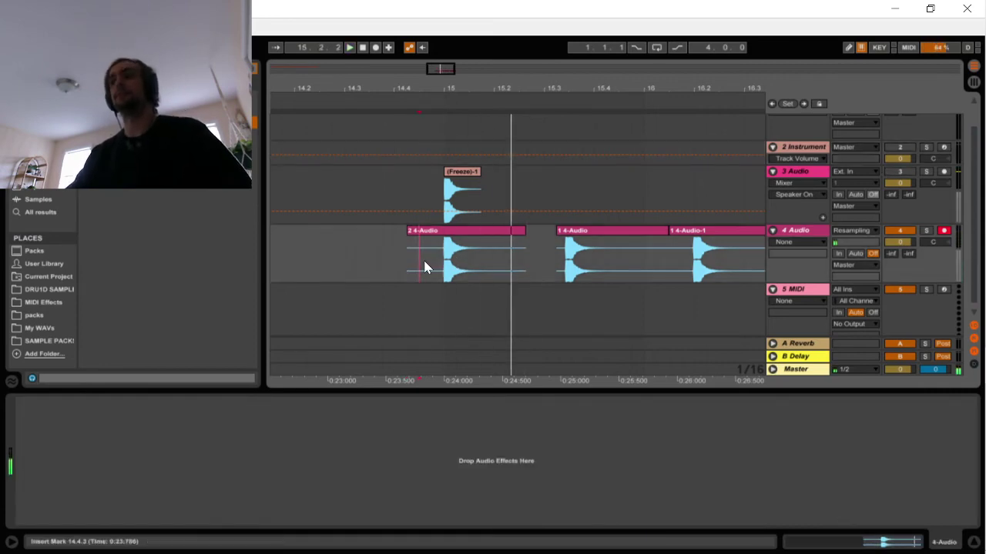
pyautogui.press('space')
pyautogui.press('space')
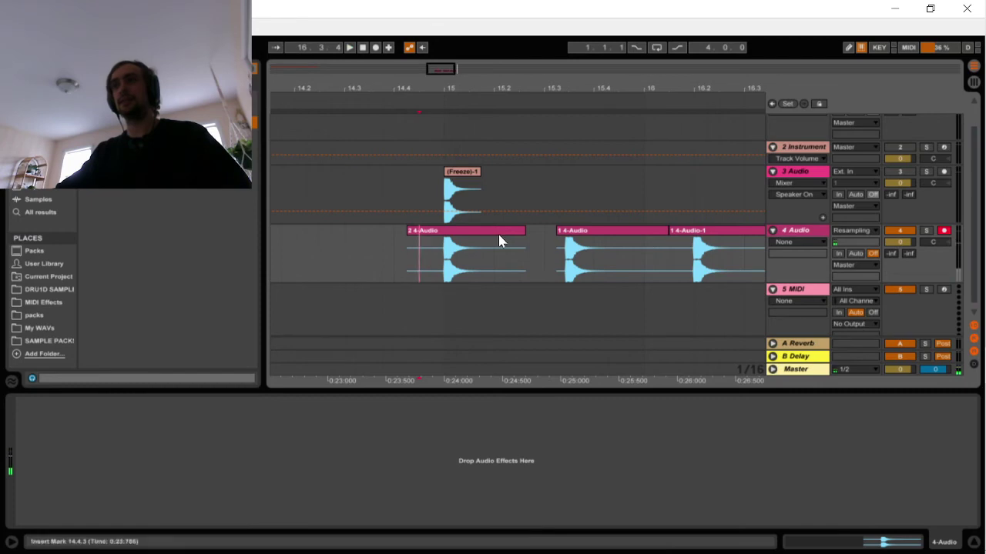
pyautogui.press('space')
pyautogui.press('space')
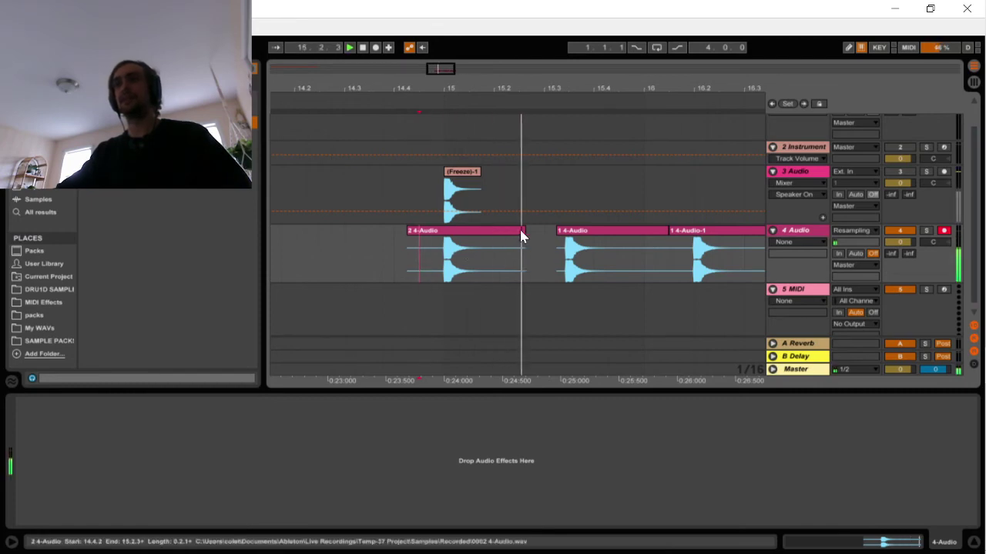
# Play back the resampled takes on 4 Audio several times from 14.4.4 to judge how they sound
pyautogui.click(442, 259)
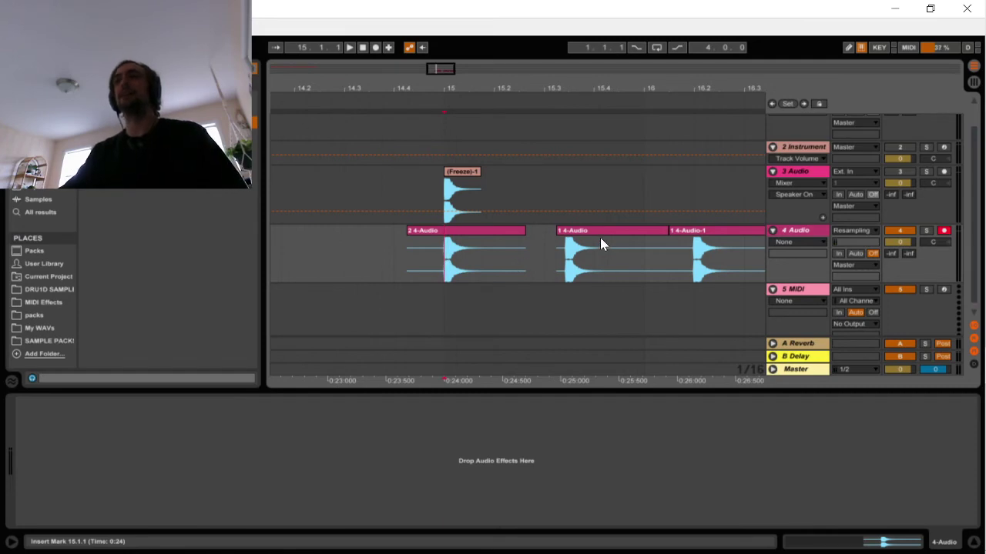
pyautogui.click(622, 234)
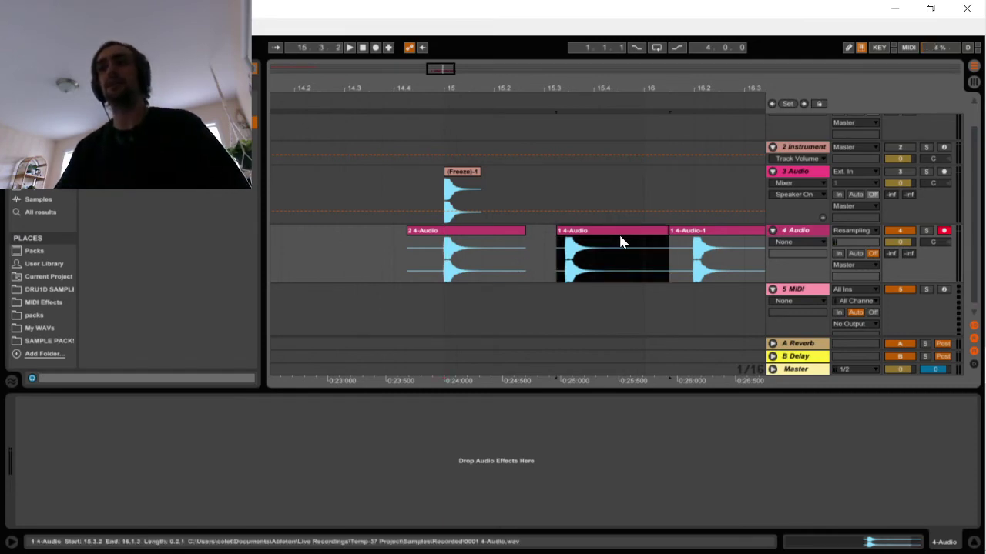
pyautogui.click(431, 267)
pyautogui.press('space')
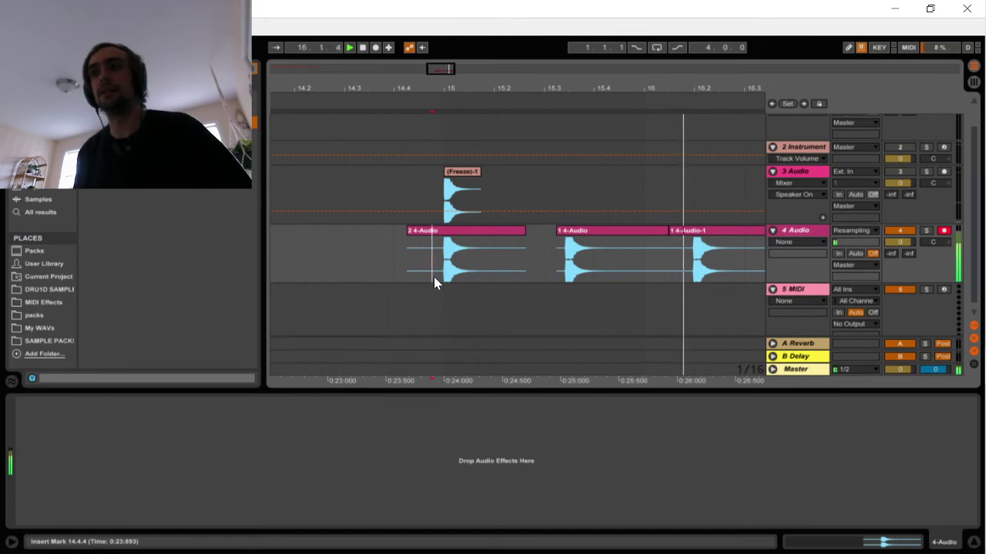
pyautogui.press('space')
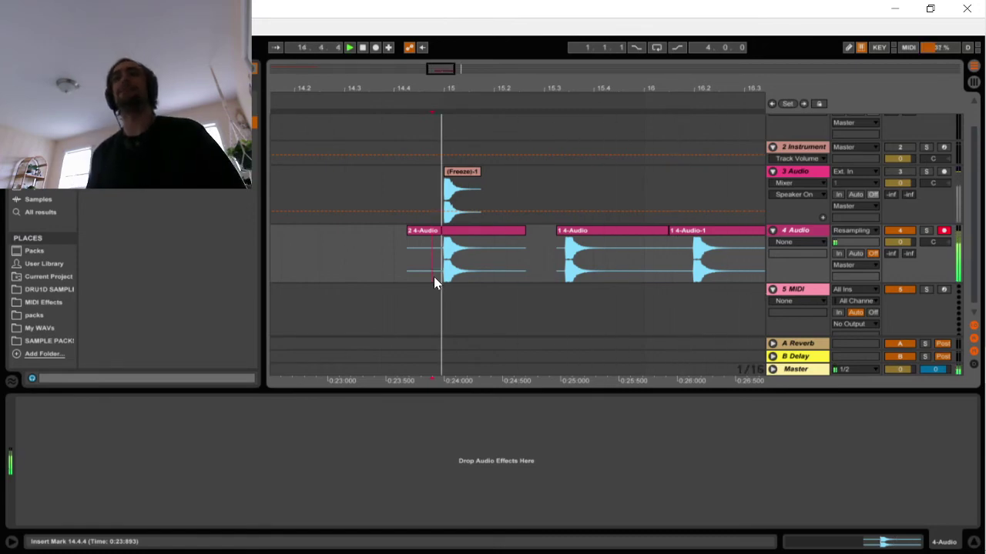
pyautogui.press('space')
pyautogui.press('space')
pyautogui.press('space')
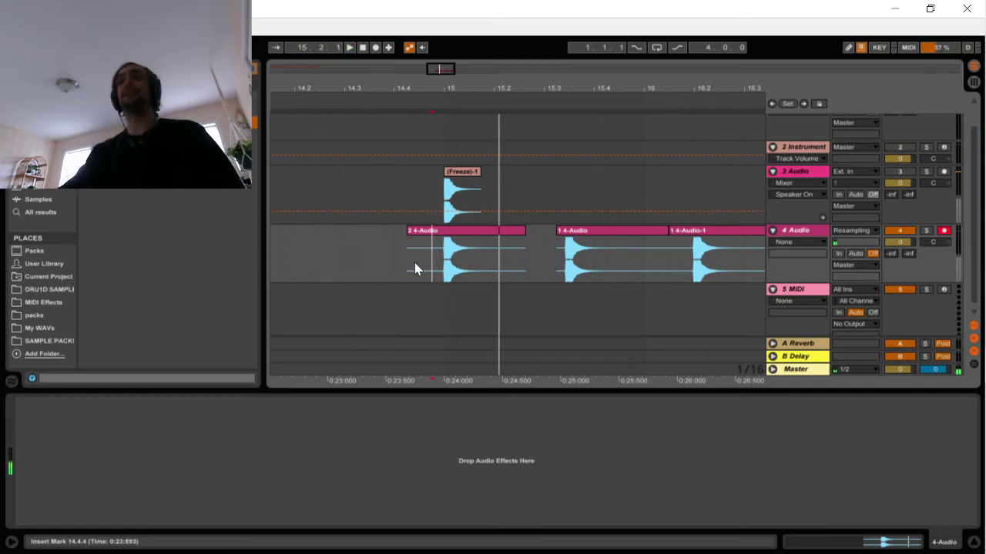
# Cut the silent lead-in off the third take and place the trimmed clip at 15.1.3
pyautogui.click(445, 274)
pyautogui.moveTo(443, 274)
pyautogui.mouseDown()
pyautogui.moveTo(467, 271)
pyautogui.moveTo(462, 262)
pyautogui.moveTo(408, 259)
pyautogui.mouseUp()
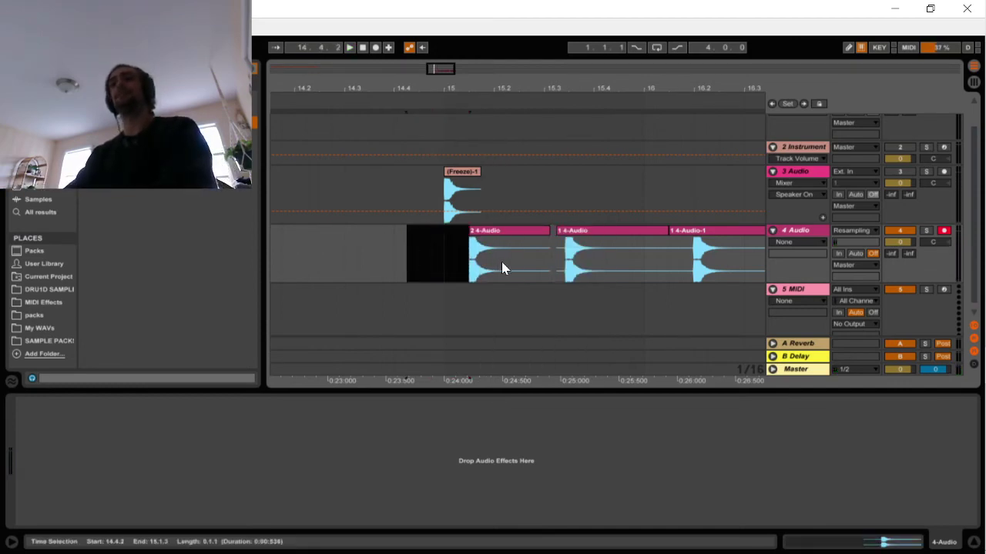
# Delete the original 3 Audio track with the frozen clip and remove the first two resampled takes
pyautogui.click(469, 154)
pyautogui.click(478, 179)
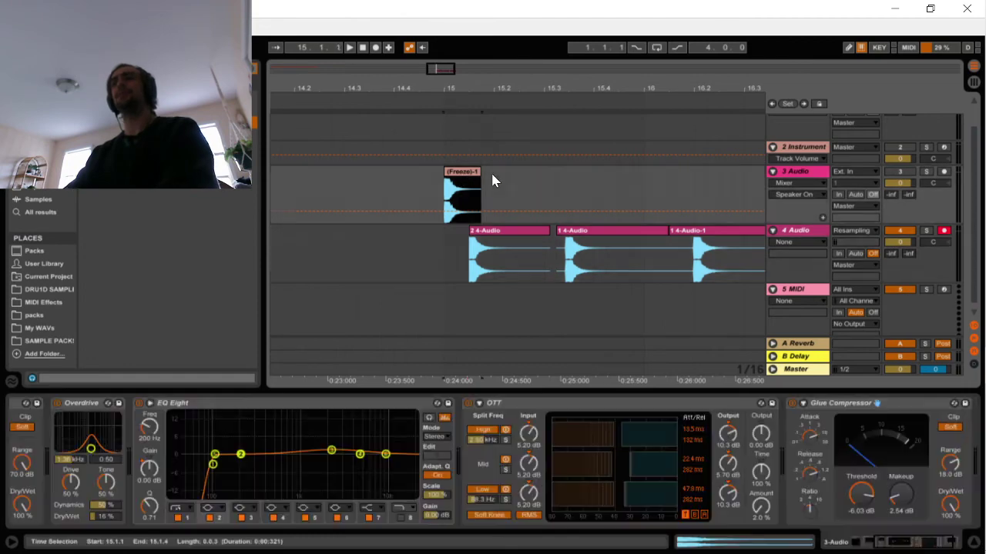
pyautogui.click(793, 176)
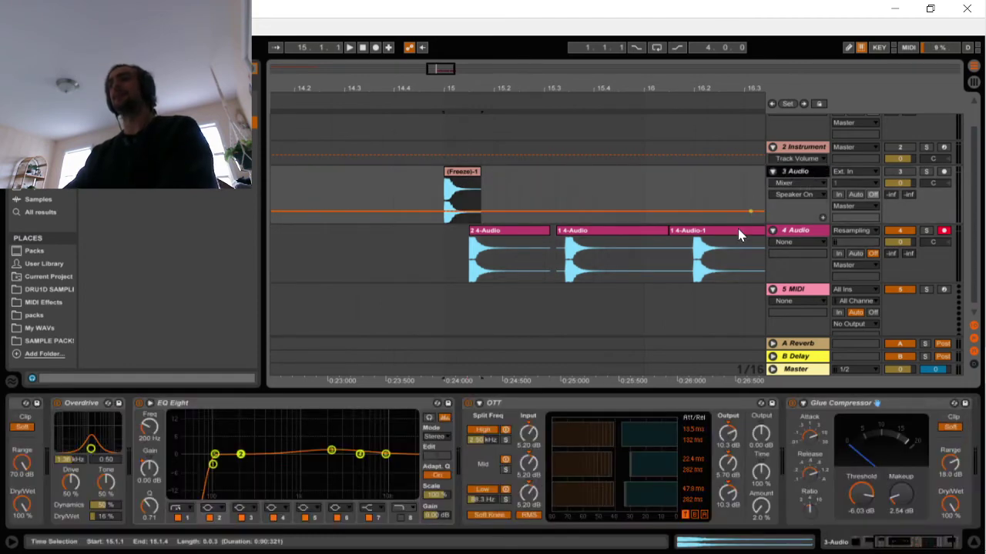
pyautogui.press('Delete')
pyautogui.click(613, 202)
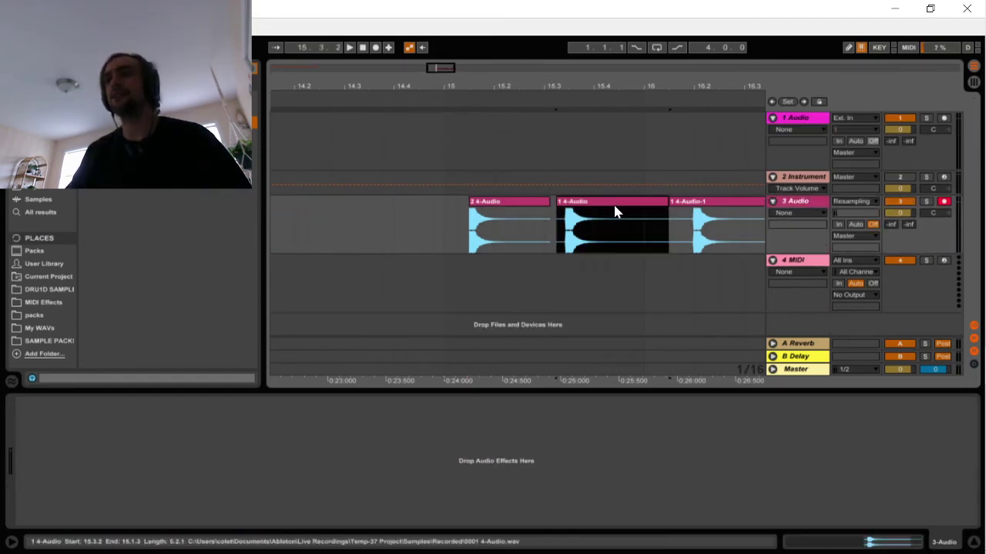
pyautogui.press('Delete')
pyautogui.click(703, 205)
pyautogui.press('Delete')
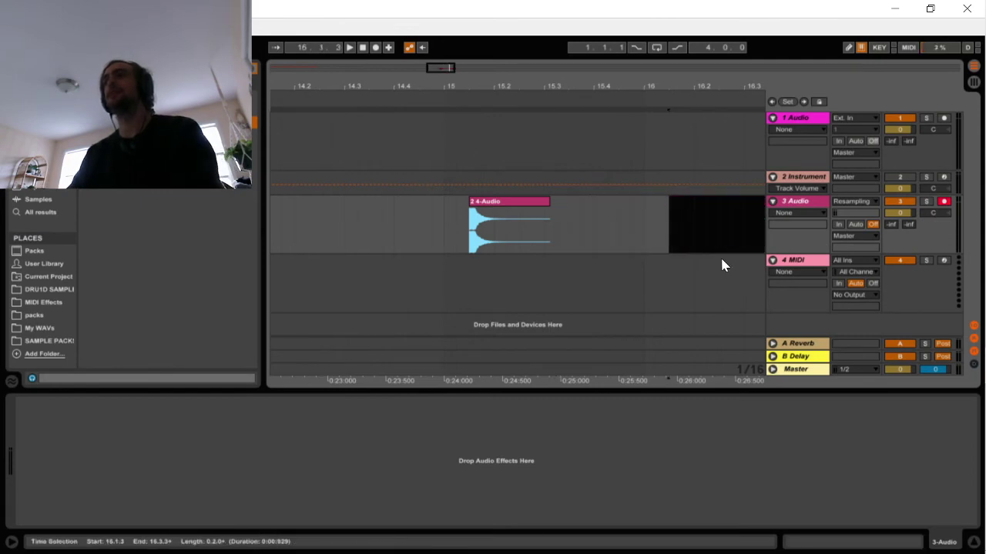
# Turn off Warp for the remaining take and shorten its end so the clip is about one beat long
pyautogui.click(520, 202)
pyautogui.click(881, 542)
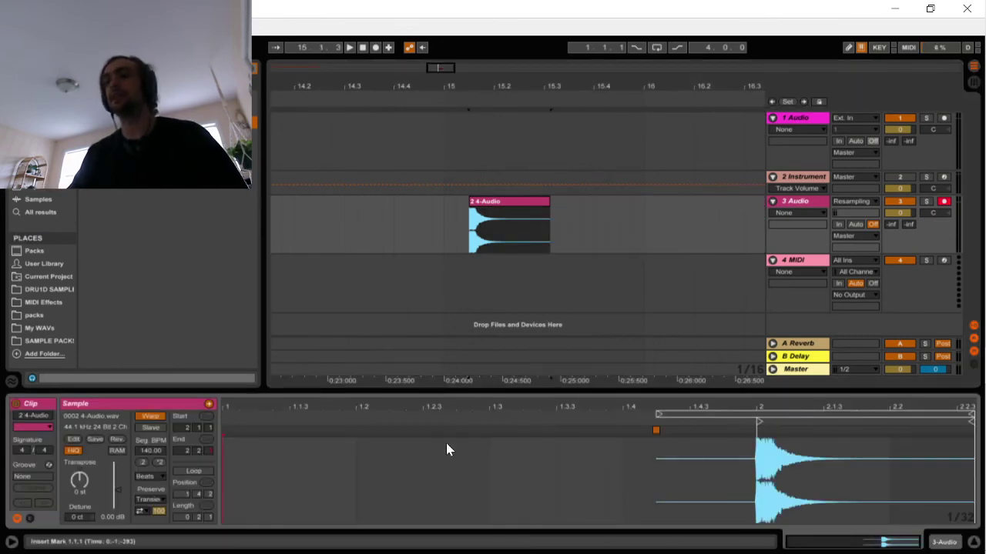
pyautogui.click(150, 416)
pyautogui.moveTo(479, 82); pyautogui.dragTo(422, 104)
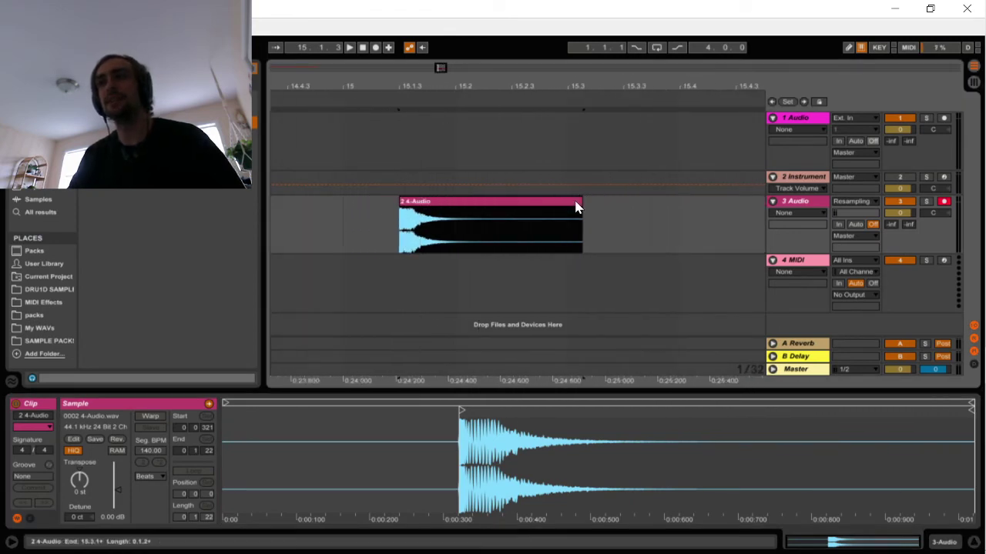
pyautogui.moveTo(581, 215); pyautogui.dragTo(510, 220)
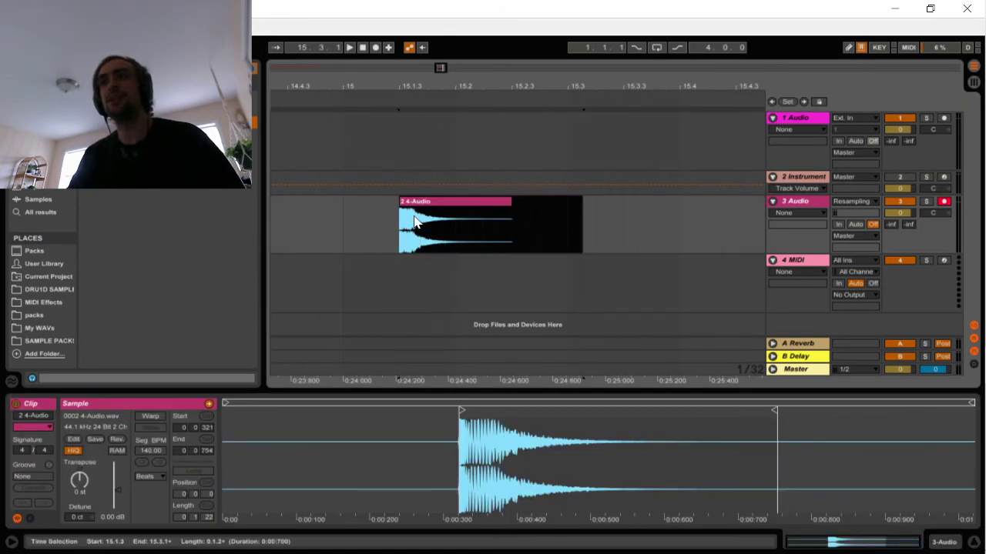
# Consolidate the shortened take, turn off Warp for the consolidated clip and listen to it
pyautogui.click(399, 117)
pyautogui.press('space')
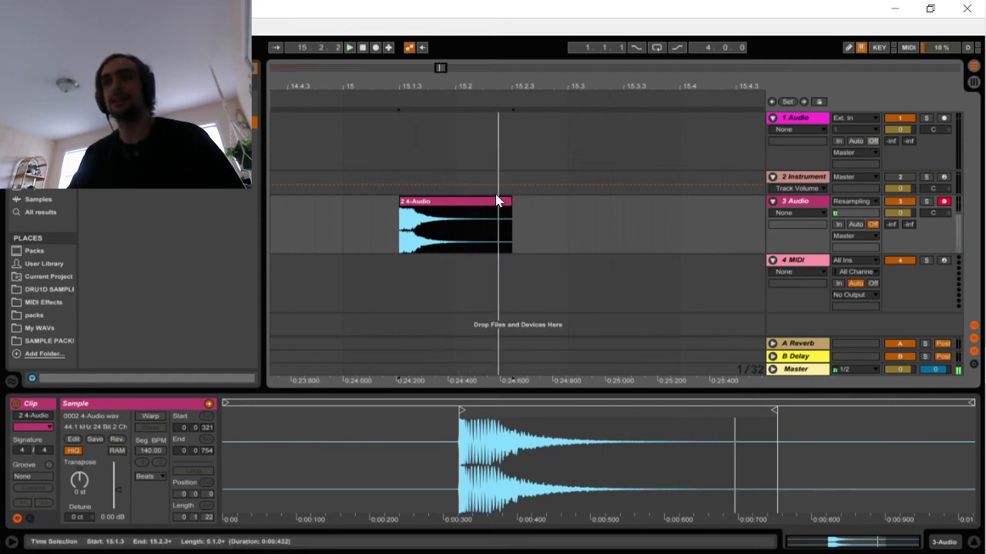
pyautogui.hotkey('ctrl', 'j')
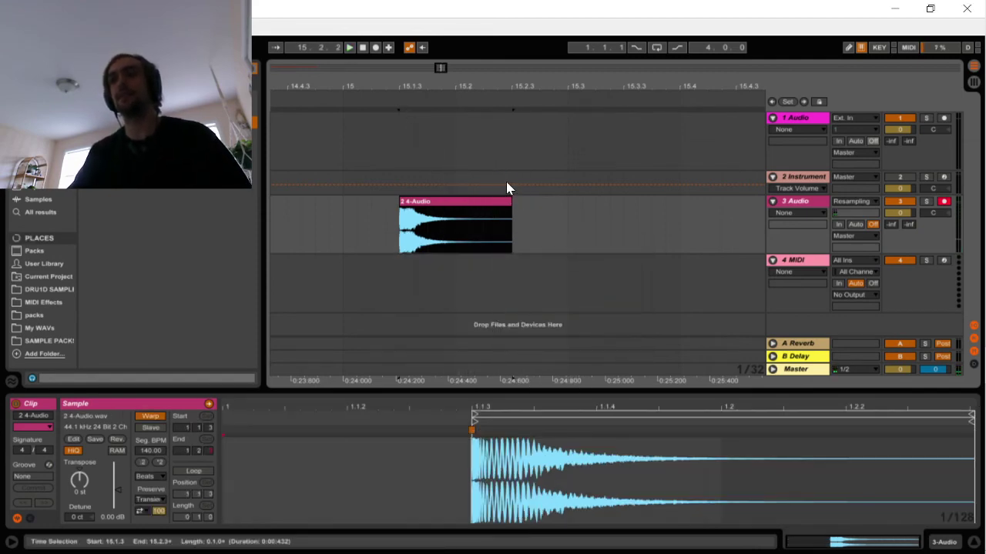
pyautogui.click(161, 417)
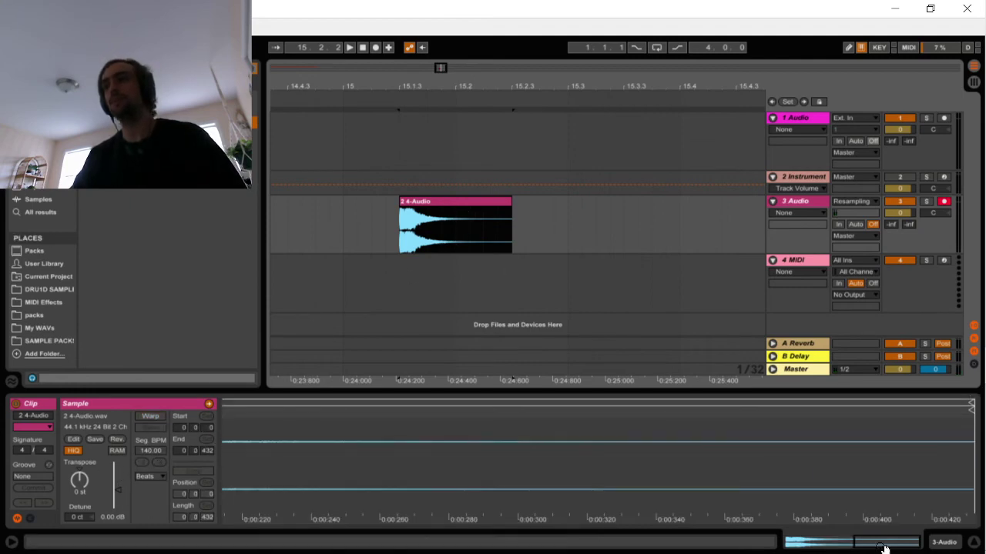
pyautogui.click(954, 545)
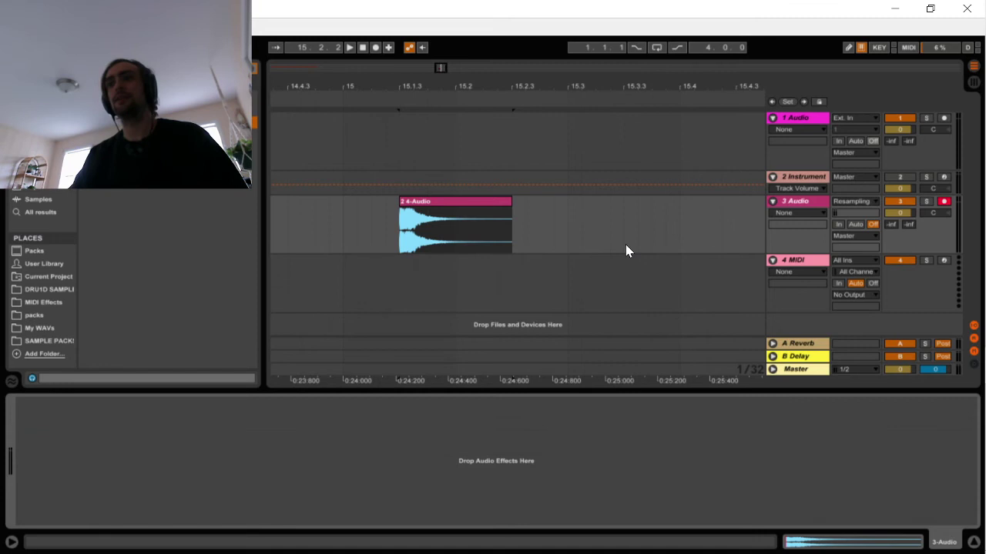
pyautogui.click(455, 209)
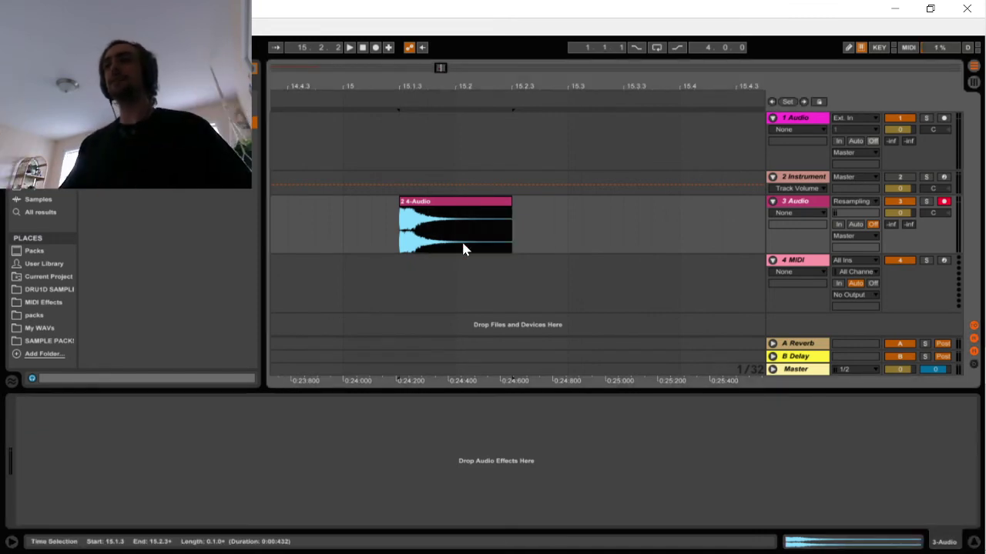
pyautogui.press('space')
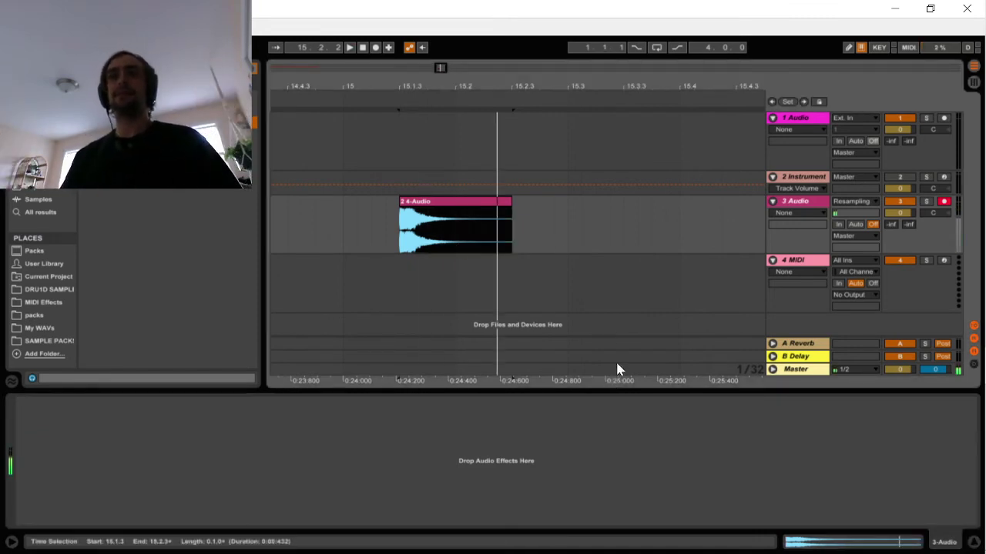
pyautogui.click(867, 204)
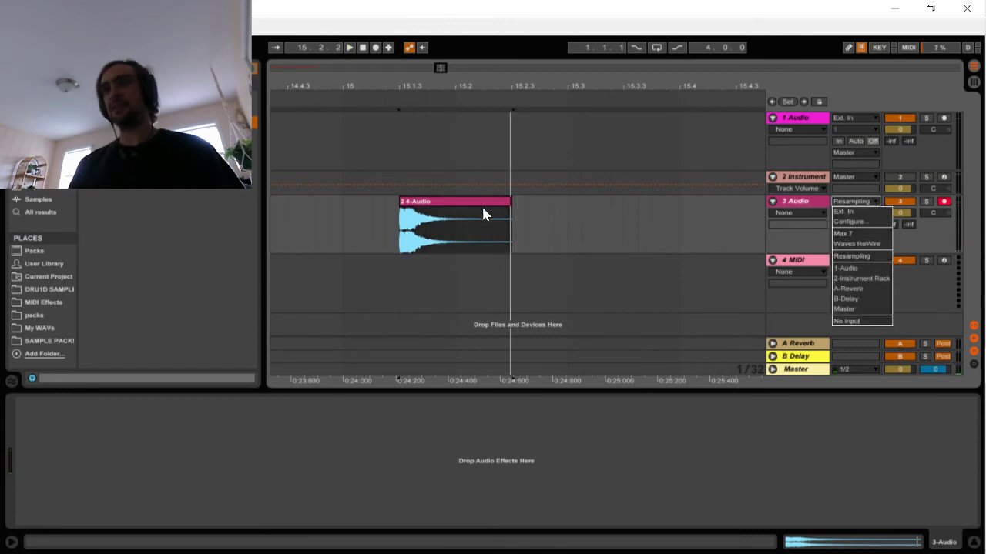
pyautogui.press('Escape')
pyautogui.click(801, 214)
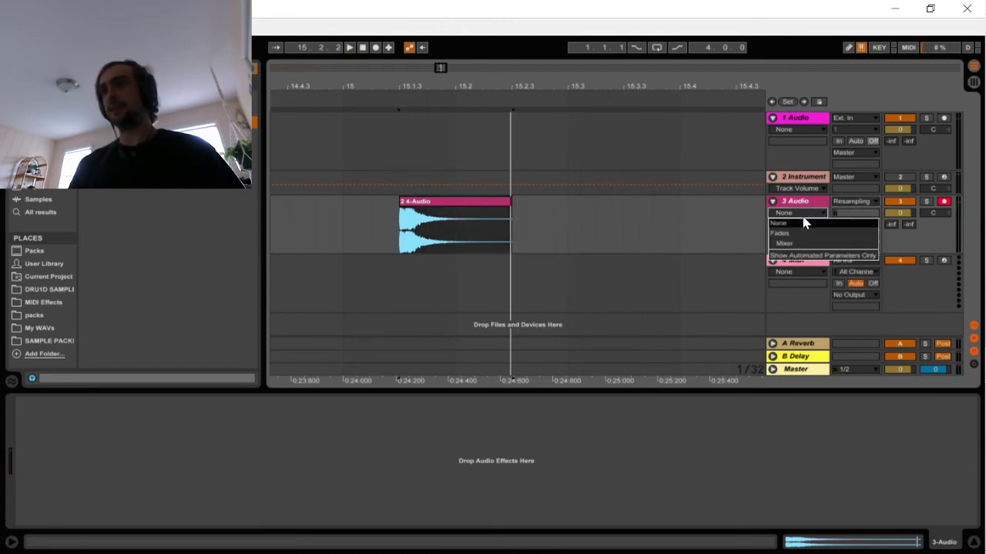
pyautogui.press('Escape')
# Show fades on the resampling track, shorten the clip to end at 15.2.1 and give it a long fade-out
pyautogui.click(792, 218)
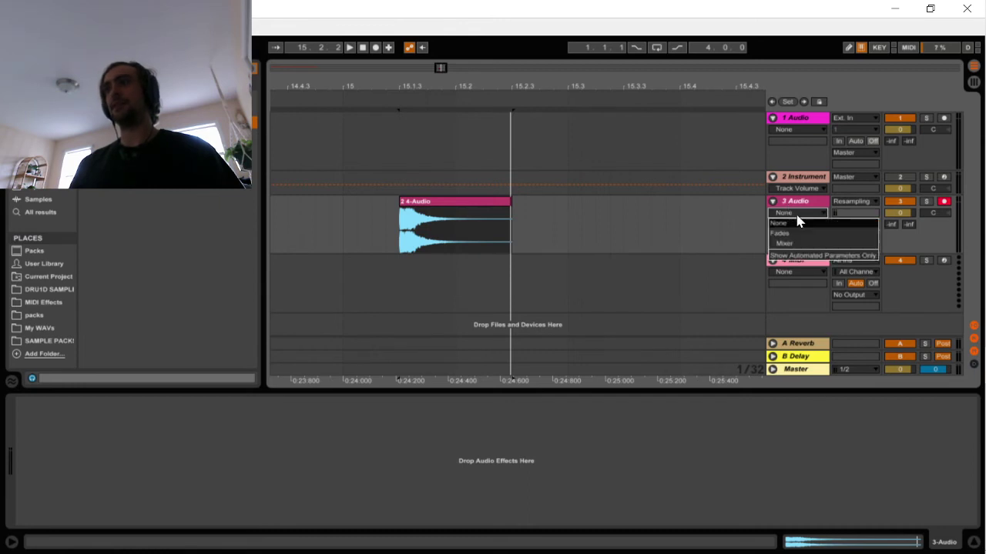
pyautogui.click(796, 228)
pyautogui.moveTo(505, 205); pyautogui.dragTo(418, 227)
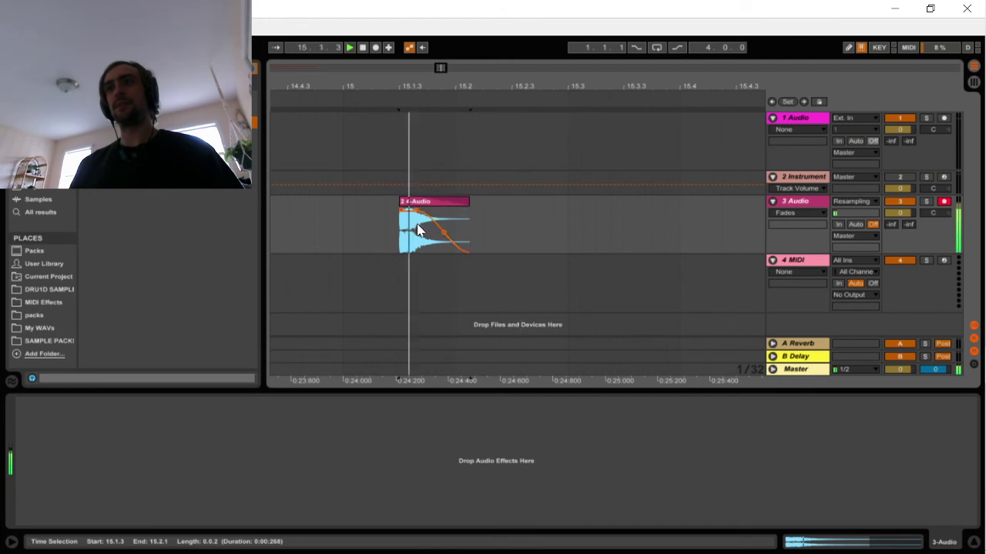
# Bend the fade-out curve so it drops faster and start the fade closer to the clip's beginning
pyautogui.click(440, 228)
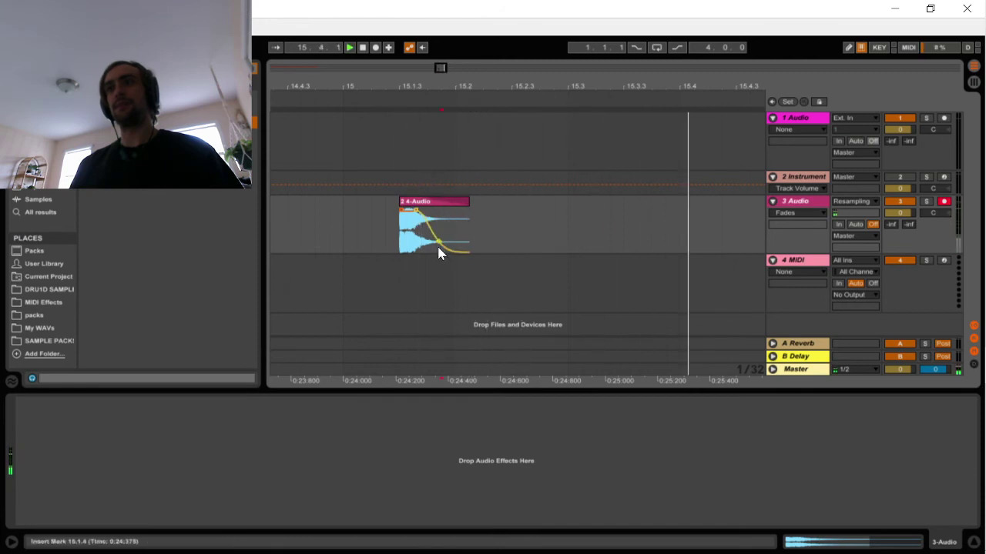
pyautogui.click(435, 206)
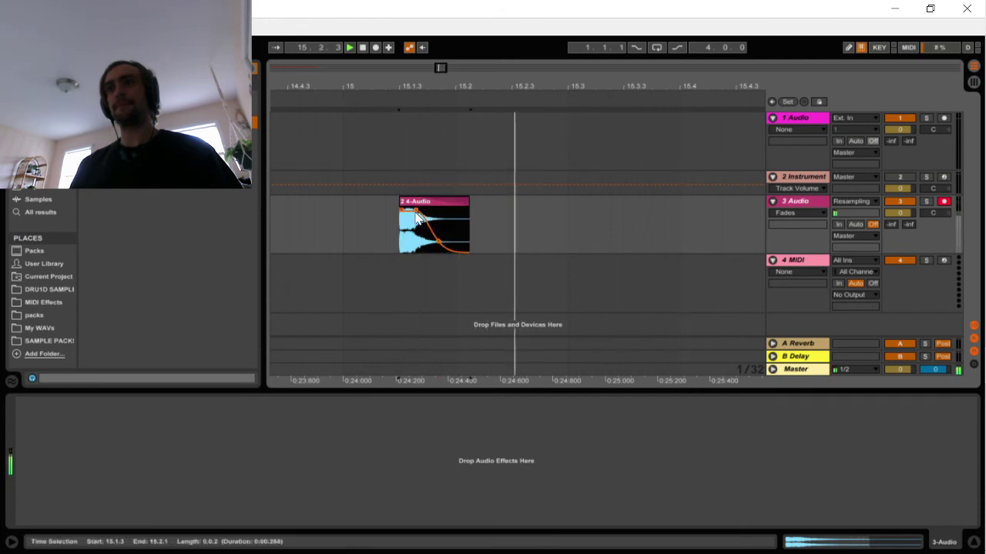
pyautogui.click(415, 219)
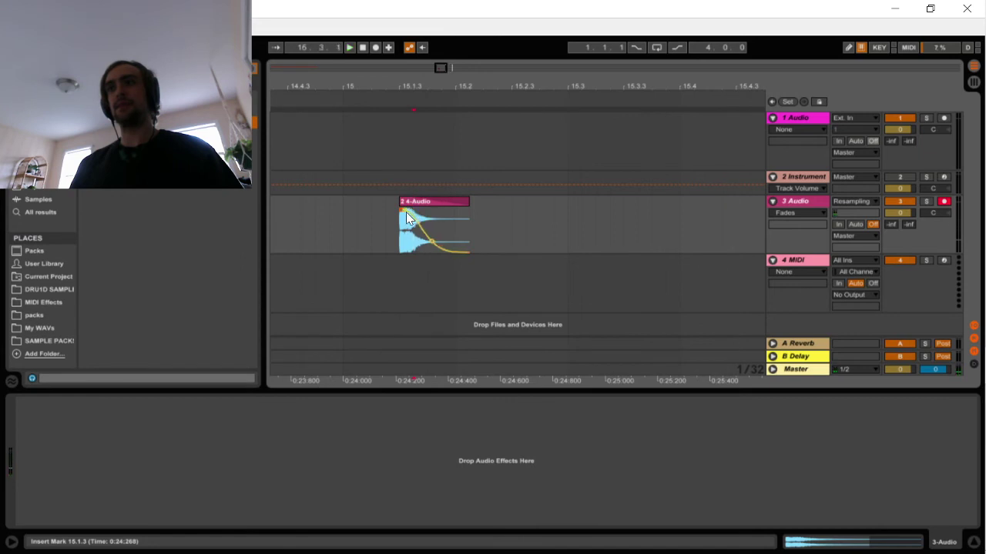
pyautogui.click(385, 235)
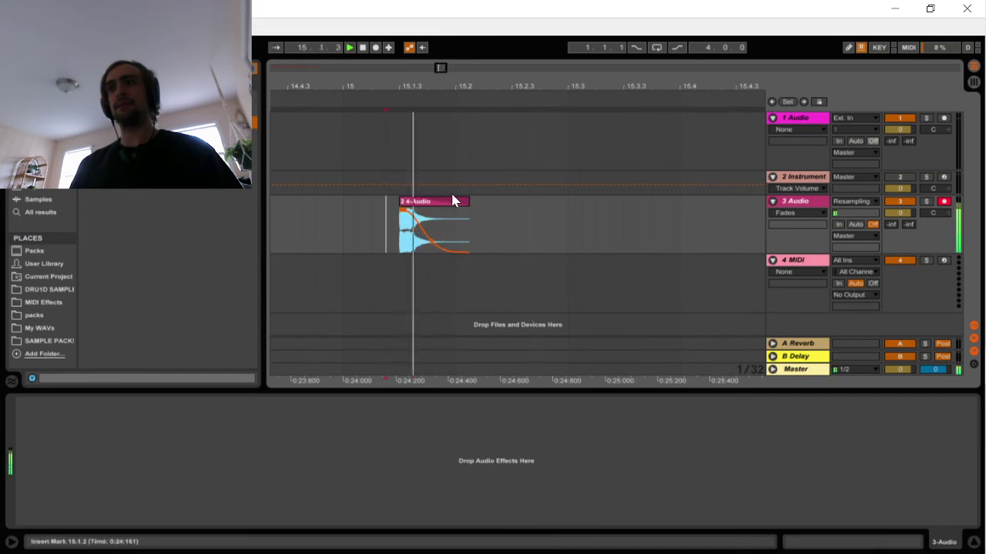
pyautogui.click(434, 243)
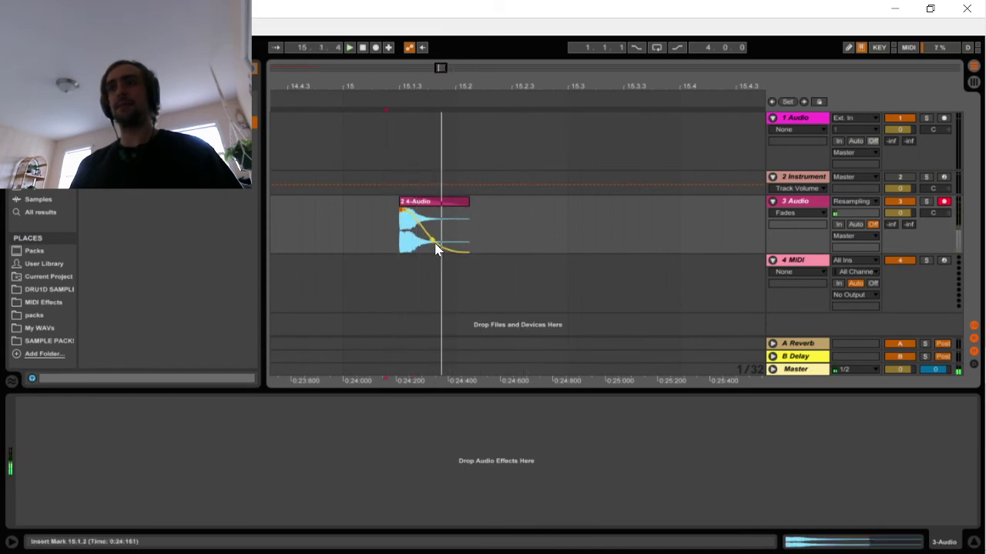
# Play back the faded clip repeatedly to check the fade-out
pyautogui.press('space')
pyautogui.press('space')
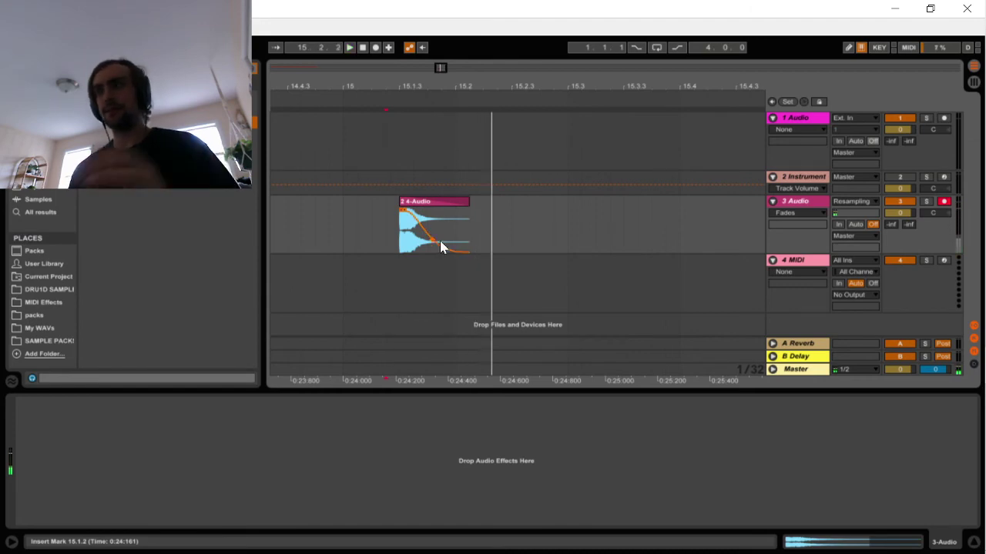
pyautogui.press('space')
pyautogui.press('space')
pyautogui.press('space')
pyautogui.press('space')
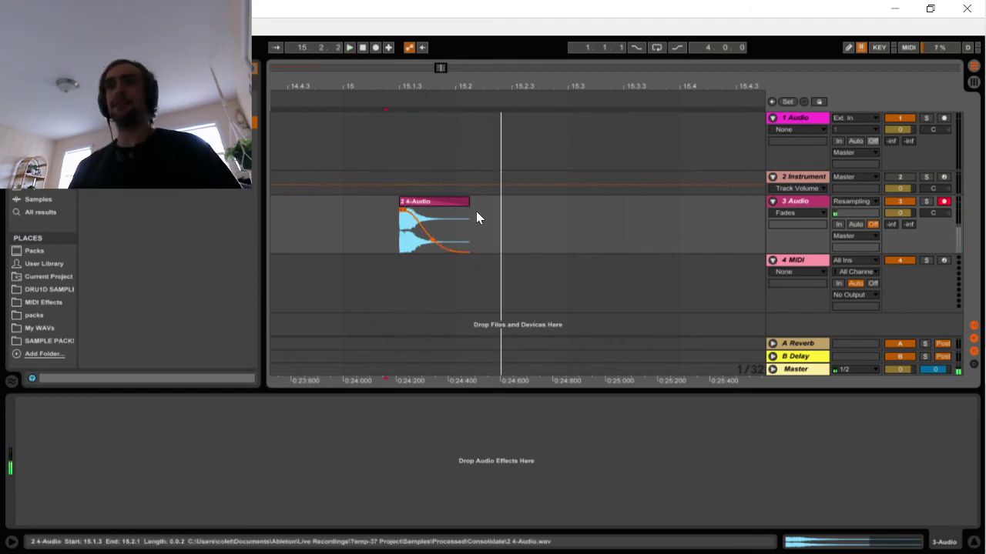
pyautogui.click(443, 205)
pyautogui.press('space')
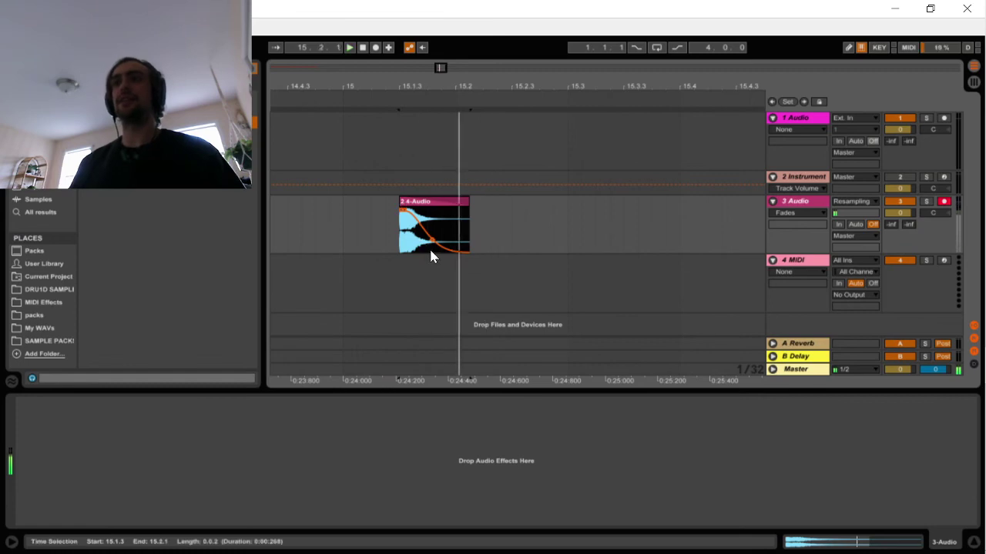
# Move the fade-out curve and the fade's start slightly further from the clip's beginning and play the result
pyautogui.moveTo(430, 242); pyautogui.dragTo(440, 240)
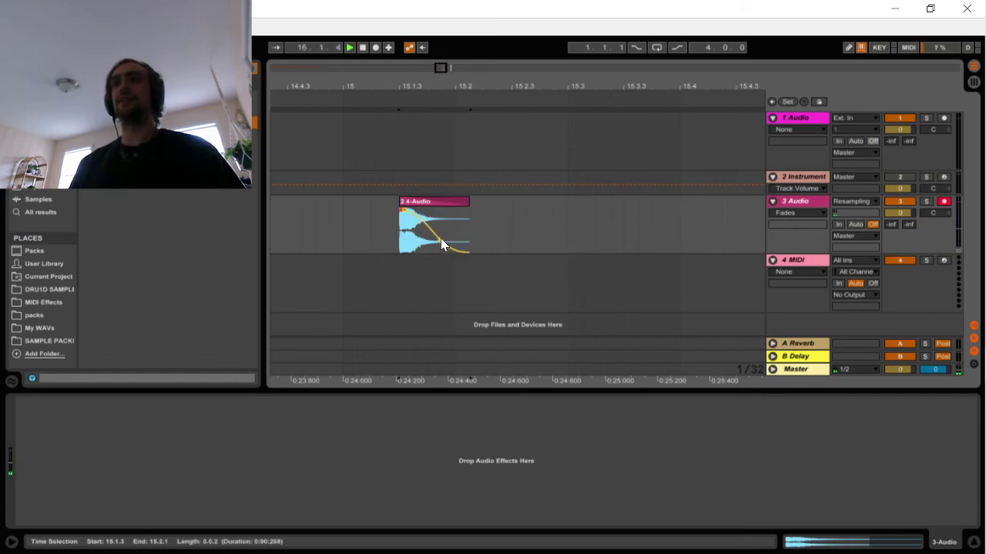
pyautogui.press('space')
pyautogui.press('space')
pyautogui.moveTo(406, 211); pyautogui.dragTo(414, 214)
pyautogui.press('space')
pyautogui.press('space')
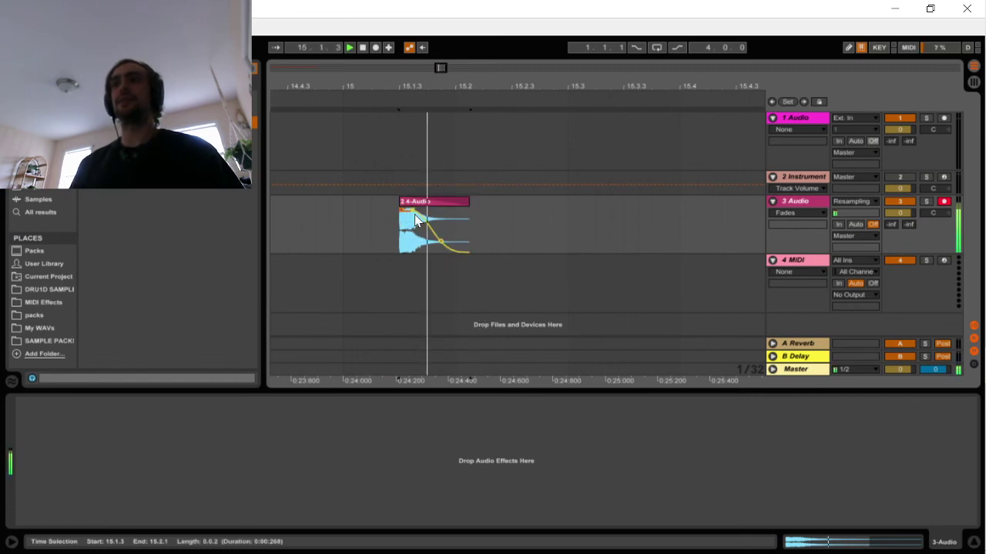
# Play the clip several times from its start to judge the adjusted fade-out
pyautogui.press('space')
pyautogui.press('space')
pyautogui.press('space')
pyautogui.press('space')
pyautogui.press('space')
pyautogui.press('space')
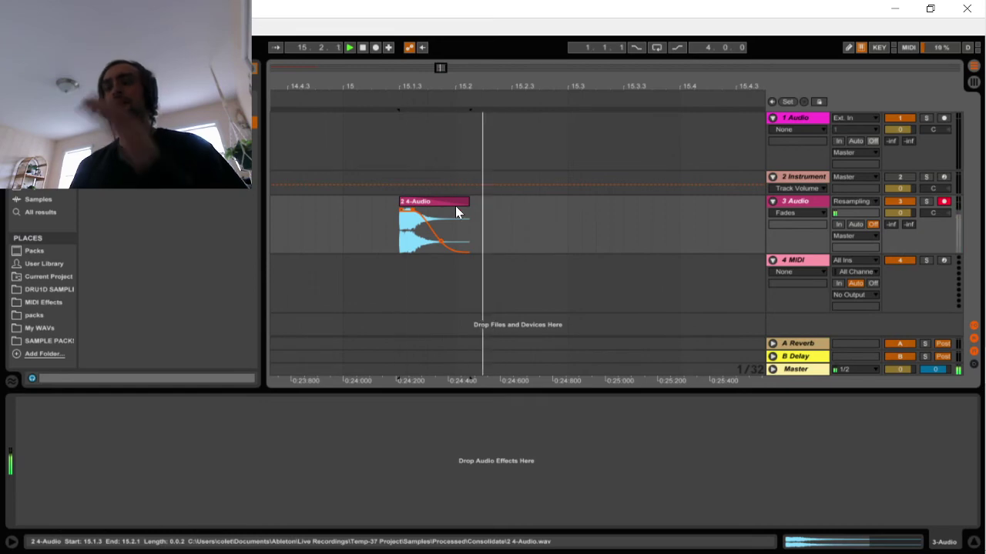
pyautogui.press('space')
# Show the clip's sample settings and extend the clip's end to the full length of its sample
pyautogui.click(445, 206)
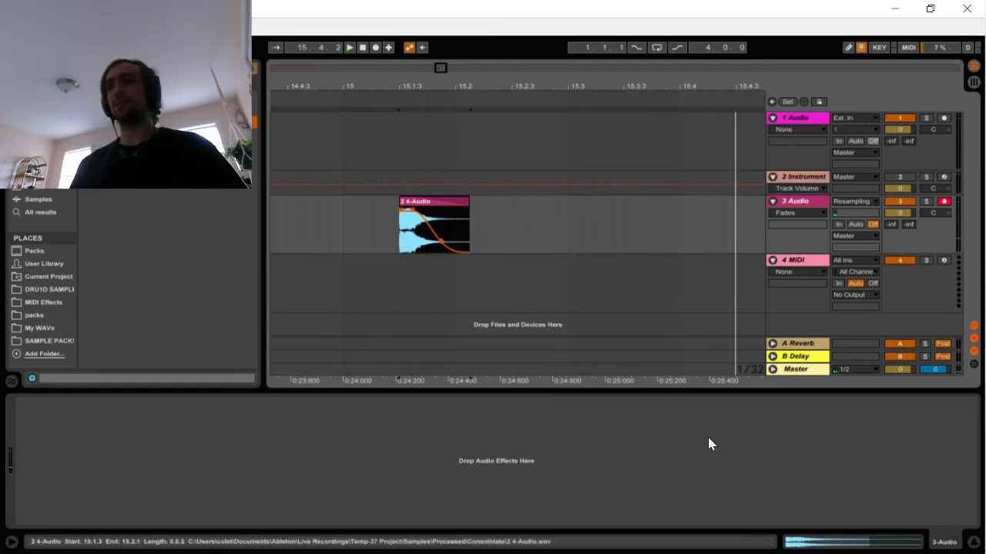
pyautogui.click(832, 547)
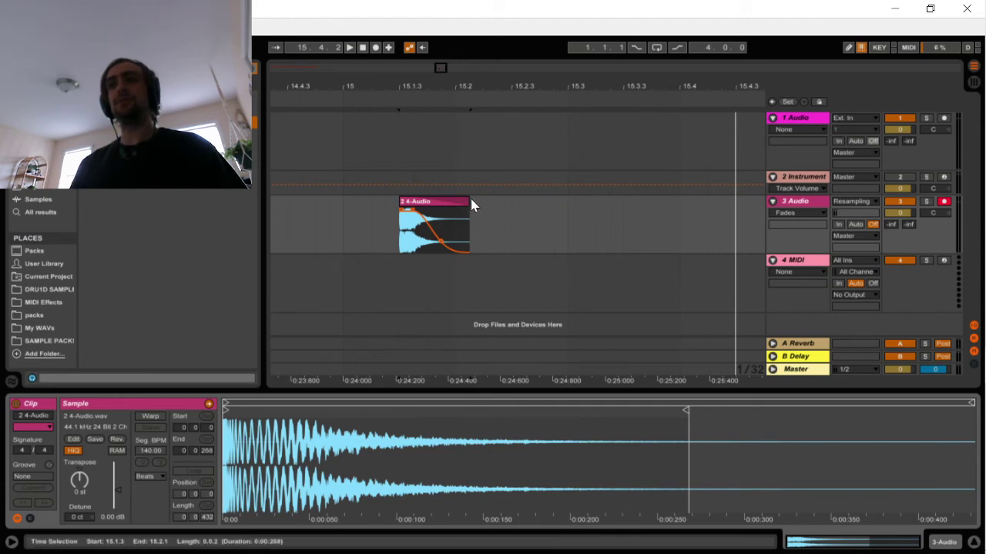
pyautogui.moveTo(472, 204); pyautogui.dragTo(604, 211)
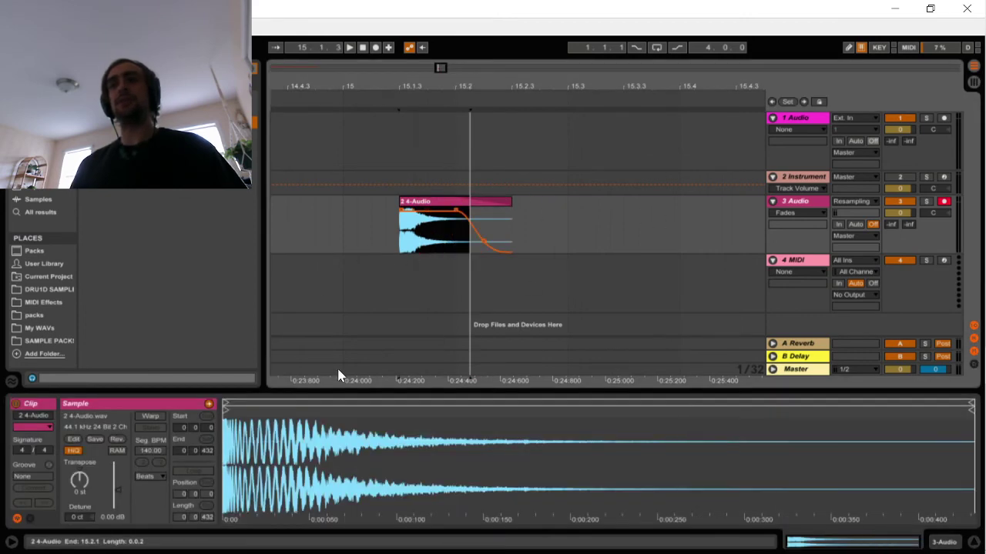
# Try transposing the clip up by 10 semitones, listen to it, and reset the transposition to 0 st
pyautogui.click(73, 482)
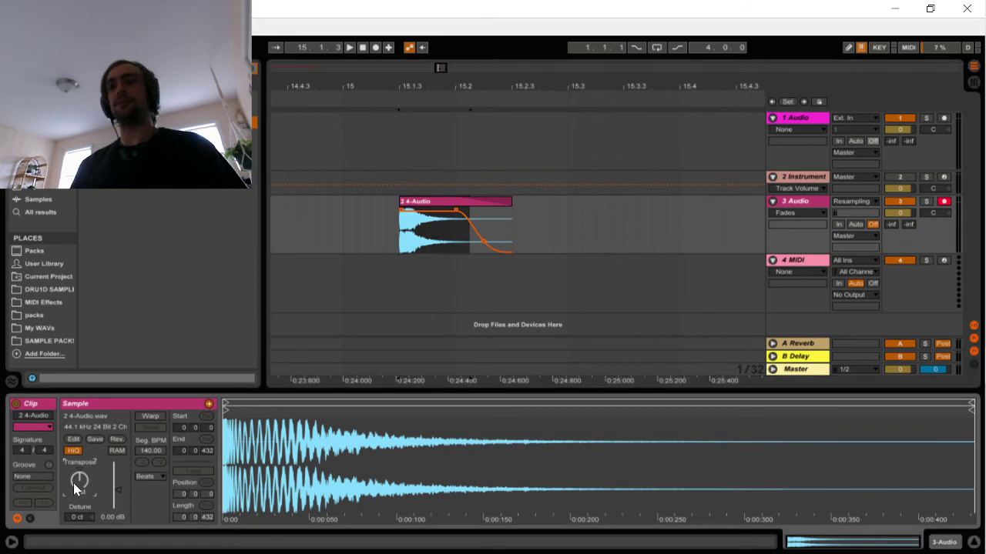
pyautogui.moveTo(73, 482); pyautogui.dragTo(120, 501)
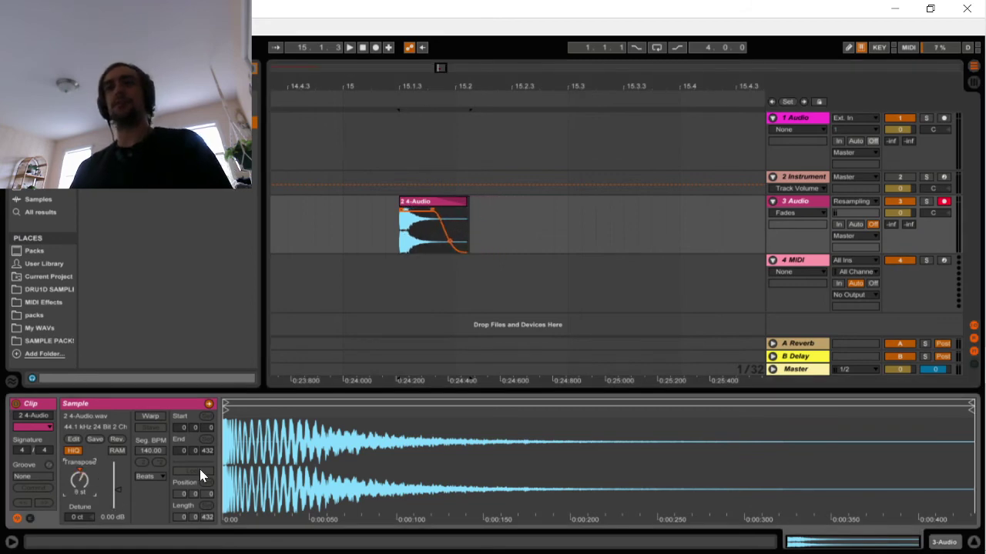
pyautogui.press('space')
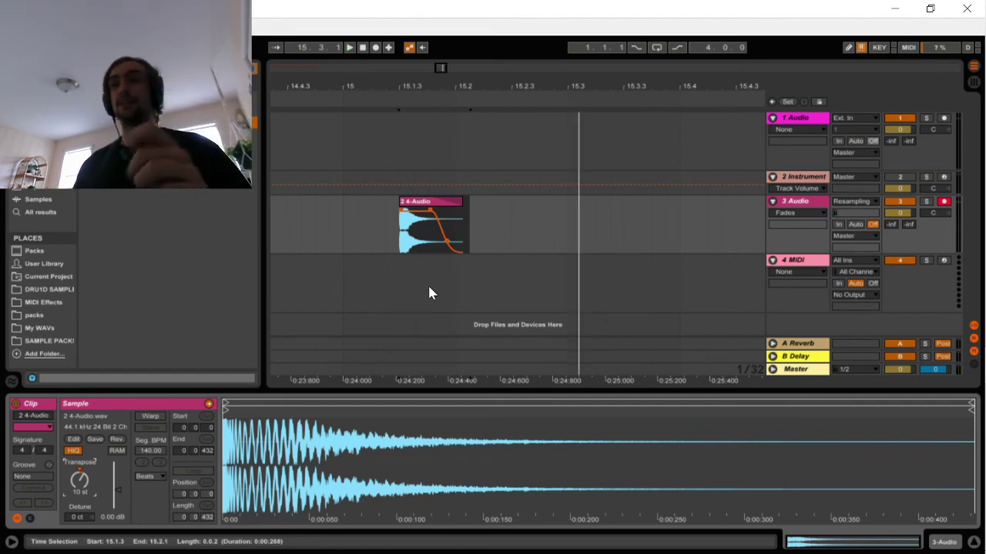
pyautogui.click(371, 219)
pyautogui.press('space')
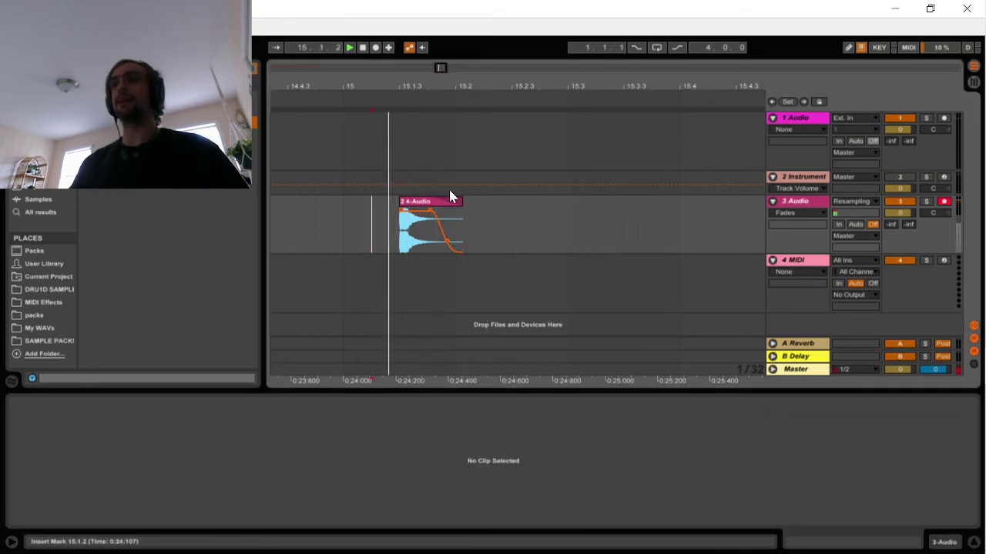
pyautogui.click(436, 209)
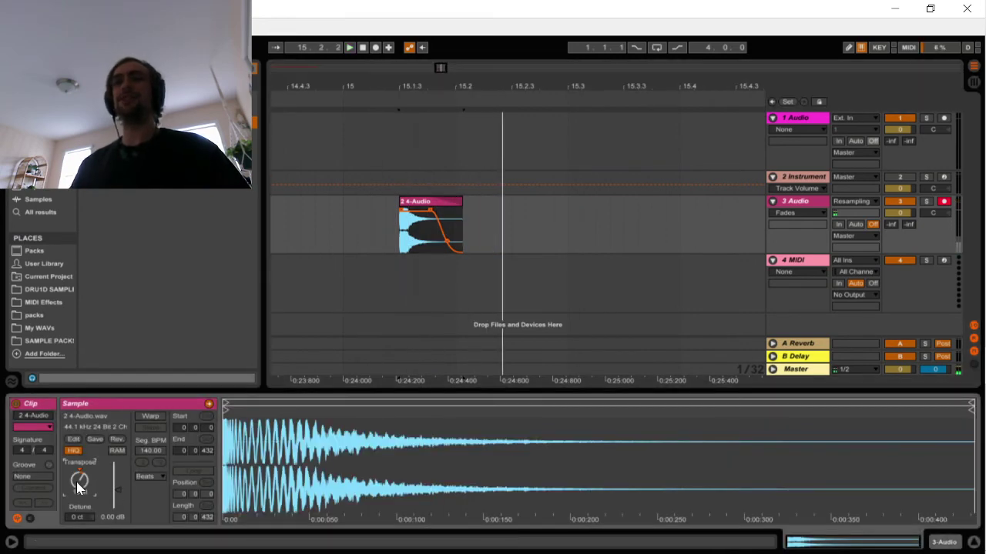
pyautogui.moveTo(77, 483); pyautogui.dragTo(77, 498)
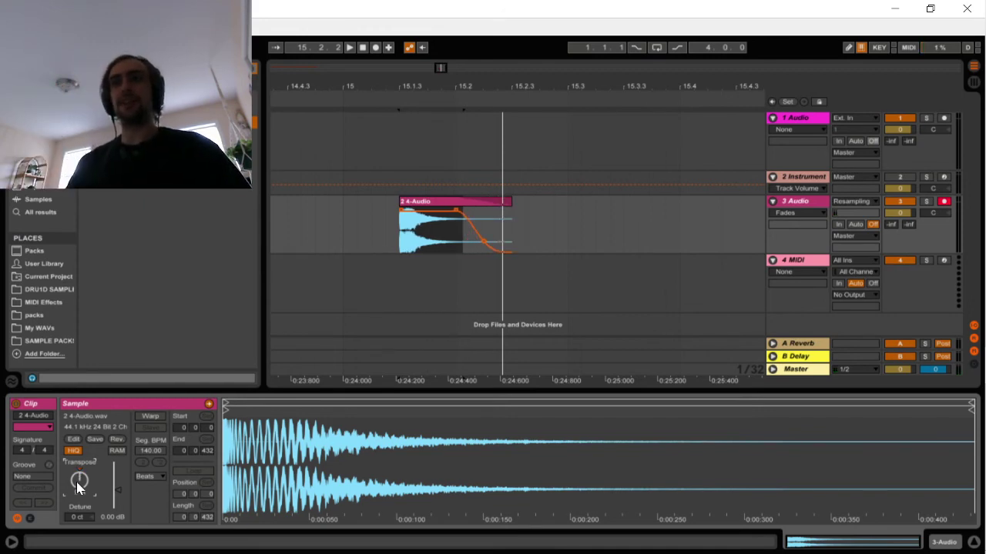
# Try starting the extended clip's fade-out slightly further from its beginning and play it back
pyautogui.click(478, 205)
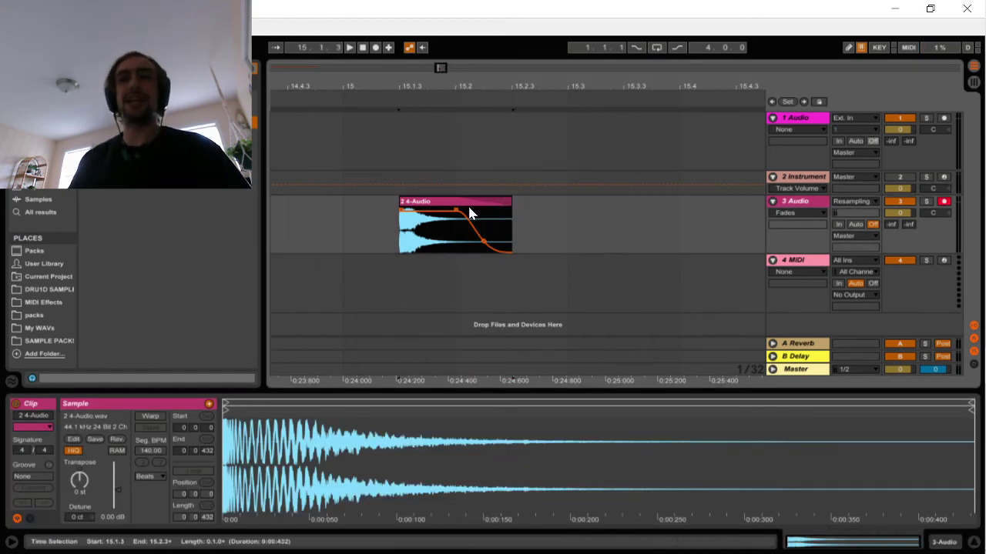
pyautogui.press('space')
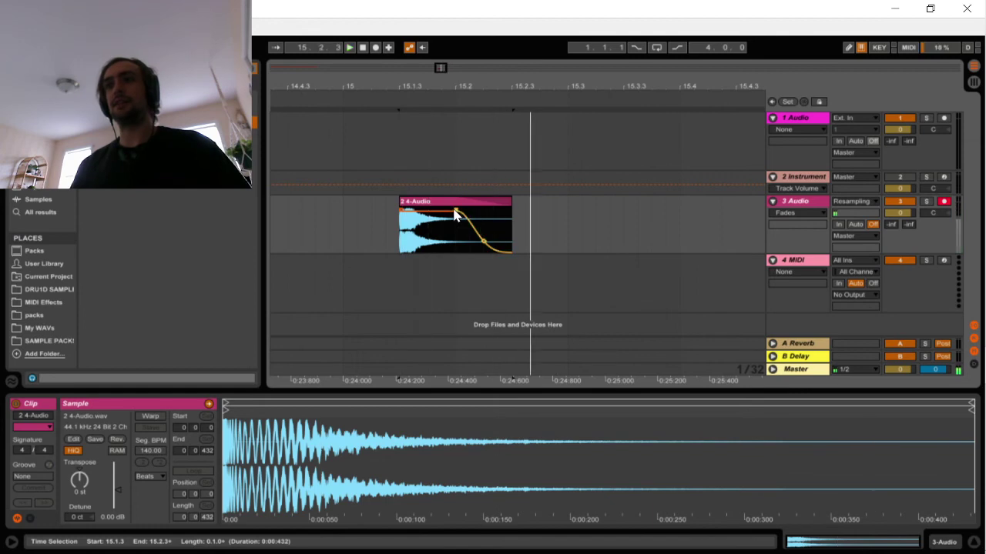
pyautogui.moveTo(456, 211); pyautogui.dragTo(467, 210)
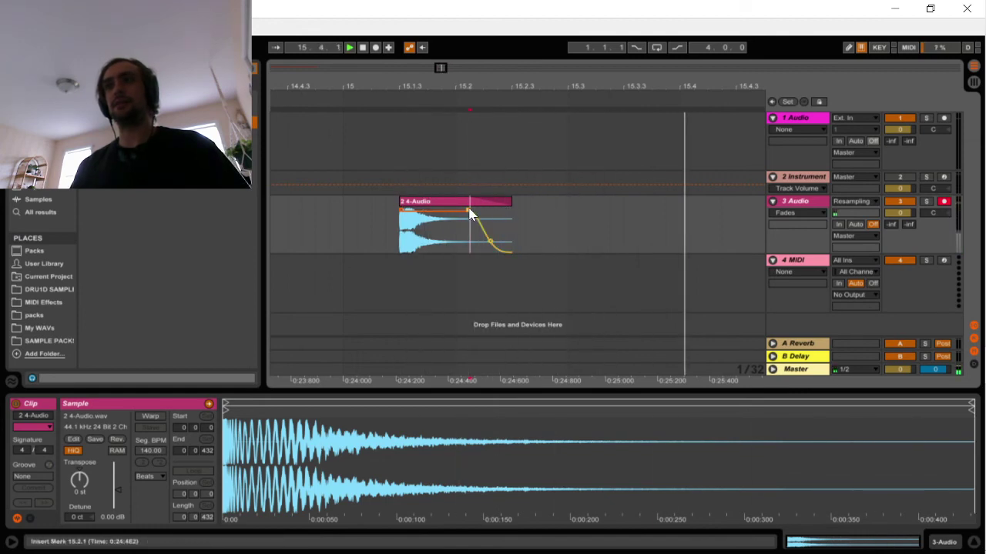
pyautogui.moveTo(465, 213); pyautogui.dragTo(461, 217)
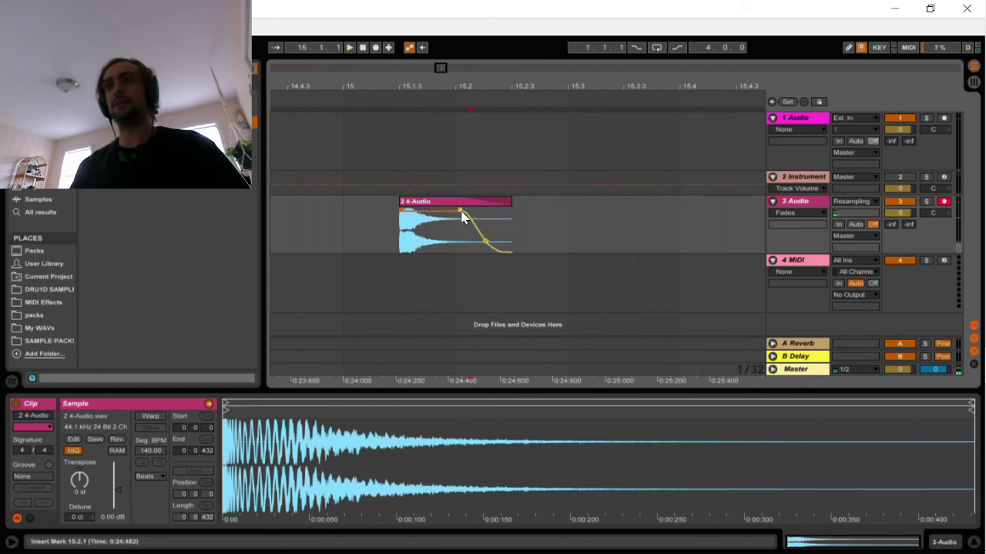
pyautogui.click(385, 243)
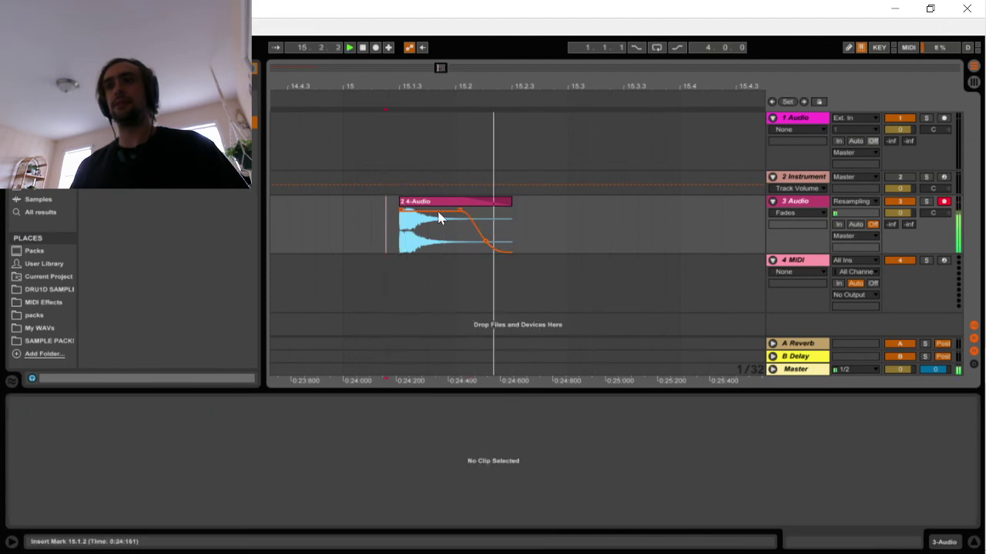
pyautogui.click(465, 199)
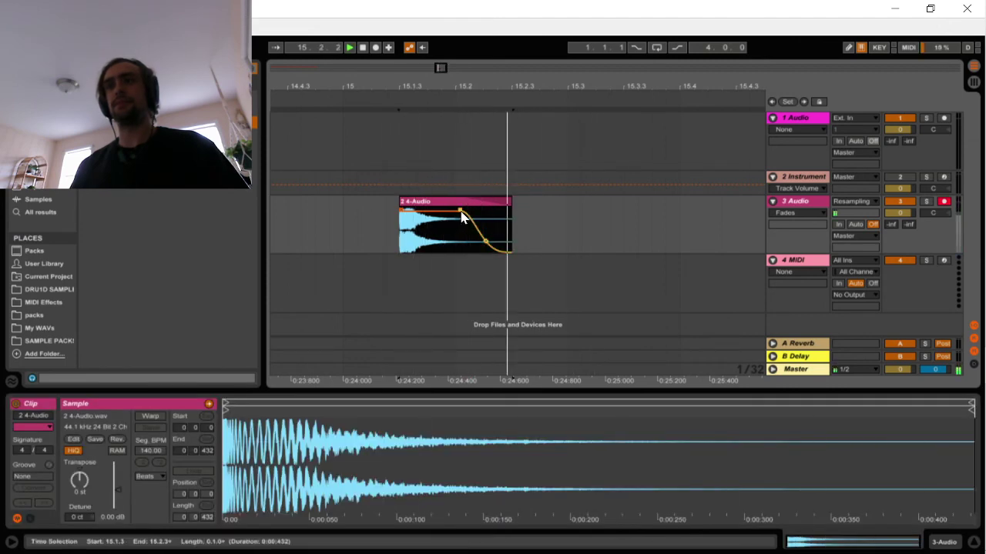
# Start the fade-out closer to the clip's beginning and play the clip repeatedly to check it
pyautogui.moveTo(459, 209)
pyautogui.mouseDown()
pyautogui.moveTo(428, 224)
pyautogui.moveTo(438, 219)
pyautogui.moveTo(425, 216)
pyautogui.moveTo(451, 223)
pyautogui.mouseUp()
pyautogui.press('space')
pyautogui.press('space')
pyautogui.press('space')
pyautogui.press('space')
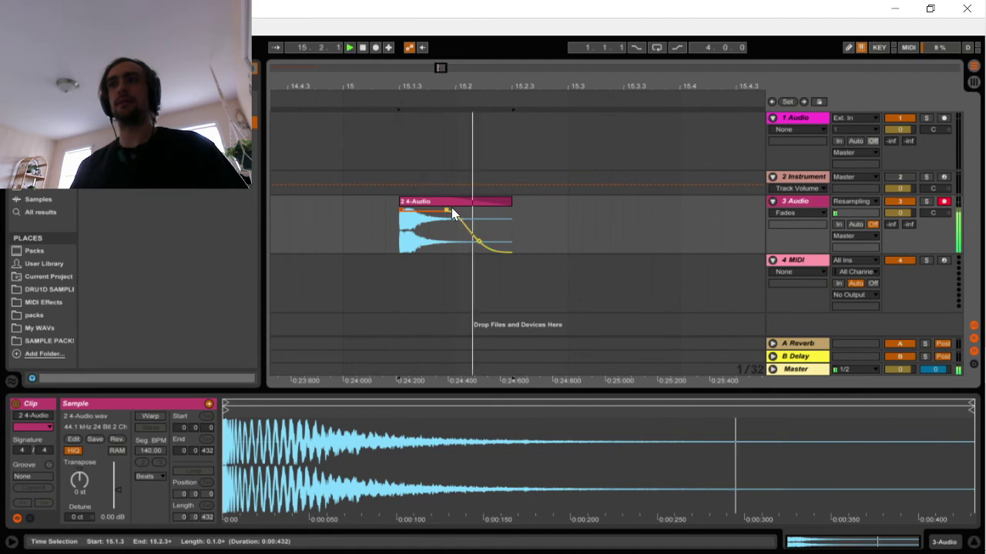
pyautogui.press('space')
pyautogui.press('space')
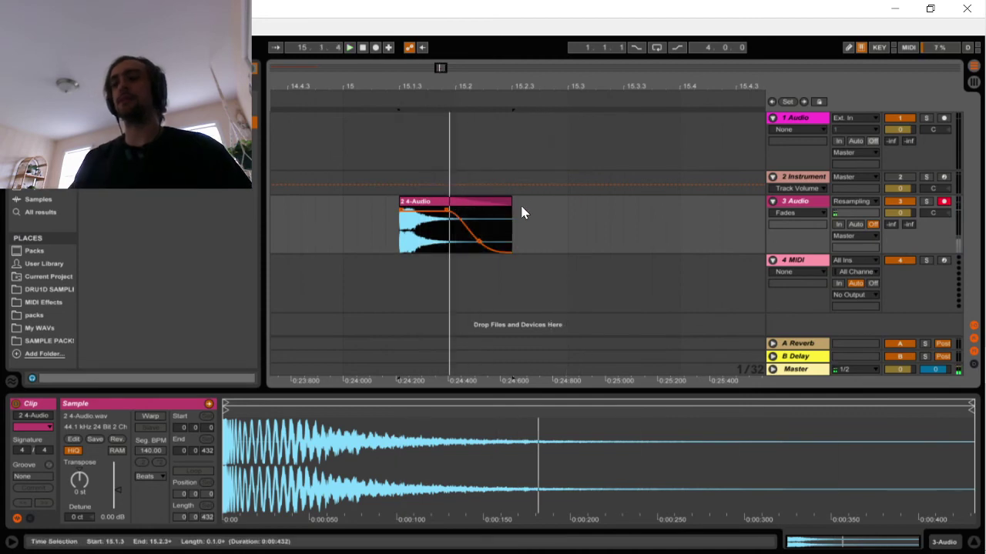
# Consolidate the faded clip and turn off Warp for the consolidated clip
pyautogui.hotkey('ctrl', 'j')
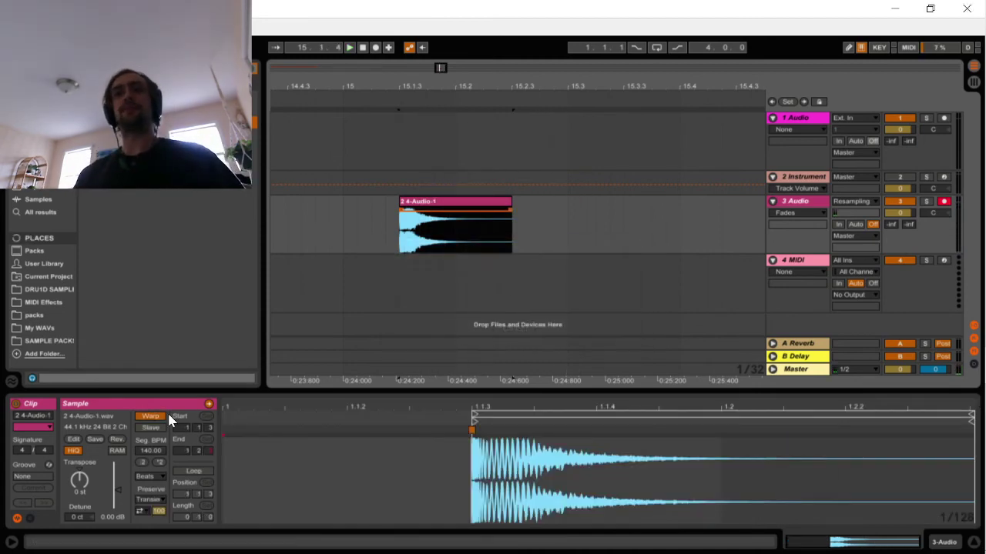
pyautogui.click(150, 416)
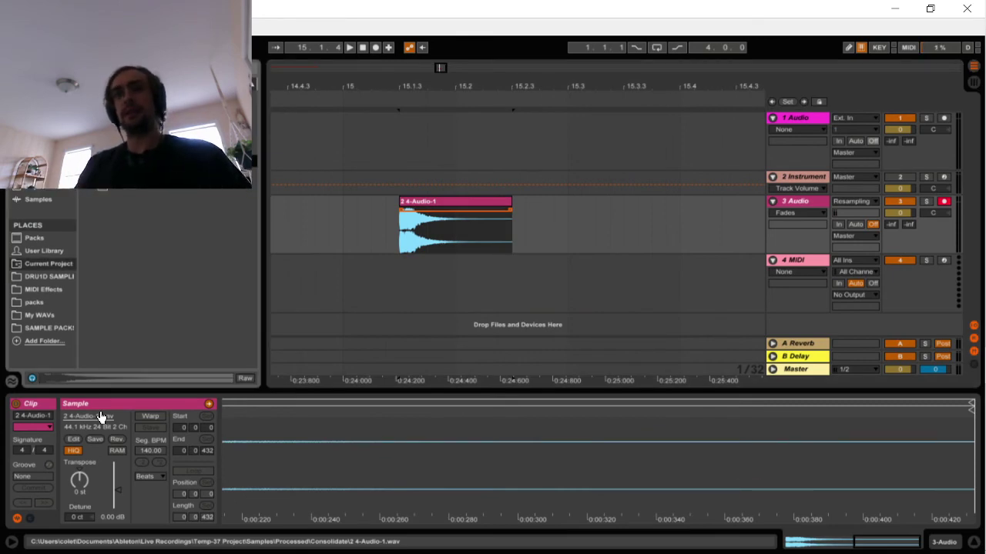
# Rename the consolidated sample file to Buildit Snare 2.wav and move it into the Buildit Snare folder of DRU1D SAMPLES
pyautogui.press('Return')
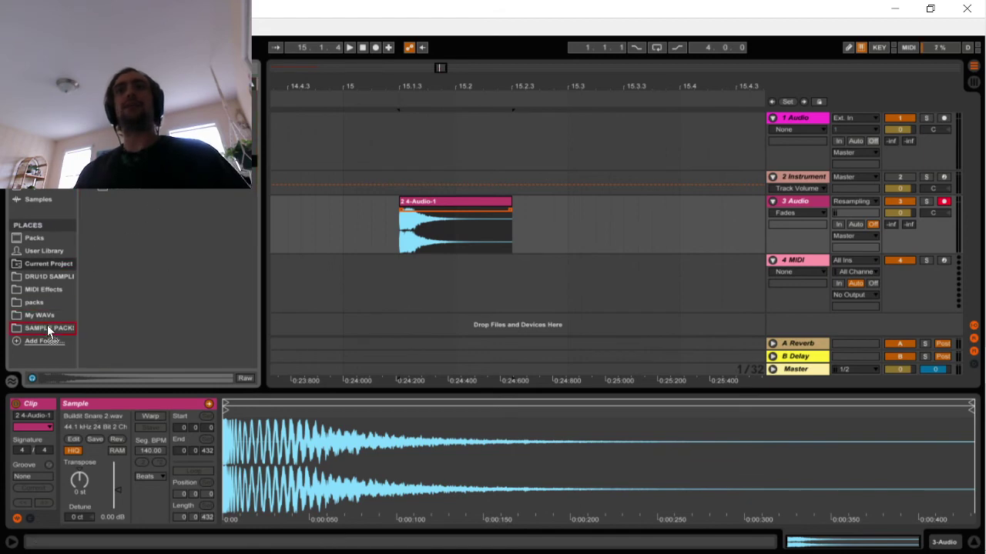
pyautogui.moveTo(47, 325); pyautogui.dragTo(84, 254)
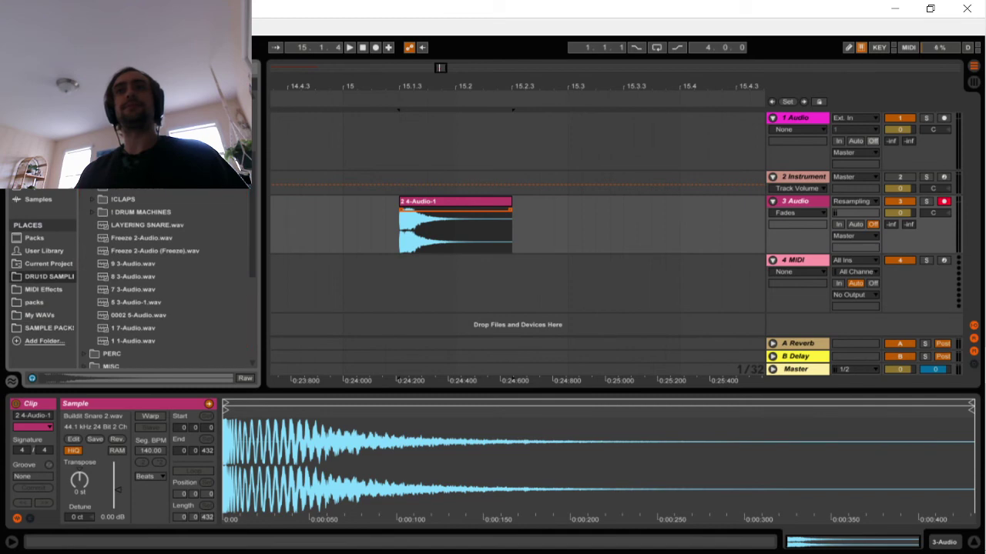
pyautogui.moveTo(123, 176); pyautogui.dragTo(131, 170)
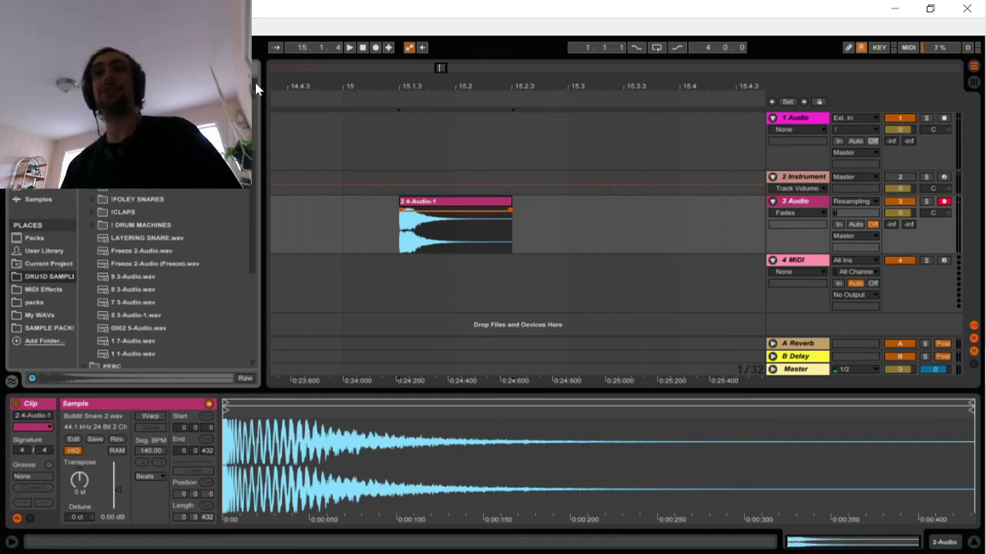
# Play back the saved snare clip a few times
pyautogui.press('space')
pyautogui.press('space')
pyautogui.press('space')
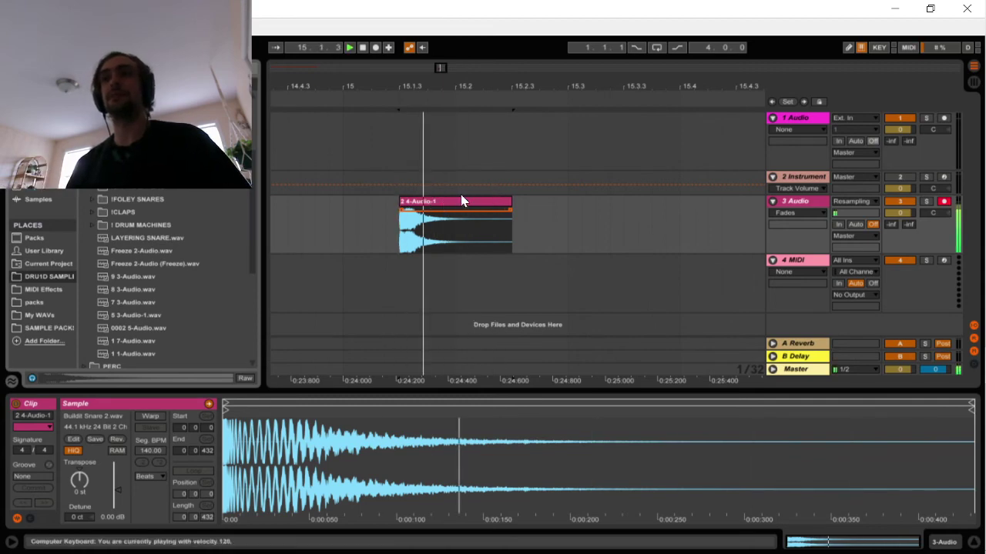
pyautogui.press('space')
# Insert a new audio track below the resampling track
pyautogui.moveTo(523, 90); pyautogui.dragTo(524, 23)
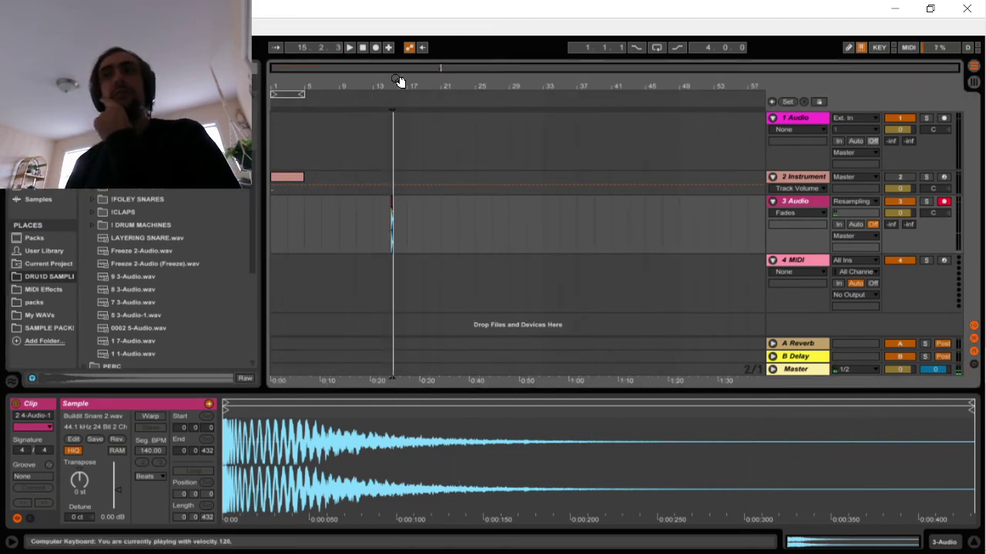
pyautogui.moveTo(399, 82); pyautogui.dragTo(409, 207)
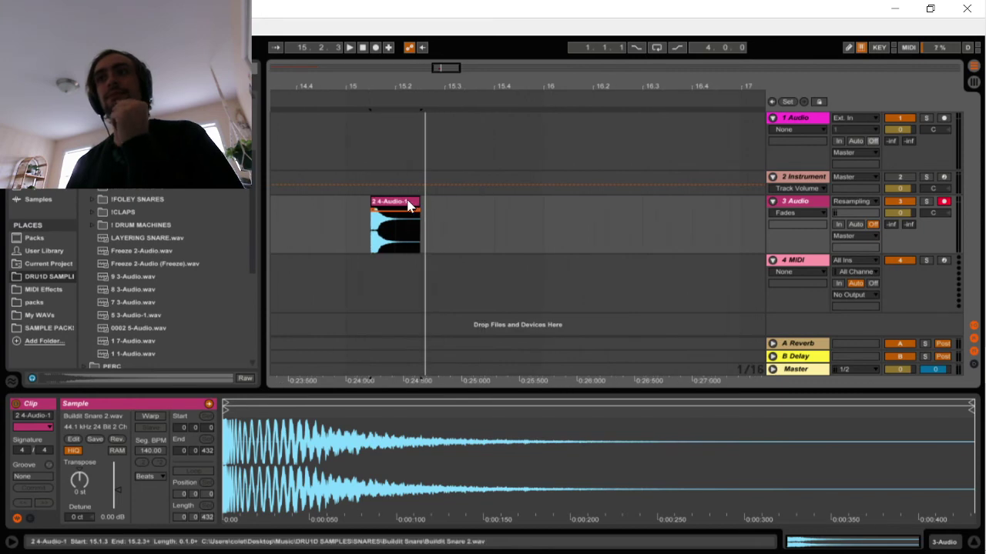
pyautogui.click(793, 234)
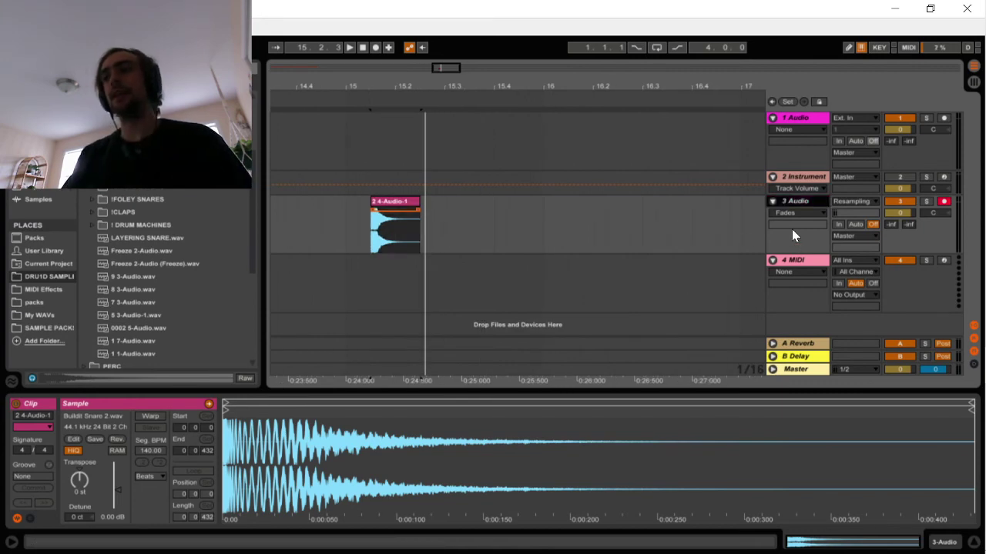
pyautogui.hotkey('ctrl', 't')
# Search the sample library for snares and show all results
pyautogui.hotkey('ctrl', 'f')
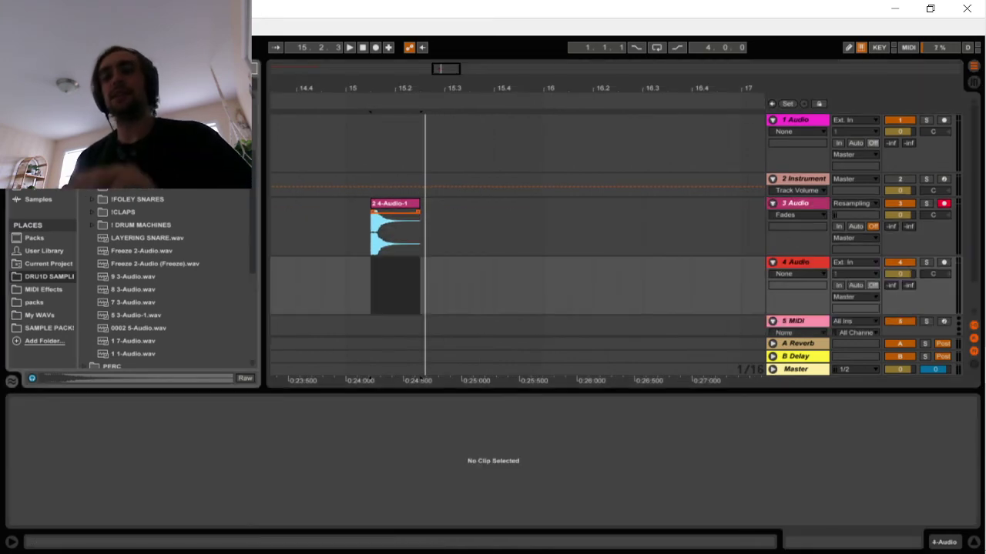
pyautogui.write('s')
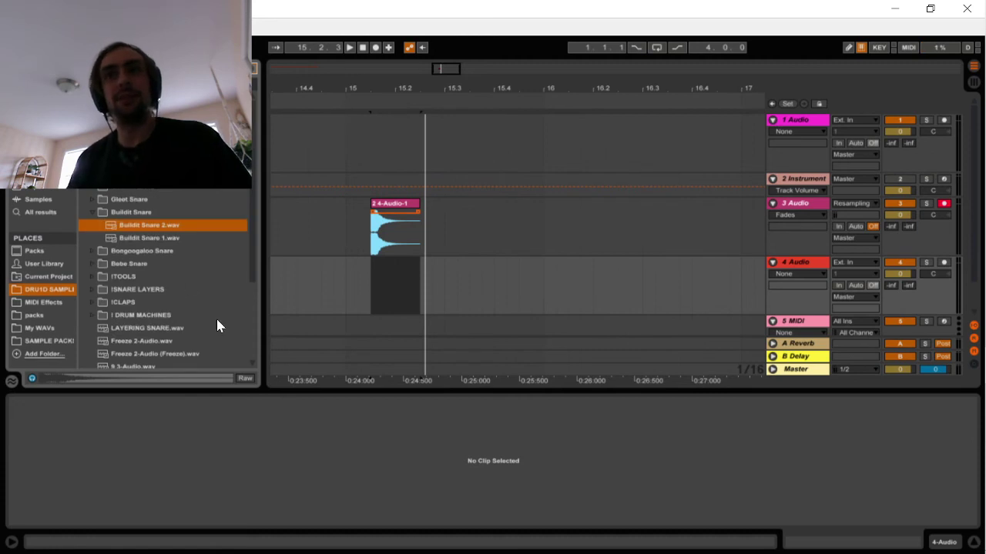
pyautogui.click(196, 356)
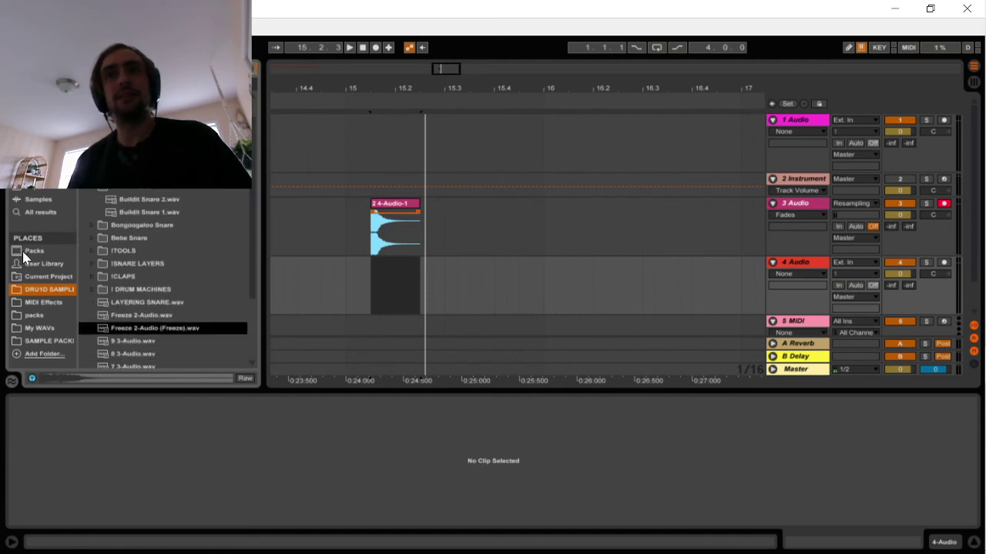
pyautogui.click(34, 210)
# Audition several snare samples from the search results, including 128_E_Mood_Snare_Roll.wav and AL_snare_11.wav
pyautogui.click(225, 282)
pyautogui.scroll(-9, 191, 296)
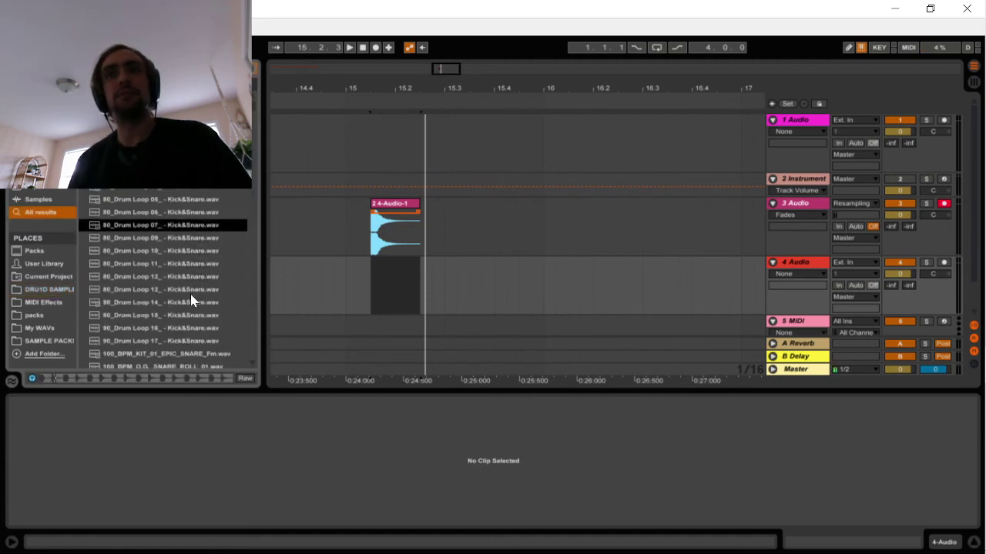
pyautogui.click(190, 306)
pyautogui.scroll(-1, 189, 306)
pyautogui.scroll(-3, 189, 307)
pyautogui.click(188, 302)
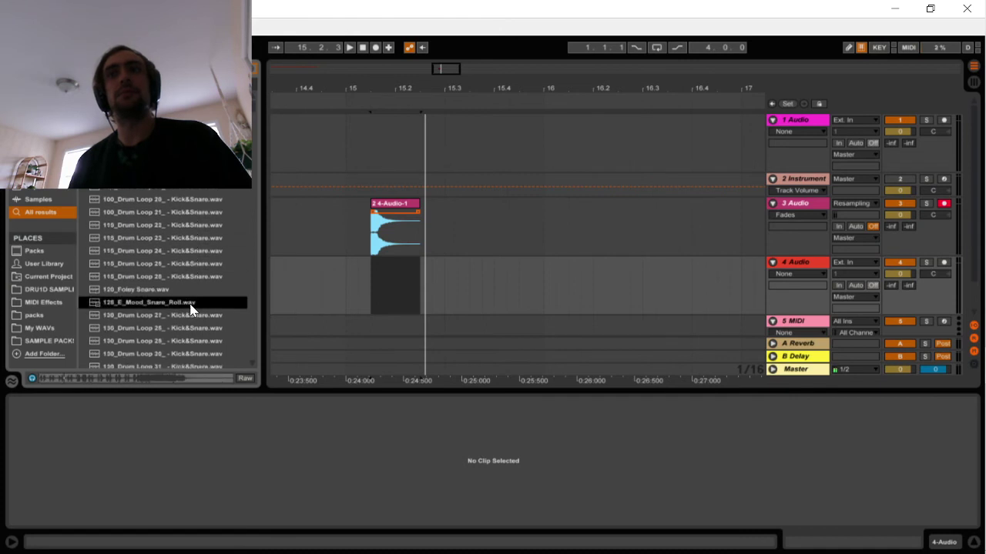
pyautogui.scroll(-1, 189, 304)
pyautogui.click(201, 316)
pyautogui.scroll(-5, 204, 315)
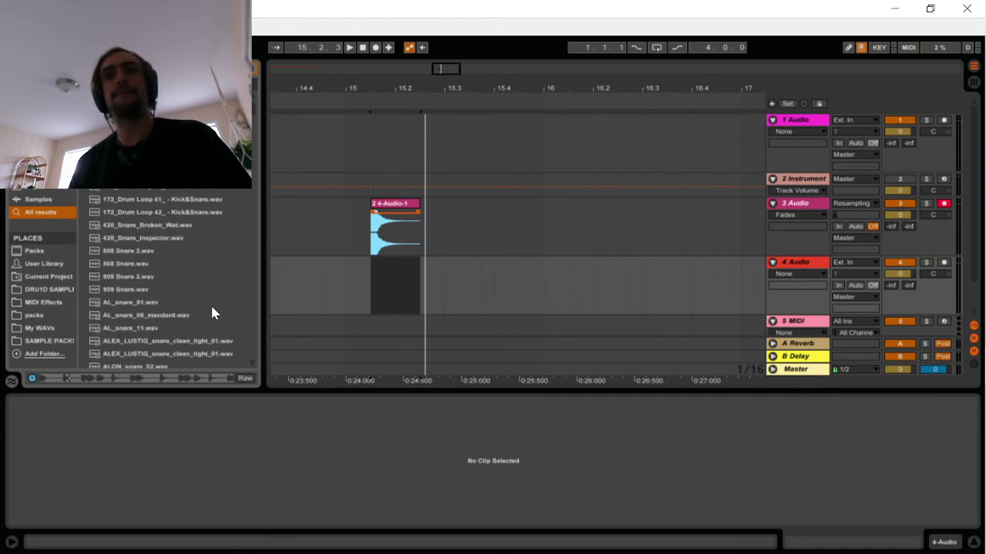
pyautogui.click(203, 317)
pyautogui.click(155, 328)
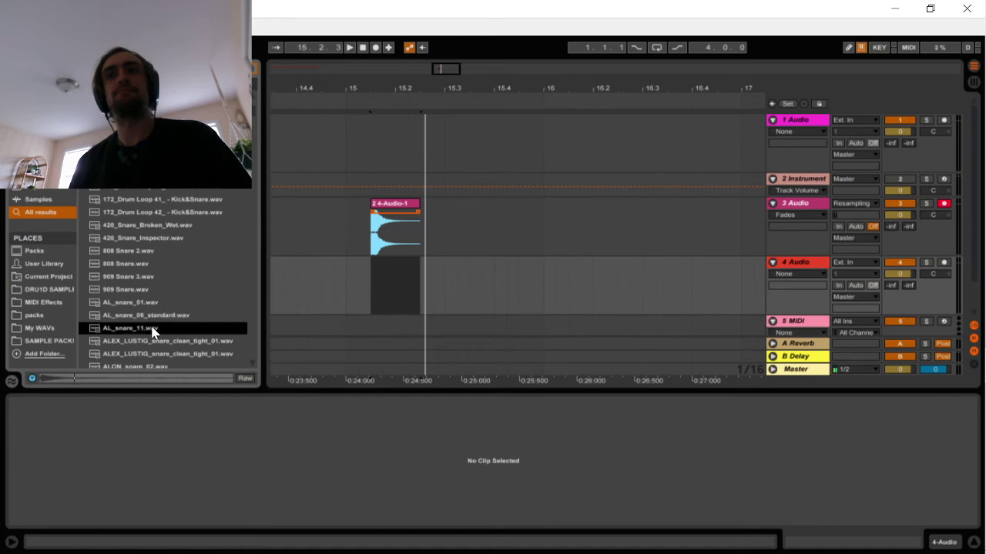
# Preview ALON_snare_03.wav and place it on the 4 Audio track, aligned with the start of the snare clip above
pyautogui.scroll(-3, 153, 329)
pyautogui.click(144, 301)
pyautogui.scroll(-3, 153, 304)
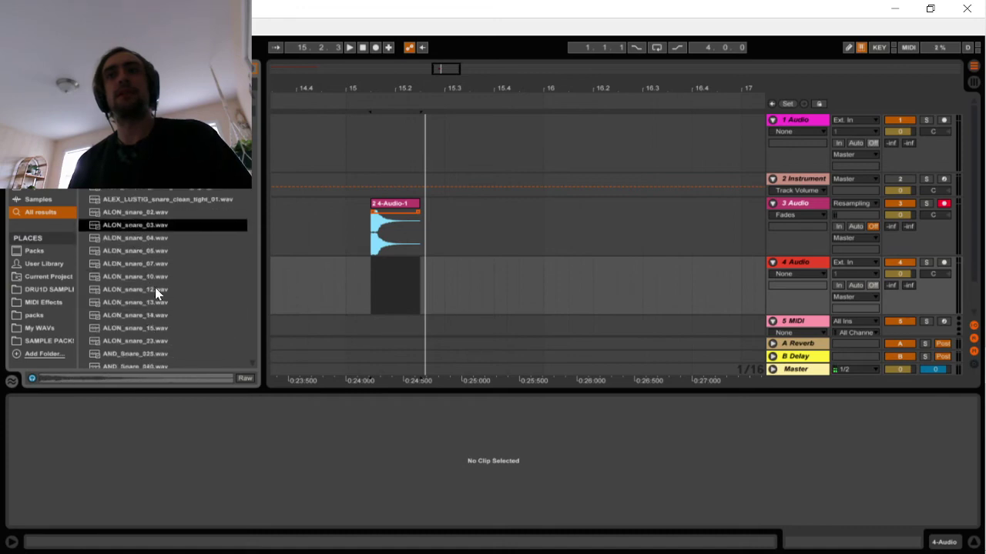
pyautogui.moveTo(134, 229); pyautogui.dragTo(367, 260)
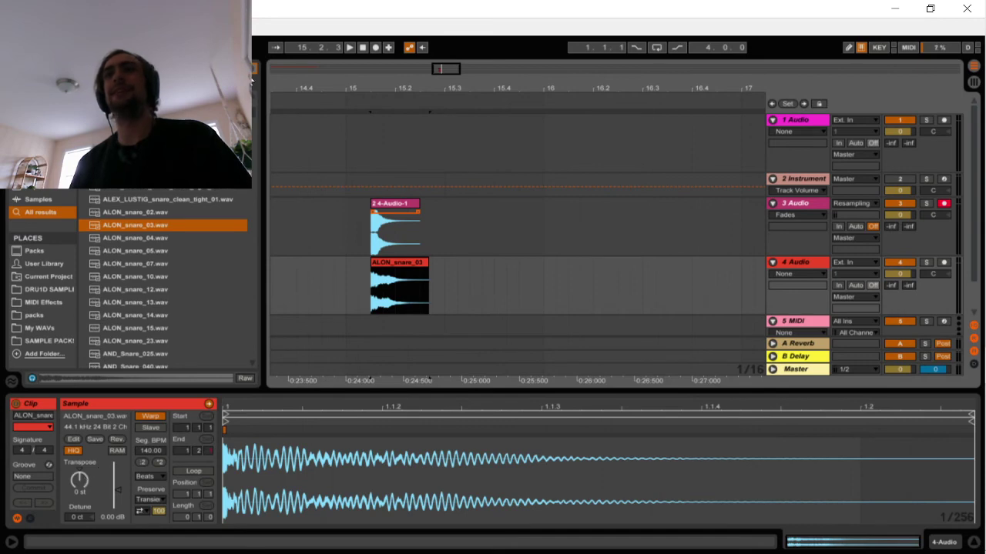
# Add an EQ Eight to the 4 Audio track with a low cut at about 646 Hz and play back the layered snares
pyautogui.click(250, 77)
pyautogui.click(41, 212)
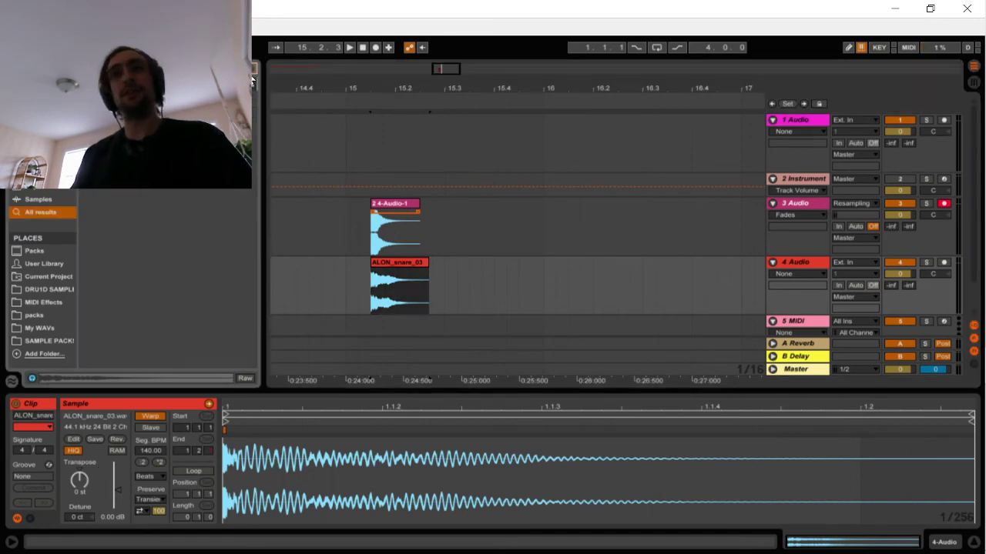
pyautogui.click(38, 135)
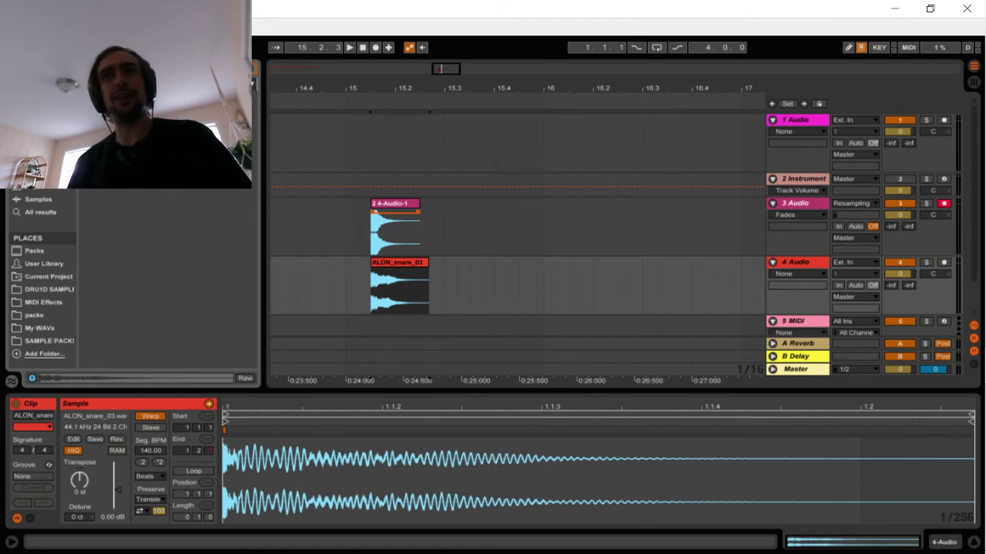
pyautogui.doubleClick(154, 134)
pyautogui.moveTo(97, 465); pyautogui.dragTo(167, 469)
pyautogui.press('space')
pyautogui.press('space')
pyautogui.press('space')
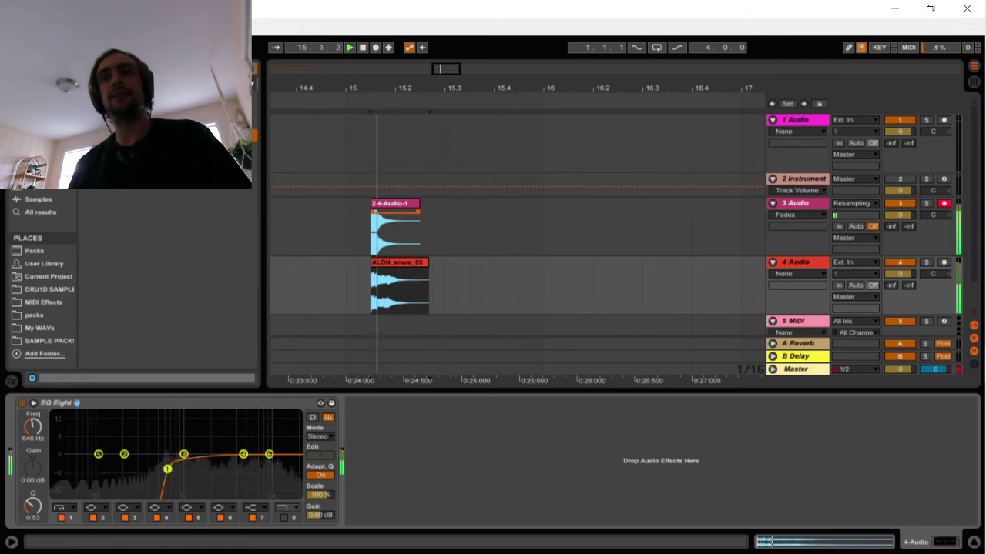
pyautogui.press('space')
pyautogui.press('space')
pyautogui.press('space')
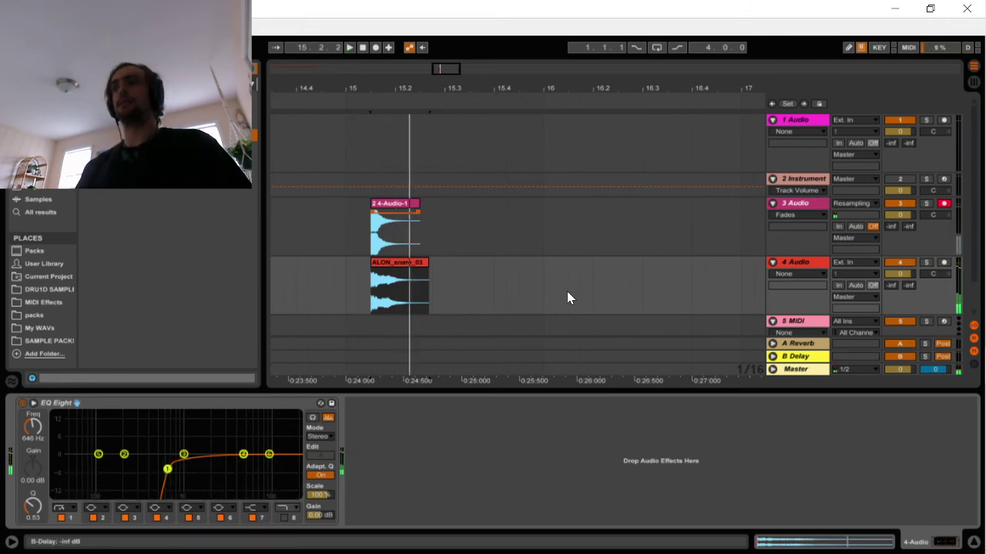
# Lower the 4 Audio track's volume to about -4.8 dB while playing back the layered snares
pyautogui.press('space')
pyautogui.moveTo(899, 274); pyautogui.dragTo(900, 288)
pyautogui.press('space')
pyautogui.press('space')
pyautogui.press('space')
pyautogui.press('space')
pyautogui.press('space')
pyautogui.press('space')
pyautogui.press('space')
pyautogui.press('space')
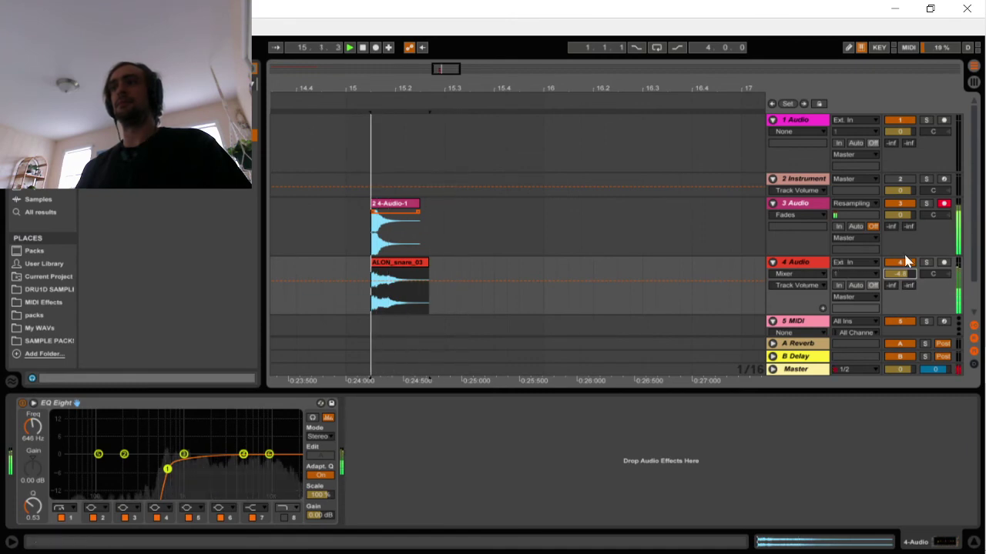
# Compare the snare with the 4 Audio layer muted and unmuted over repeated playback
pyautogui.press('space')
pyautogui.click(911, 264)
pyautogui.press('space')
pyautogui.click(909, 264)
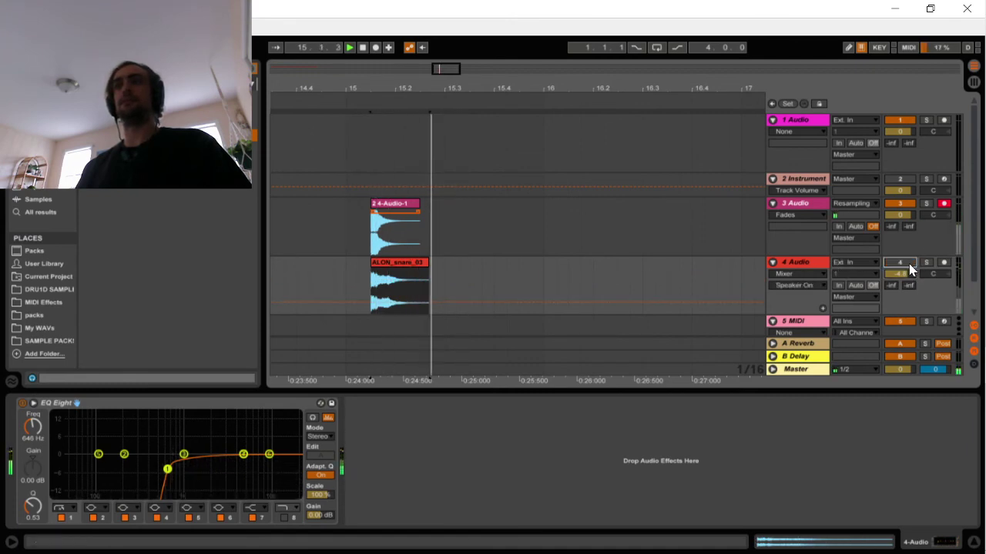
pyautogui.press('space')
pyautogui.press('space')
pyautogui.press('space')
pyautogui.press('space')
pyautogui.press('space')
pyautogui.press('space')
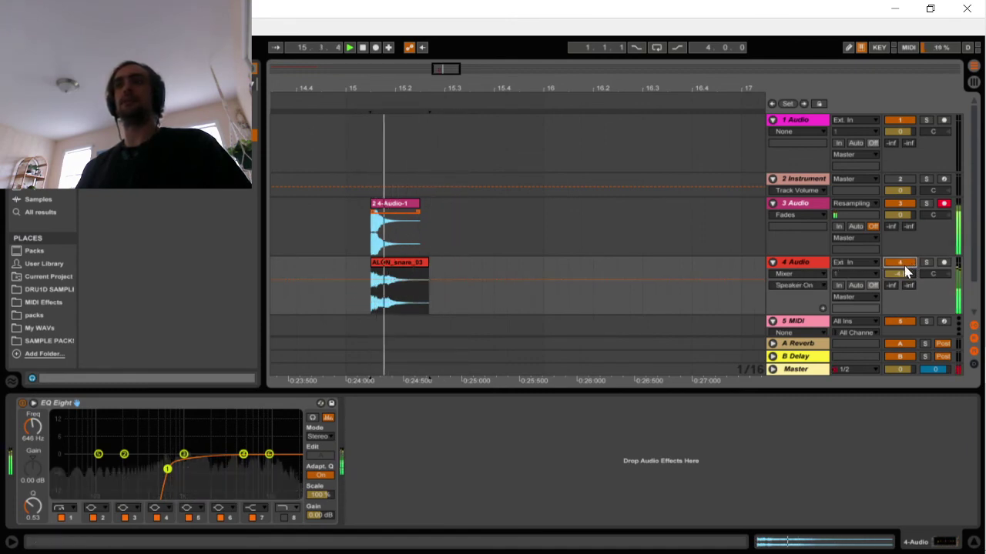
pyautogui.press('space')
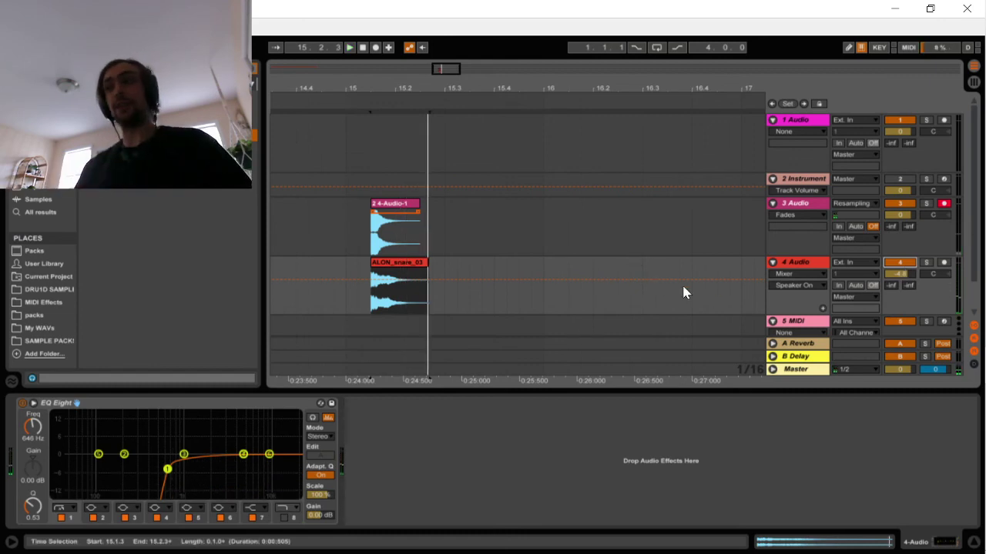
# Show the fades on the 4 Audio track, add a short fade-in to the ALON_snare_03 clip and play it back
pyautogui.click(796, 273)
pyautogui.click(790, 303)
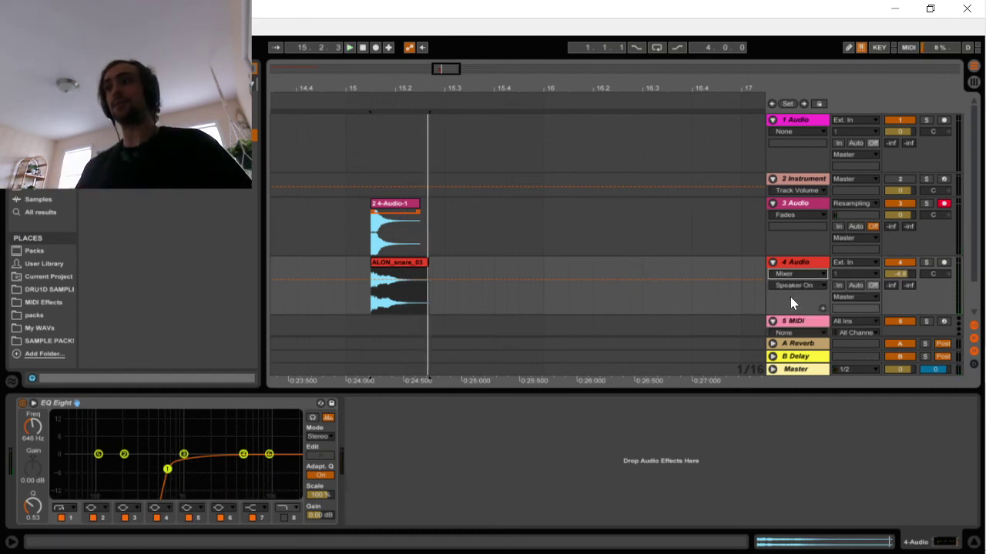
pyautogui.click(375, 262)
pyautogui.press('space')
pyautogui.press('space')
pyautogui.press('space')
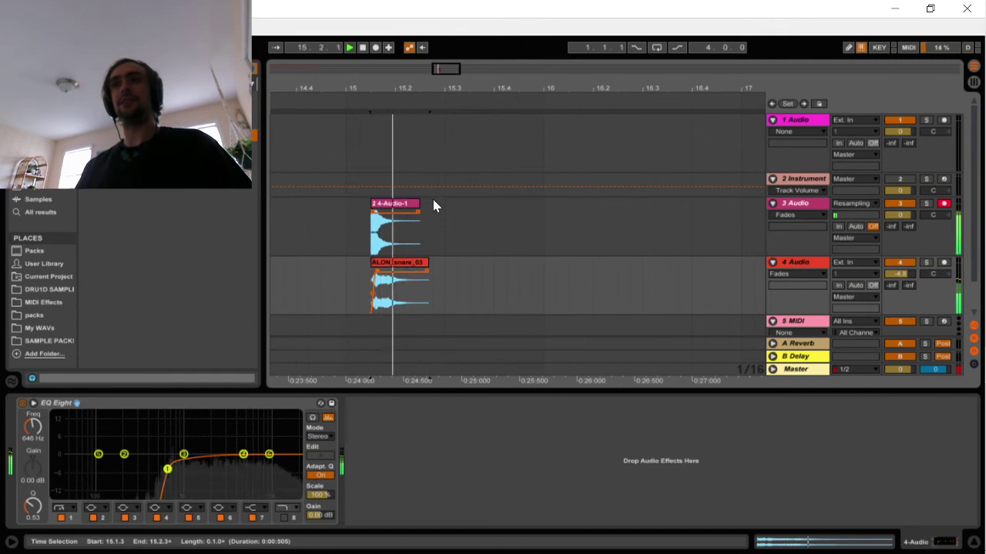
pyautogui.press('space')
pyautogui.press('space')
pyautogui.press('space')
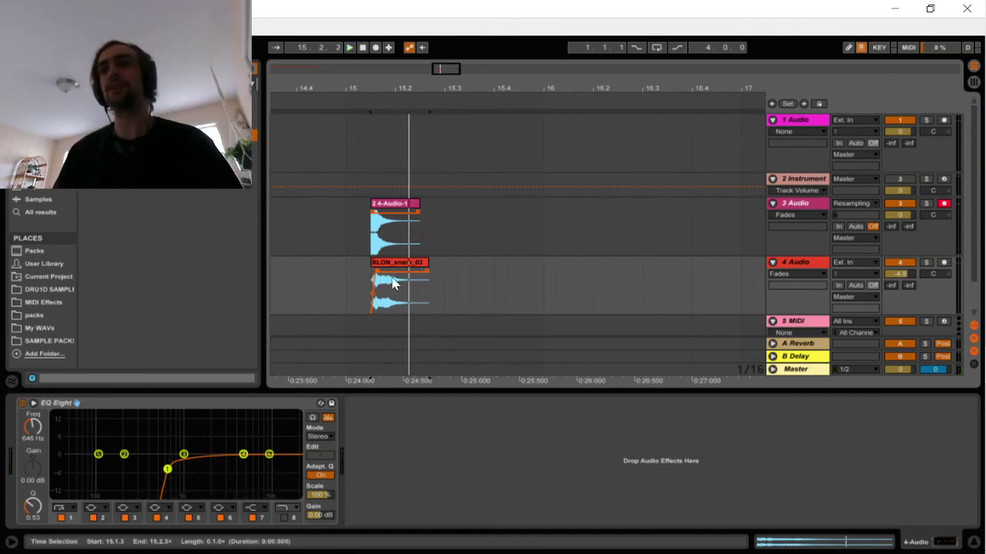
pyautogui.press('space')
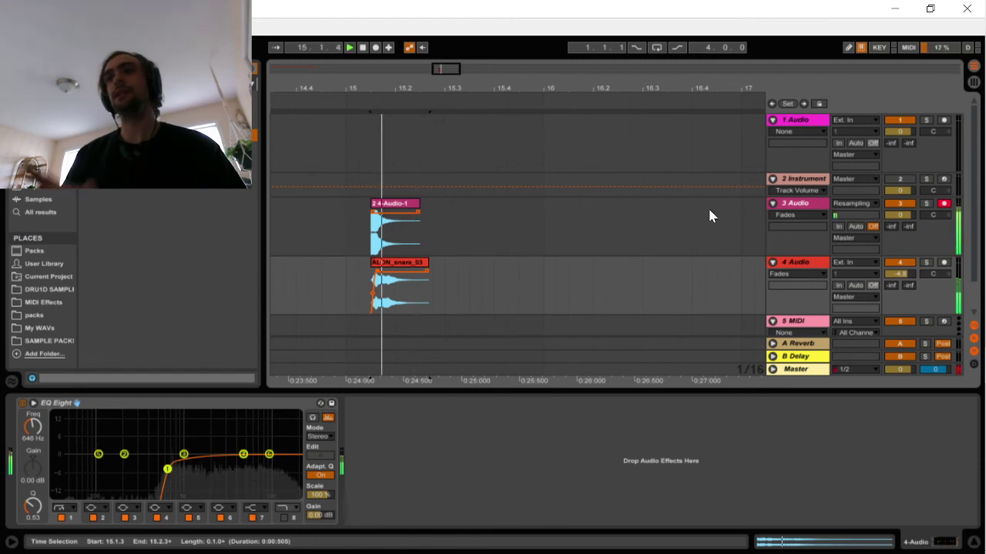
# Add a Frequency Shifter to the 4 Audio track and move it before the EQ Eight
pyautogui.click(809, 253)
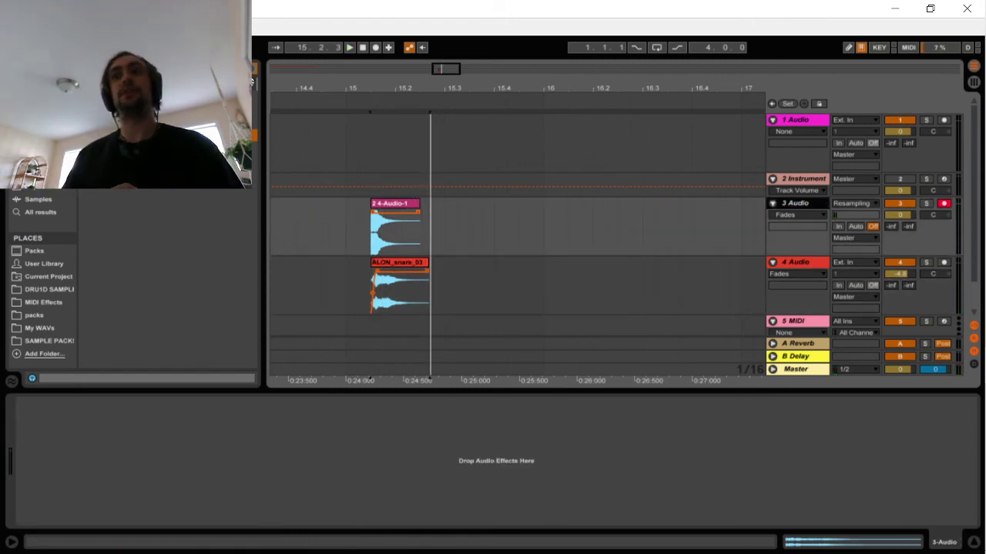
pyautogui.click(254, 71)
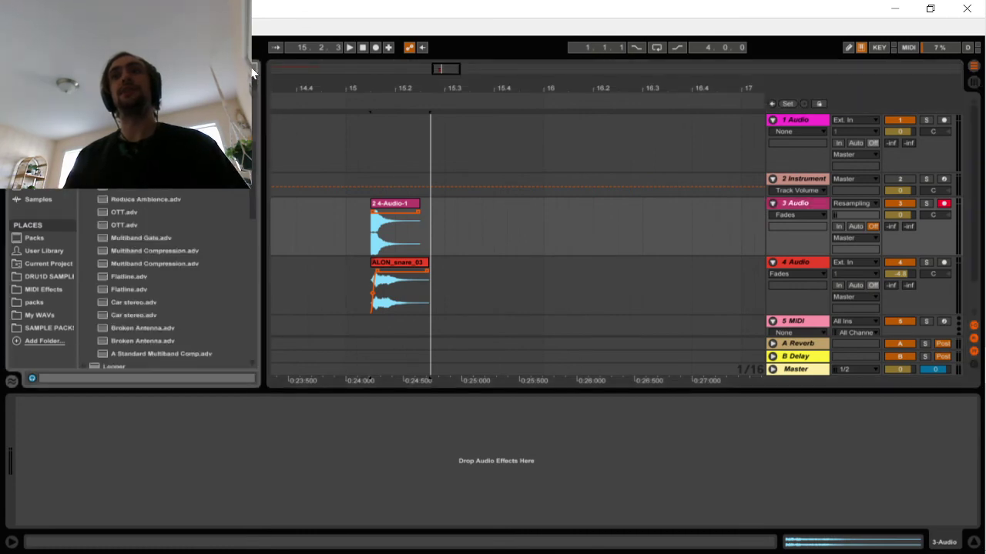
pyautogui.press('Tab')
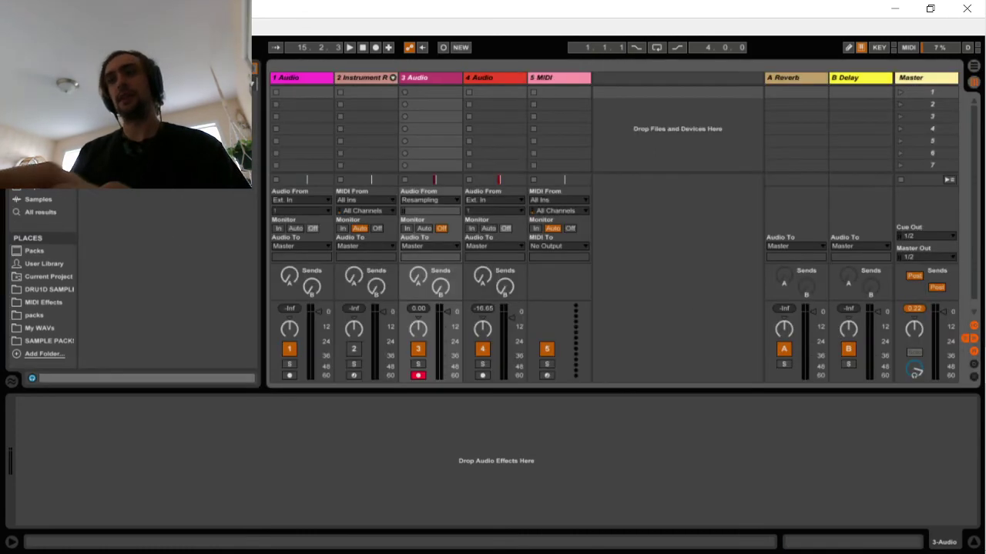
pyautogui.press('Tab')
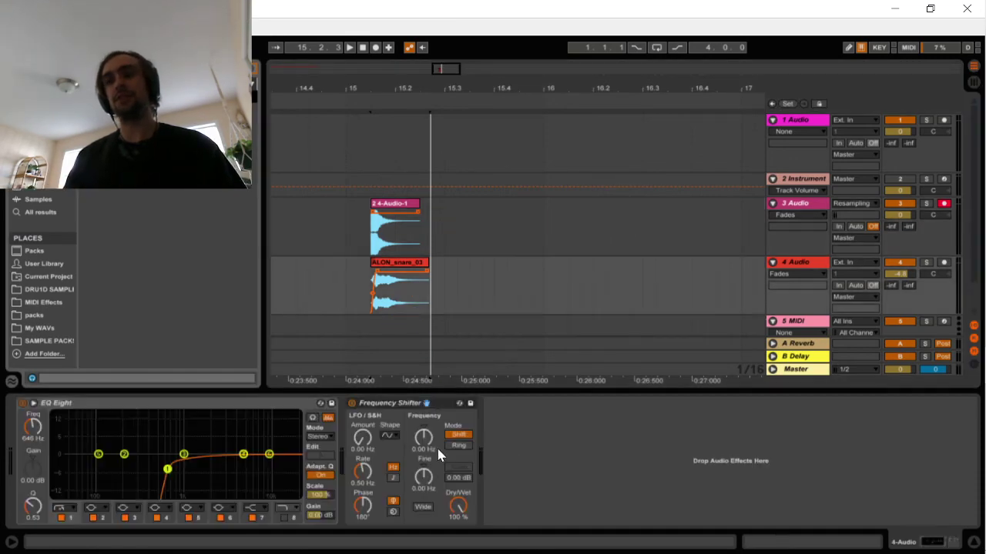
pyautogui.click(409, 403)
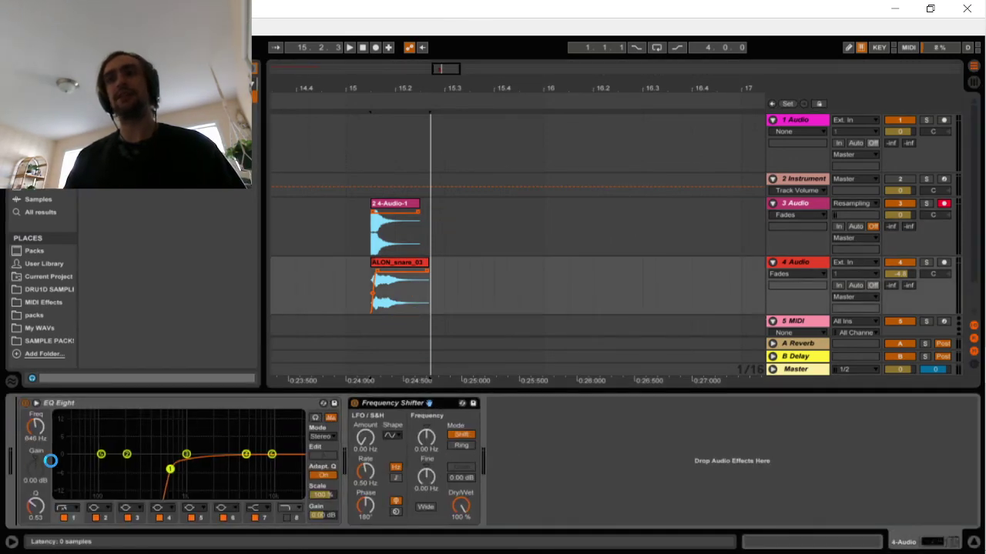
pyautogui.moveTo(174, 438); pyautogui.dragTo(175, 441)
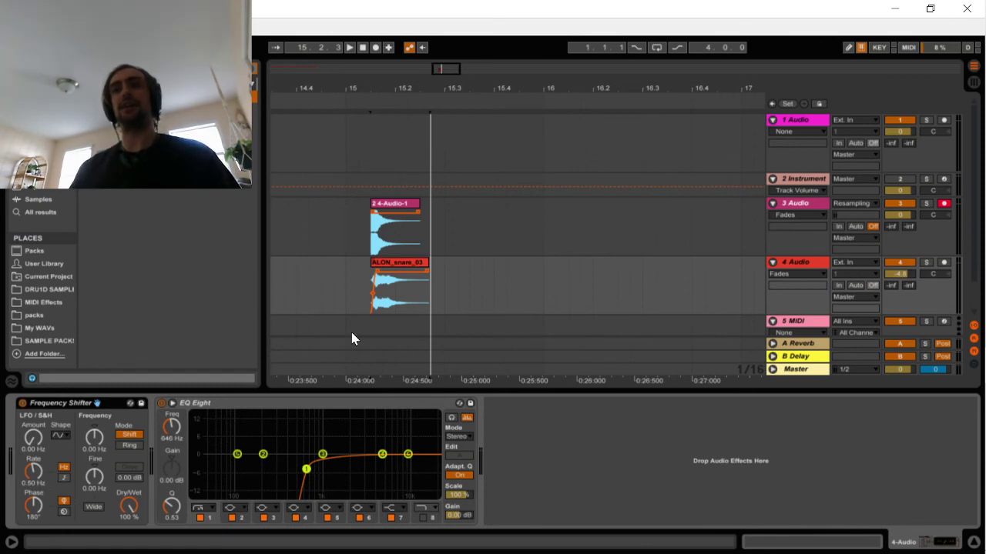
# Try raising the Frequency Shifter's fine frequency to 500 Hz while playing back the layered snares
pyautogui.click(415, 264)
pyautogui.press('space')
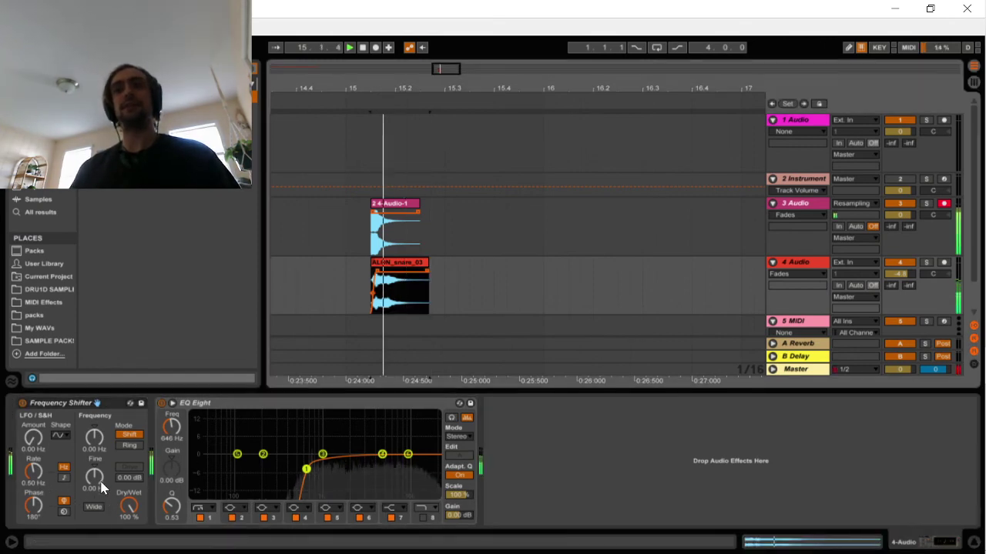
pyautogui.moveTo(99, 480); pyautogui.dragTo(99, 408)
pyautogui.press('space')
pyautogui.press('space')
pyautogui.press('space')
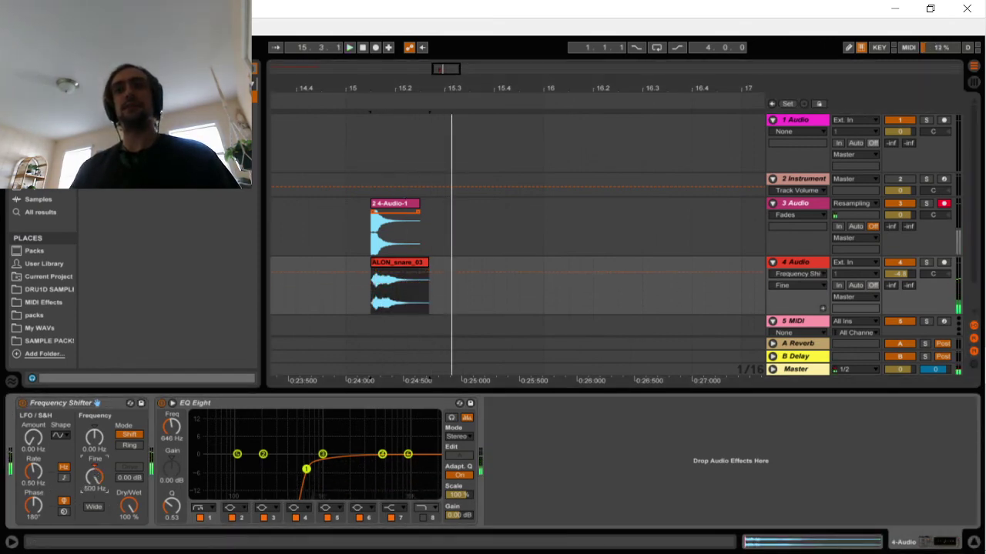
pyautogui.press('space')
pyautogui.press('space')
pyautogui.press('space')
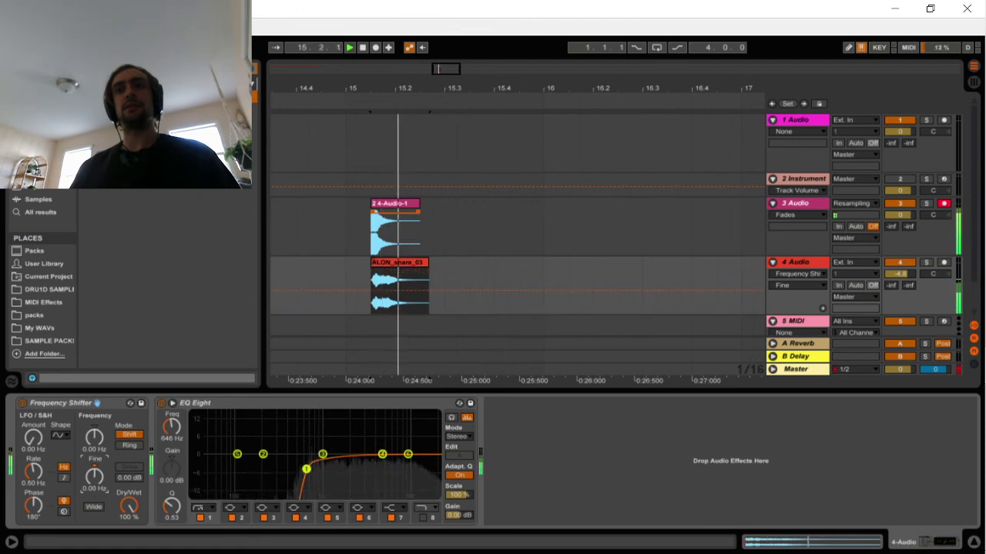
pyautogui.press('space')
# Set the Frequency Shifter's fine frequency to about -42.6 Hz and its coarse frequency to about -6.64 kHz, listening to the result
pyautogui.moveTo(95, 478); pyautogui.dragTo(94, 540)
pyautogui.press('space')
pyautogui.moveTo(94, 438); pyautogui.dragTo(95, 508)
pyautogui.press('space')
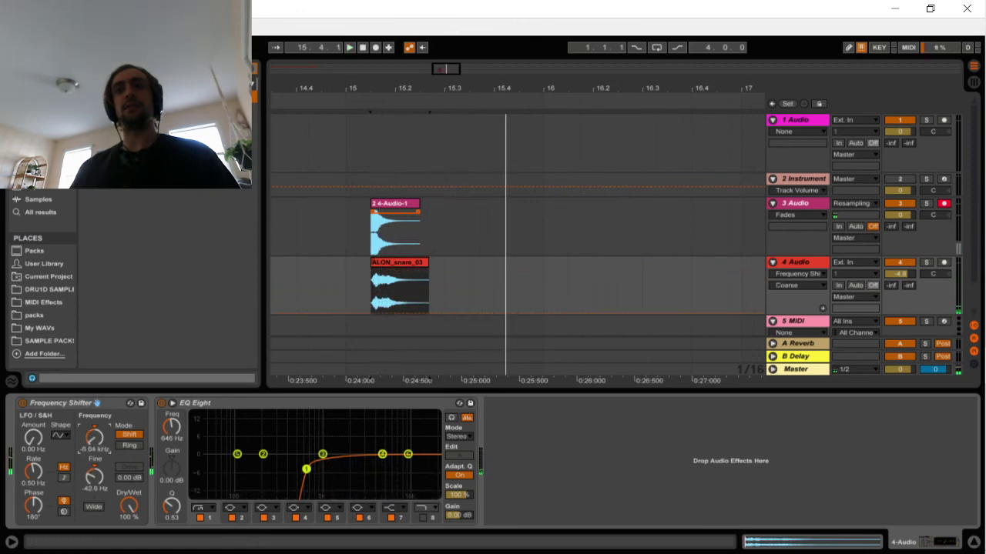
pyautogui.press('space')
pyautogui.press('space')
pyautogui.press('space')
# Set the Frequency Shifter's coarse frequency to about -3.76 kHz and replay the layered snares
pyautogui.moveTo(94, 439)
pyautogui.mouseDown()
pyautogui.moveTo(94, 410)
pyautogui.moveTo(95, 449)
pyautogui.mouseUp()
pyautogui.press('space')
pyautogui.press('space')
pyautogui.press('space')
pyautogui.press('space')
pyautogui.press('space')
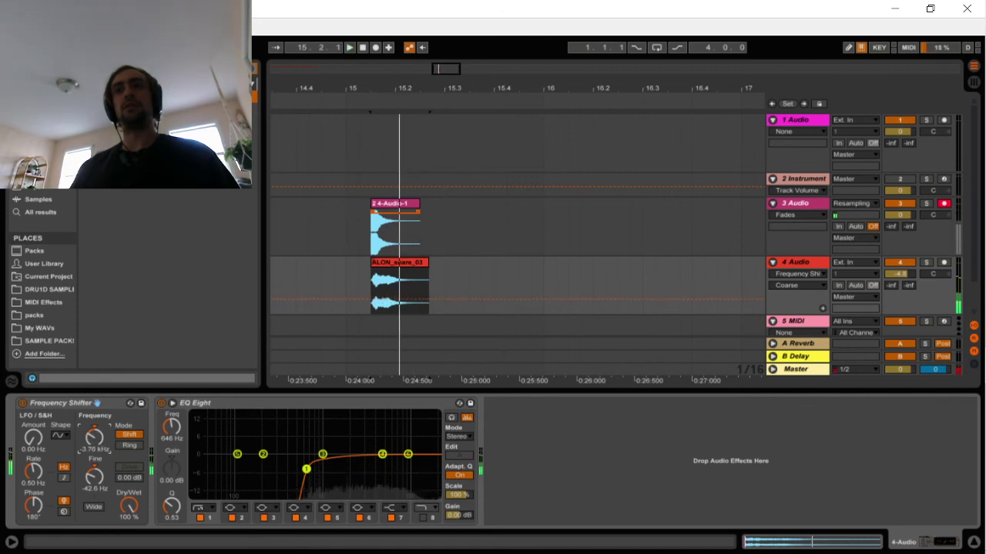
pyautogui.press('space')
pyautogui.press('space')
pyautogui.press('space')
pyautogui.press('space')
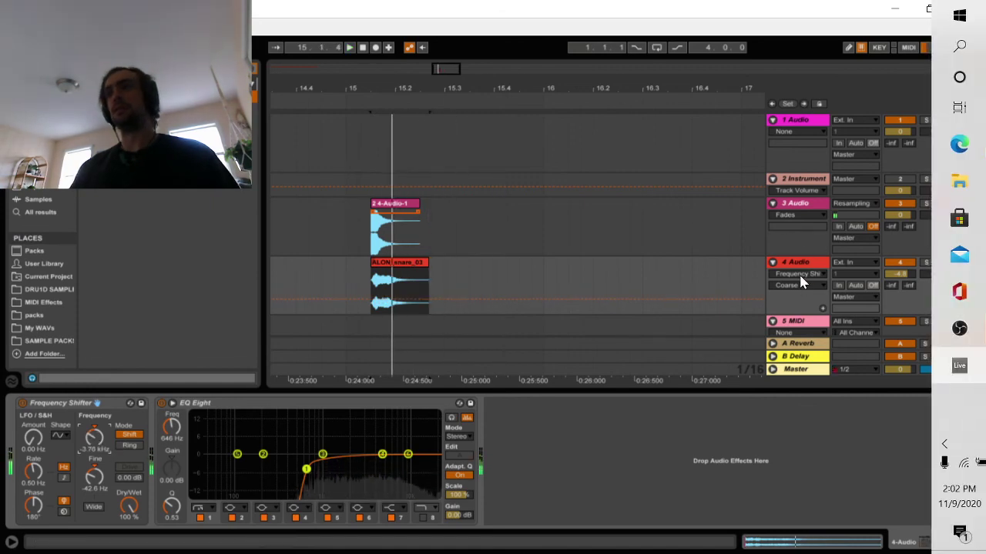
# Show the fades on the 4 Audio track, shorten the ALON_snare_03 clip to end at 15.2.2 and give it a long fade-out
pyautogui.click(798, 278)
pyautogui.click(796, 292)
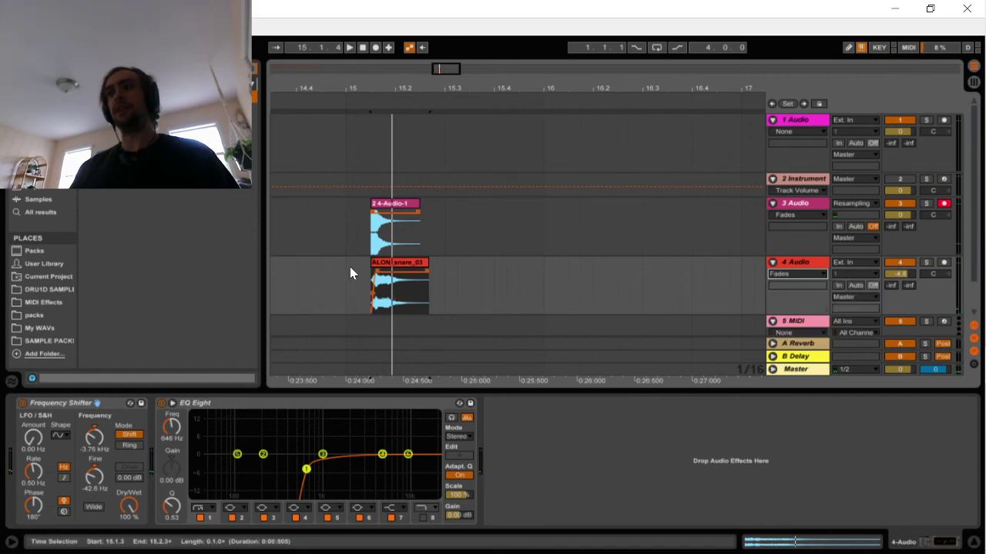
pyautogui.moveTo(426, 262); pyautogui.dragTo(385, 274)
pyautogui.press('space')
pyautogui.press('space')
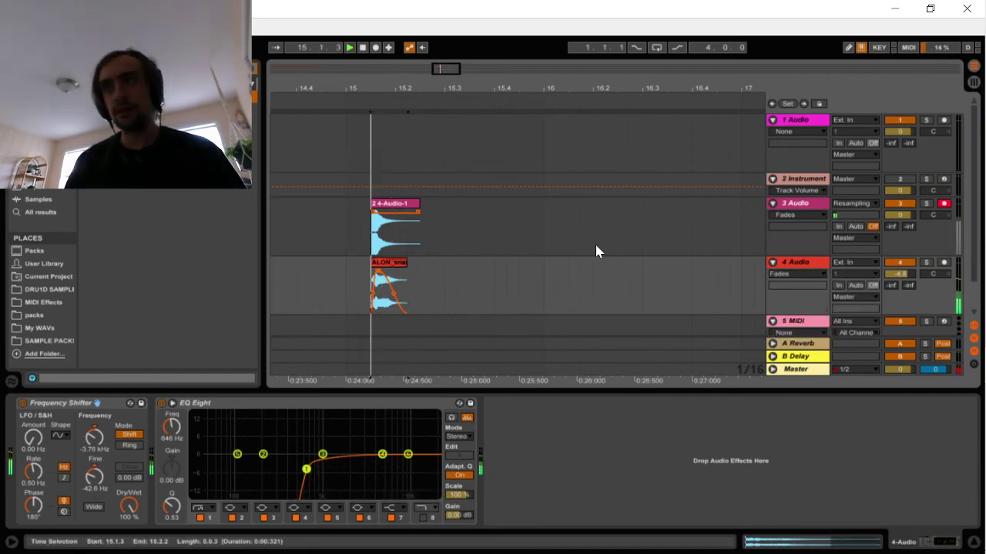
# Lower the 4 Audio track's volume to about -6.4 dB and compare the snare with that layer muted and unmuted
pyautogui.press('space')
pyautogui.moveTo(912, 275); pyautogui.dragTo(912, 280)
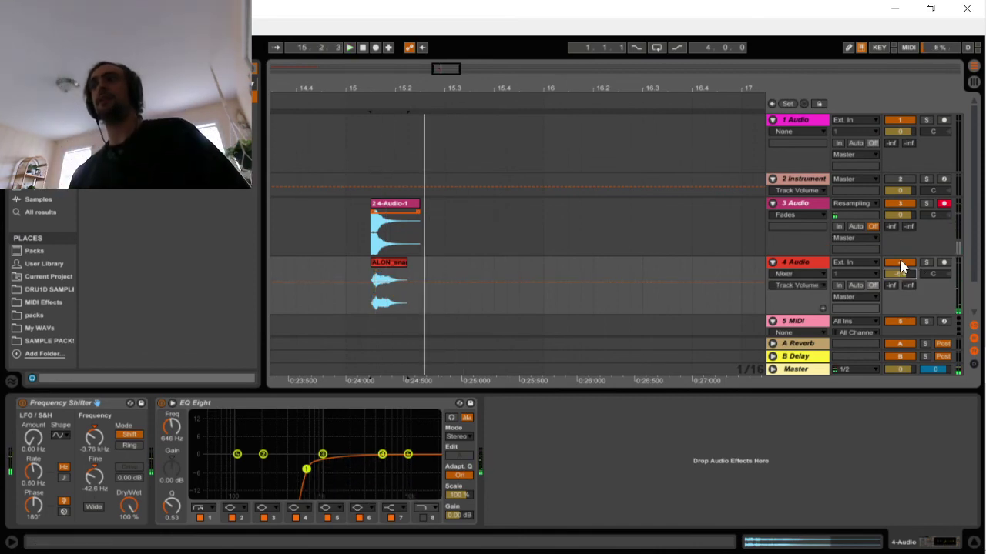
pyautogui.click(901, 263)
pyautogui.click(901, 263)
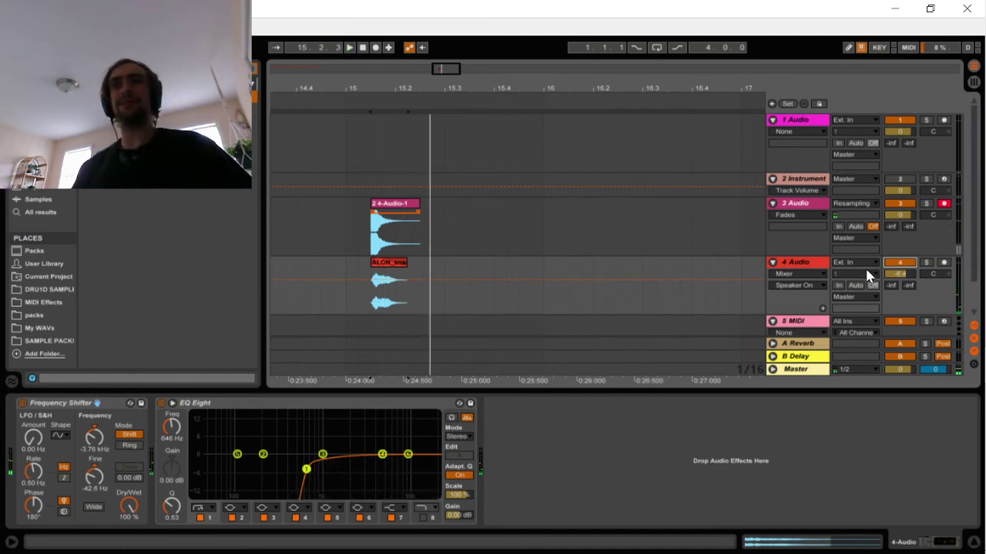
pyautogui.click(801, 241)
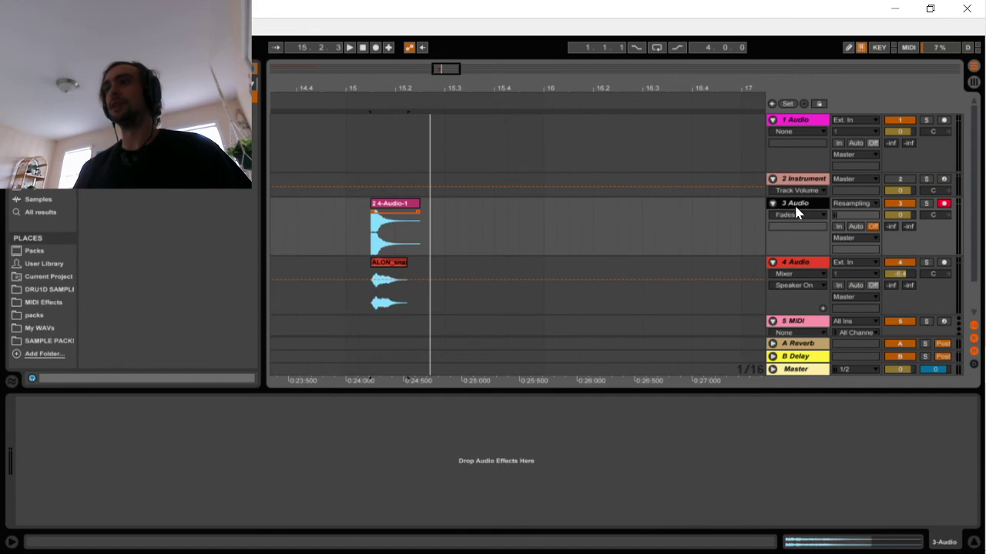
# Collapse the 4 Audio track, insert a new audio track below 3 Audio, set its input to Resampling and arm it
pyautogui.click(772, 262)
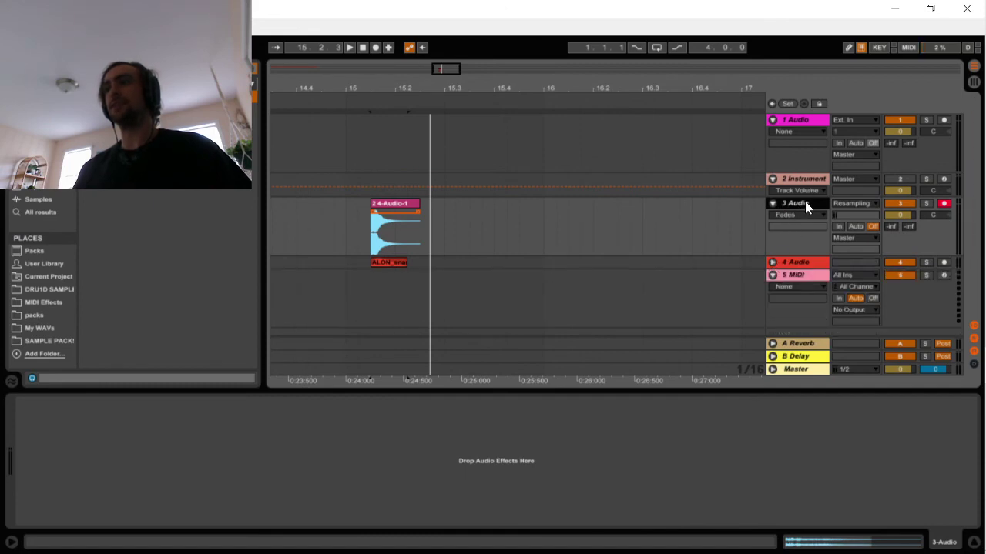
pyautogui.hotkey('ctrl', 't')
pyautogui.click(861, 264)
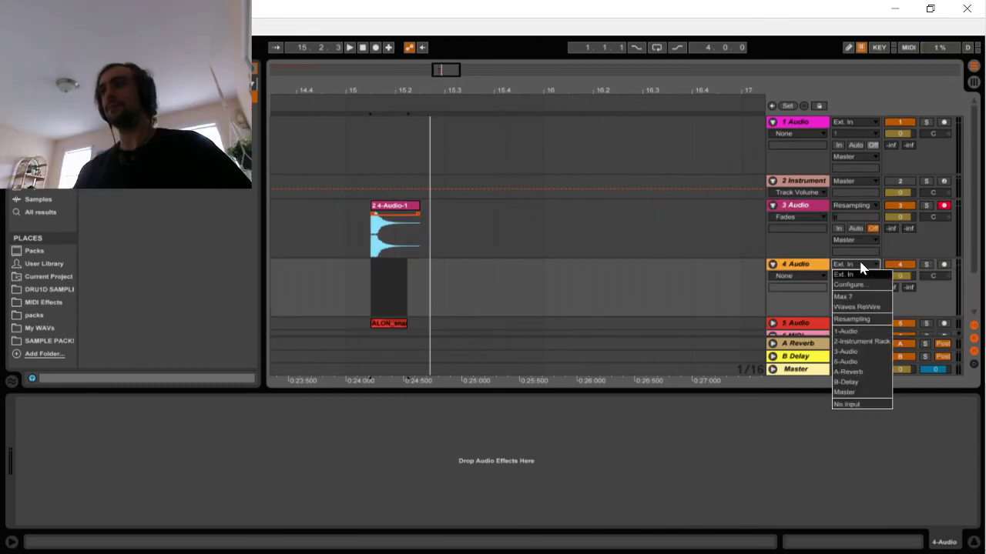
pyautogui.click(866, 319)
pyautogui.click(941, 265)
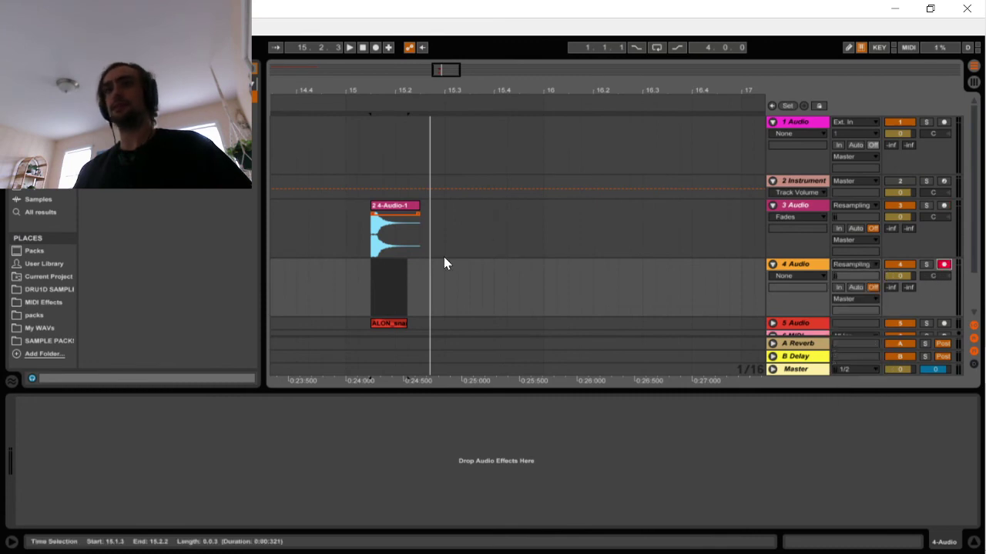
# Record the layered snares onto the new 4 Audio track starting at 15.1.2, then record a second take over it
pyautogui.click(358, 281)
pyautogui.click(376, 48)
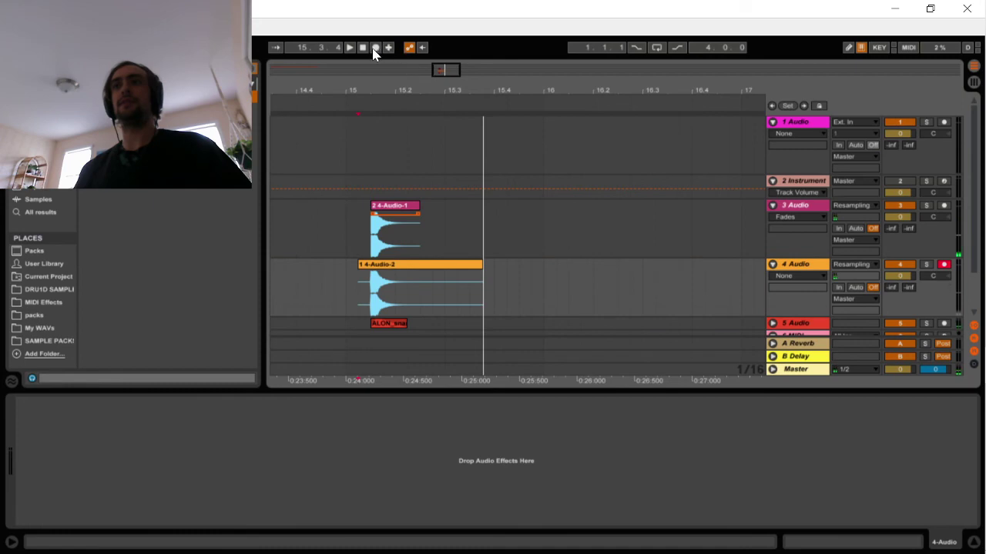
pyautogui.click(376, 48)
pyautogui.press('space')
pyautogui.click(375, 47)
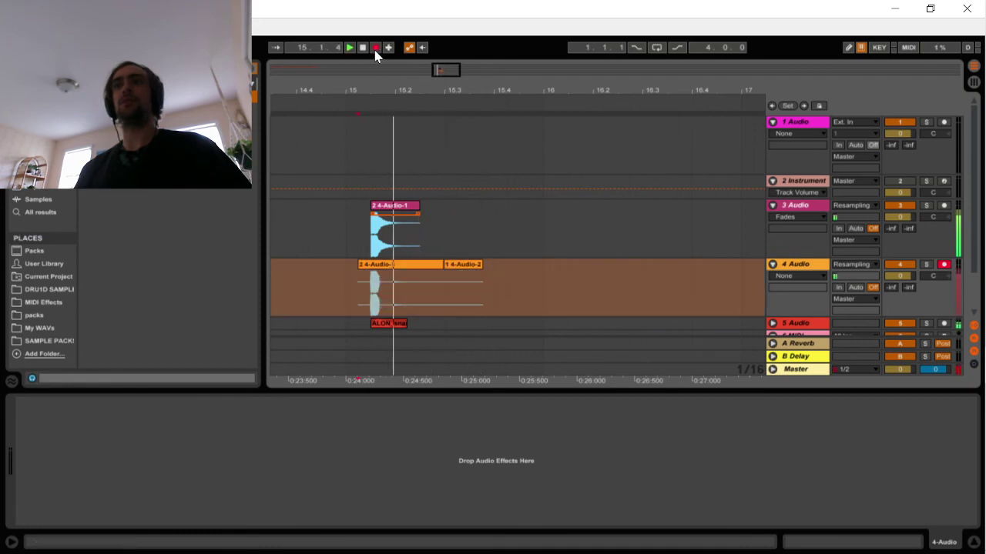
pyautogui.press('space')
# Move the second take to start at 15.4.3 and delete the silence before its transient
pyautogui.moveTo(383, 291); pyautogui.dragTo(544, 292)
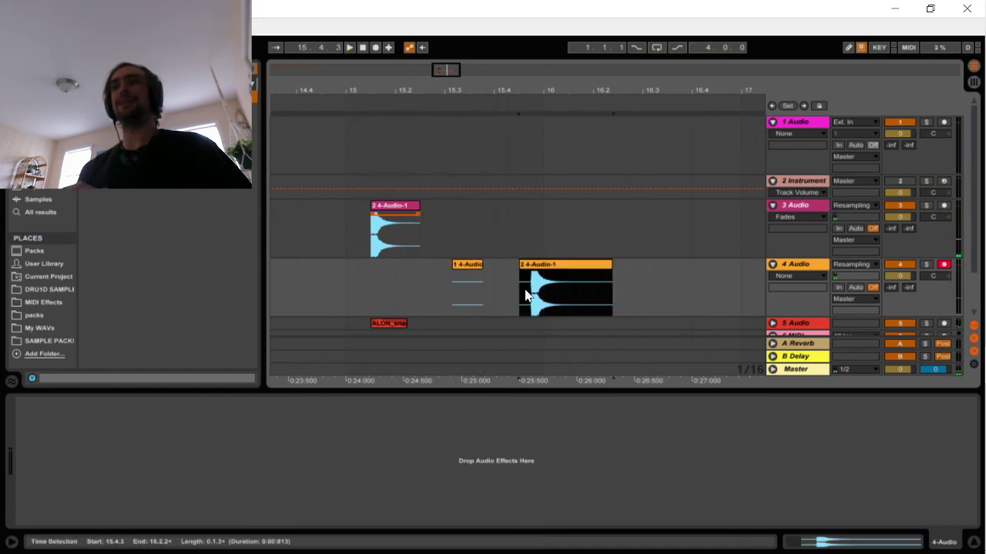
pyautogui.click(819, 547)
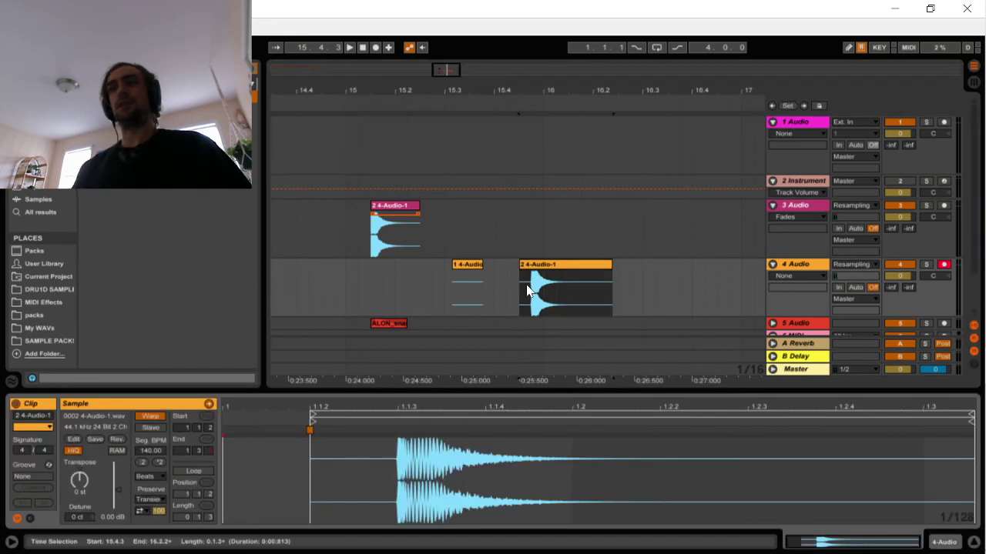
pyautogui.moveTo(532, 293); pyautogui.dragTo(509, 297)
pyautogui.press('Delete')
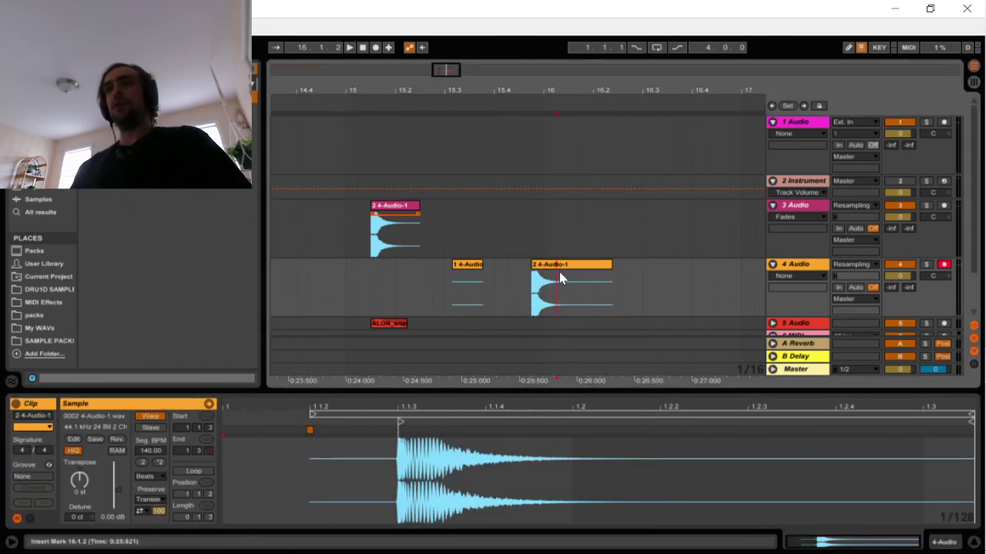
# Turn off warping for the trimmed 2 4-Audio-1 clip, then play and select it
pyautogui.click(556, 285)
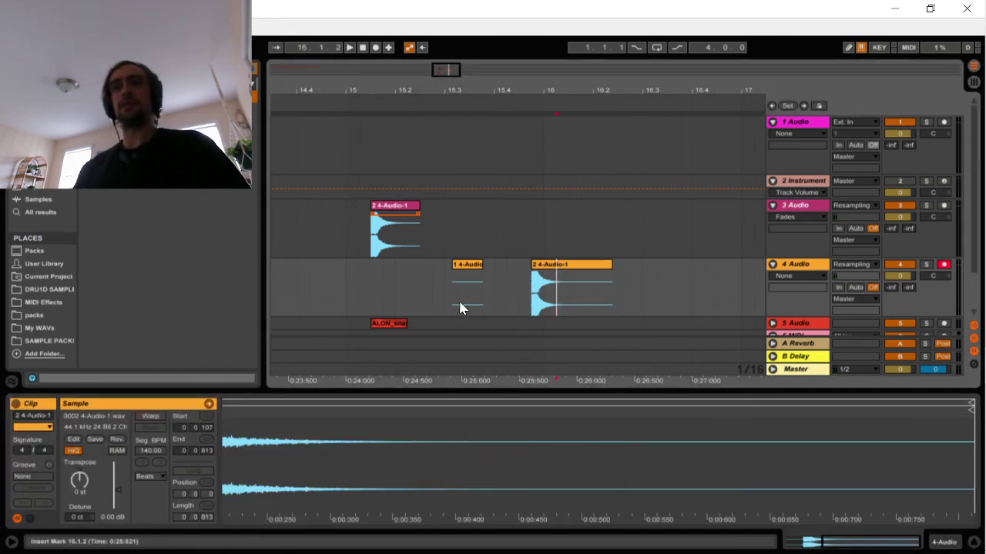
pyautogui.click(521, 300)
pyautogui.press('space')
pyautogui.click(552, 267)
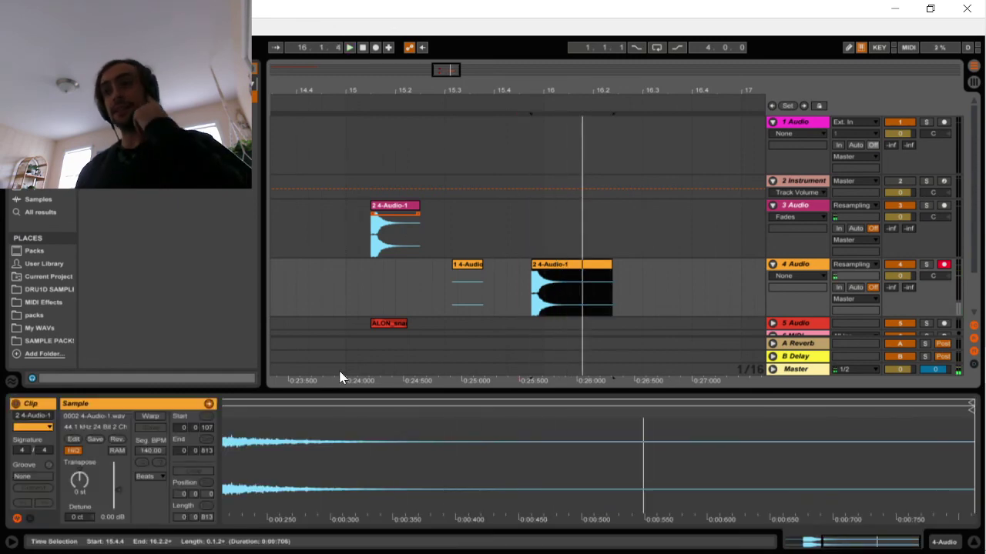
# Unfold the 5 Audio track and add a Corpus effect after its EQ Eight
pyautogui.click(429, 313)
pyautogui.click(430, 321)
pyautogui.scroll(-2, 444, 295)
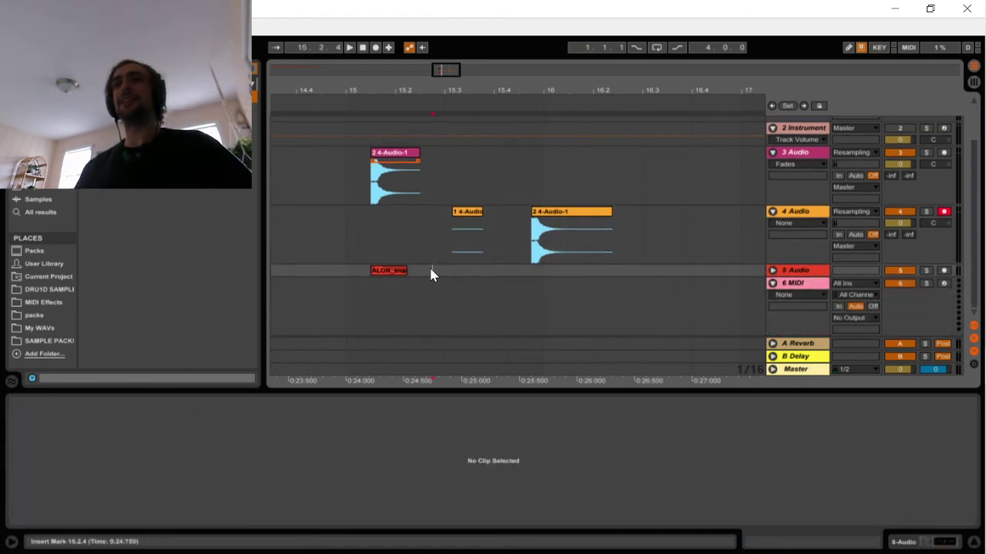
pyautogui.click(774, 272)
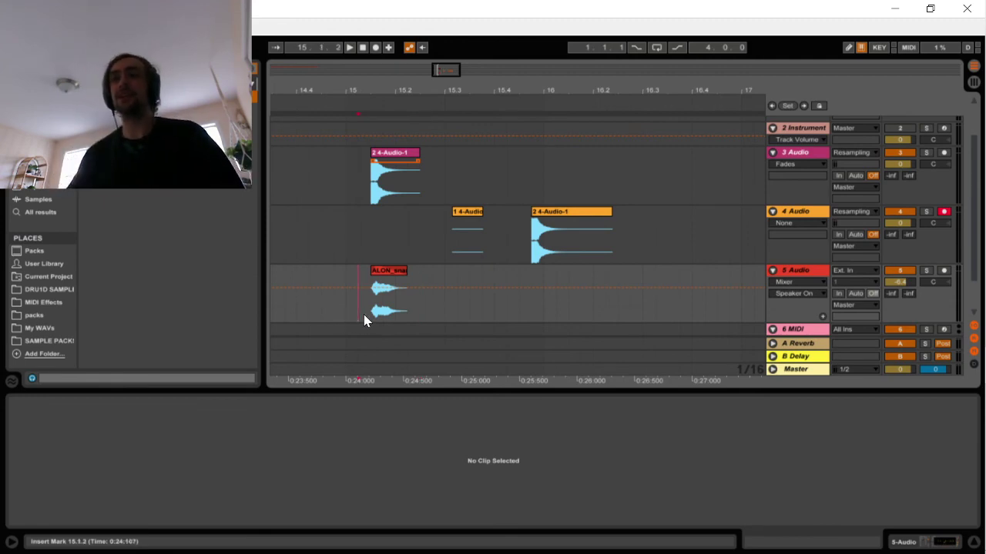
pyautogui.click(253, 70)
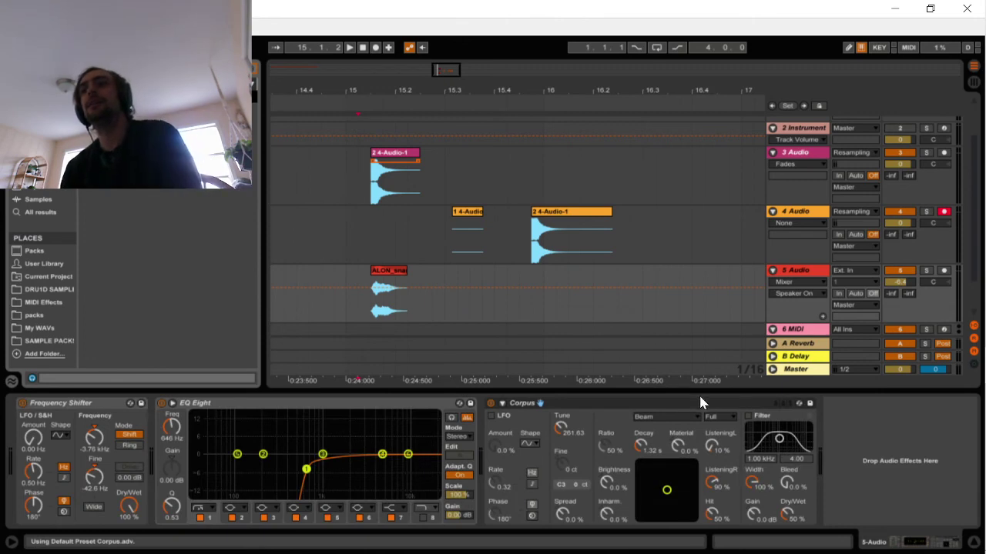
# Turn on the Corpus filter, set it to about 8.62 kHz with a bandwidth of 9.00, and play the snares
pyautogui.click(748, 416)
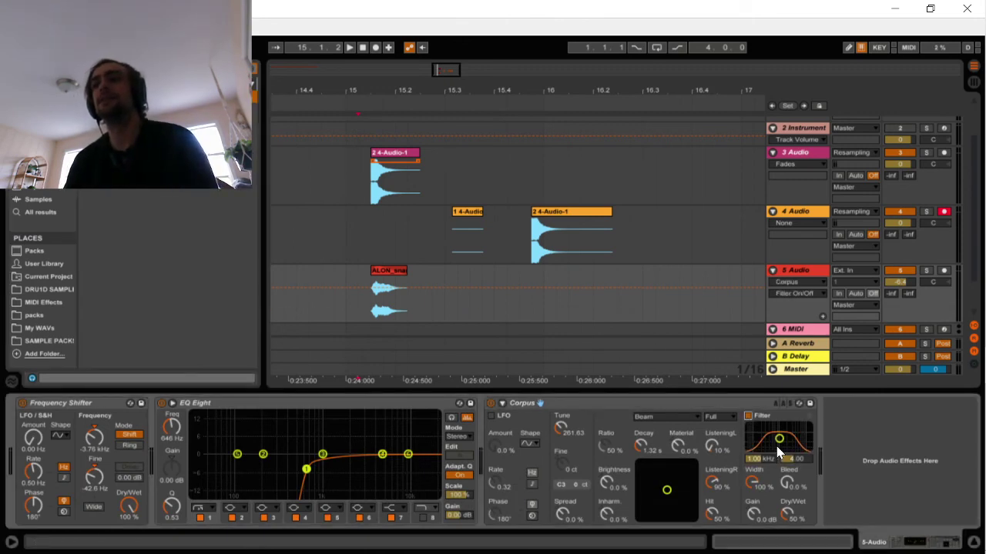
pyautogui.moveTo(779, 439); pyautogui.dragTo(798, 425)
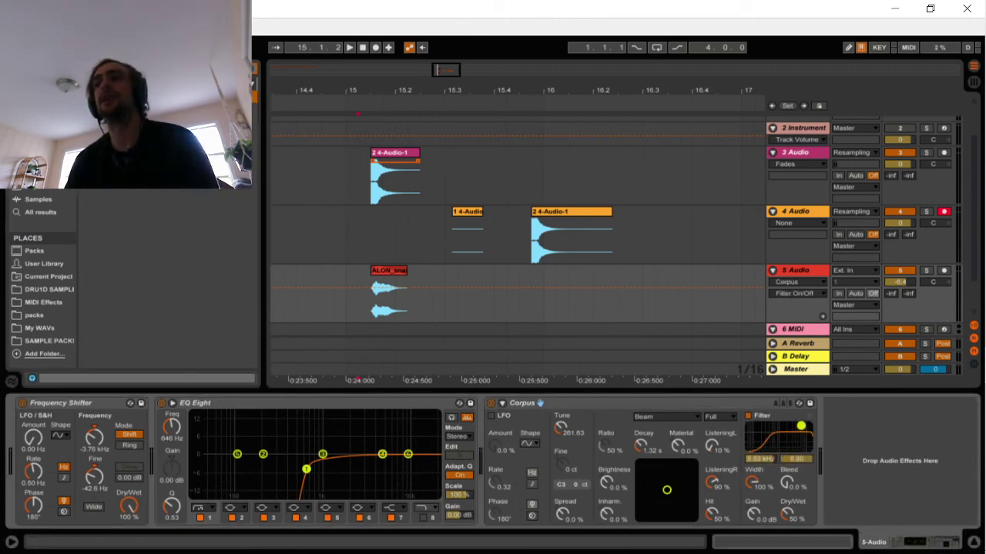
pyautogui.press('space')
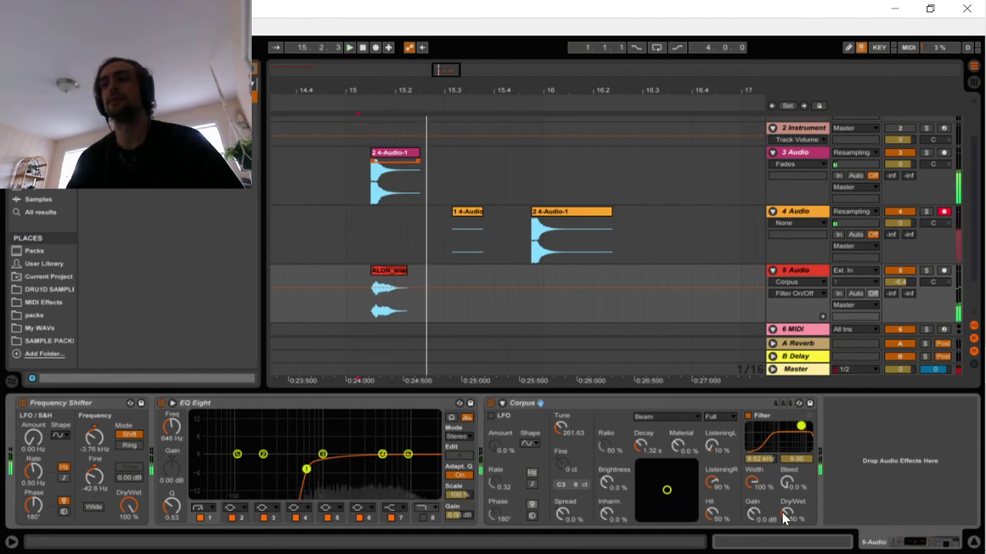
# Set the Corpus resonator to Plate with tune about 1735.96 Hz, decay about 376 ms and material about -14%
pyautogui.click(667, 416)
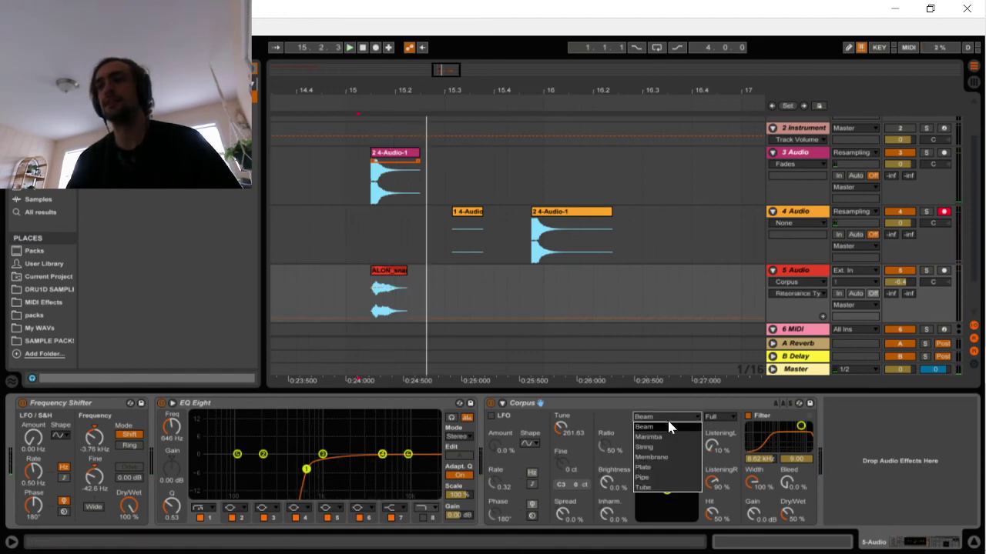
pyautogui.click(662, 469)
pyautogui.press('space')
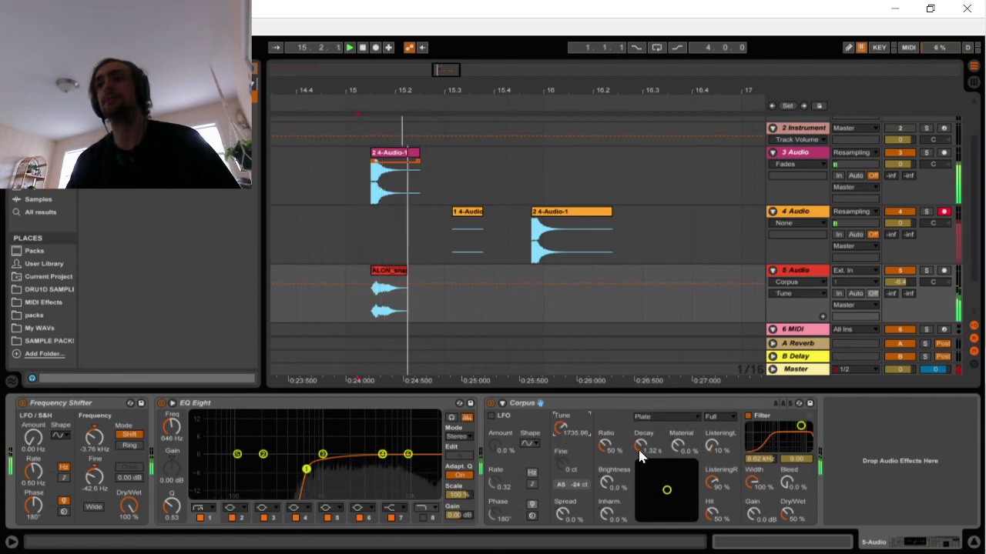
pyautogui.moveTo(667, 493)
pyautogui.mouseDown()
pyautogui.moveTo(639, 474)
pyautogui.moveTo(655, 494)
pyautogui.mouseUp()
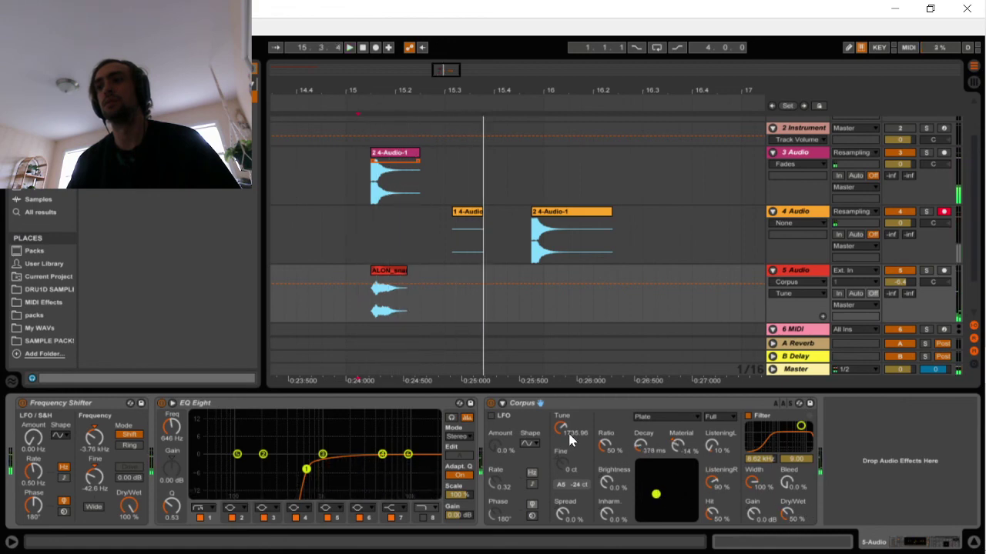
# Set Corpus to about 443.65 Hz tune, 252 ms decay and 38% material, with its filter at 1.24 kHz and bandwidth 1.27
pyautogui.moveTo(561, 428); pyautogui.dragTo(564, 427)
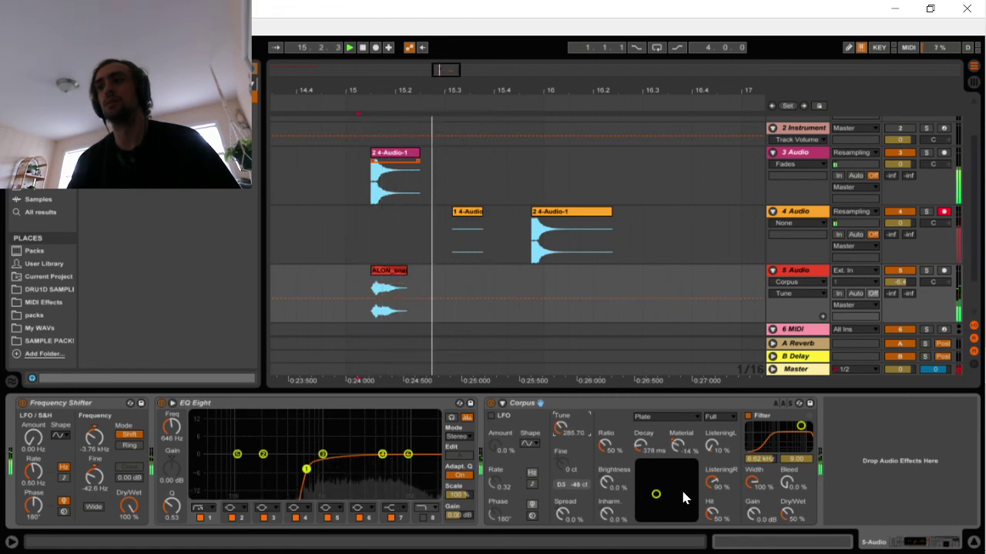
pyautogui.moveTo(656, 493); pyautogui.dragTo(655, 487)
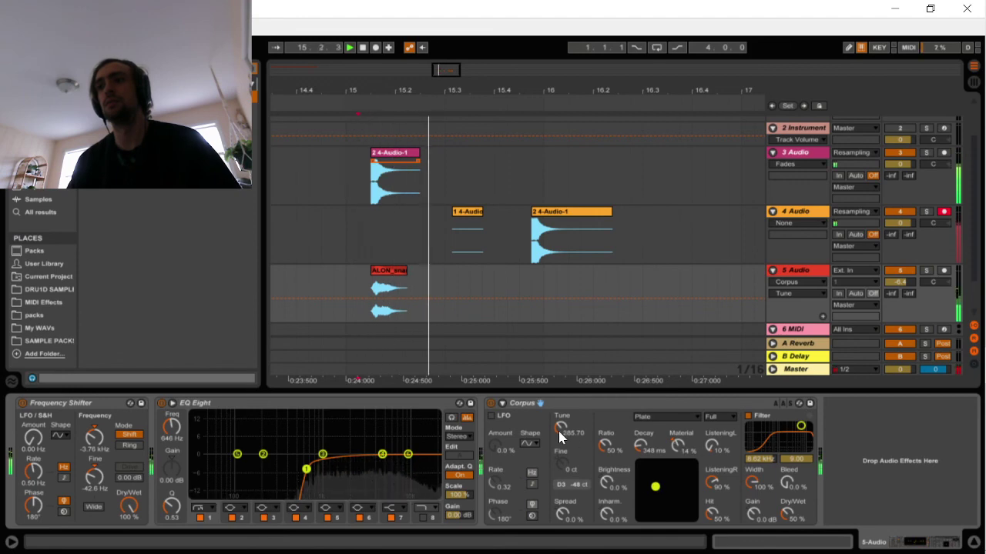
pyautogui.moveTo(559, 434); pyautogui.dragTo(560, 420)
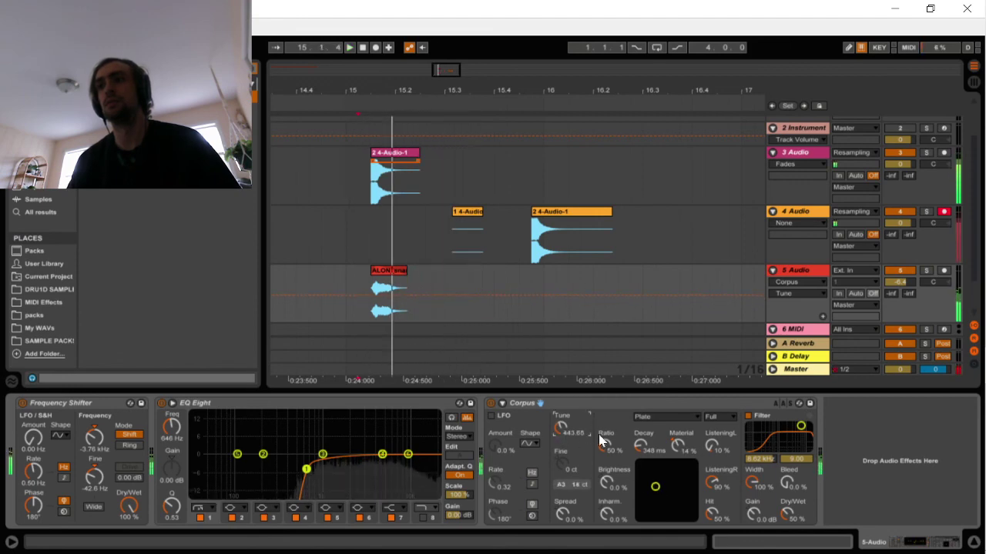
pyautogui.moveTo(801, 426); pyautogui.dragTo(781, 446)
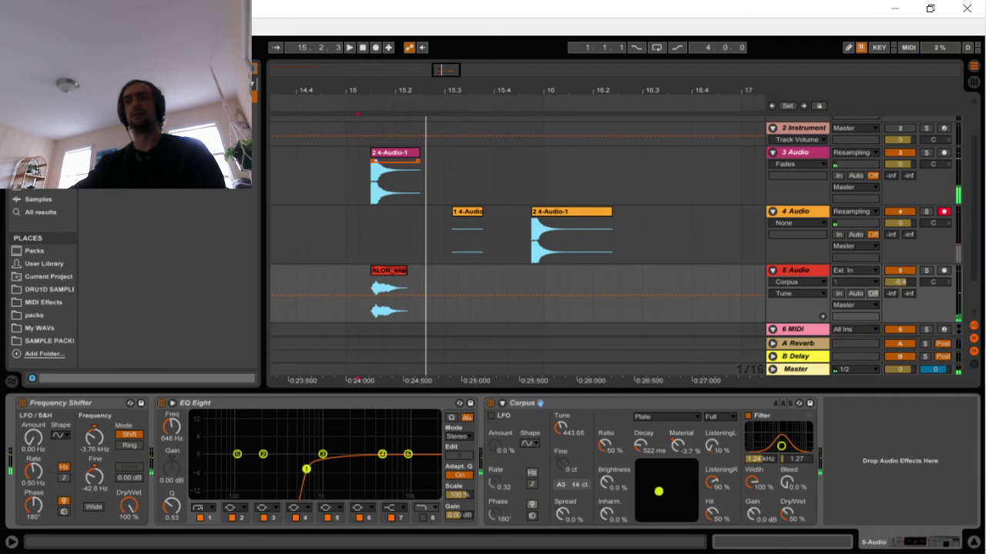
pyautogui.moveTo(658, 491); pyautogui.dragTo(652, 479)
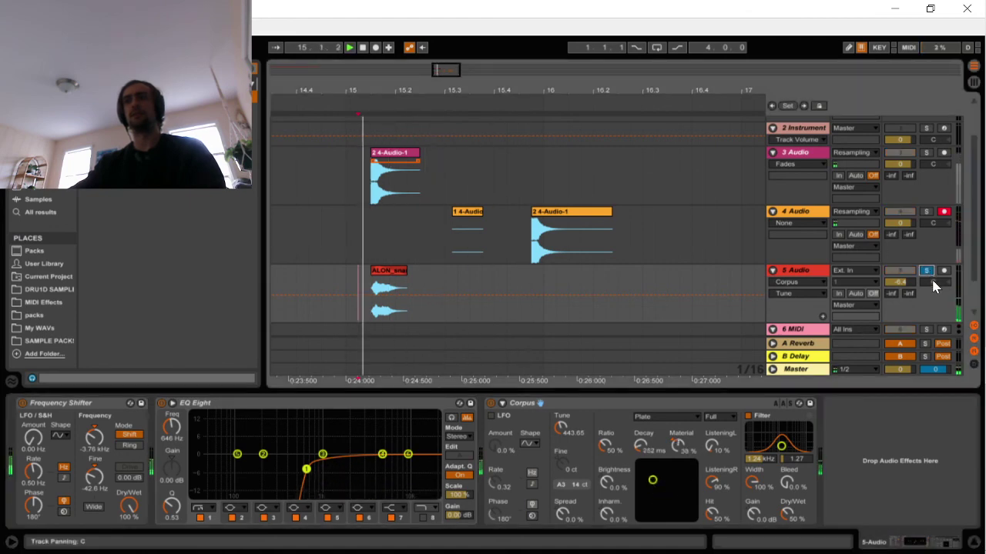
# Solo the 5 Audio track to compare it with Corpus on and off, then unsolo it
pyautogui.click(929, 272)
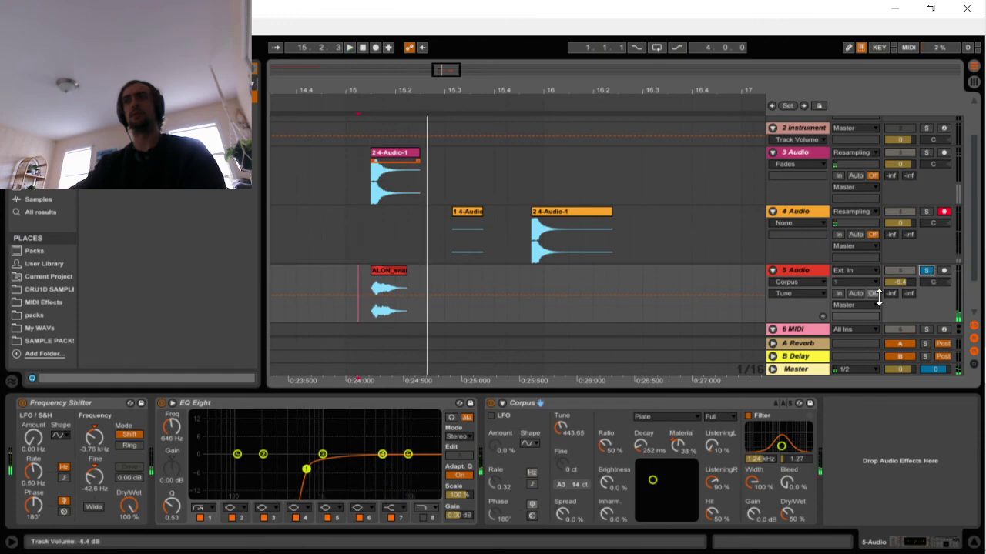
pyautogui.click(491, 403)
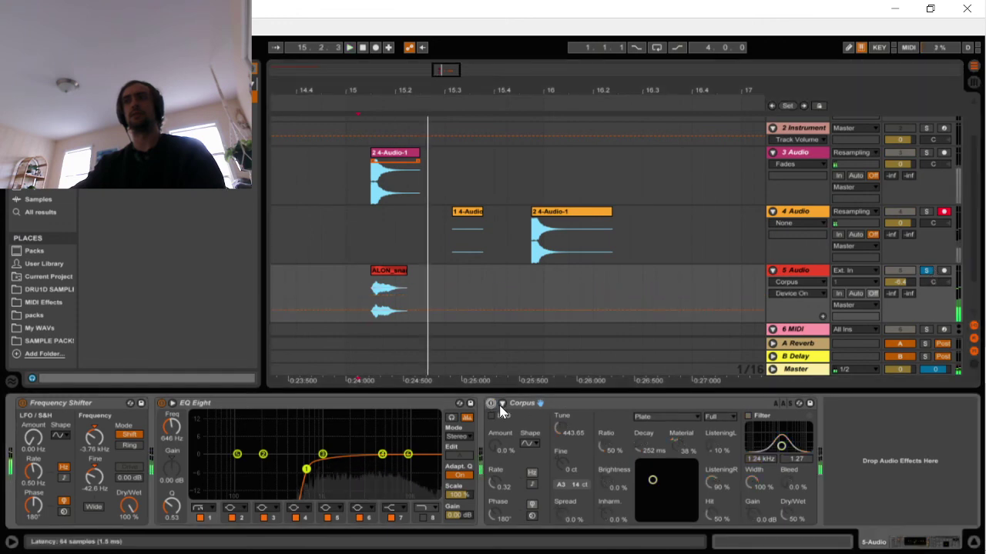
pyautogui.click(926, 271)
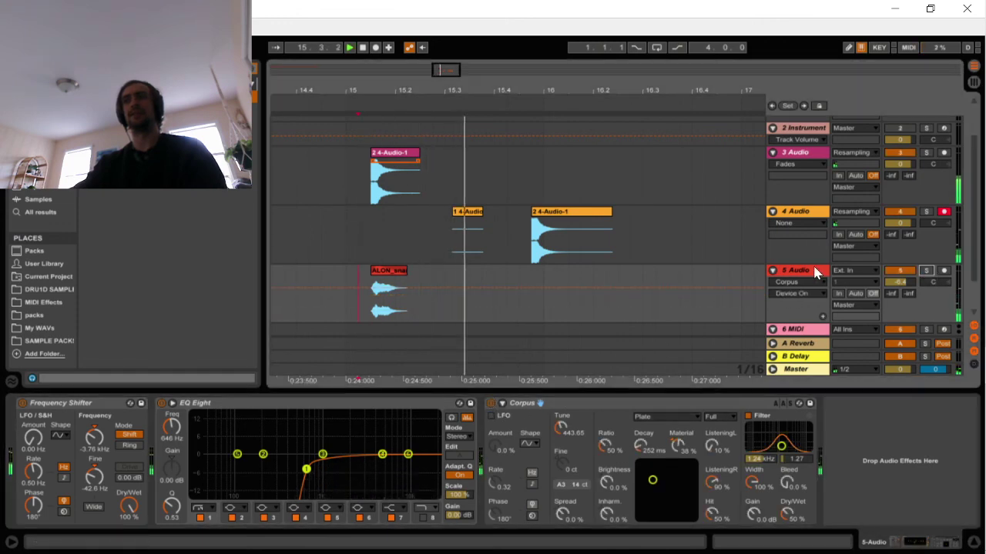
# Switch the Corpus resonator to Membrane with tune about 2599.21 Hz, decay about 3.94 s and material about 53%
pyautogui.click(684, 417)
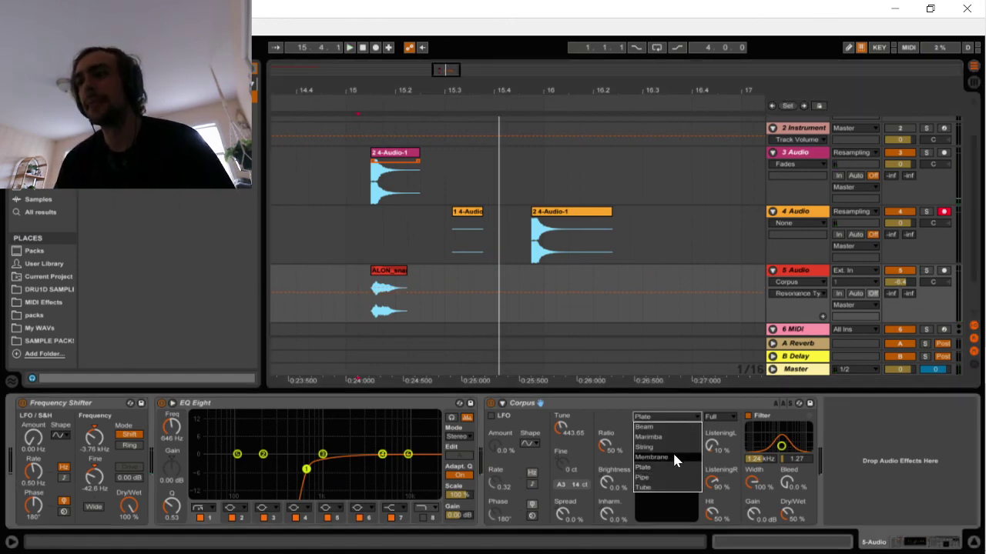
pyautogui.click(663, 433)
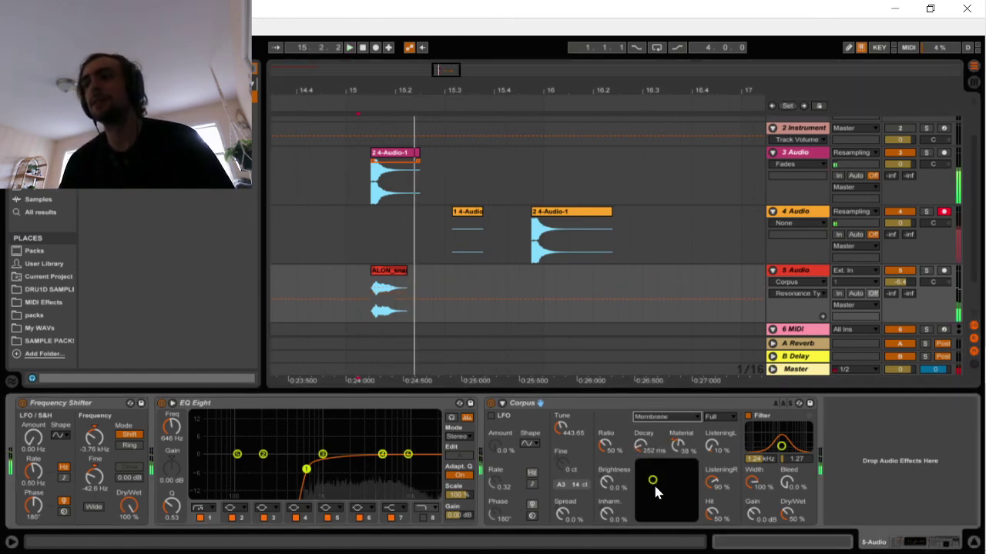
pyautogui.moveTo(652, 480)
pyautogui.mouseDown()
pyautogui.moveTo(693, 483)
pyautogui.moveTo(664, 480)
pyautogui.mouseUp()
pyautogui.moveTo(569, 434)
pyautogui.mouseDown()
pyautogui.moveTo(570, 400)
pyautogui.moveTo(570, 435)
pyautogui.moveTo(561, 435)
pyautogui.mouseUp()
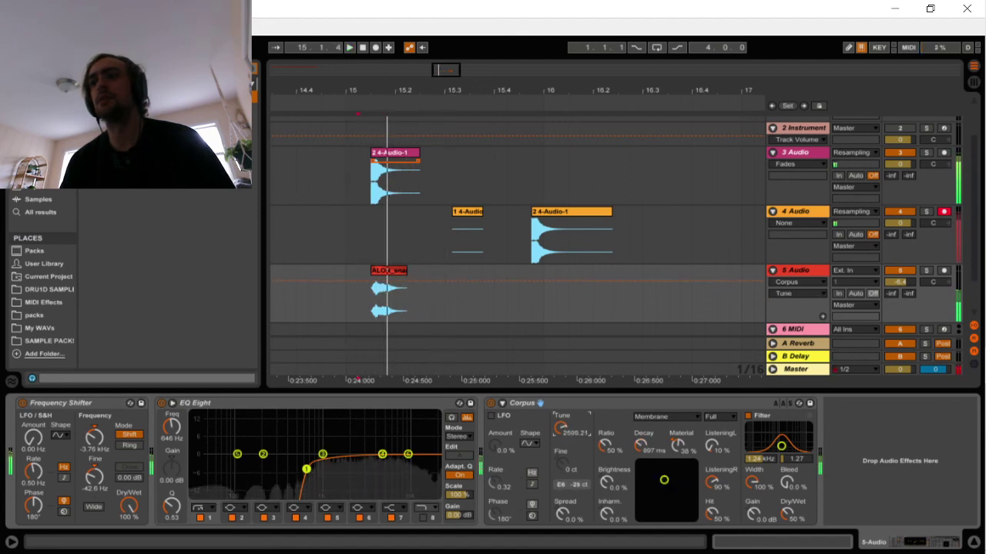
pyautogui.moveTo(664, 480); pyautogui.dragTo(675, 476)
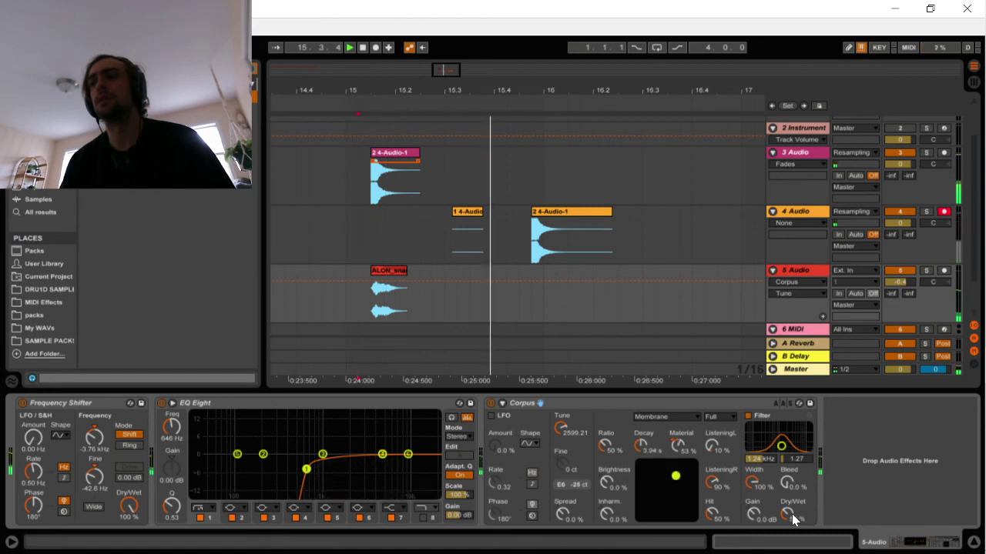
# Set Corpus to 100% wet with its filter at about 555 Hz and bandwidth 5.14, then replay the layered snares
pyautogui.moveTo(789, 514); pyautogui.dragTo(790, 470)
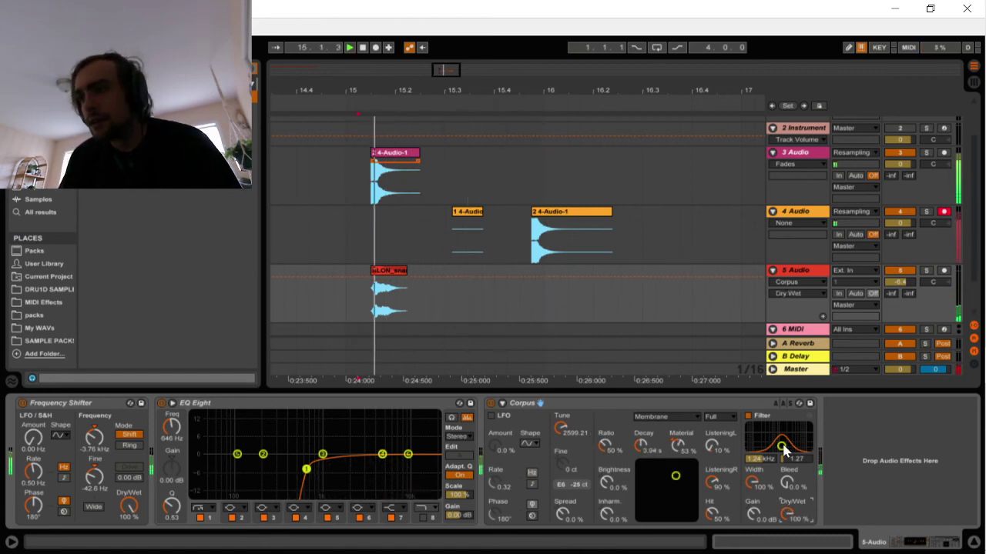
pyautogui.moveTo(781, 446)
pyautogui.mouseDown()
pyautogui.moveTo(788, 425)
pyautogui.moveTo(773, 436)
pyautogui.mouseUp()
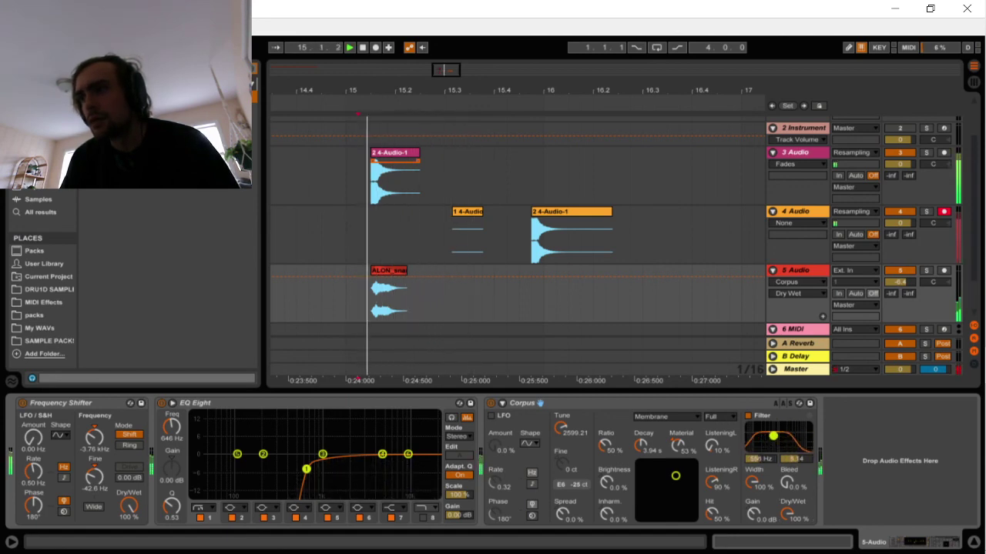
pyautogui.press('space')
pyautogui.press('space')
pyautogui.press('space')
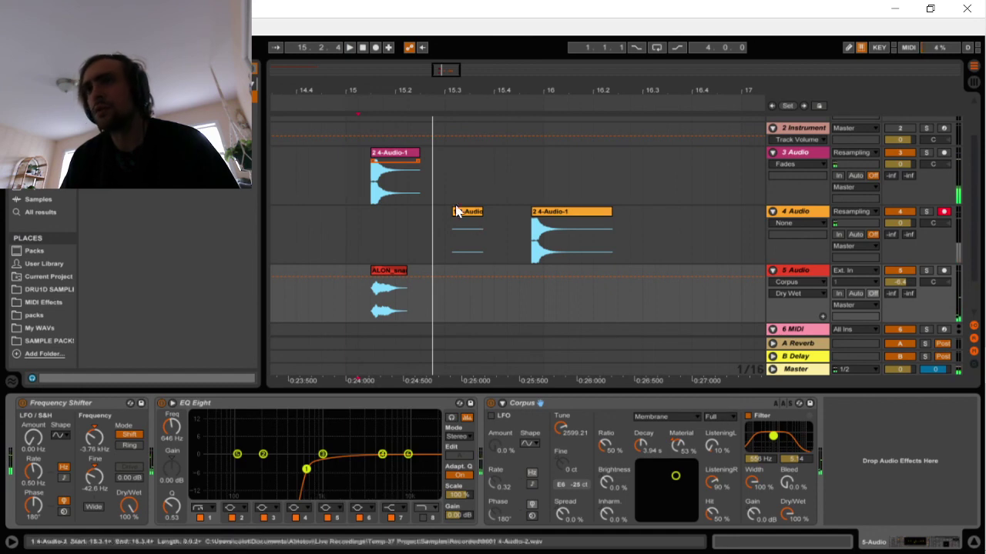
pyautogui.press('space')
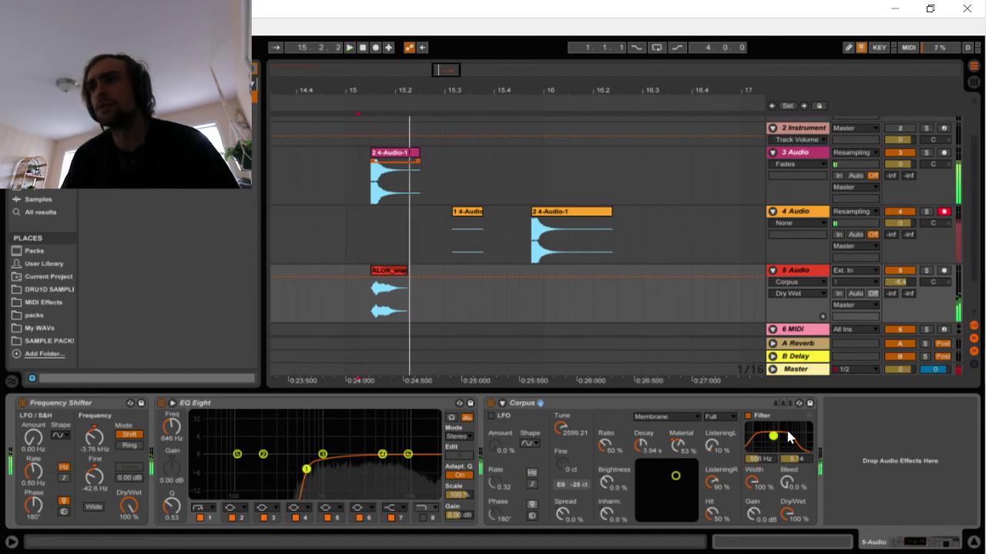
# Solo the 5 Audio track and set Corpus to about 1814.07 Hz tune, 848 ms decay, 33% material and roughly 46% wet
pyautogui.click(926, 271)
pyautogui.click(562, 429)
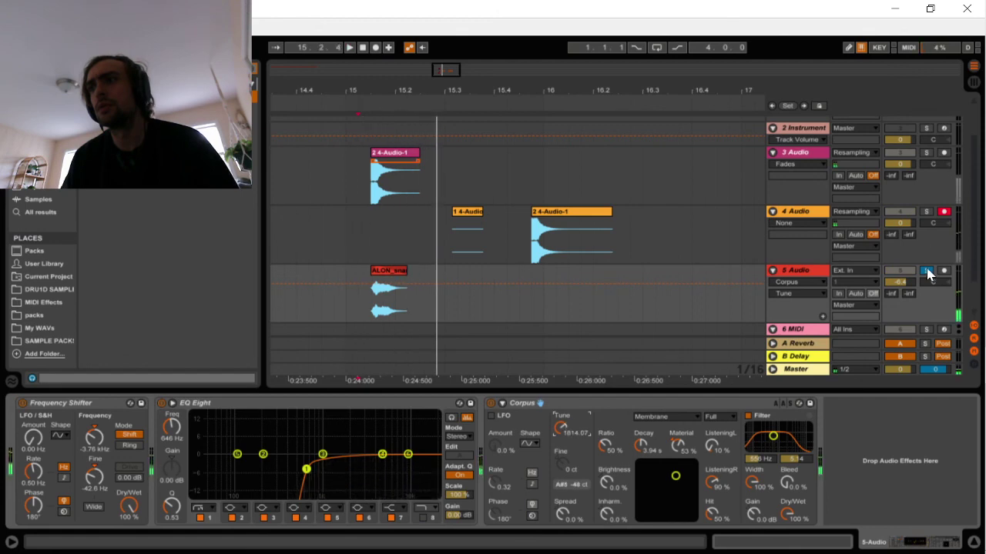
pyautogui.press('space')
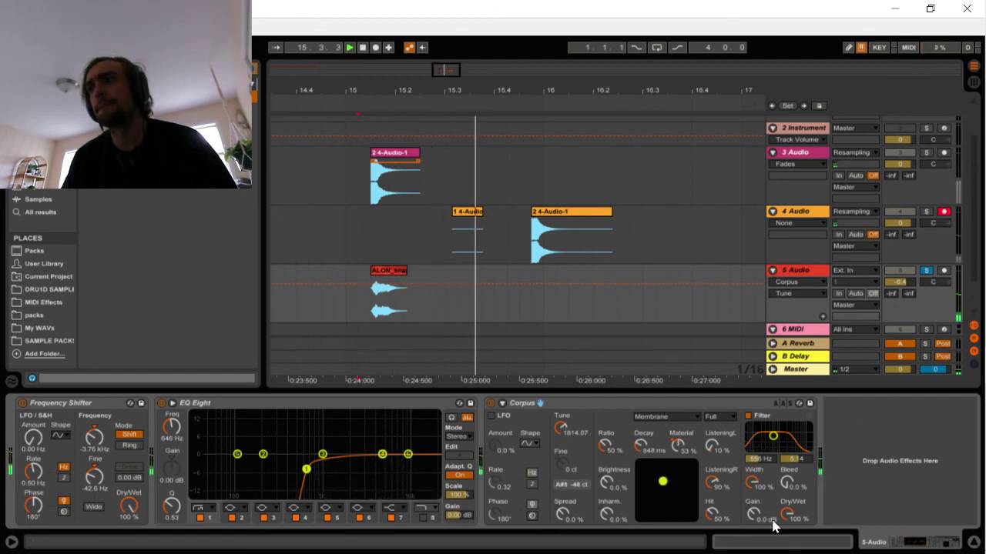
pyautogui.moveTo(786, 514); pyautogui.dragTo(787, 549)
pyautogui.press('space')
pyautogui.press('space')
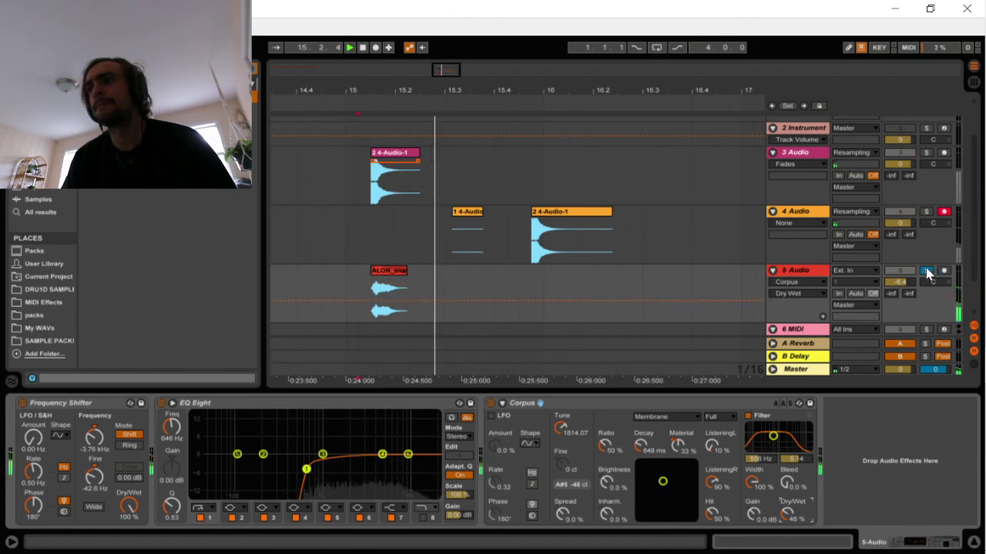
# Unsolo the 5 Audio track and replay the layered snares several times
pyautogui.click(926, 270)
pyautogui.press('space')
pyautogui.press('space')
pyautogui.press('space')
pyautogui.press('space')
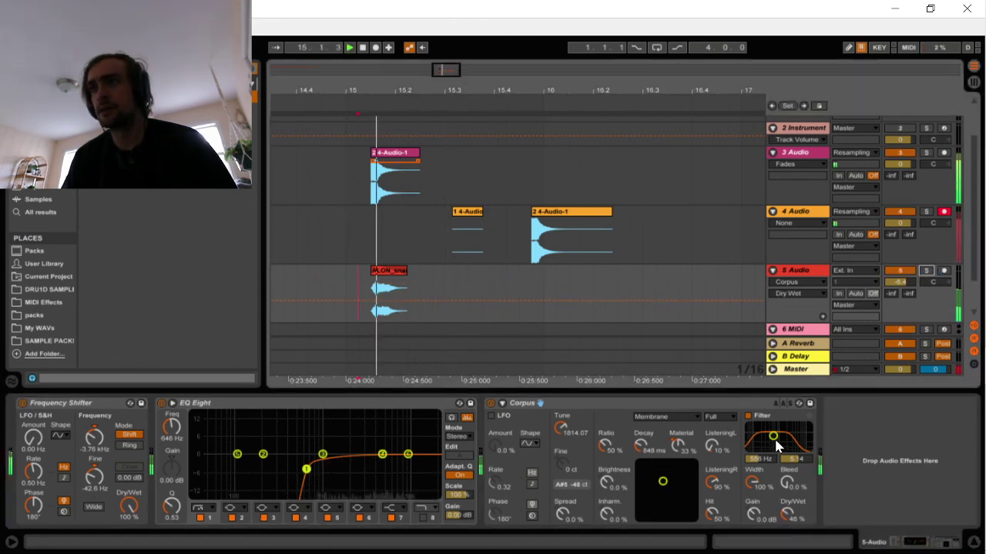
pyautogui.press('space')
pyautogui.press('space')
pyautogui.press('space')
pyautogui.press('space')
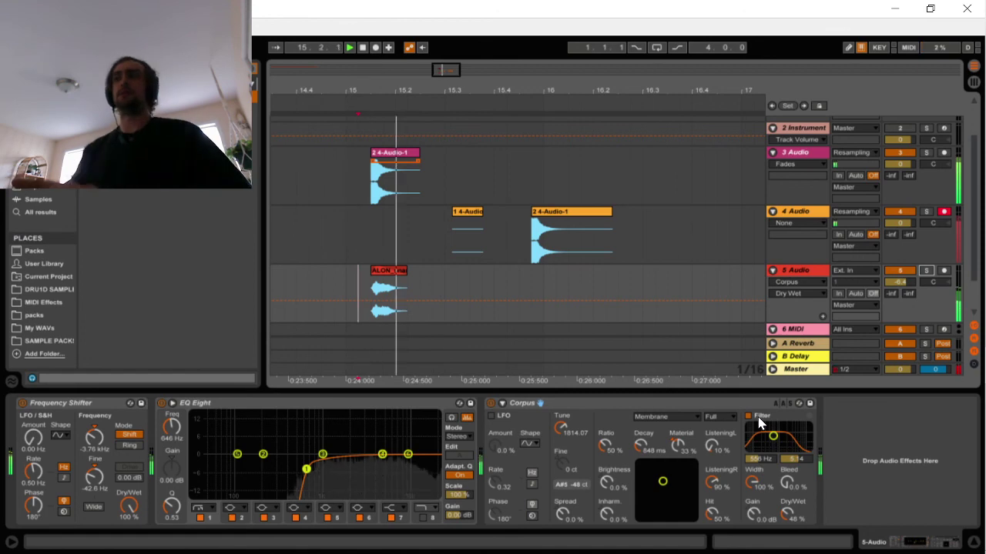
# Lower the Corpus dry/wet to about 38% and replay the layered snares
pyautogui.click(787, 516)
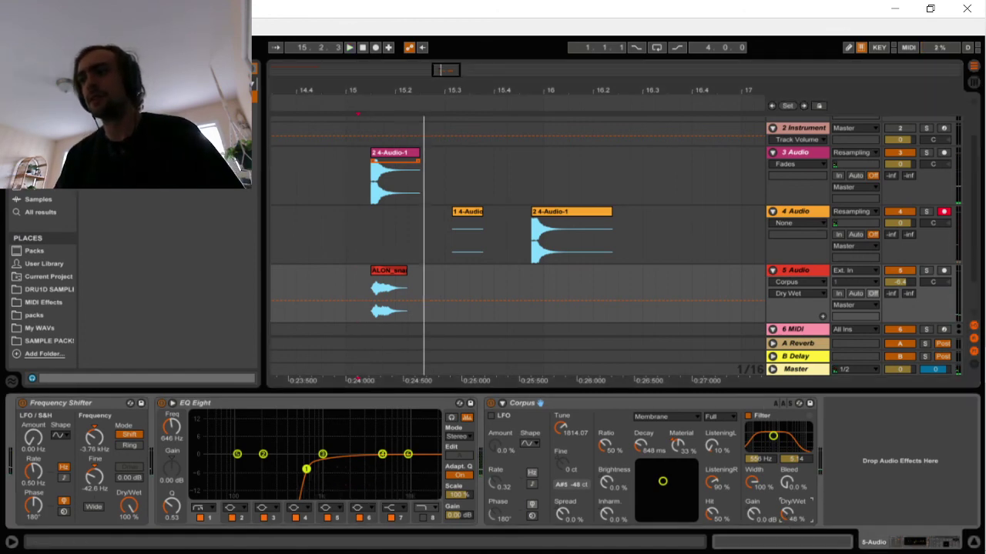
pyautogui.press('space')
pyautogui.press('space')
pyautogui.press('space')
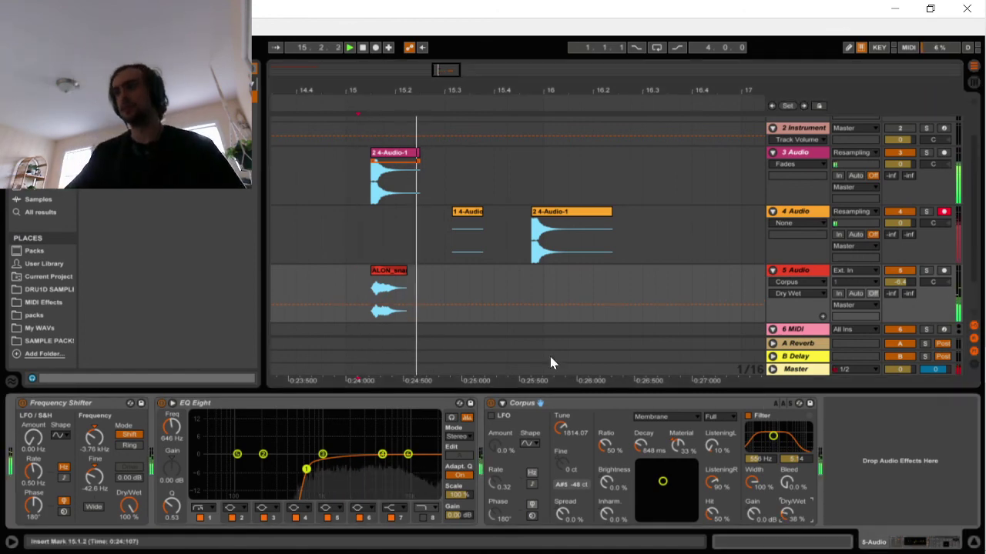
pyautogui.press('space')
pyautogui.press('space')
pyautogui.press('space')
pyautogui.press('space')
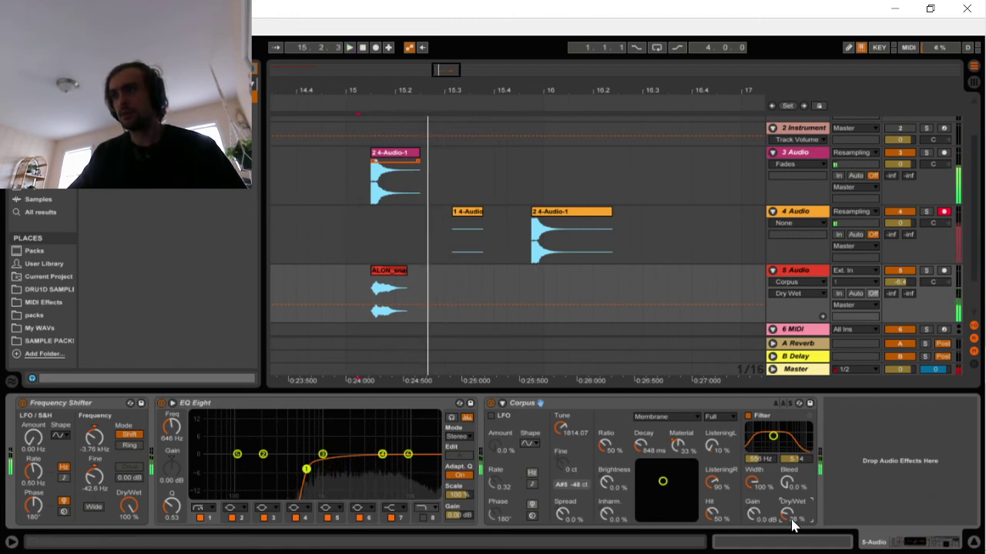
# Set the Corpus filter to about 1.01 kHz with a bandwidth of 0.50 and replay the layered snares
pyautogui.press('space')
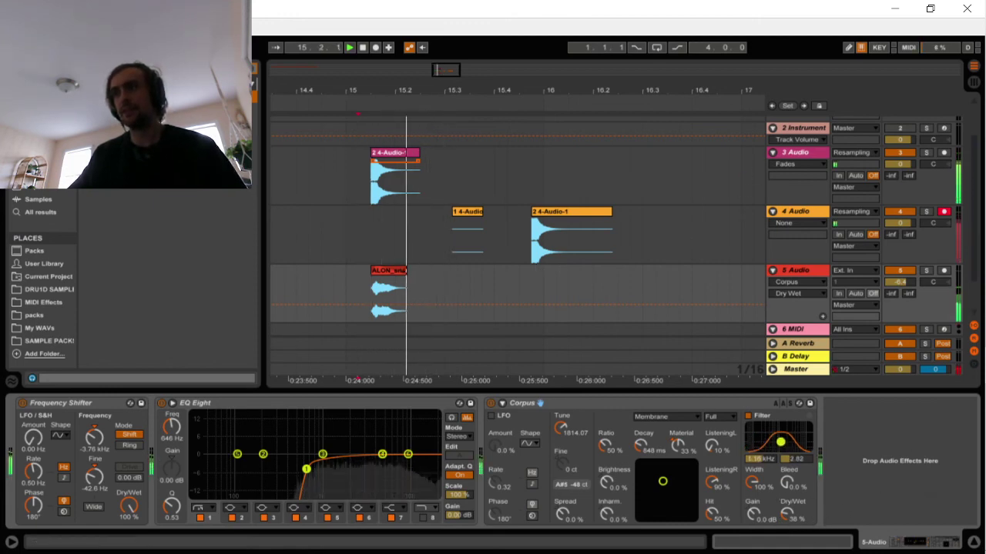
pyautogui.moveTo(781, 442)
pyautogui.mouseDown()
pyautogui.moveTo(804, 436)
pyautogui.moveTo(780, 448)
pyautogui.mouseUp()
pyautogui.press('space')
pyautogui.press('space')
pyautogui.press('space')
pyautogui.press('space')
pyautogui.press('space')
pyautogui.press('space')
pyautogui.press('space')
pyautogui.press('space')
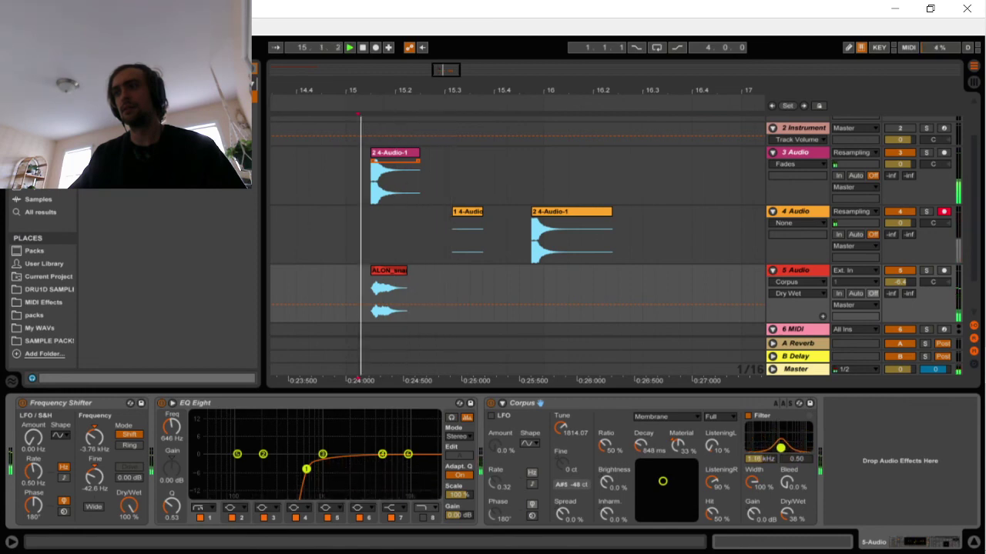
pyautogui.press('space')
pyautogui.press('space')
pyautogui.press('space')
pyautogui.press('space')
pyautogui.press('space')
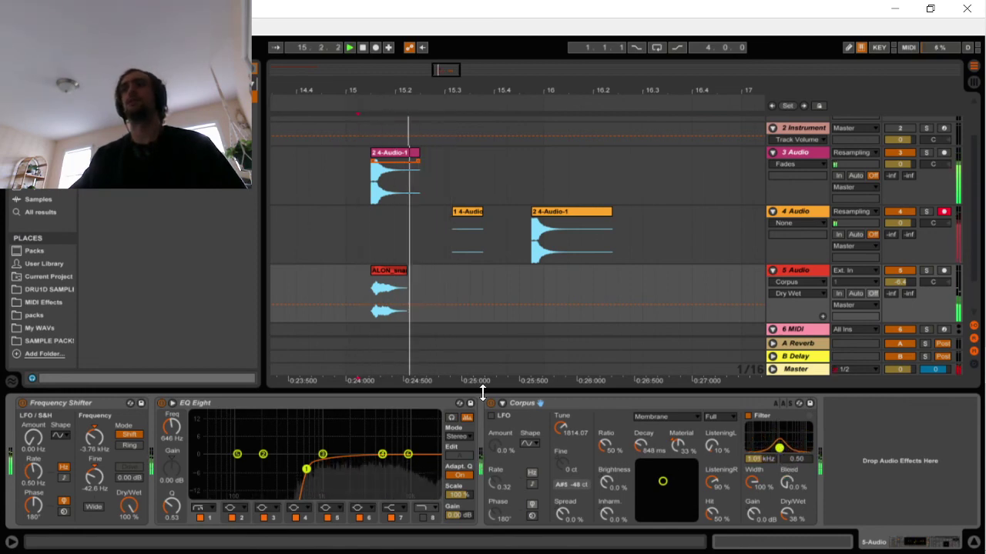
# Toggle Corpus off and on during playback to compare the layered snares with and without it
pyautogui.click(490, 404)
pyautogui.press('space')
pyautogui.press('space')
pyautogui.click(490, 405)
pyautogui.press('space')
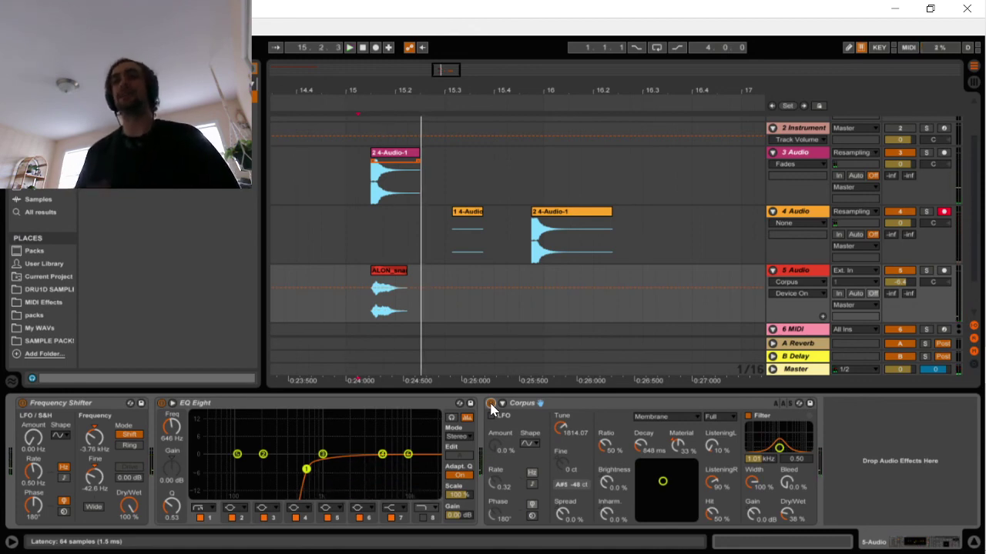
pyautogui.click(490, 404)
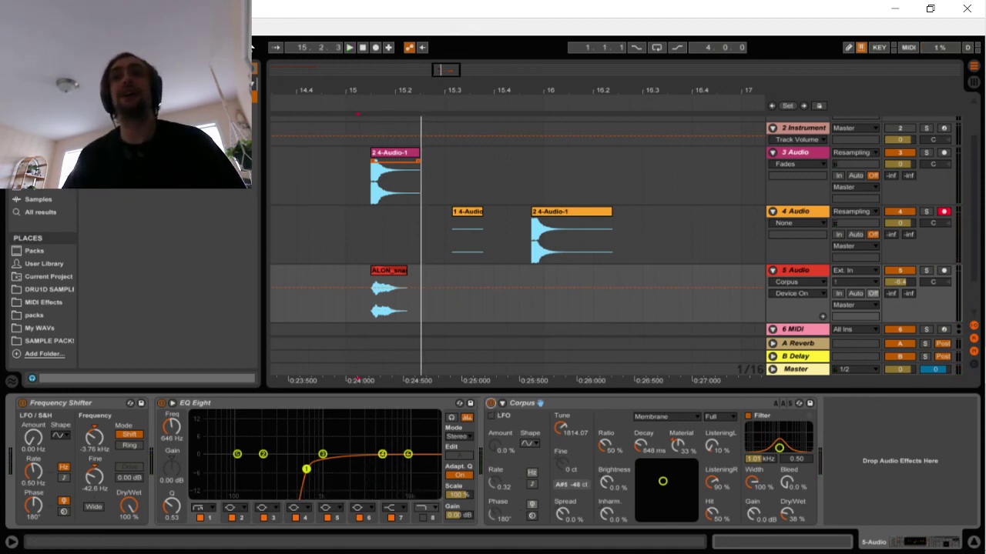
# Find Reverb in the browser and insert it between Frequency Shifter and EQ Eight on the 5 Audio track
pyautogui.click(252, 68)
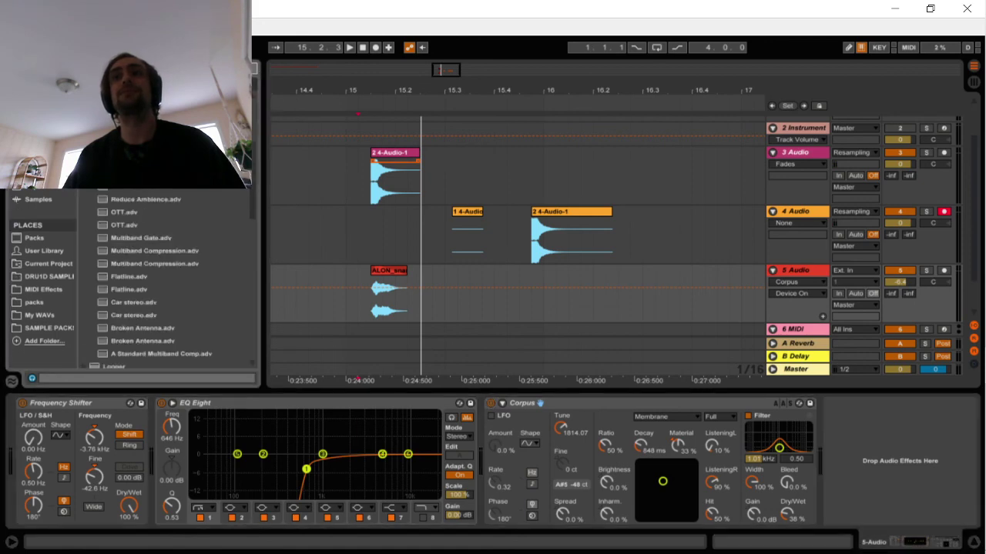
pyautogui.scroll(-12, 173, 219)
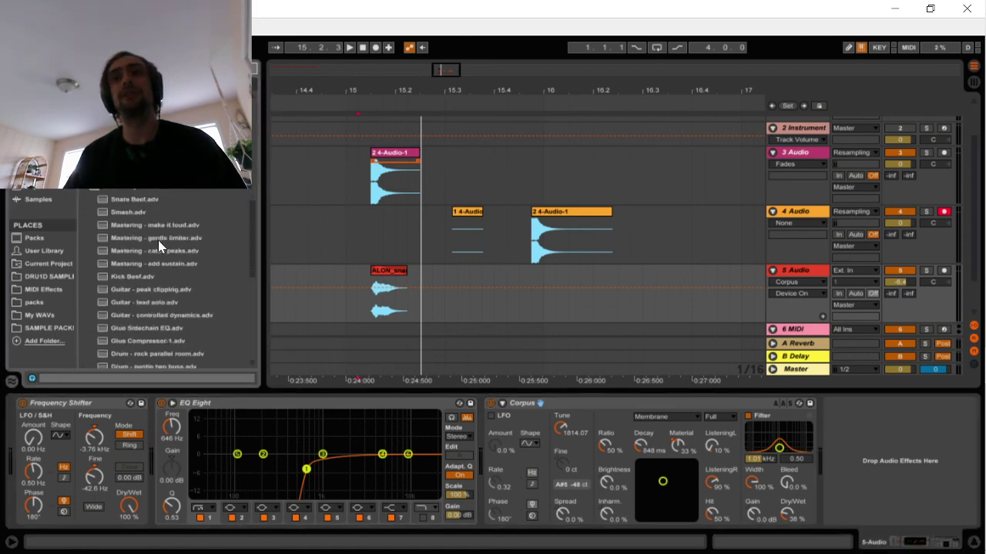
pyautogui.scroll(-5, 161, 256)
pyautogui.scroll(8, 173, 231)
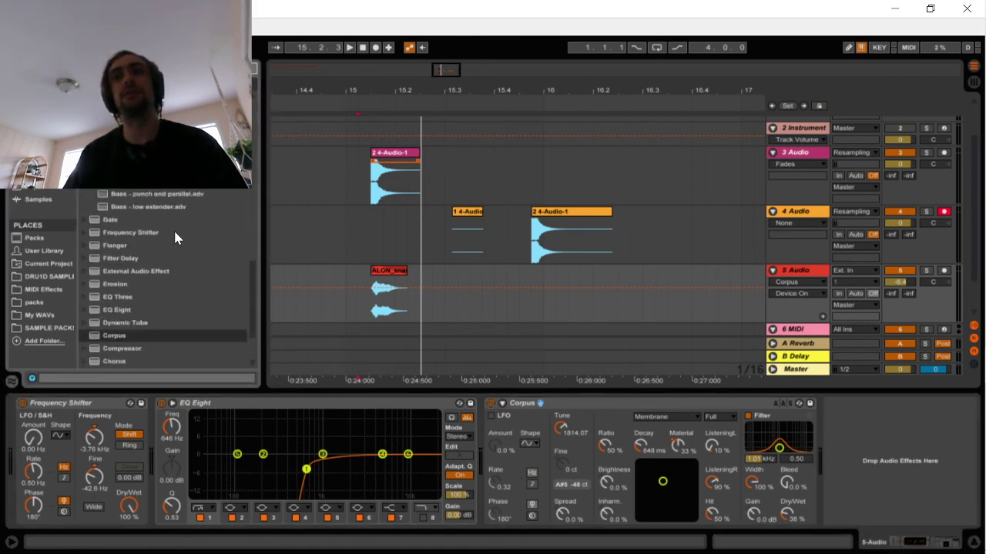
pyautogui.scroll(6, 183, 225)
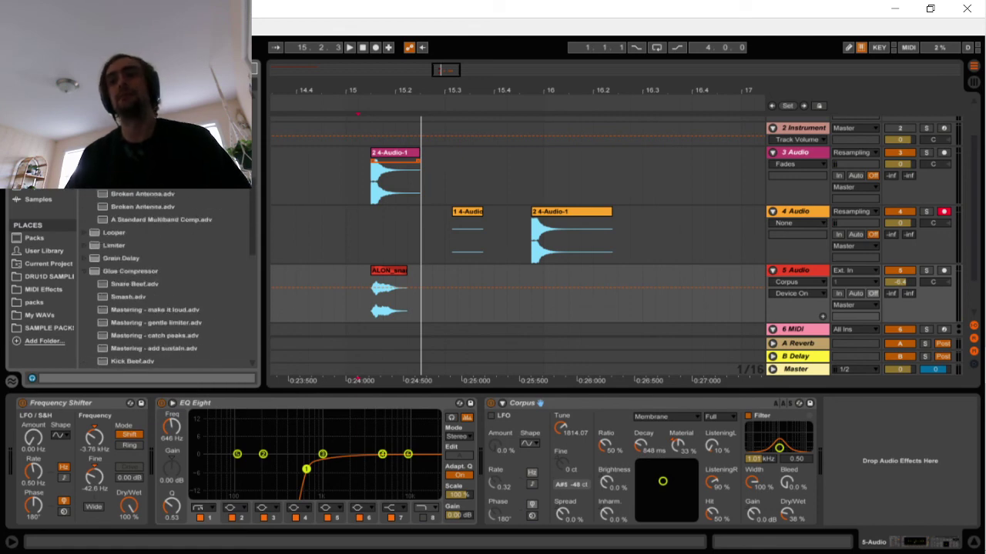
pyautogui.hotkey('ctrl', 'f')
pyautogui.write('rev')
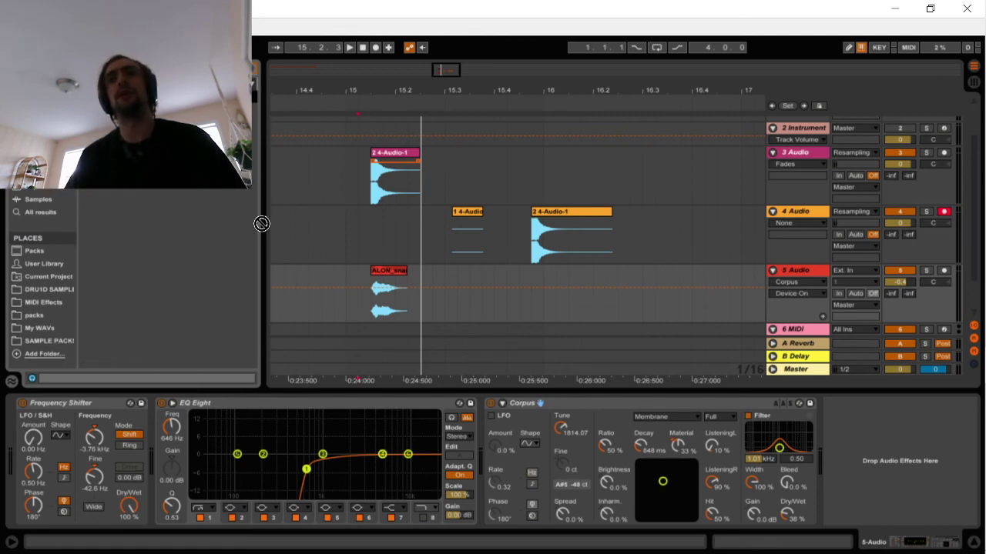
pyautogui.moveTo(262, 224); pyautogui.dragTo(222, 441)
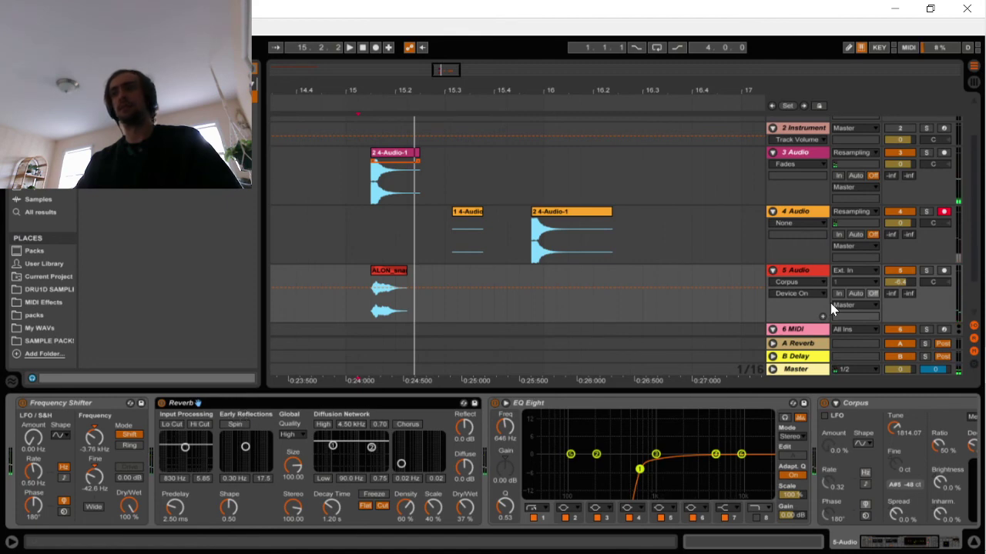
# Raise the 5 Audio volume to 3.0 dB and set its Reverb to 10% wet with a low cut at about 5.65 kHz, bandwidth 0.85
pyautogui.moveTo(906, 282); pyautogui.dragTo(907, 267)
pyautogui.press('space')
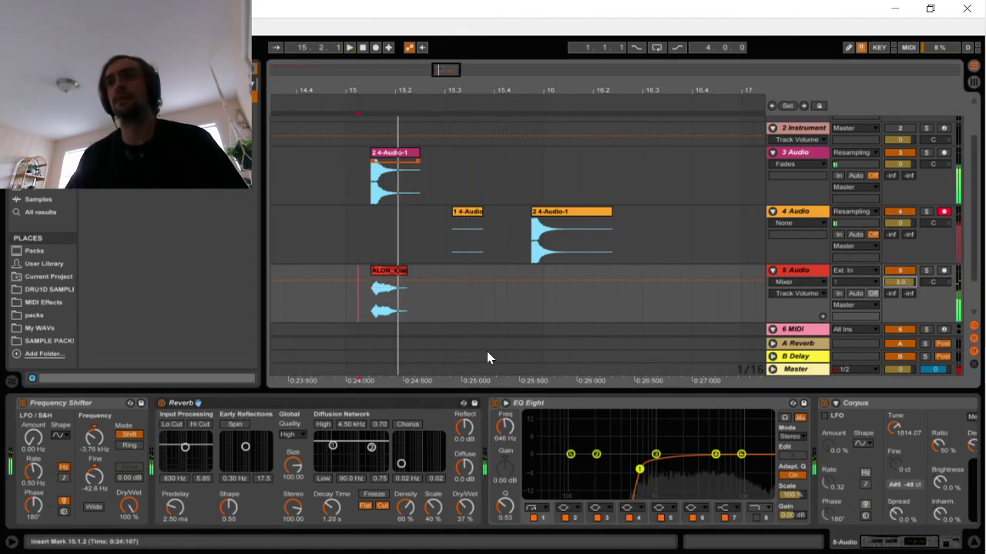
pyautogui.moveTo(464, 508); pyautogui.dragTo(469, 517)
pyautogui.press('space')
pyautogui.press('space')
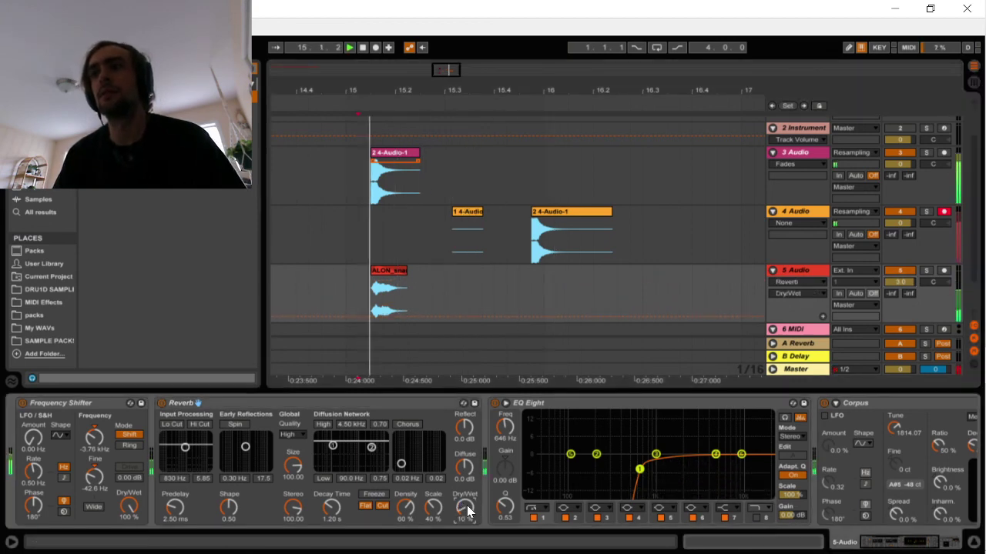
pyautogui.click(173, 425)
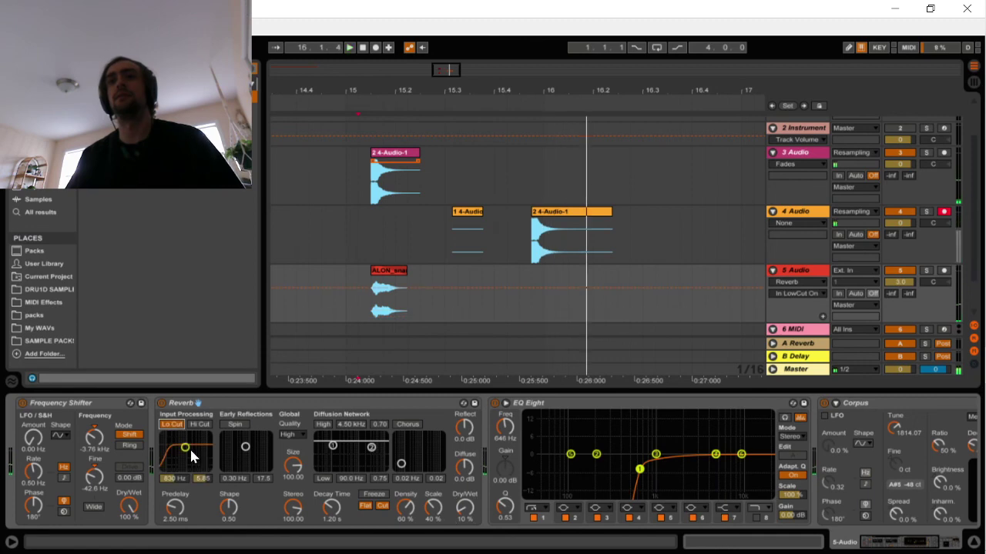
pyautogui.moveTo(190, 454); pyautogui.dragTo(194, 488)
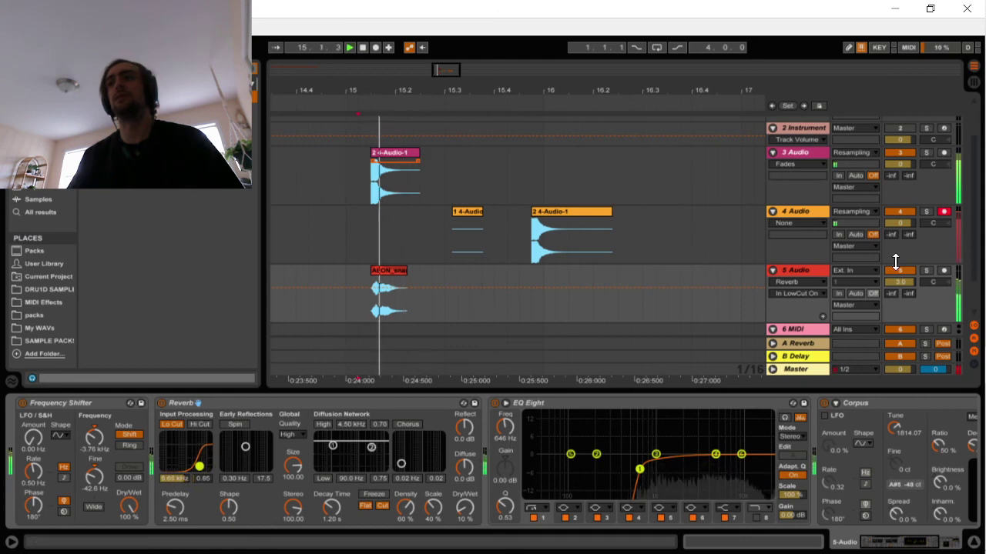
# Set the 5 Audio track volume to -4.4 dB and replay the layered snares
pyautogui.moveTo(902, 289); pyautogui.dragTo(898, 289)
pyautogui.press('space')
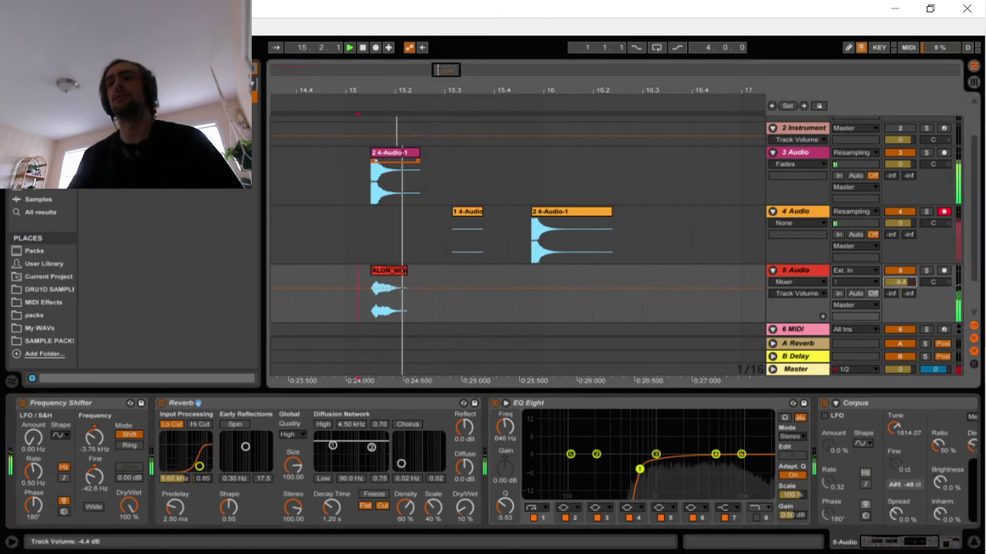
pyautogui.press('space')
pyautogui.press('space')
pyautogui.press('space')
pyautogui.press('space')
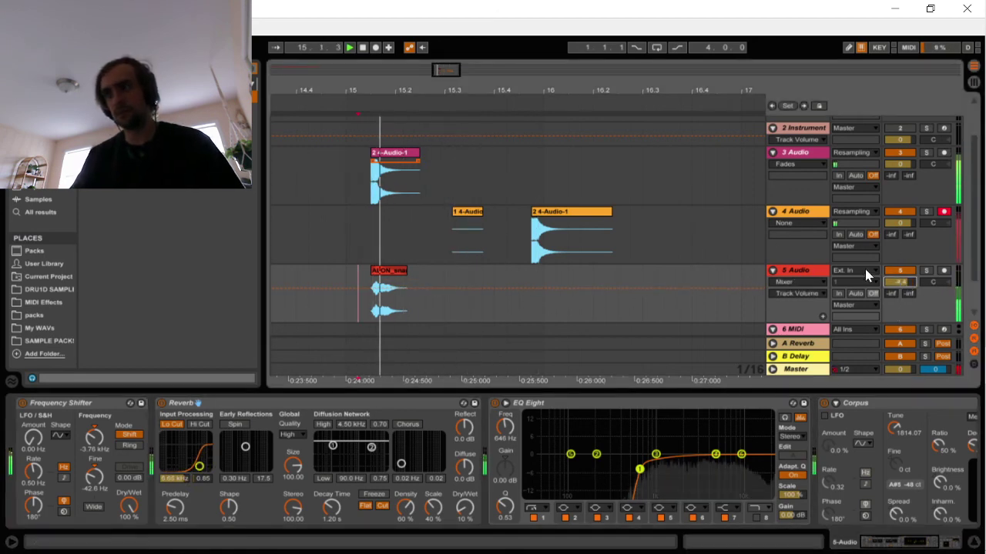
# Raise the Reverb dry/wet to about 46% and listen to the layer
pyautogui.press('space')
pyautogui.click(465, 507)
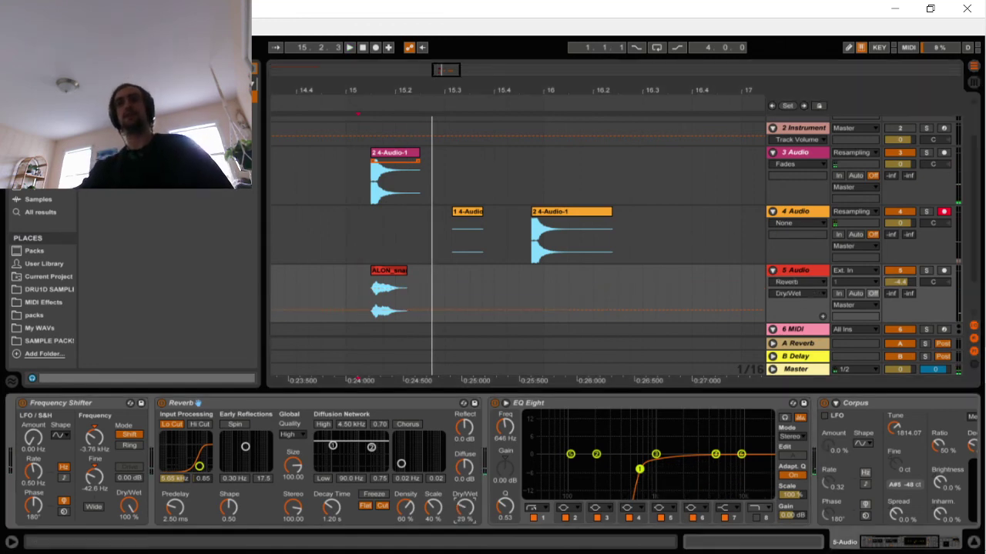
pyautogui.press('space')
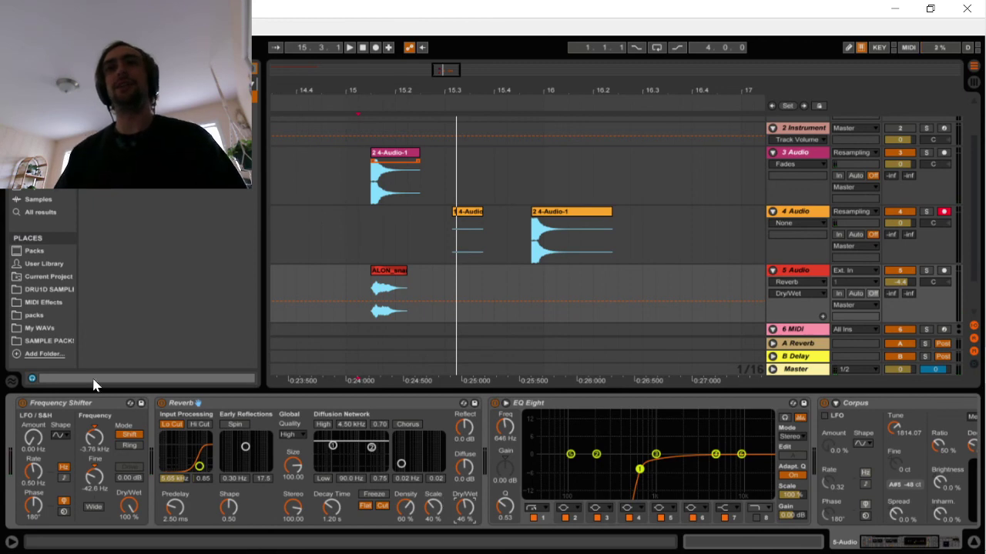
# Insert Chorus between Frequency Shifter and Reverb, set its dry/wet to 52%, and play the layered snares
pyautogui.click(245, 70)
pyautogui.write('rack')
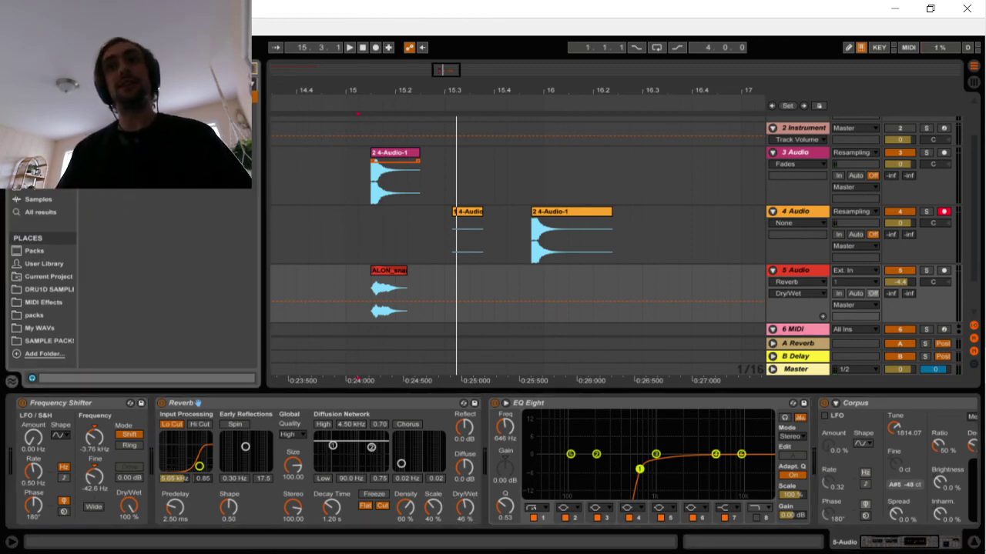
pyautogui.moveTo(206, 309); pyautogui.dragTo(222, 432)
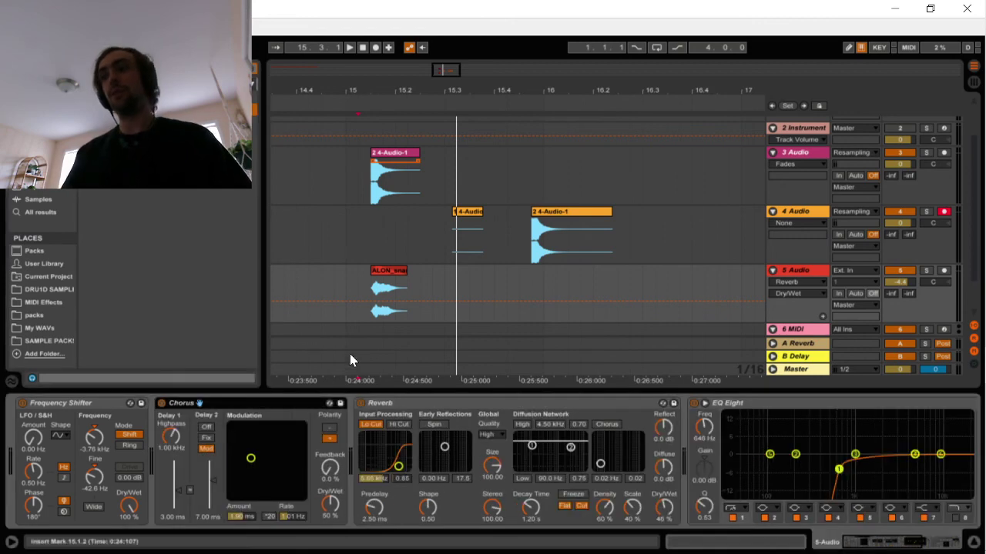
pyautogui.moveTo(333, 516); pyautogui.dragTo(331, 507)
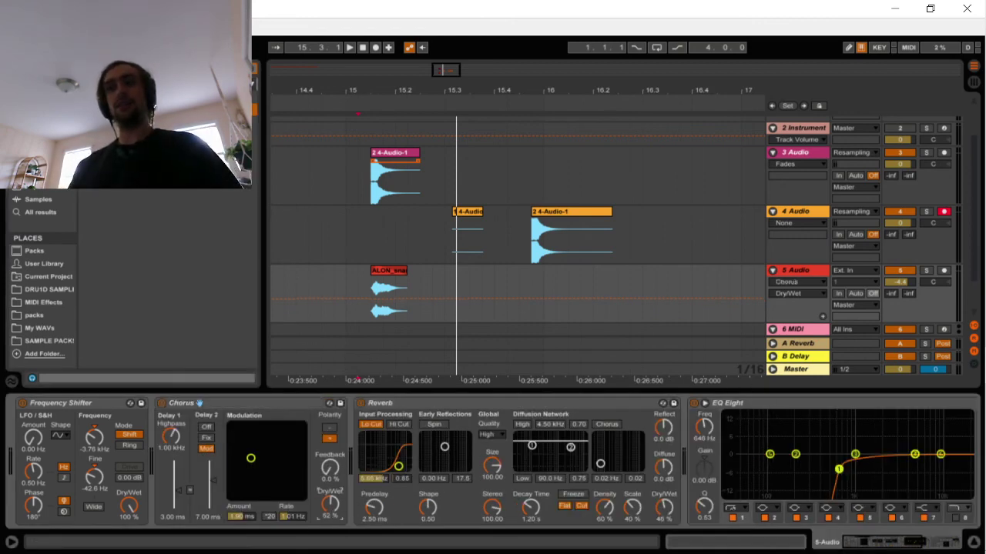
pyautogui.press('space')
# Delete Reverb from the 5 Audio device chain and compare the layer with the track switched off and on
pyautogui.click(447, 402)
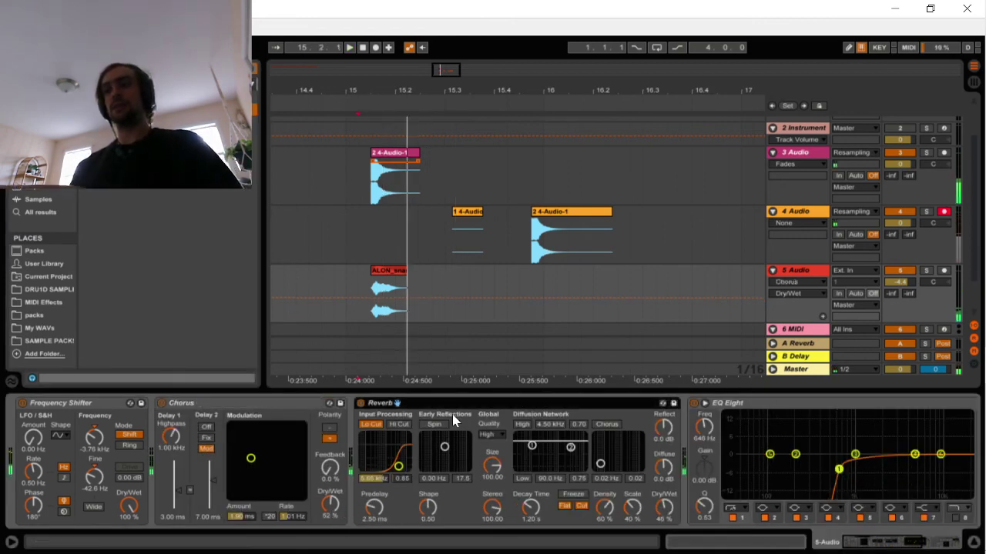
pyautogui.press('Delete')
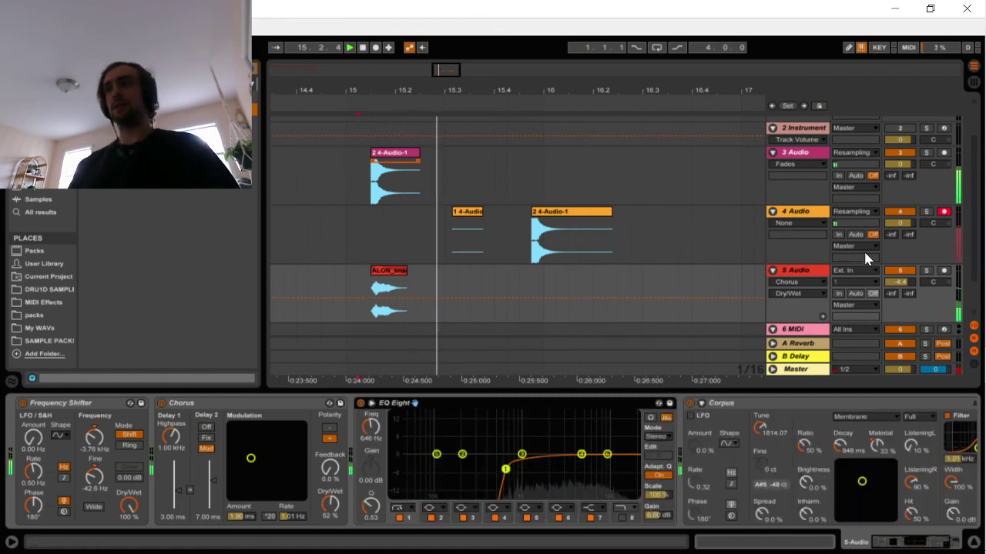
pyautogui.click(909, 272)
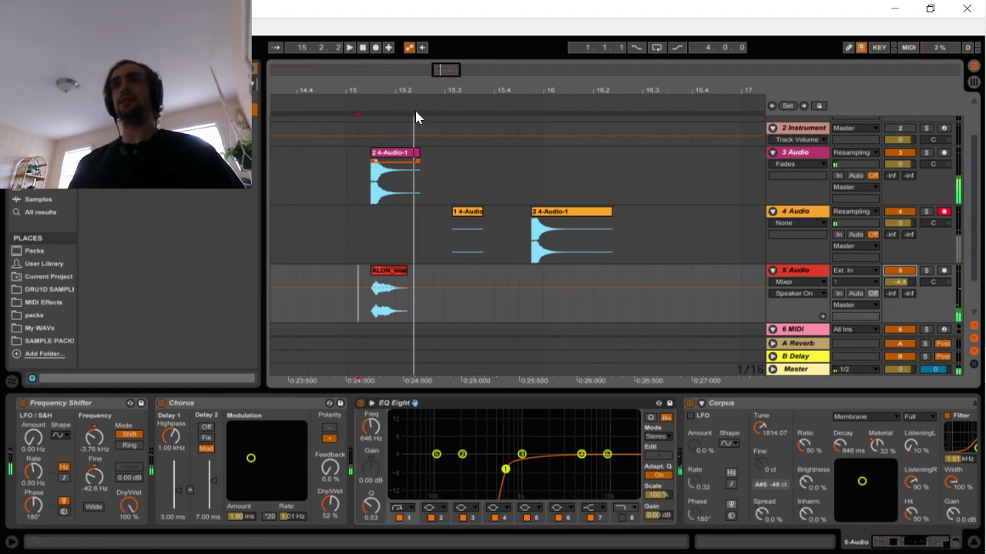
# Record the layered snares by resampling onto the 4 Audio track and move the new clip so it starts at 16.3.2
pyautogui.click(376, 48)
pyautogui.click(376, 48)
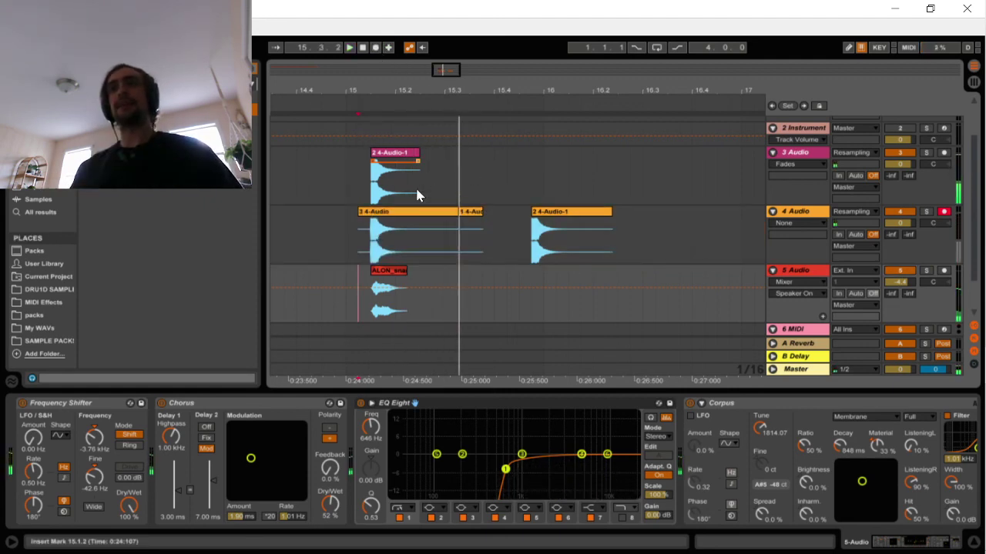
pyautogui.click(404, 215)
pyautogui.moveTo(405, 223); pyautogui.dragTo(701, 216)
pyautogui.click(566, 231)
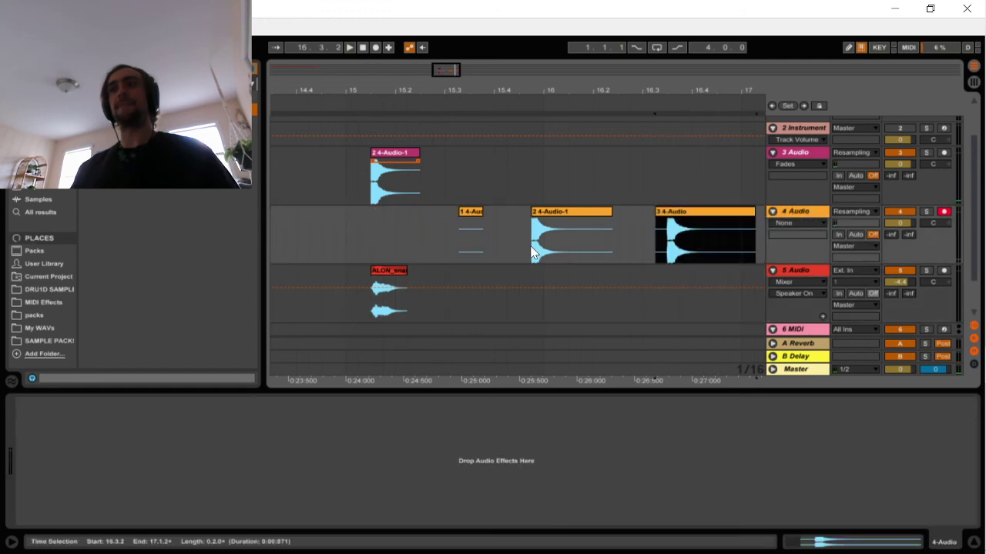
# Delete the clip at 16.3.2 on the 4 Audio track and select the resampled snare clip starting at 15.4.4
pyautogui.click(679, 231)
pyautogui.press('Delete')
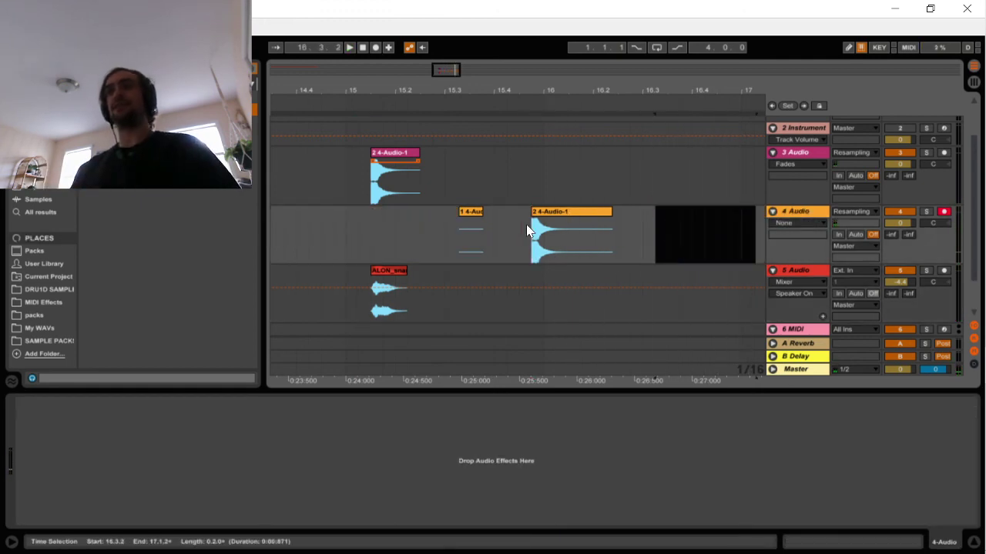
pyautogui.click(526, 224)
pyautogui.click(561, 211)
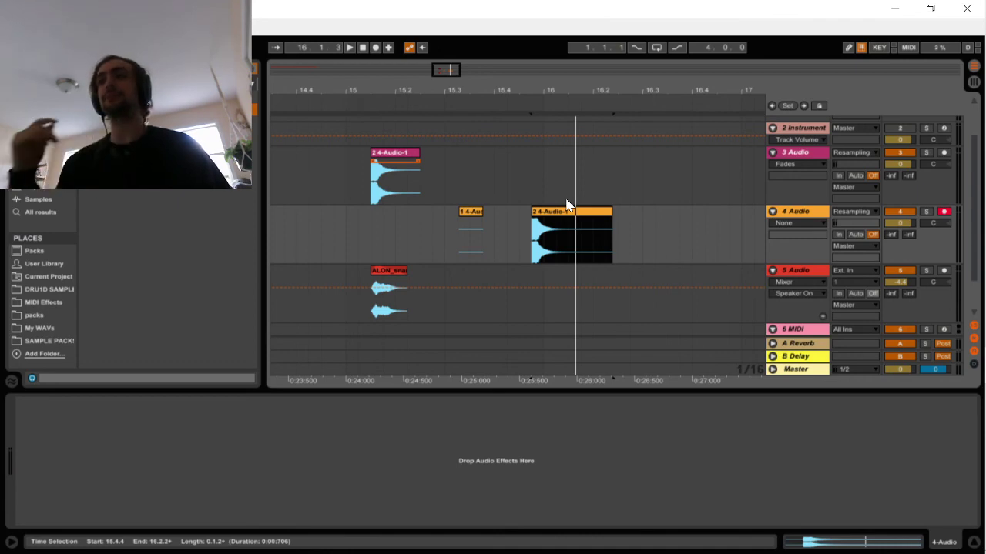
# Check the waveform of the resampled snare clip on the 4 Audio track and trim its silent tail to about 16.2.1
pyautogui.click(865, 544)
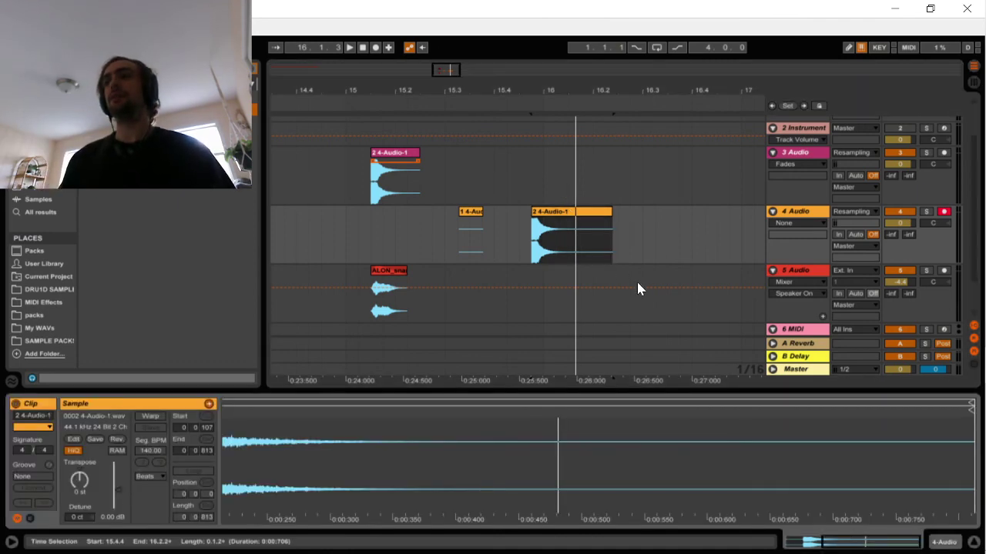
pyautogui.click(606, 207)
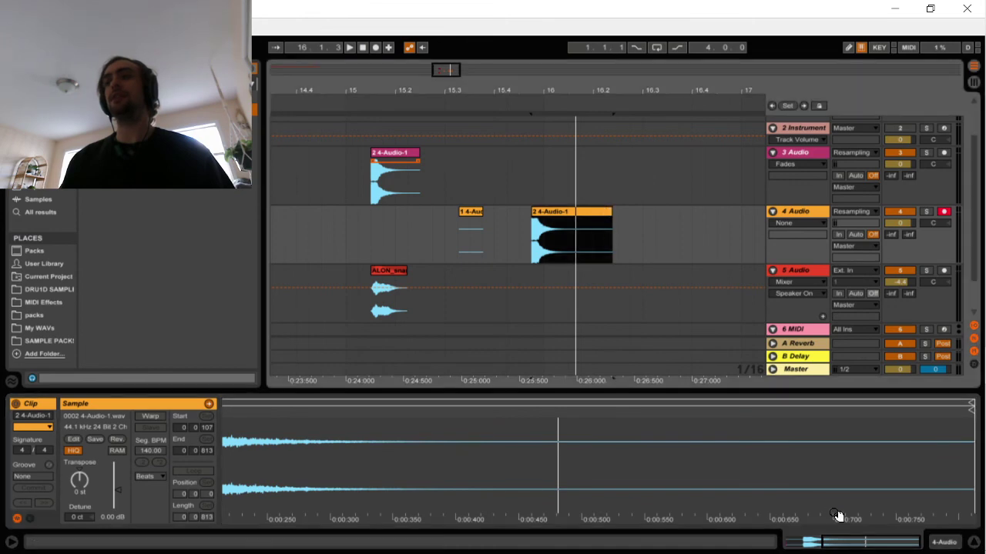
pyautogui.click(857, 548)
pyautogui.click(946, 545)
pyautogui.click(606, 212)
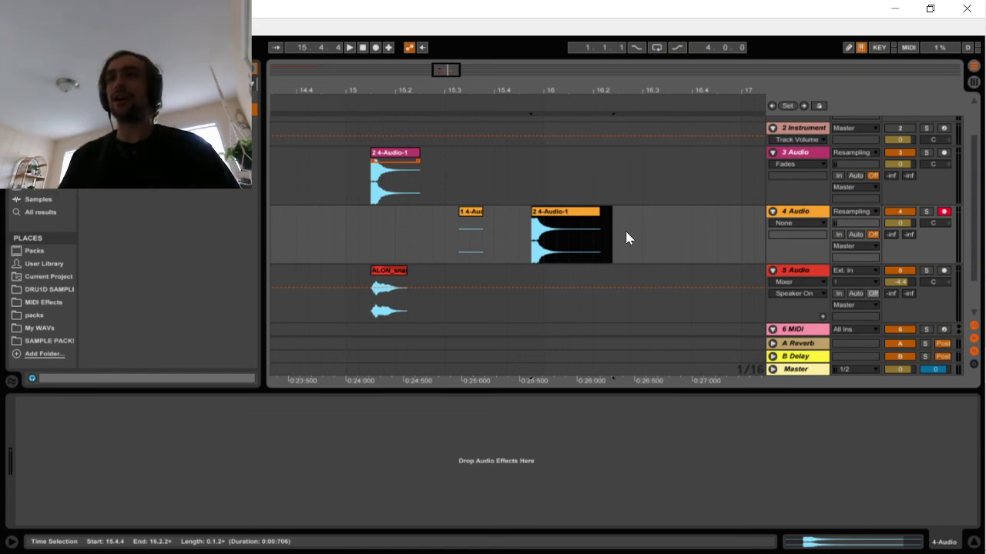
# Select the trimmed snare clip on 4 Audio and minimize the Ableton Live window to reach the Gleet Snare folder on the desktop
pyautogui.click(558, 192)
pyautogui.click(562, 214)
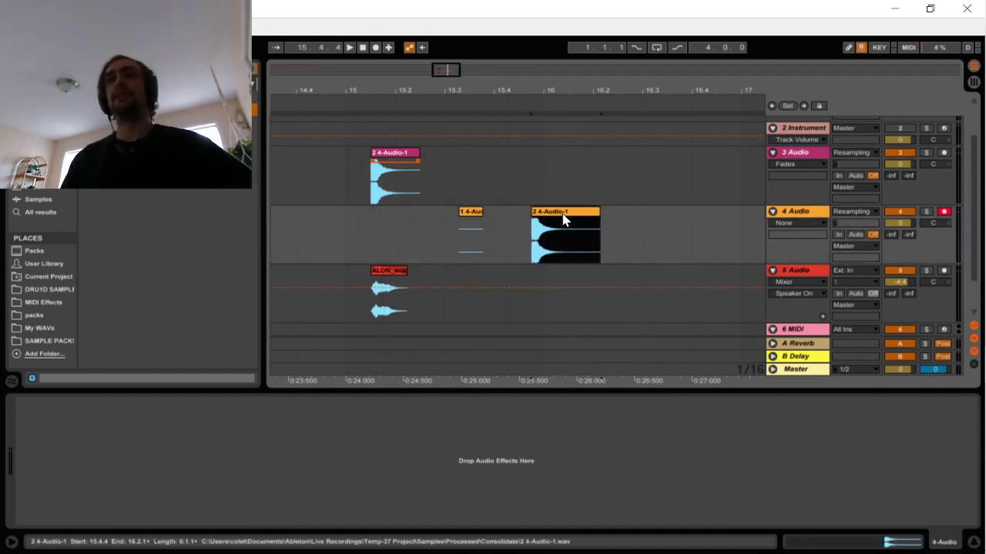
pyautogui.click(895, 9)
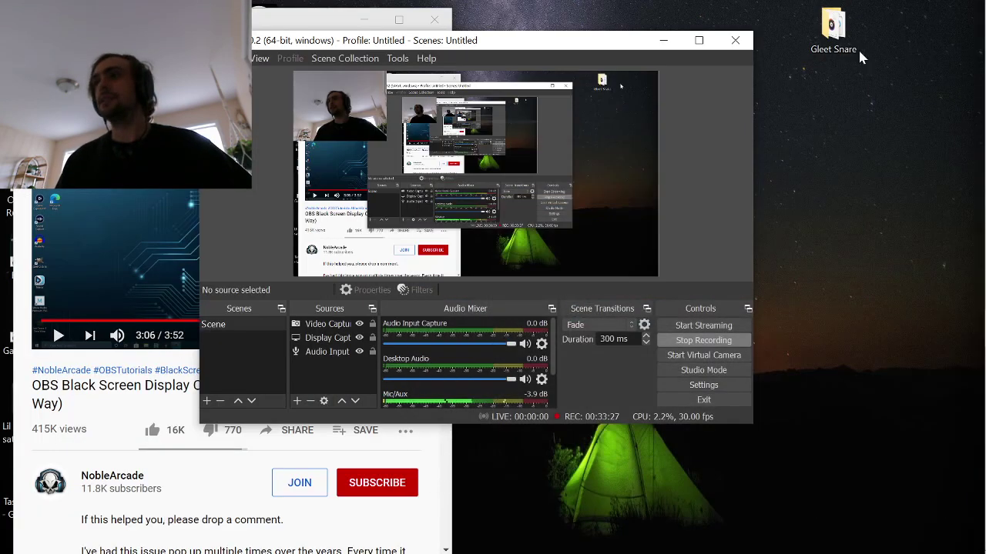